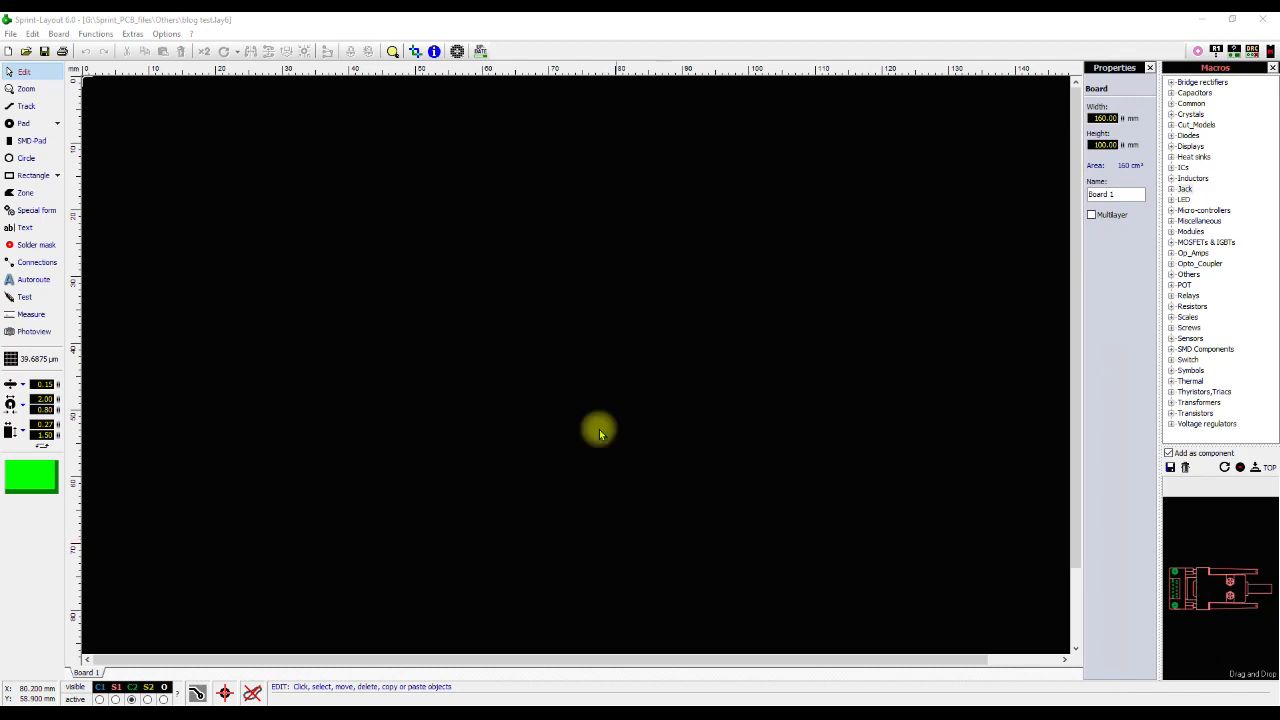
Examine the pin assignments, electrical characteristics and 18 DIP package of the HT12A/HT12E datasheet in Foxit Reader.
drag(400, 0, 518, 112)
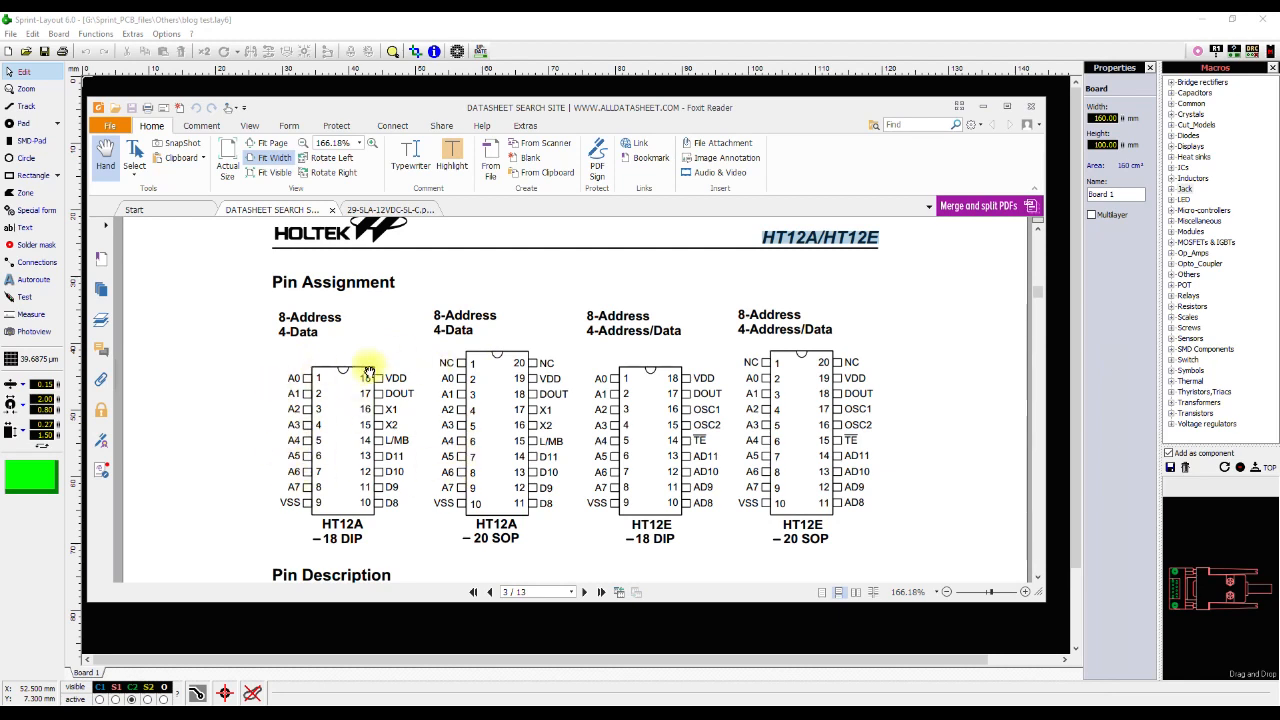
click(494, 293)
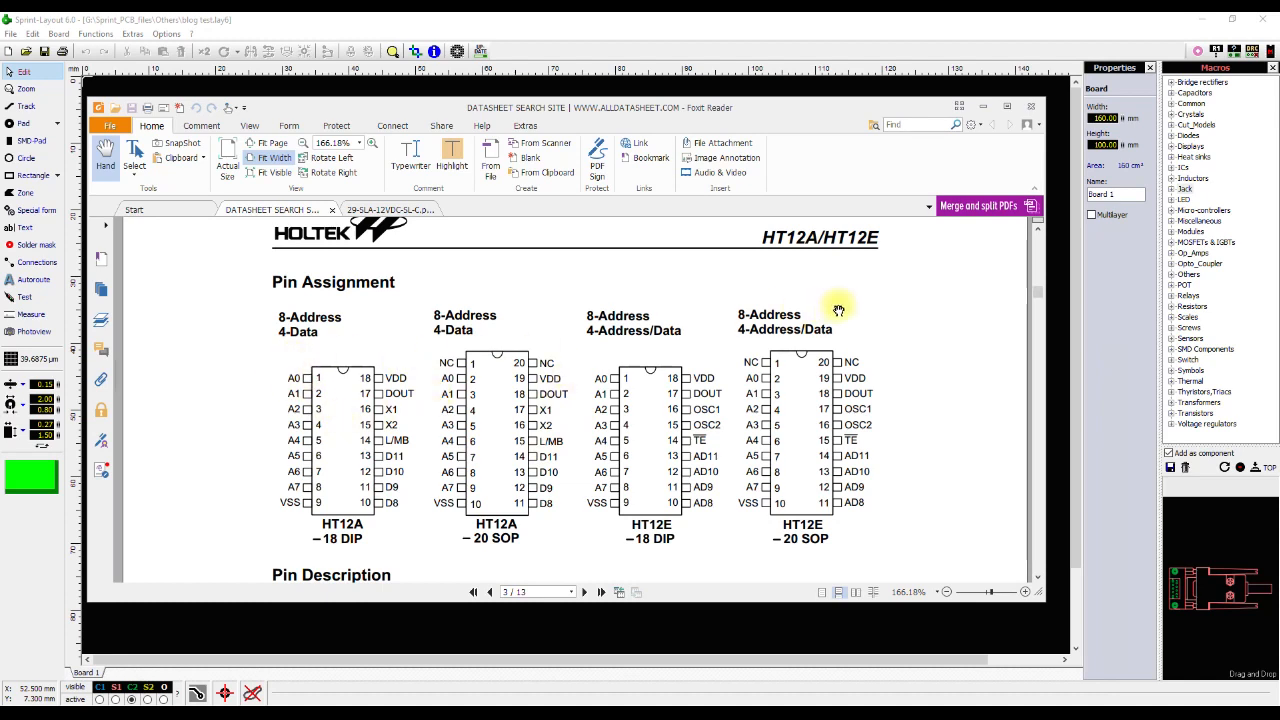
click(1007, 106)
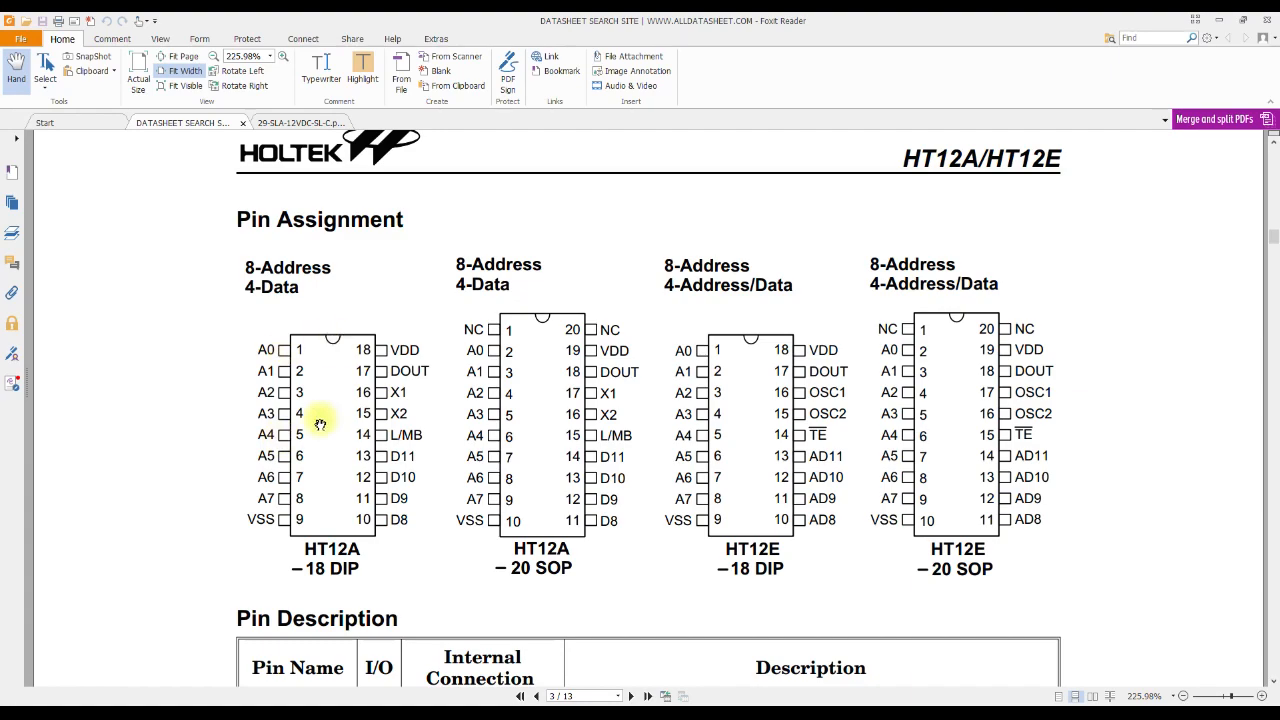
scroll(320, 424, down, 10)
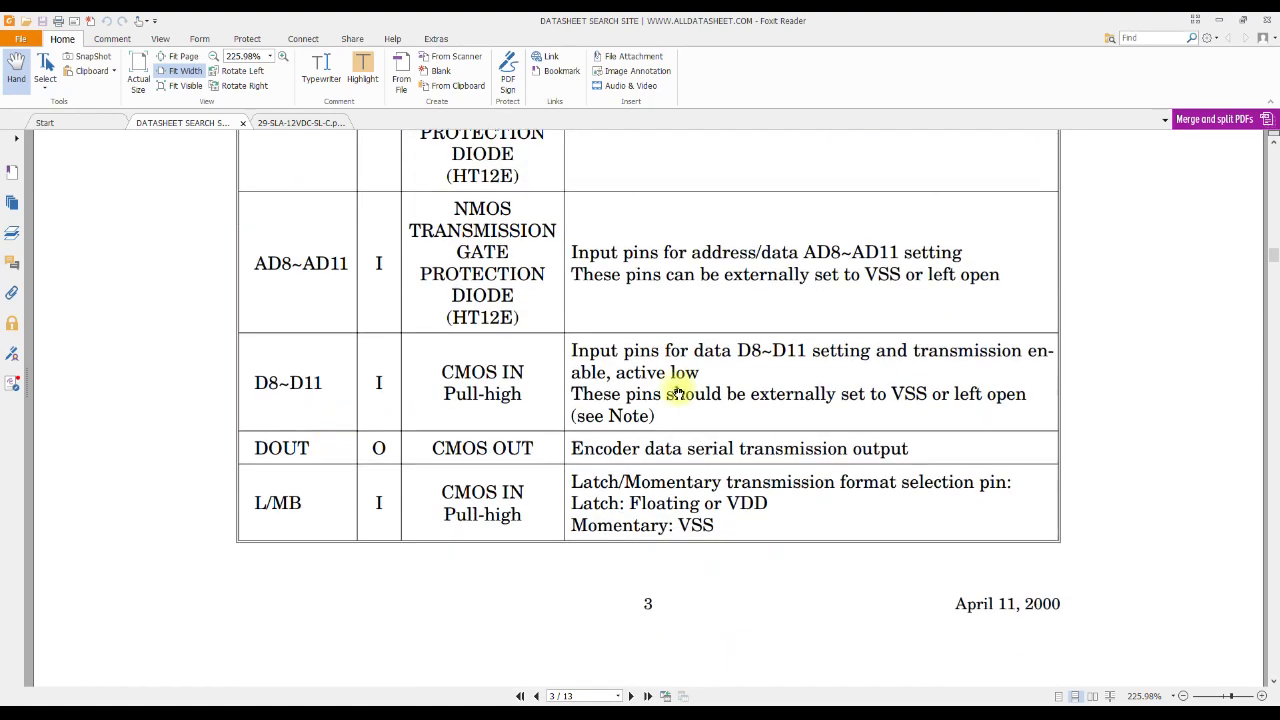
scroll(1275, 262, down, 15)
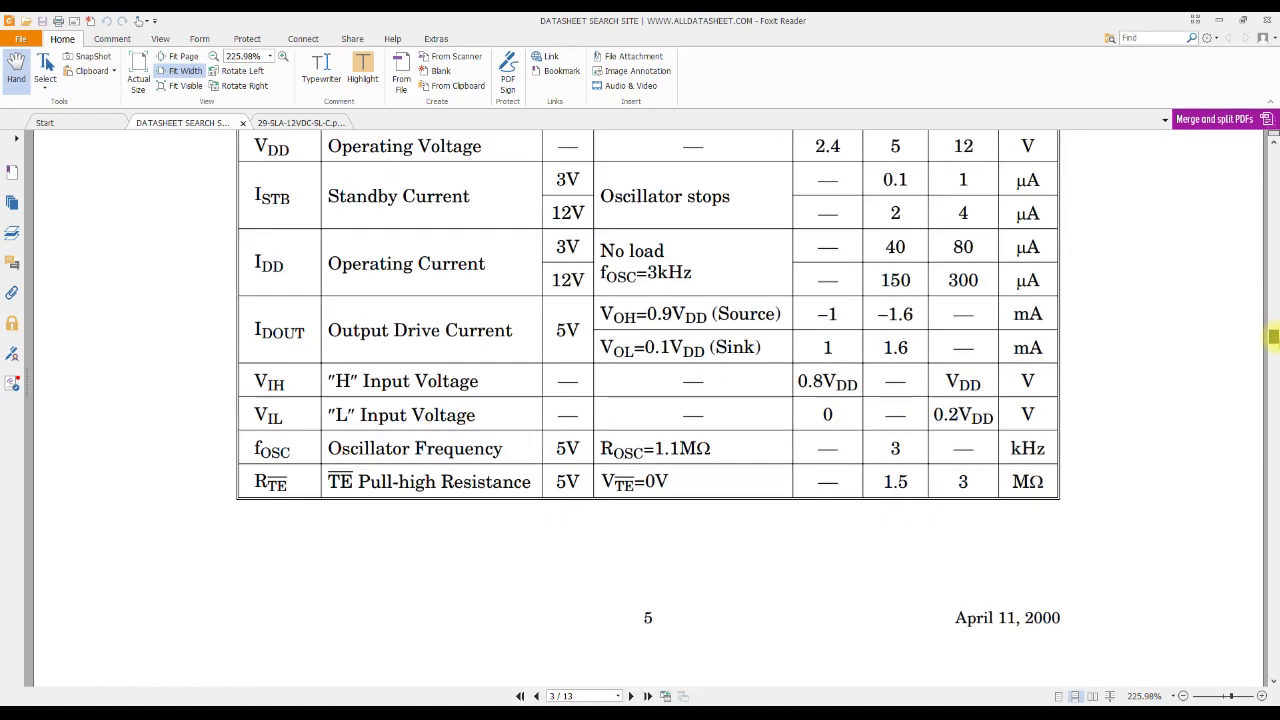
drag(1275, 400, 1274, 236)
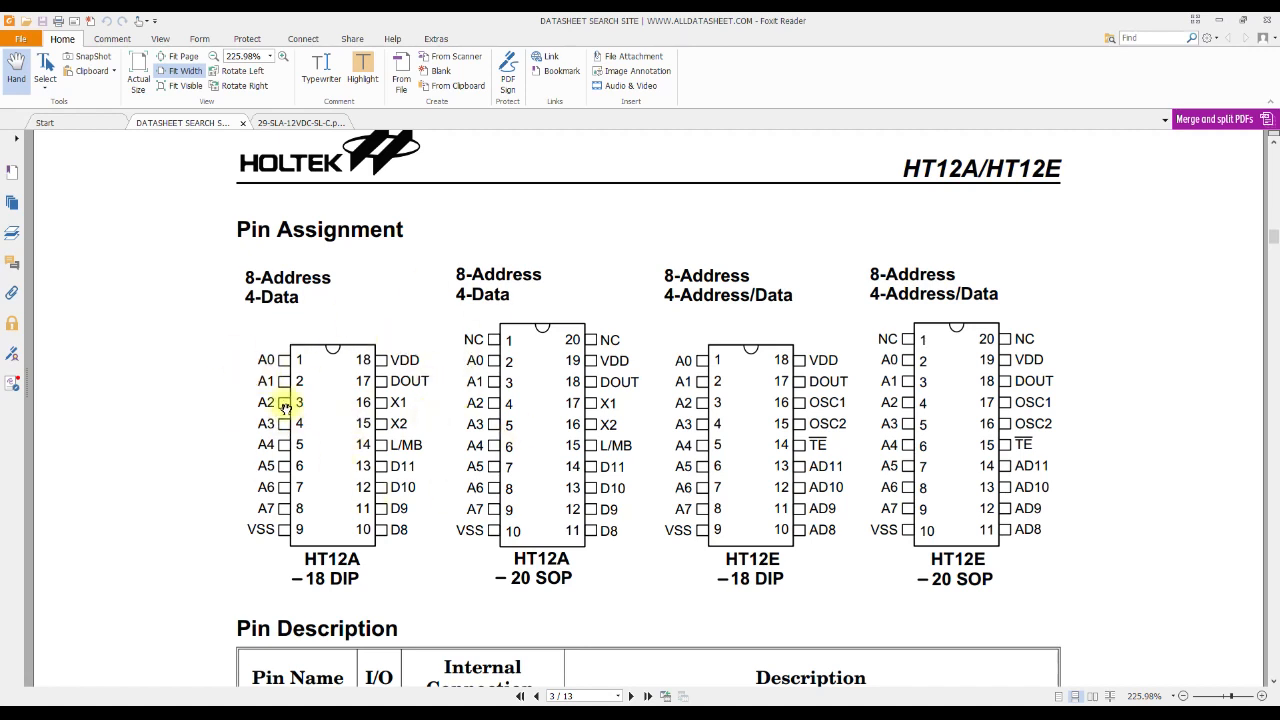
drag(330, 577, 374, 577)
click(375, 575)
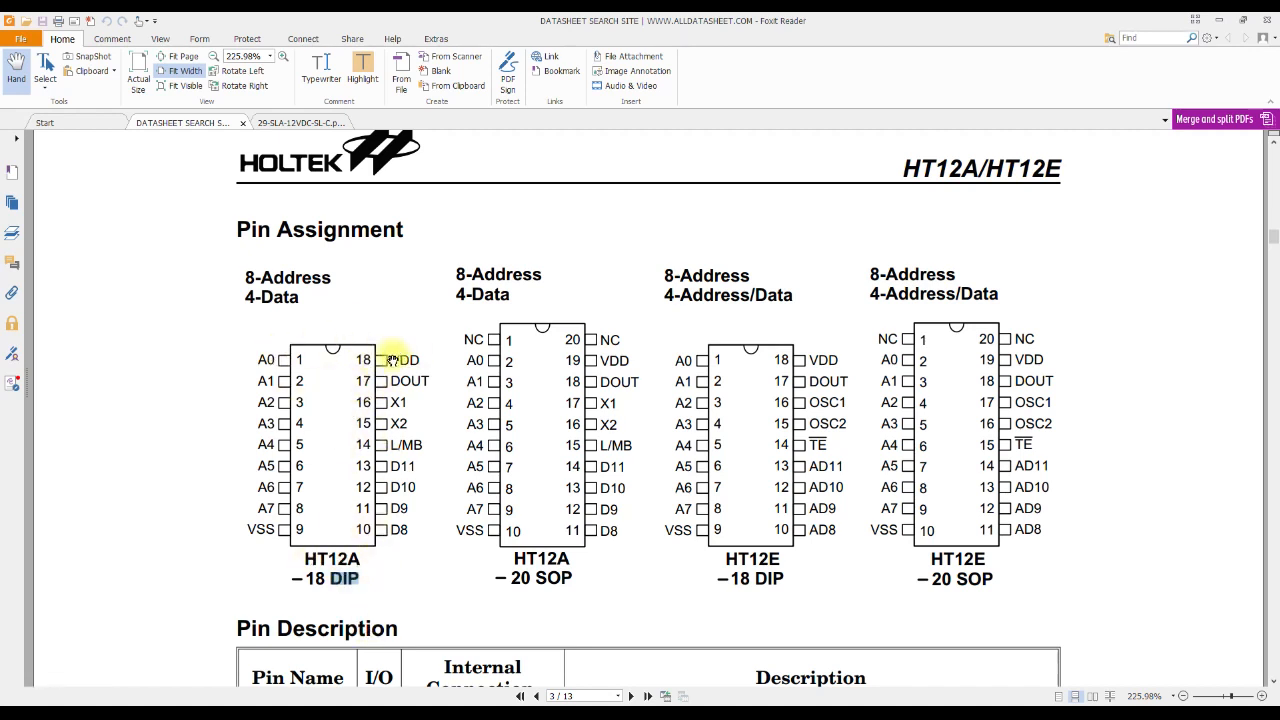
Switch back to Sprint-Layout and place the DIL-18 macro from the DIL IC Base library on the board without component data.
click(383, 712)
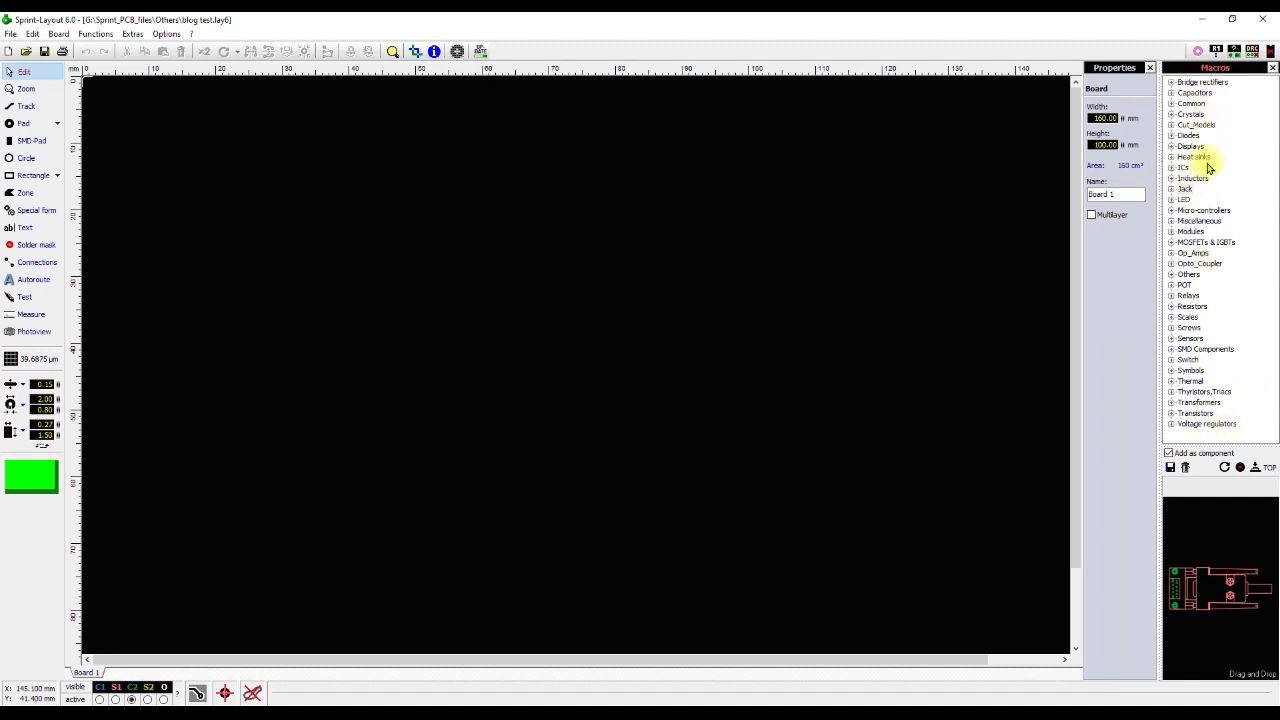
click(1172, 168)
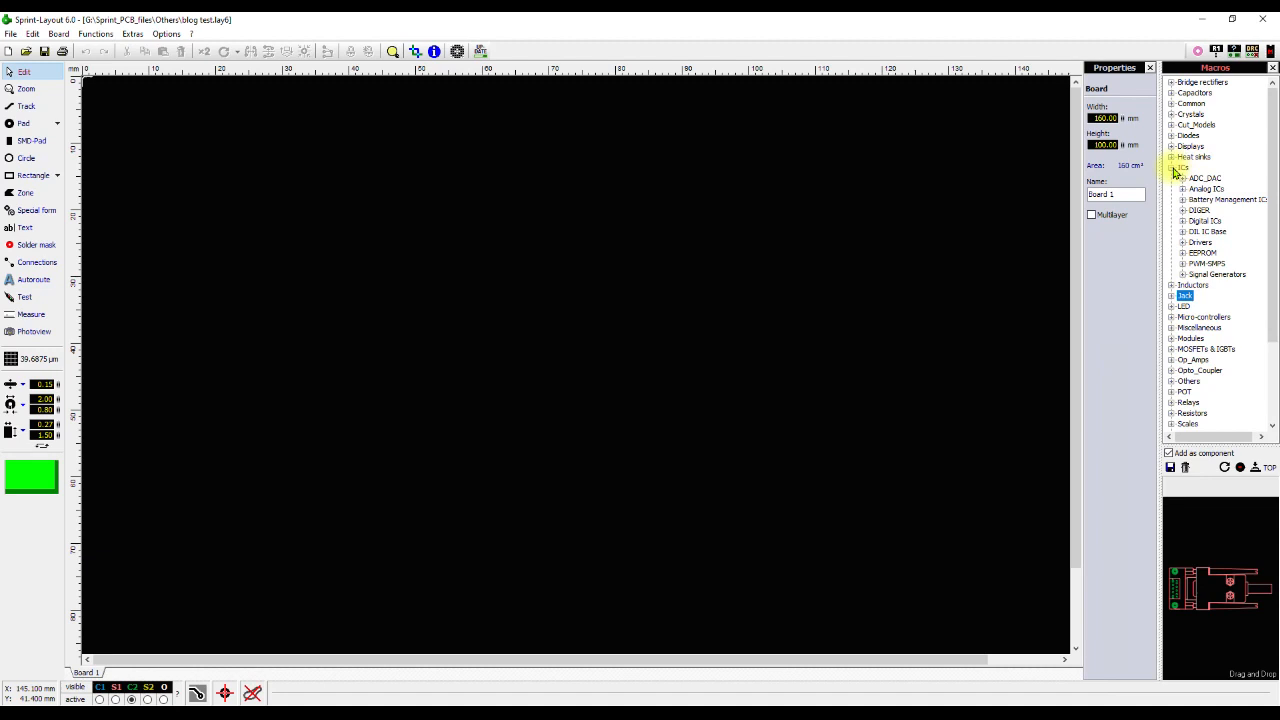
click(1183, 232)
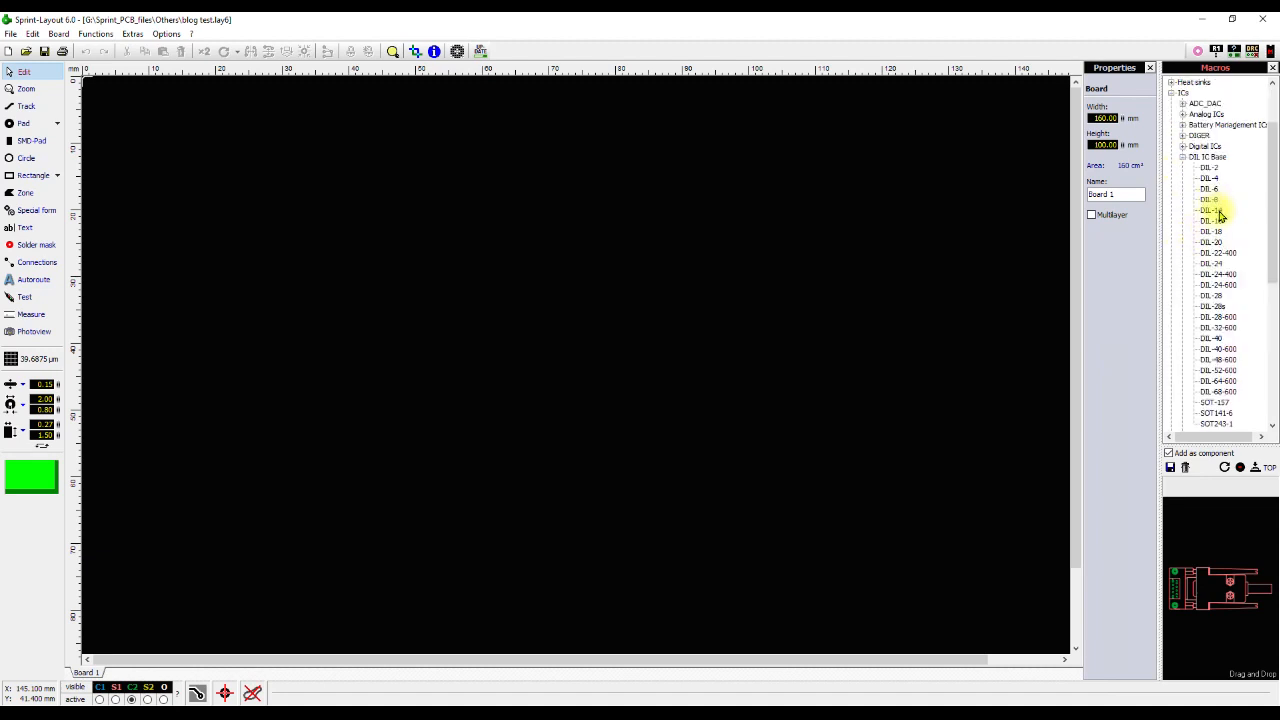
click(1211, 231)
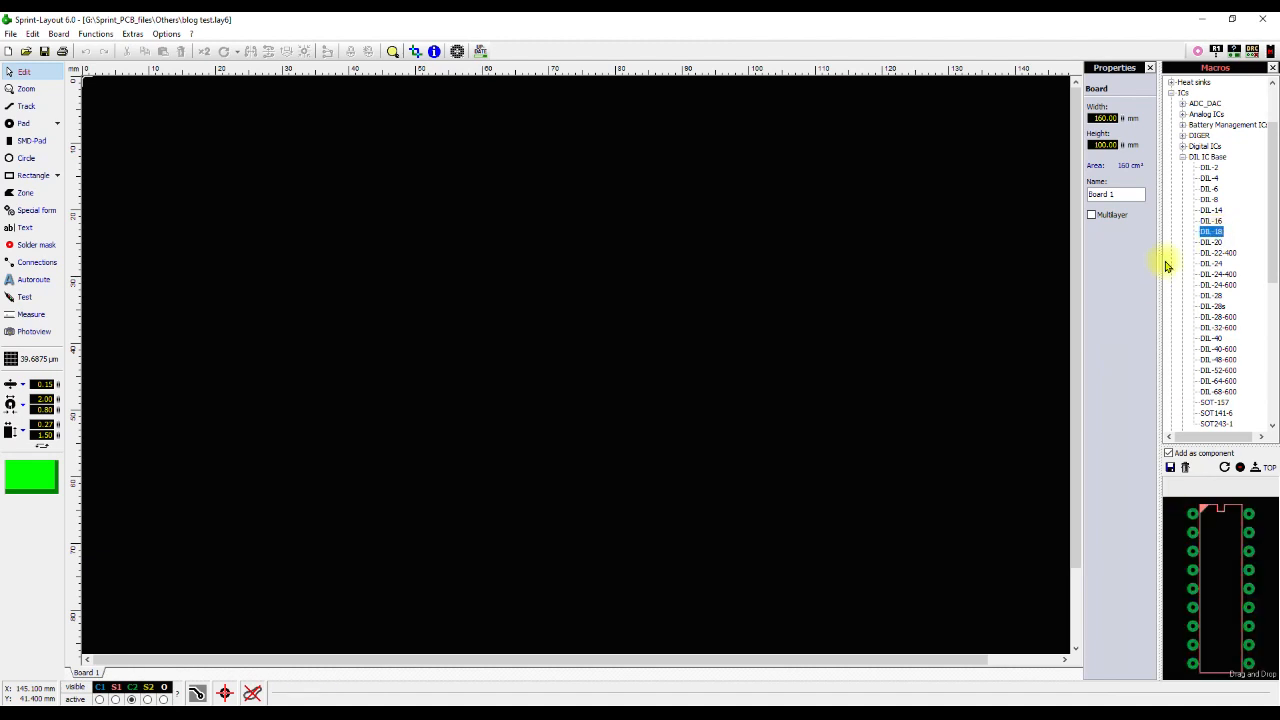
drag(1208, 580, 434, 274)
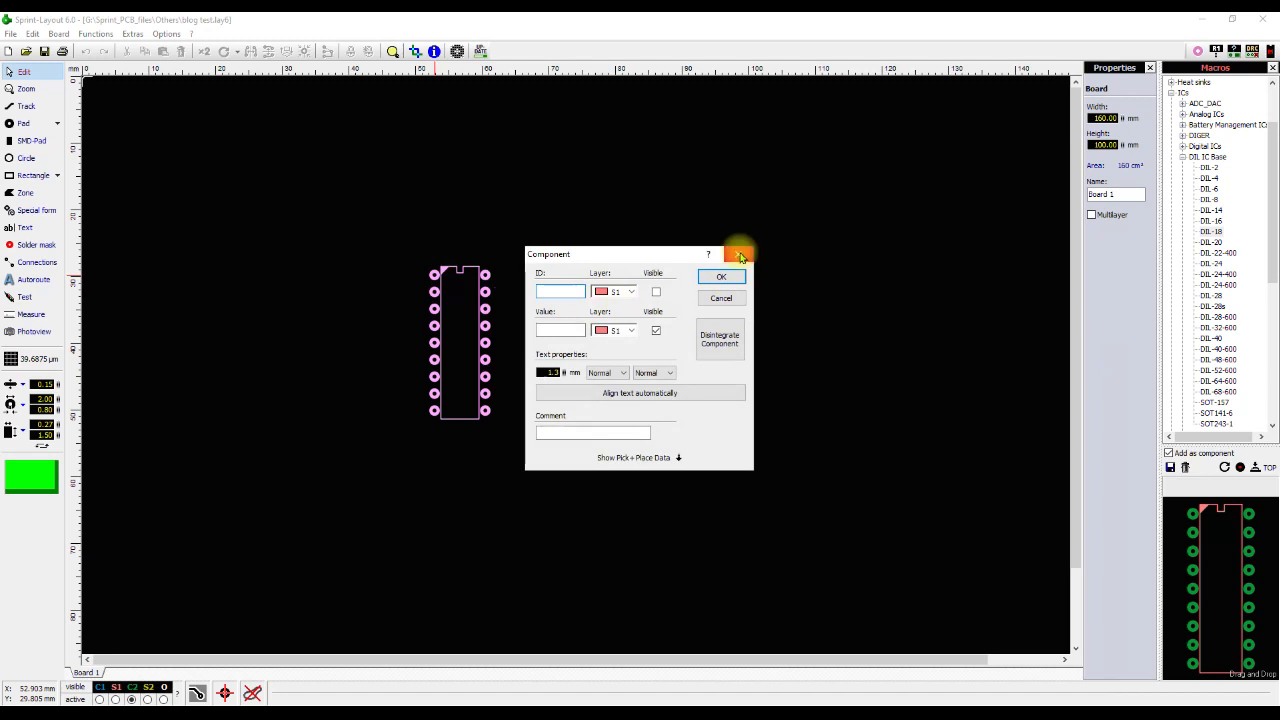
click(739, 254)
scroll(468, 346, up, 3)
drag(626, 215, 486, 220)
click(619, 279)
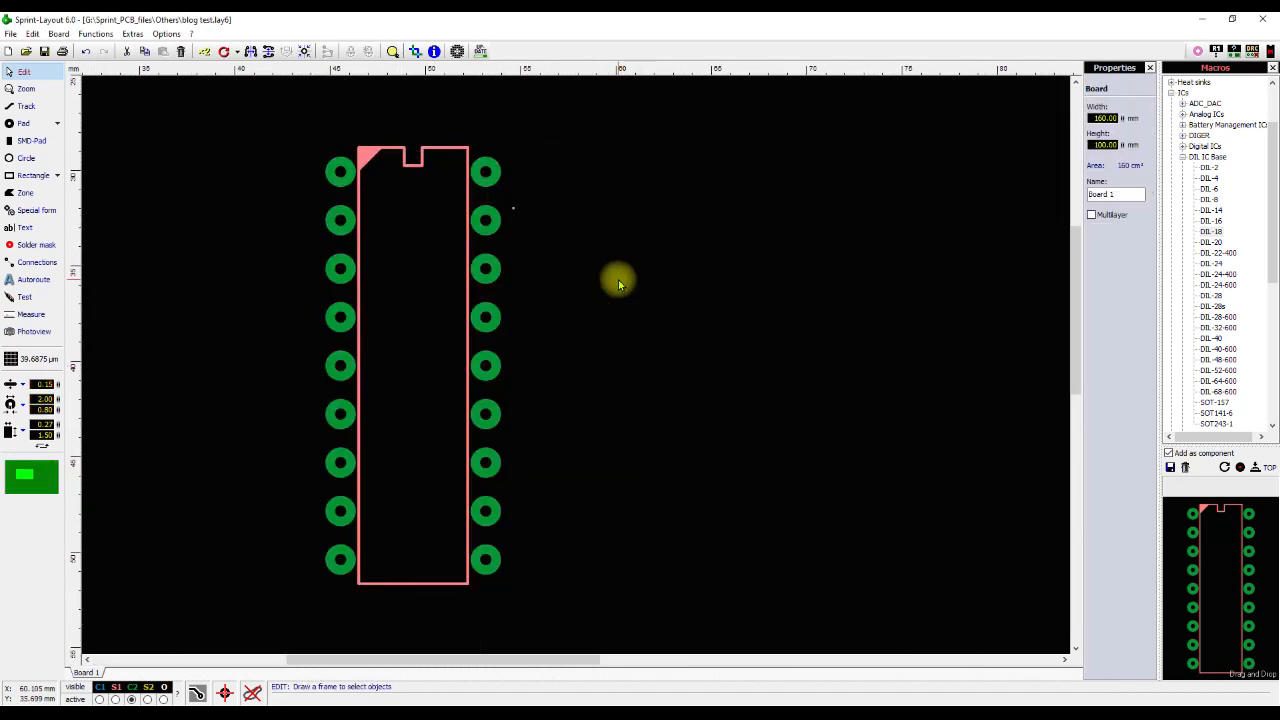
Disintegrate the placed DIL-18 component and split its group into individual elements.
double_click(490, 216)
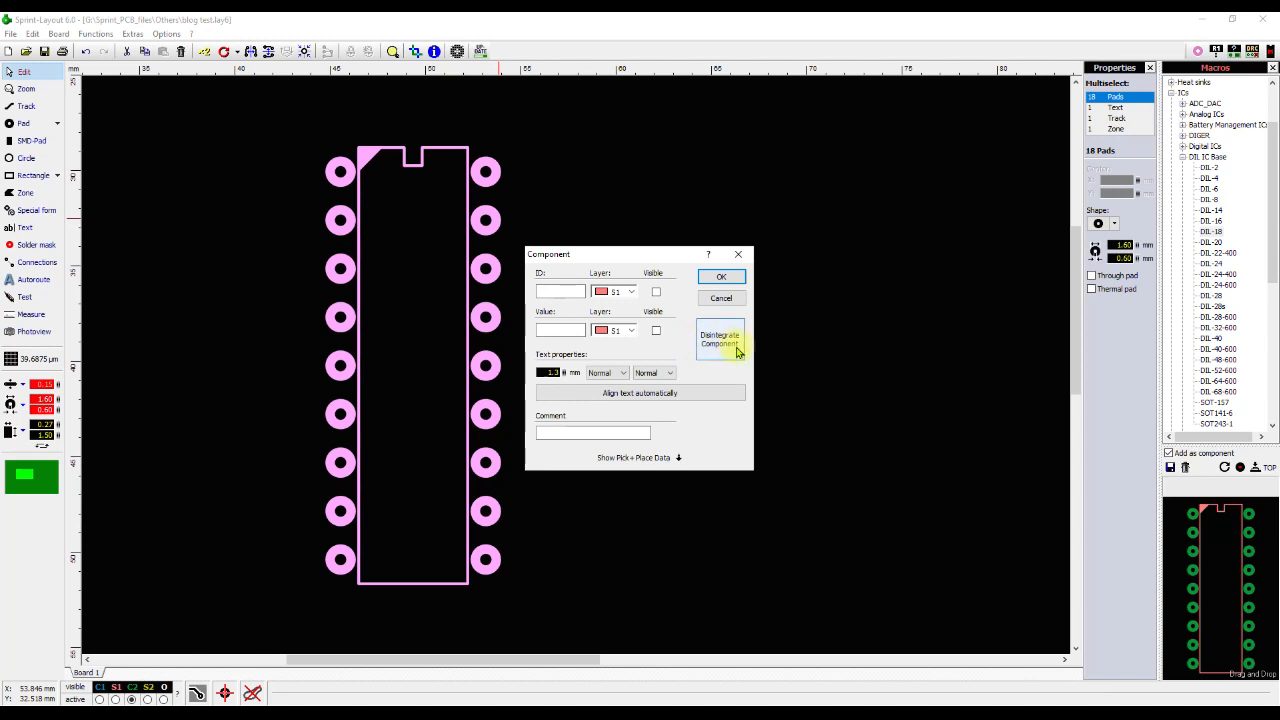
click(725, 344)
click(666, 409)
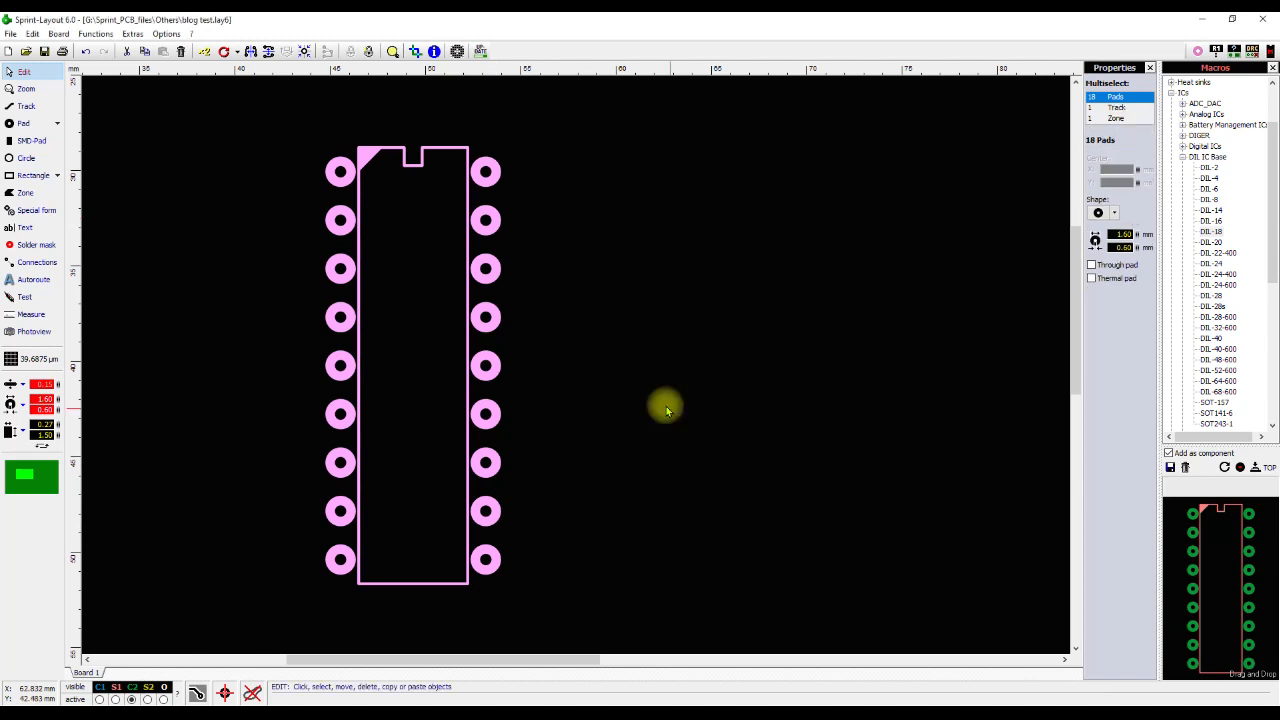
click(514, 194)
click(490, 176)
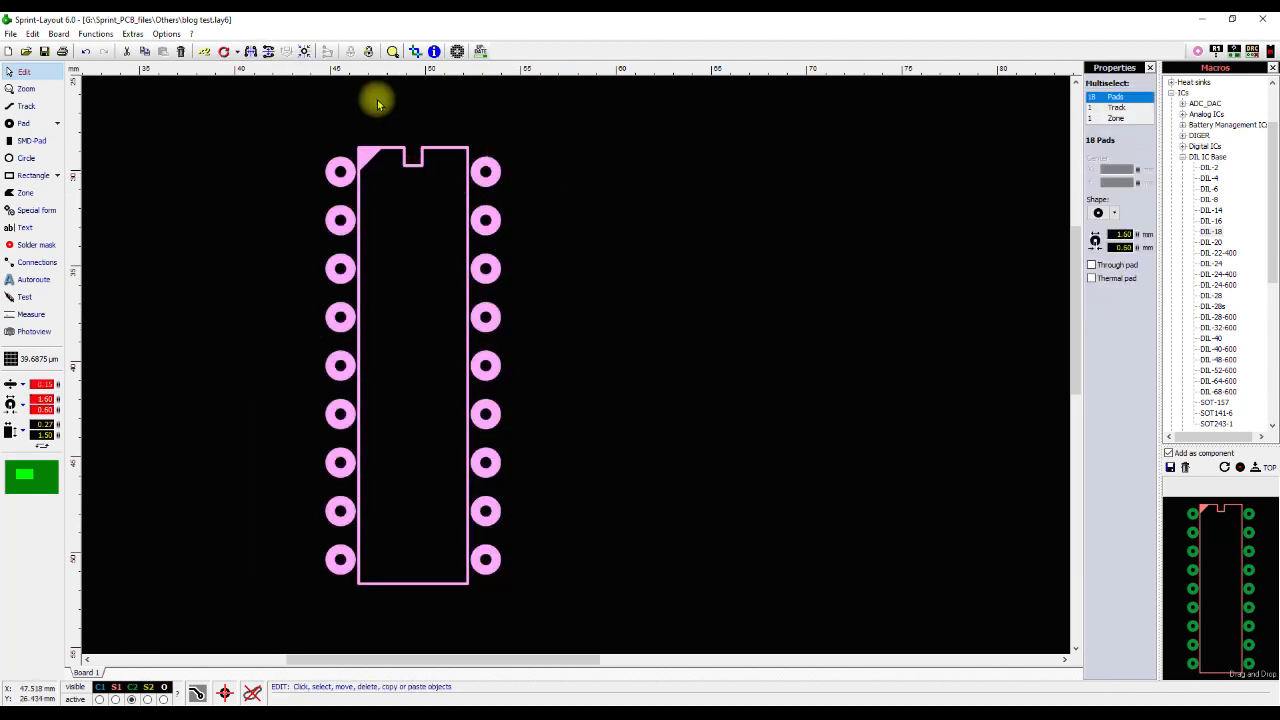
click(369, 58)
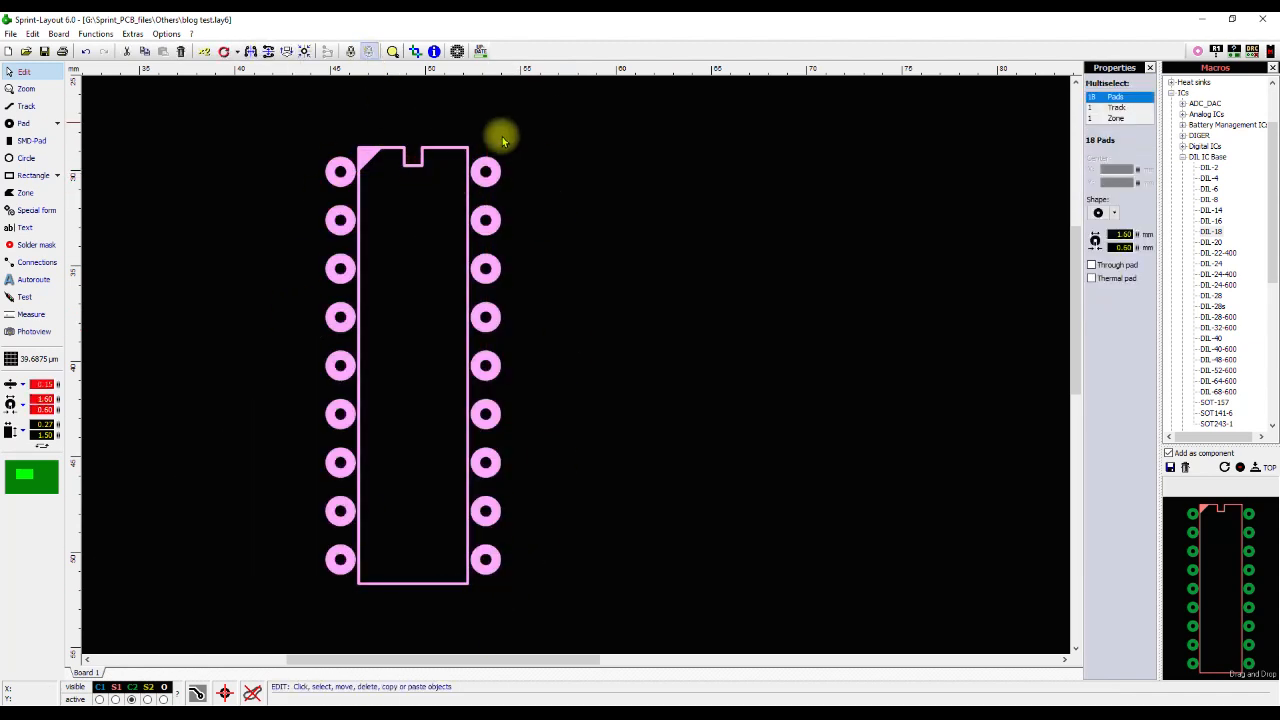
click(525, 217)
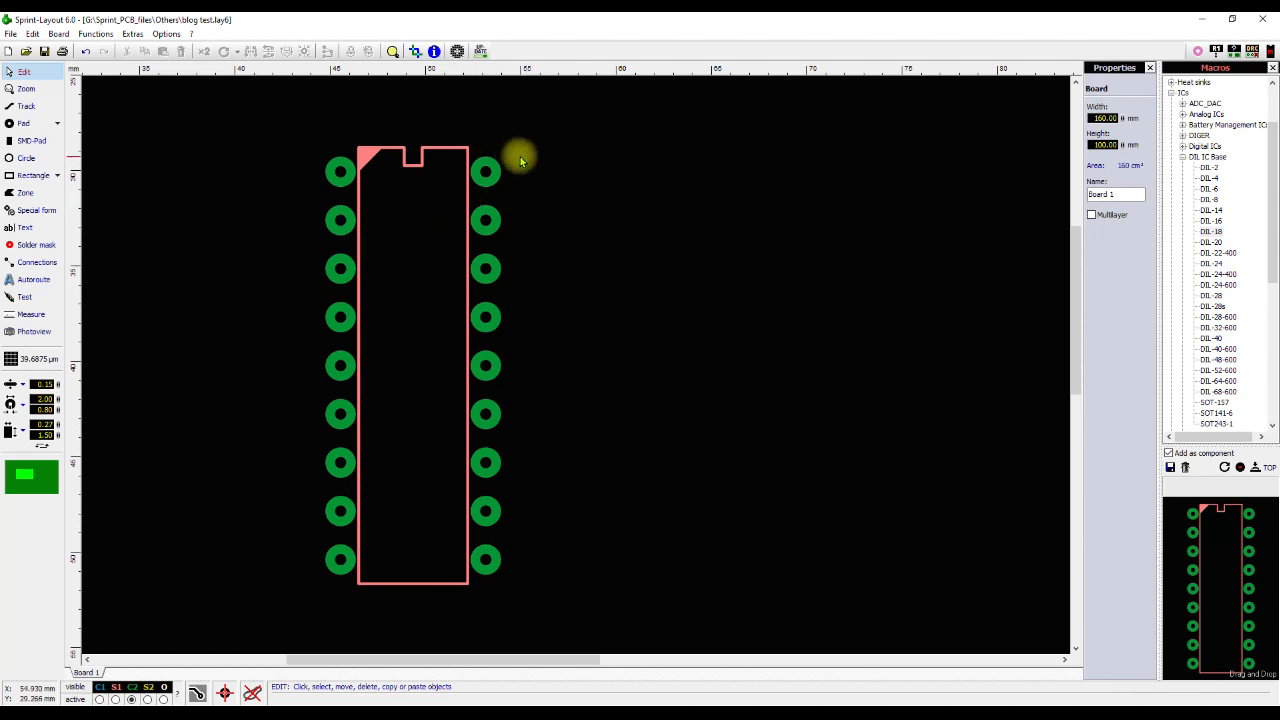
Select all pads and the outline of the 18-pin footprint and build a group from them.
mouse_move(520, 121)
mouse_down()
mouse_move(483, 418)
mouse_move(289, 583)
mouse_move(291, 571)
mouse_up()
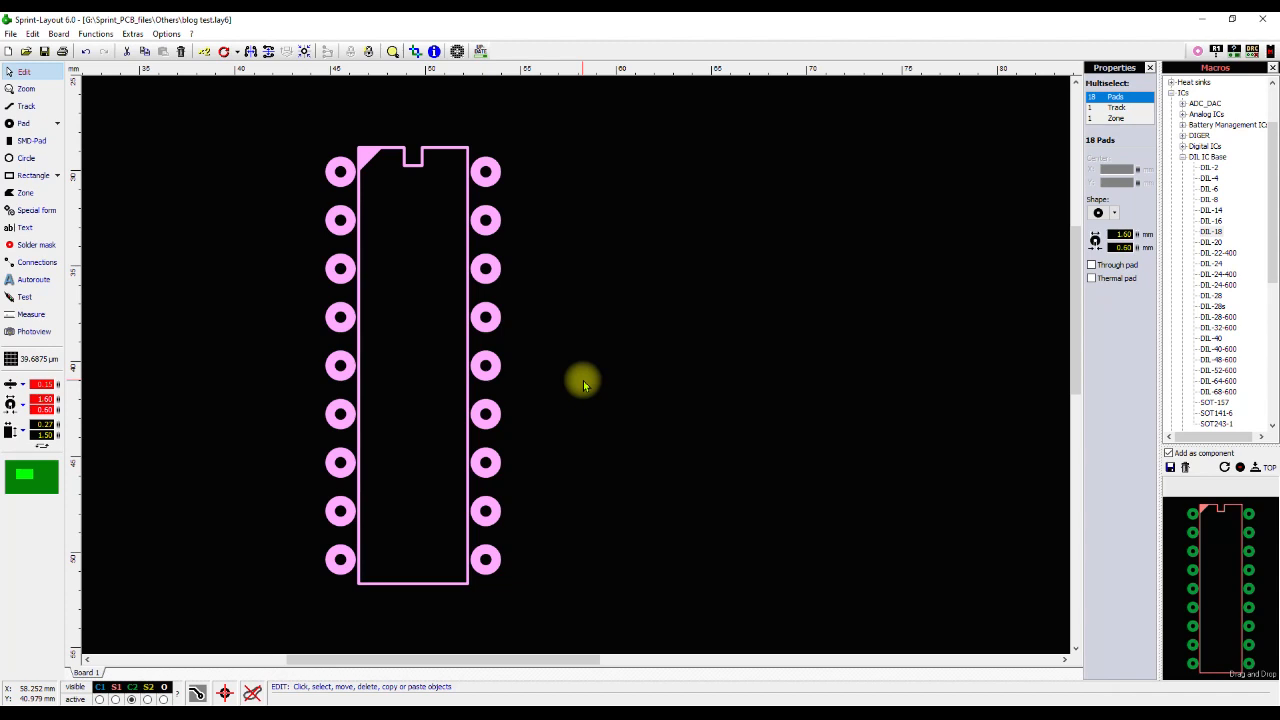
key(ctrl+g)
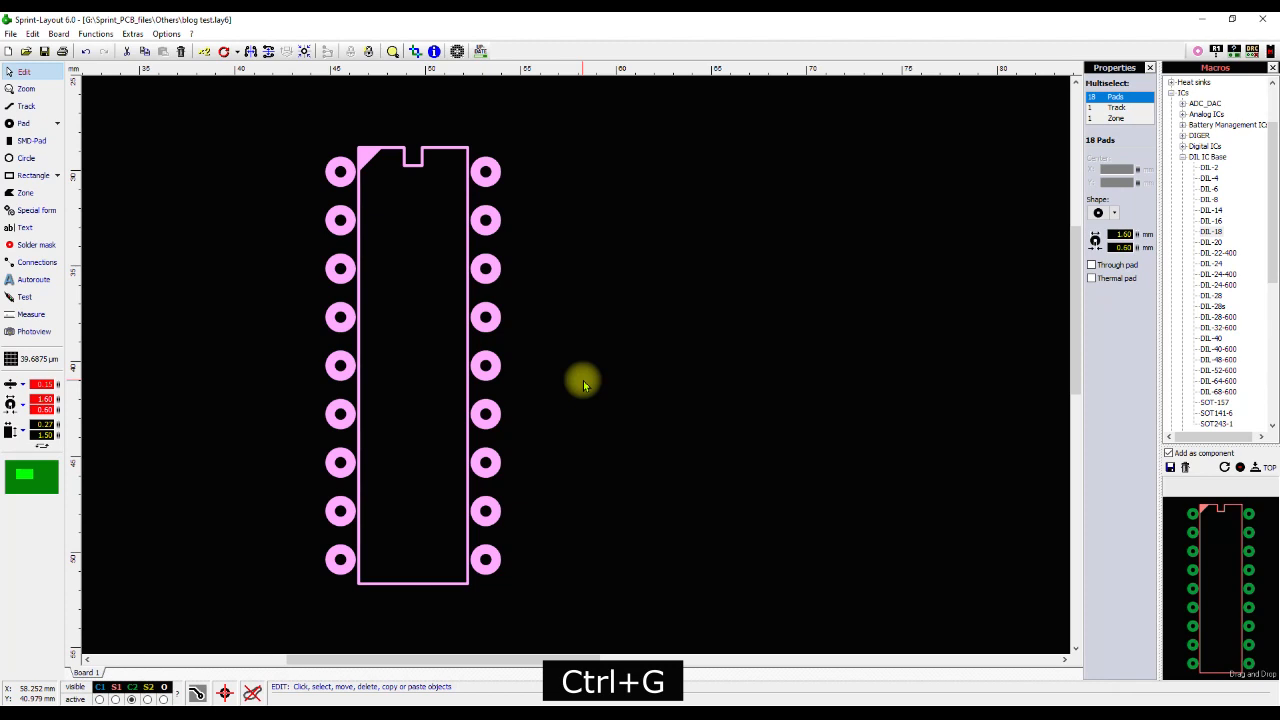
click(612, 205)
click(478, 168)
click(573, 347)
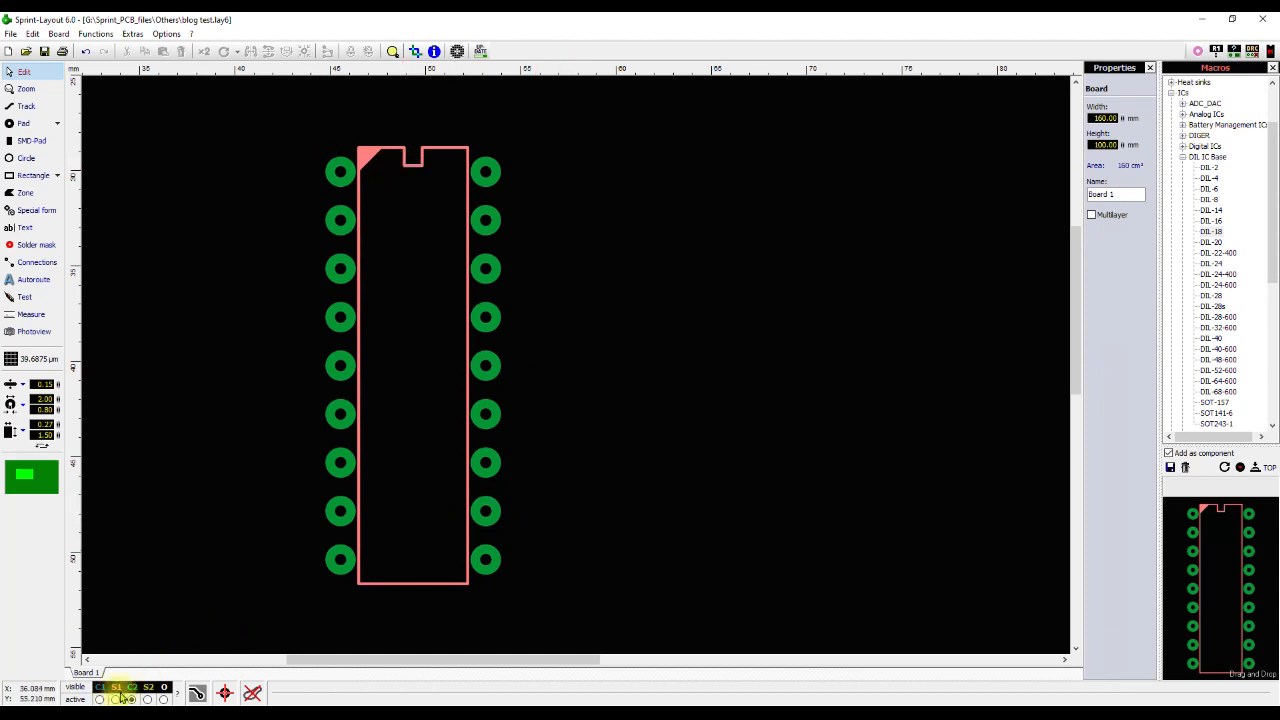
Make S1 the active layer and consult the datasheet for the IC's pin names.
click(337, 271)
click(299, 285)
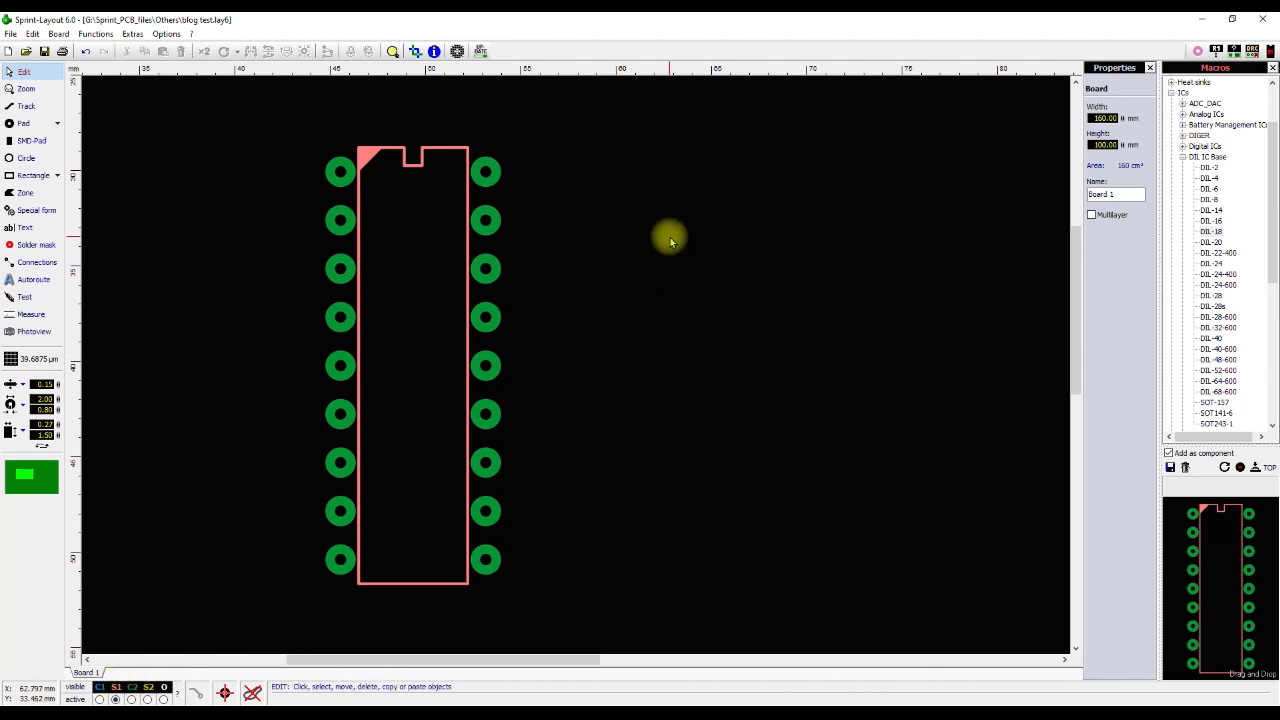
mouse_move(668, 712)
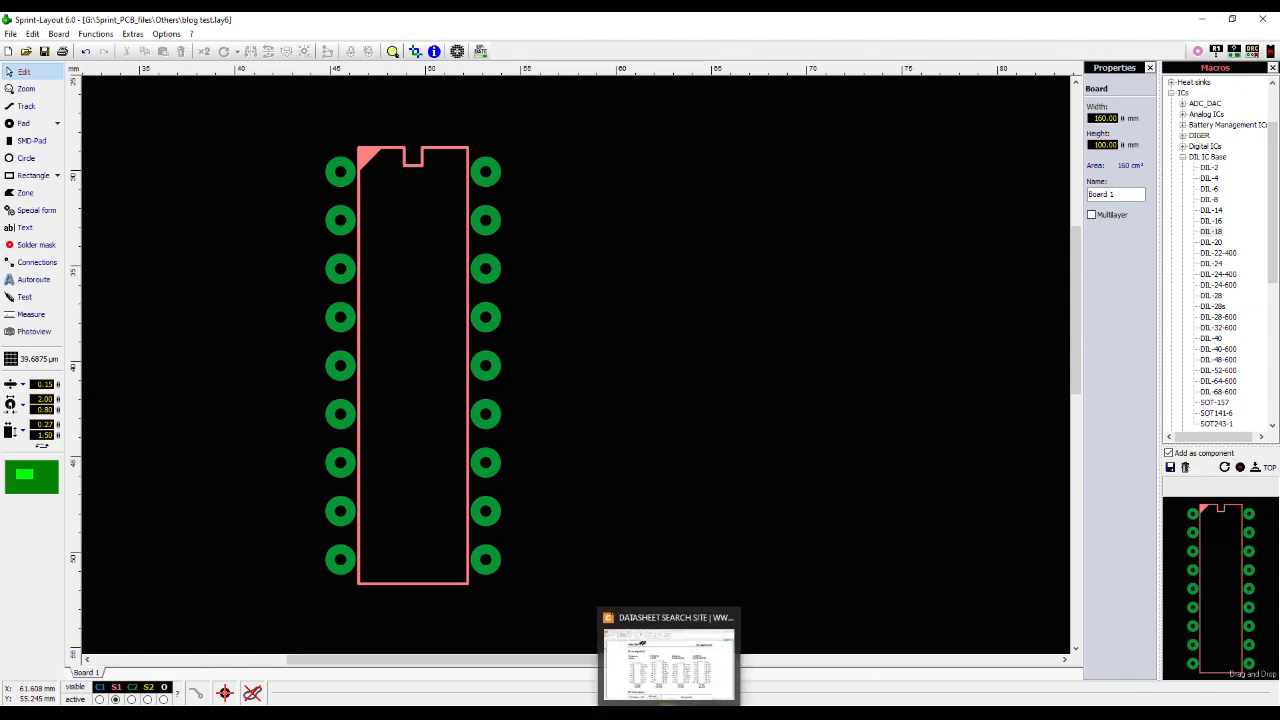
click(668, 660)
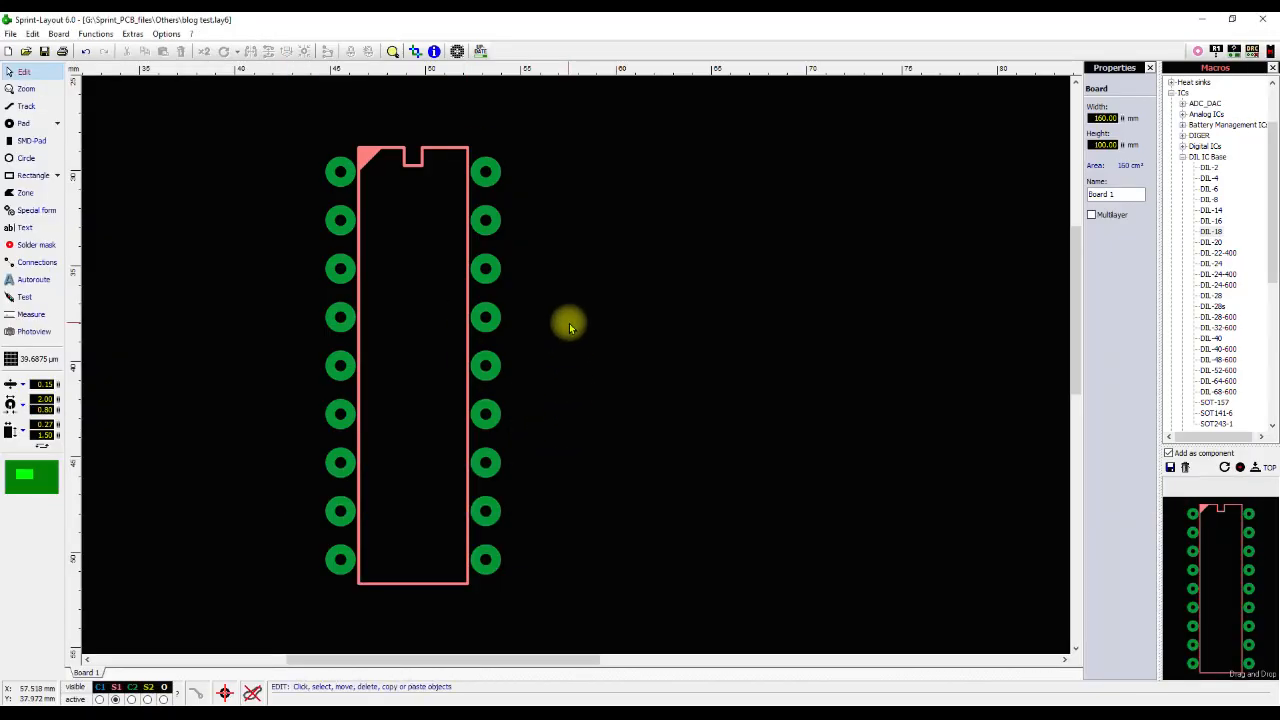
Add a bold, narrow text label A0 with 0.6 mm height inside the IC outline, level with the first pad.
key(g)
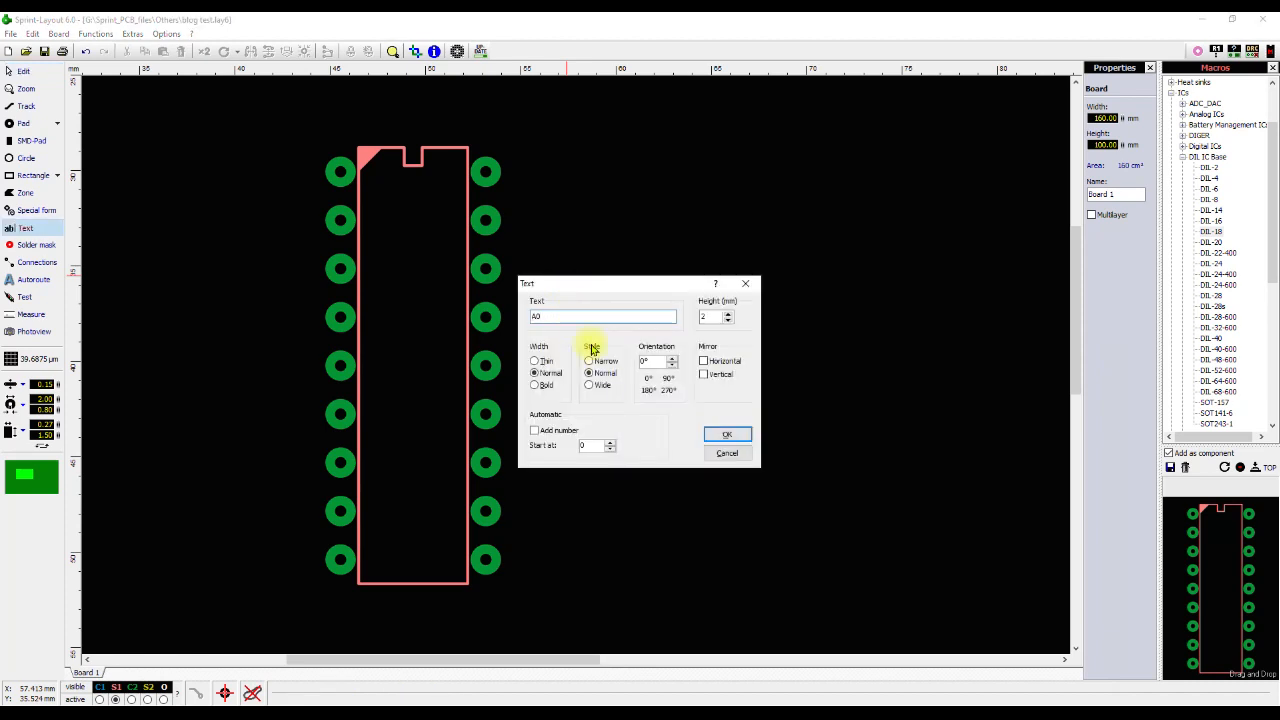
click(547, 386)
click(606, 366)
double_click(712, 317)
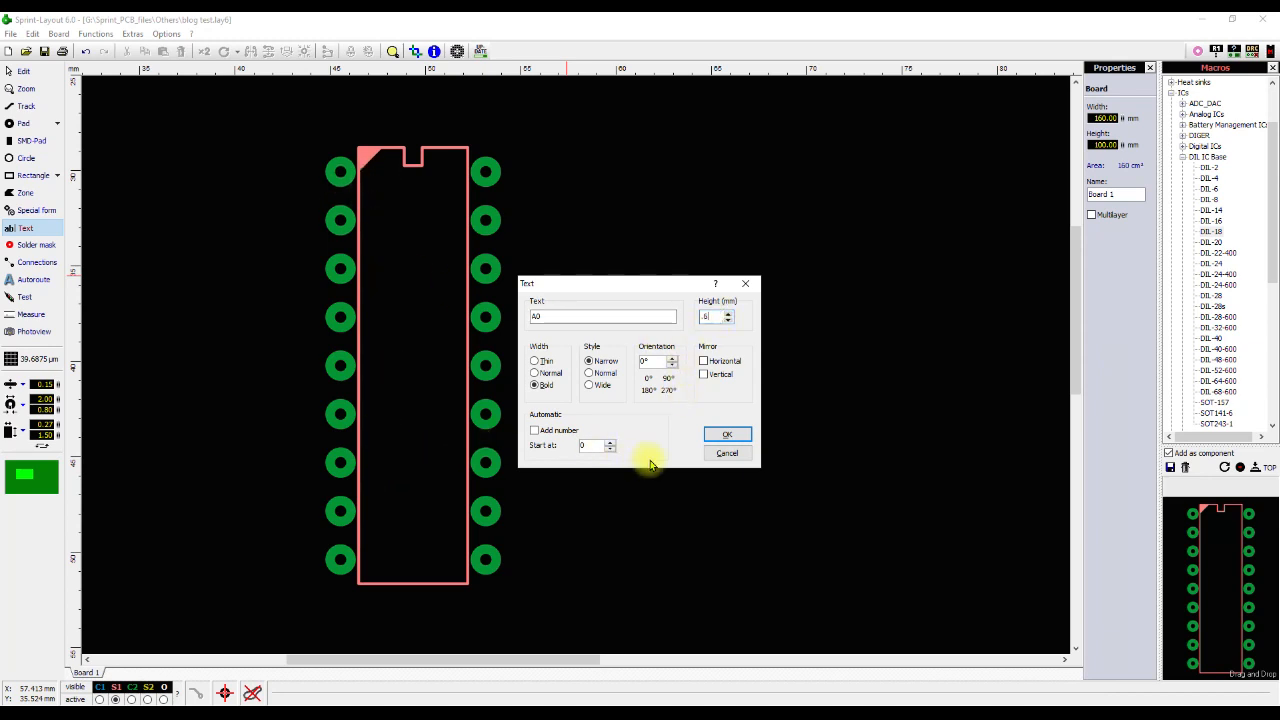
click(716, 433)
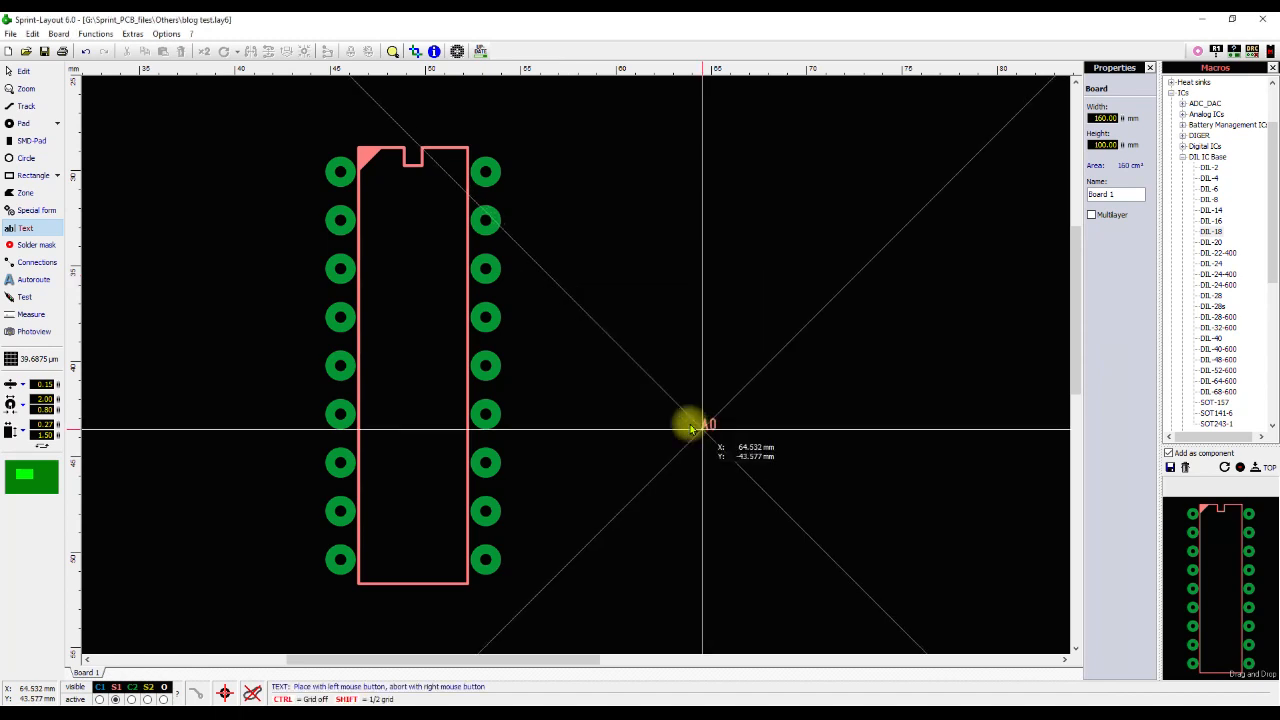
click(368, 190)
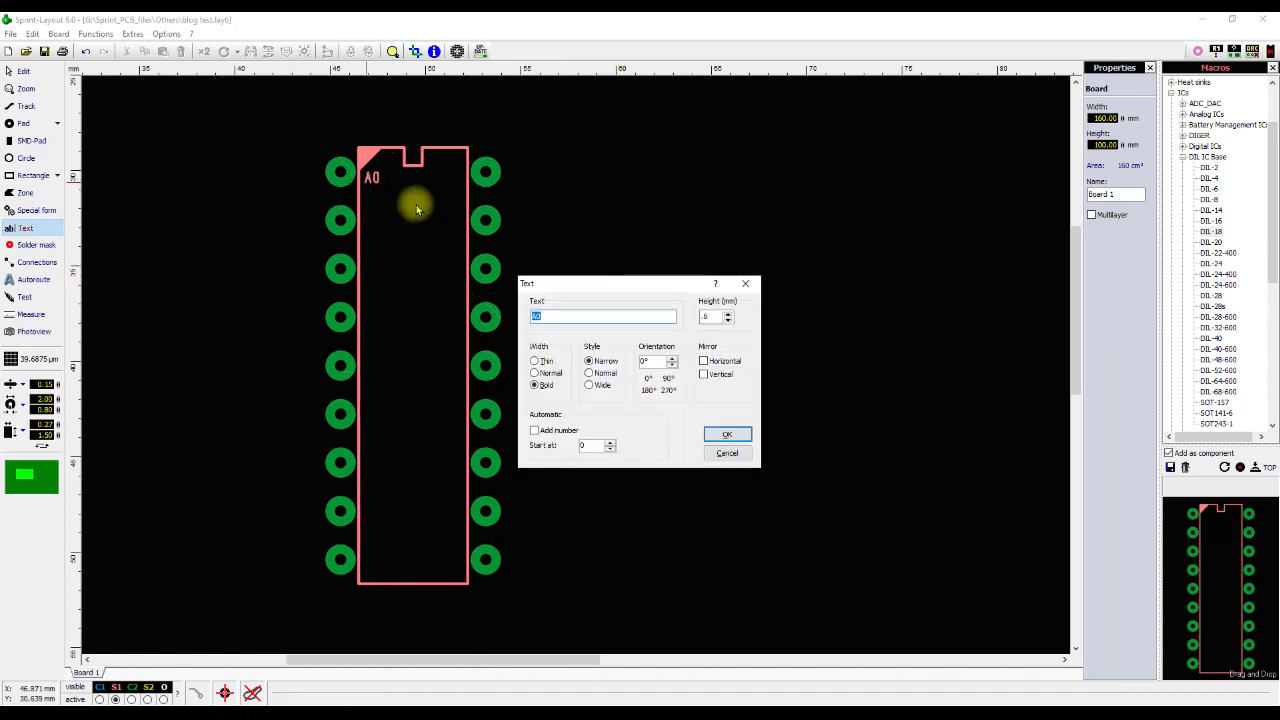
click(745, 283)
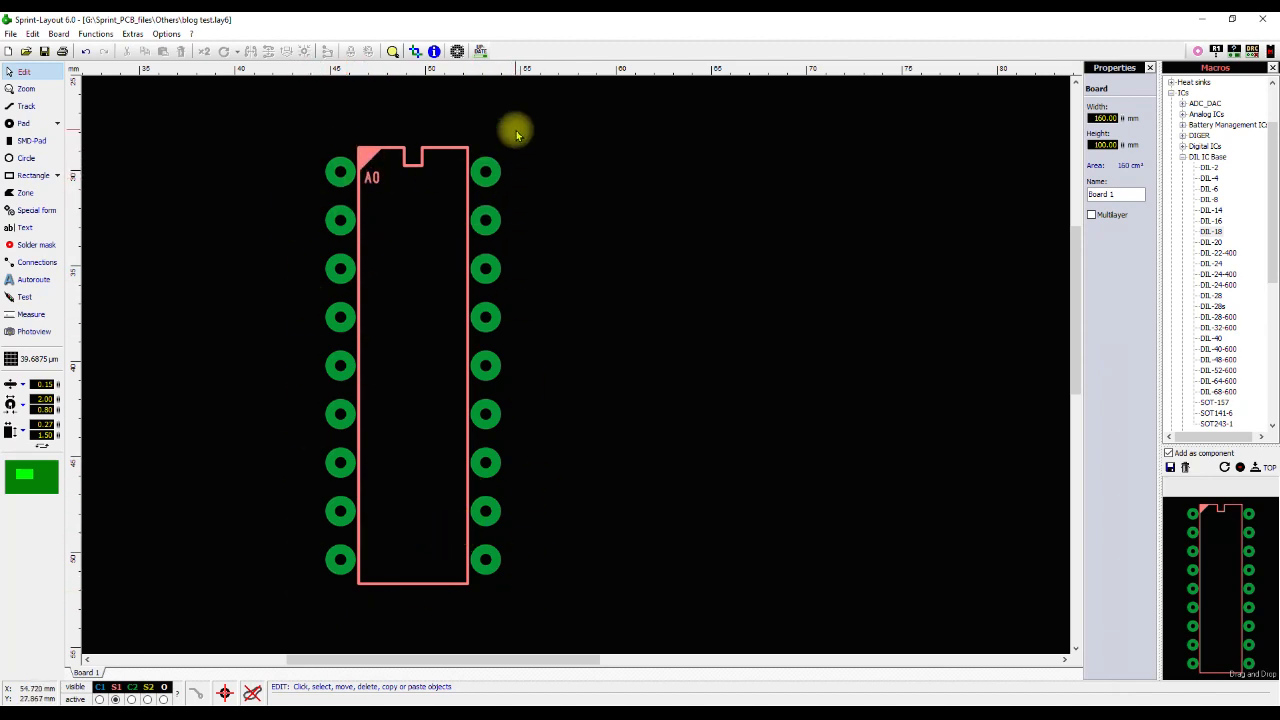
click(375, 178)
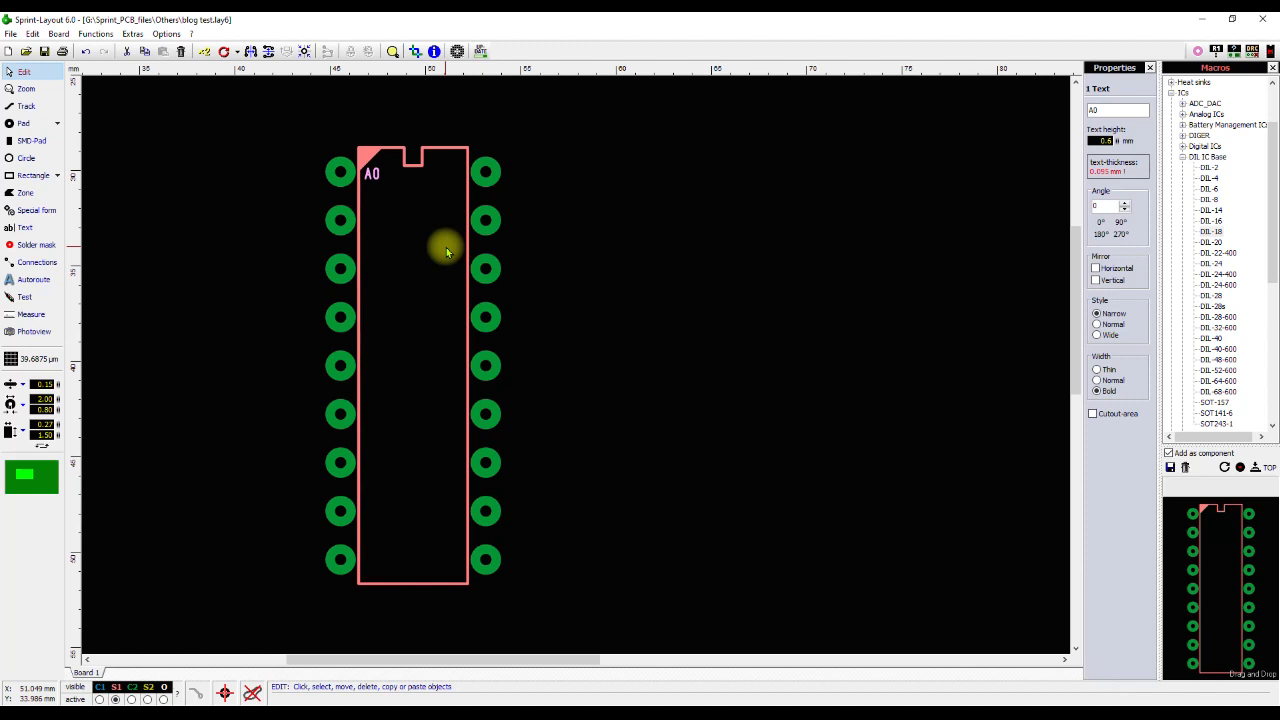
Tile the A0 label into one column of nine copies spaced 2.54 mm vertically along the IC's left pads.
right_click(369, 172)
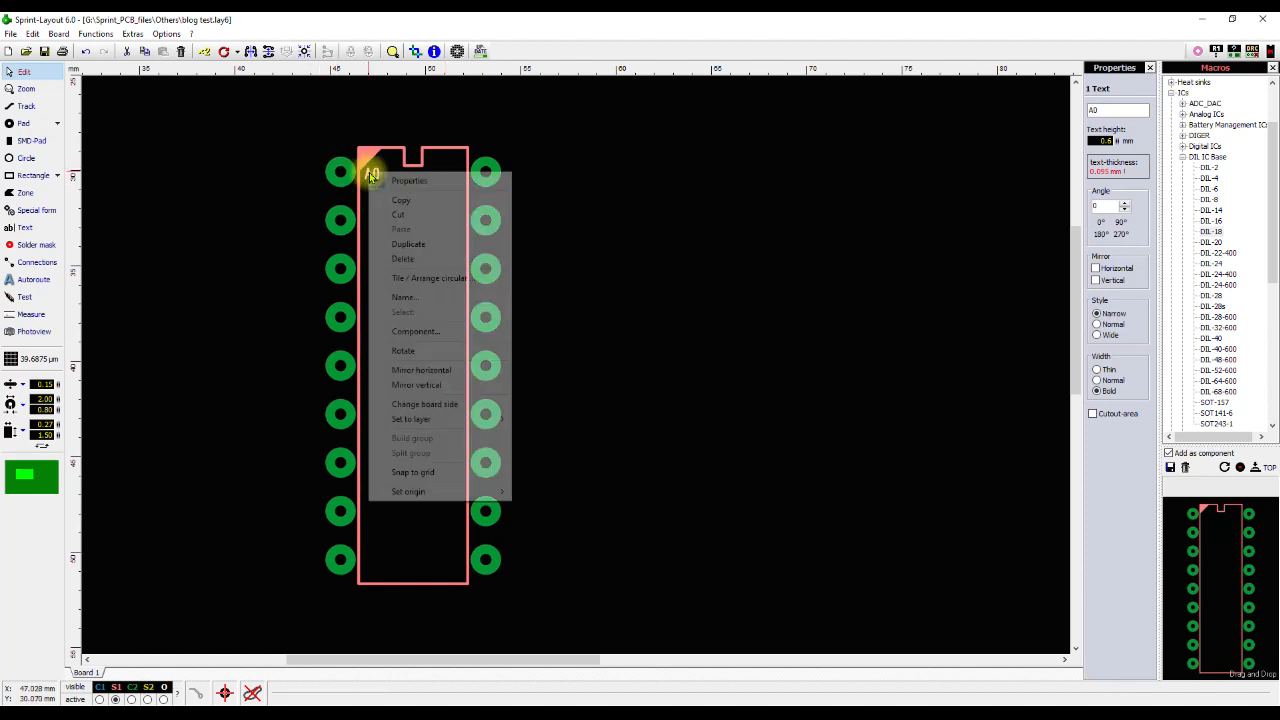
click(412, 278)
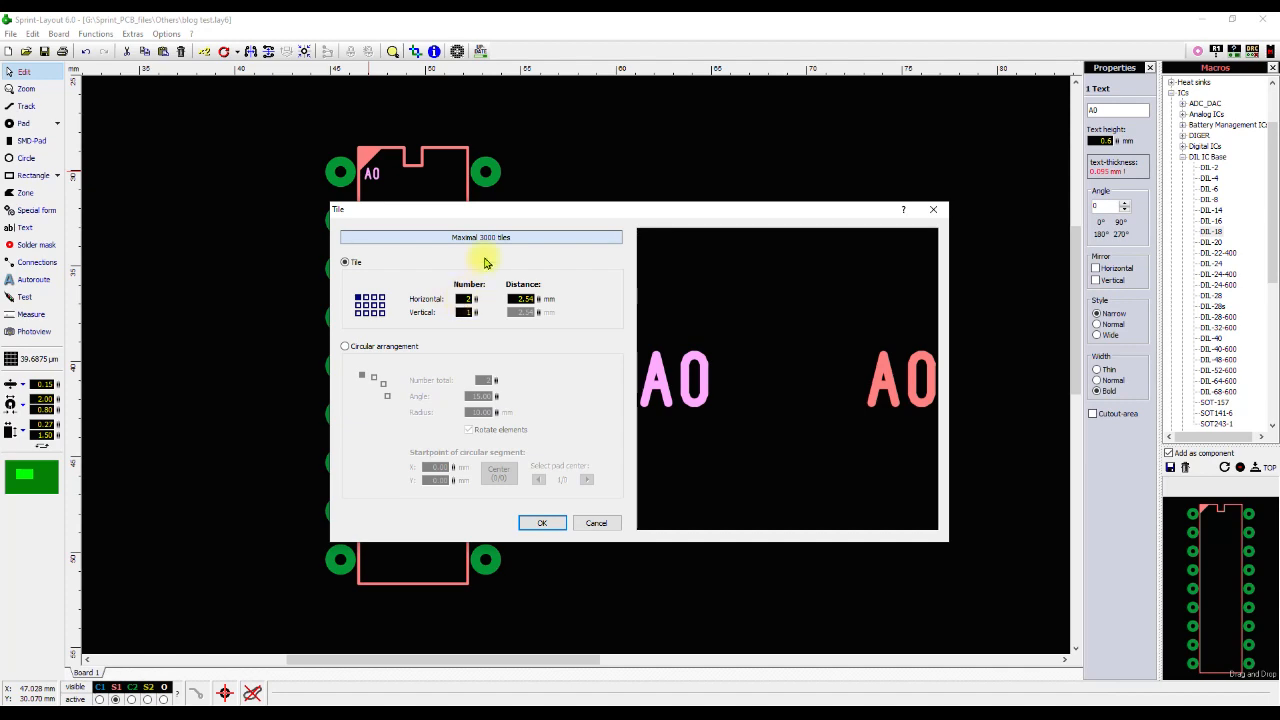
drag(514, 209, 680, 182)
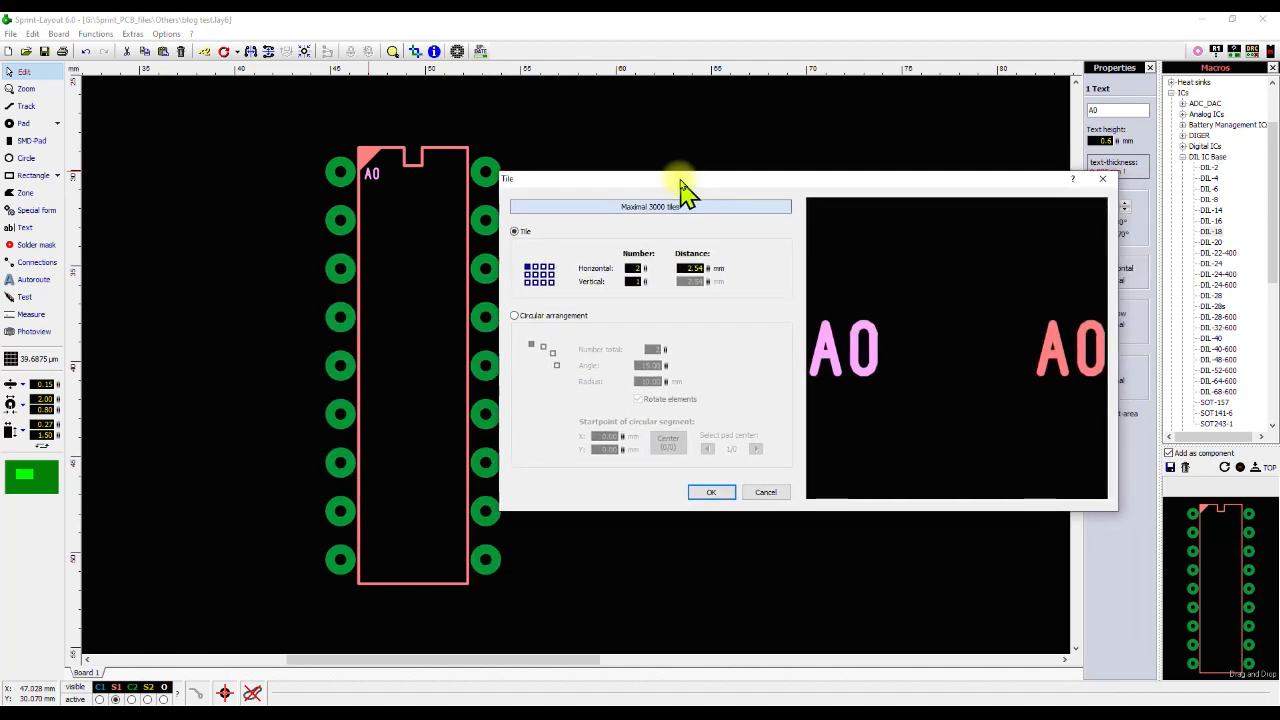
click(635, 281)
click(632, 268)
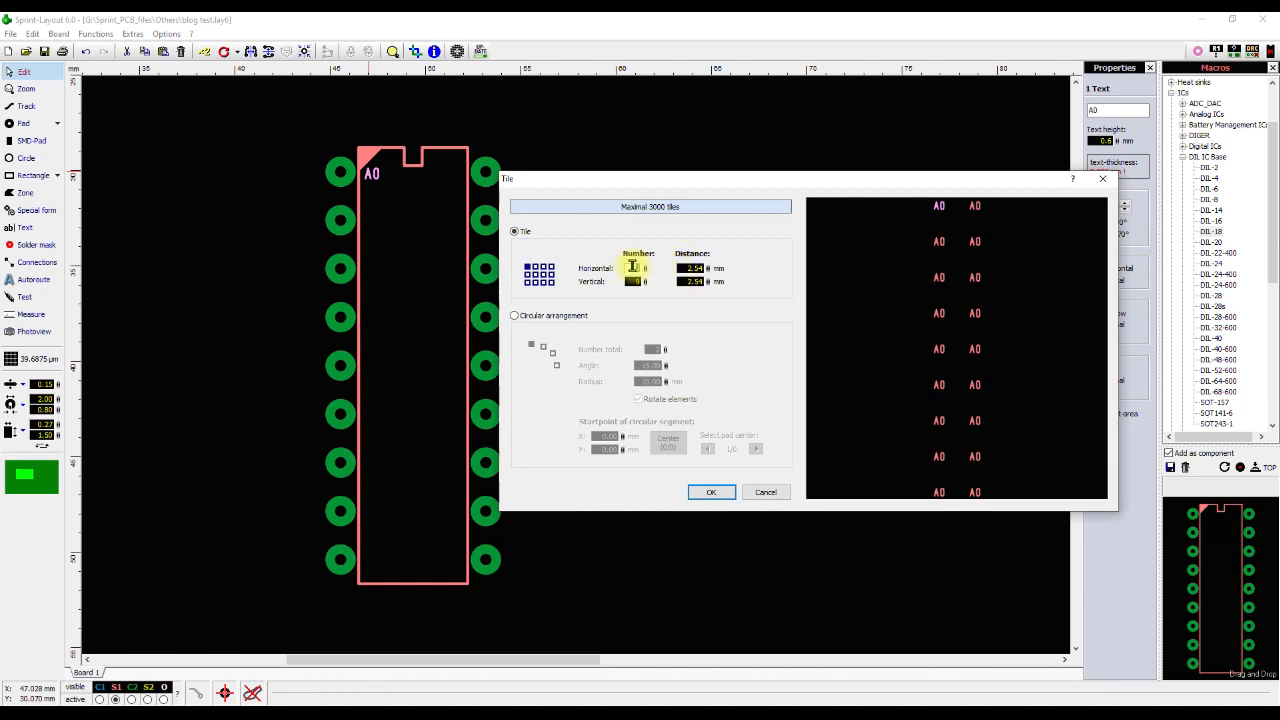
text(1)
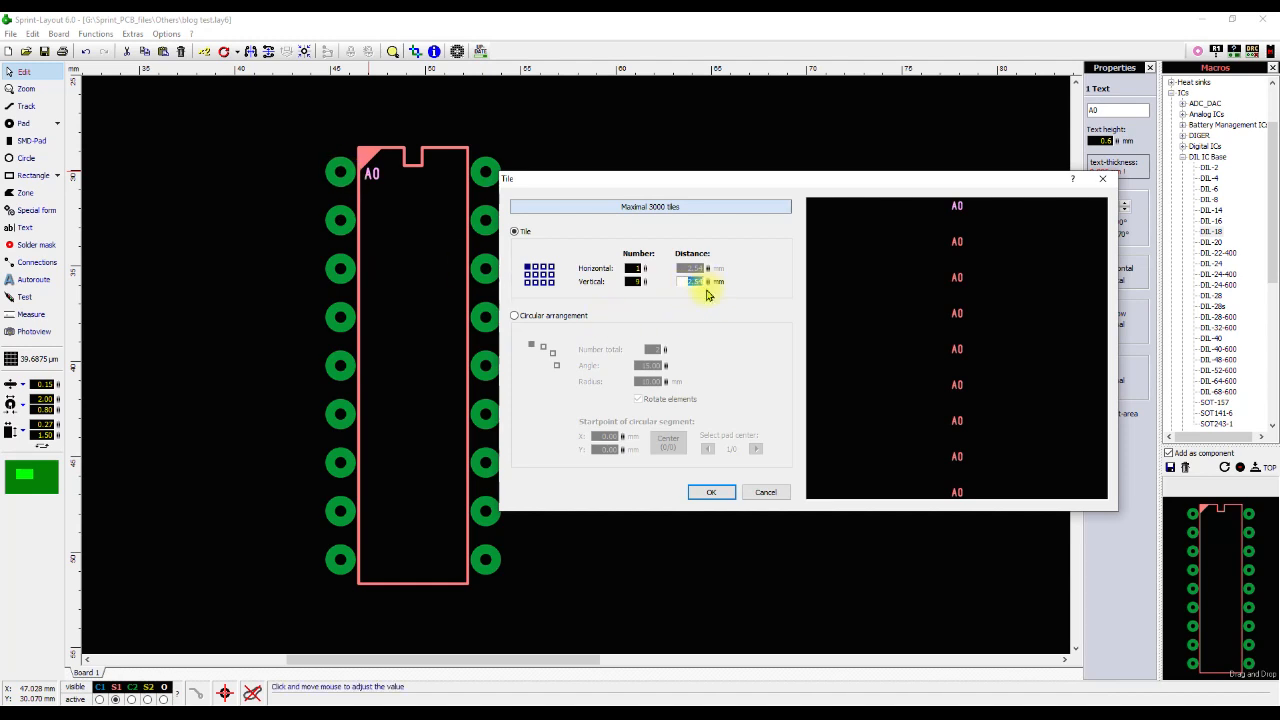
key(BackSpace)
drag(697, 283, 679, 285)
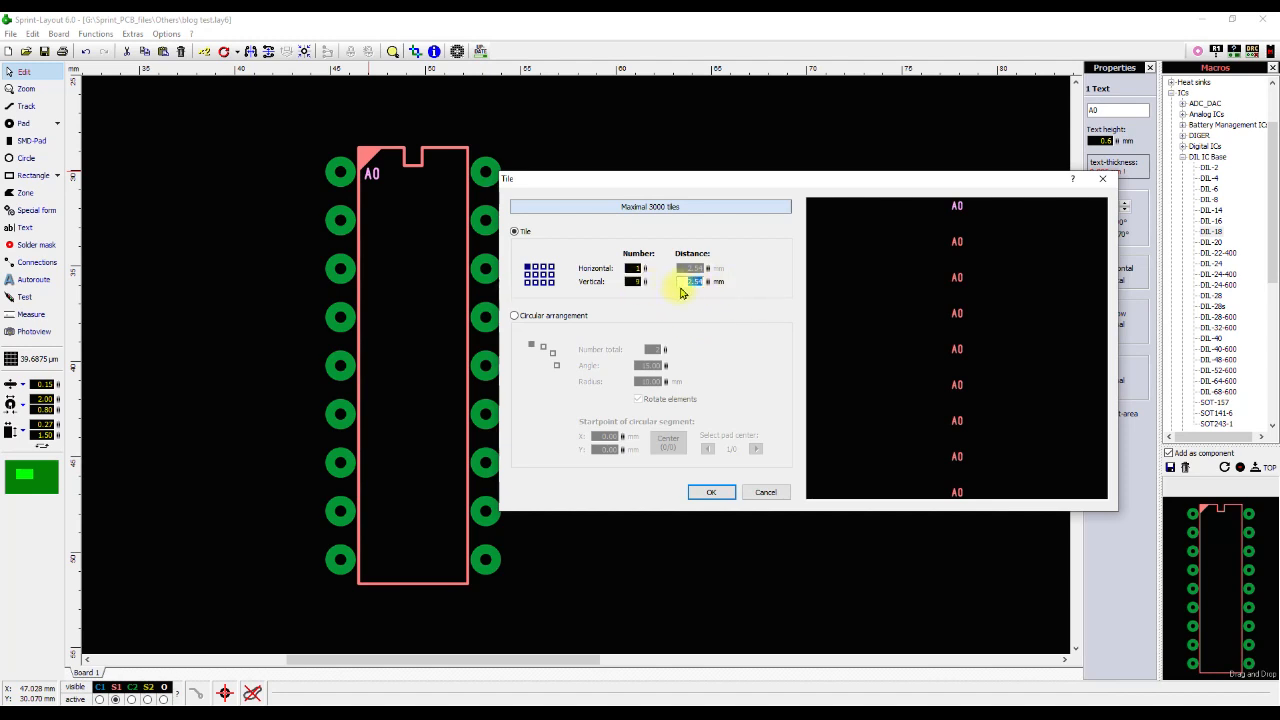
click(706, 494)
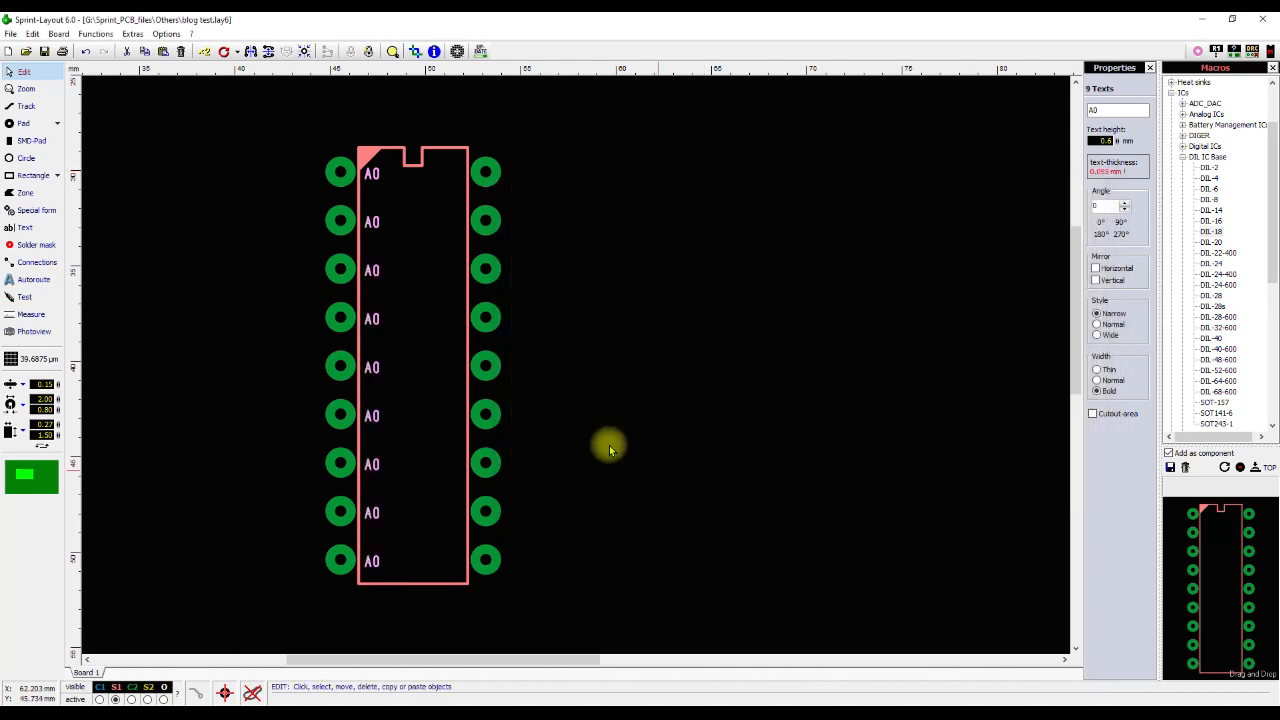
Split the group of nine A0 labels into individual texts.
click(391, 189)
click(374, 175)
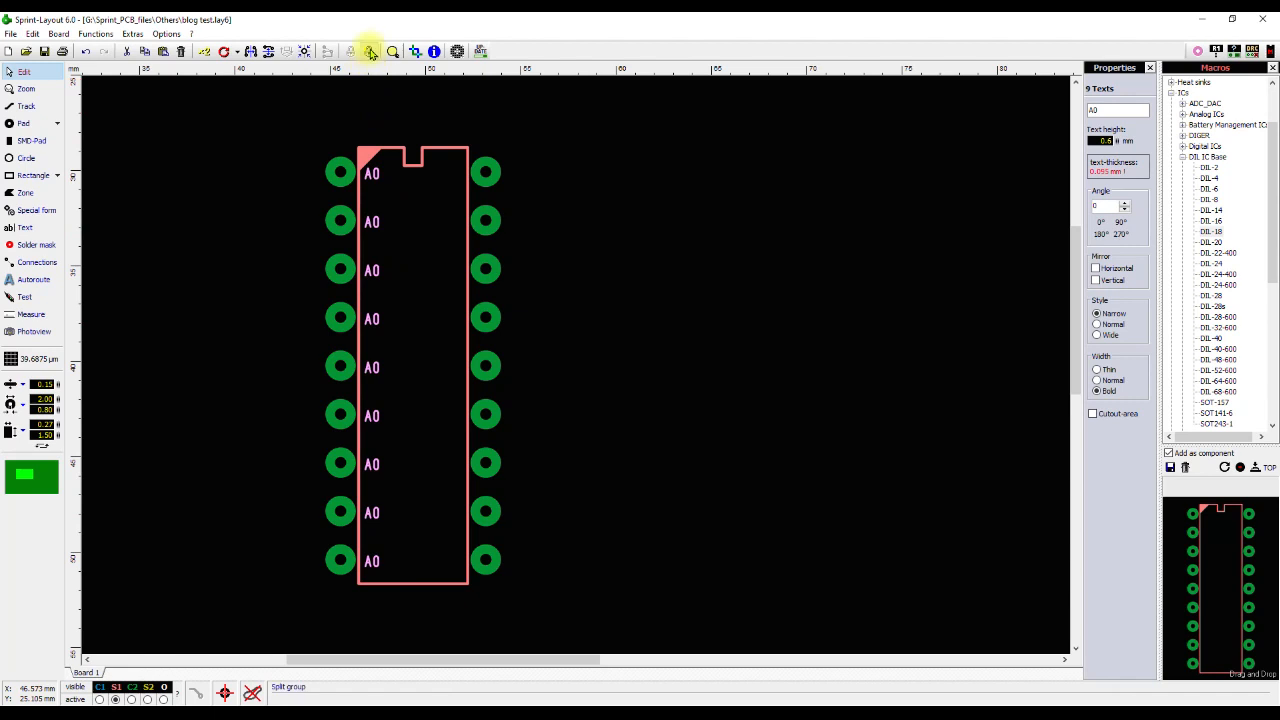
click(370, 52)
Change the second, third and fourth labels in the left column to A1, A2 and A3.
double_click(371, 219)
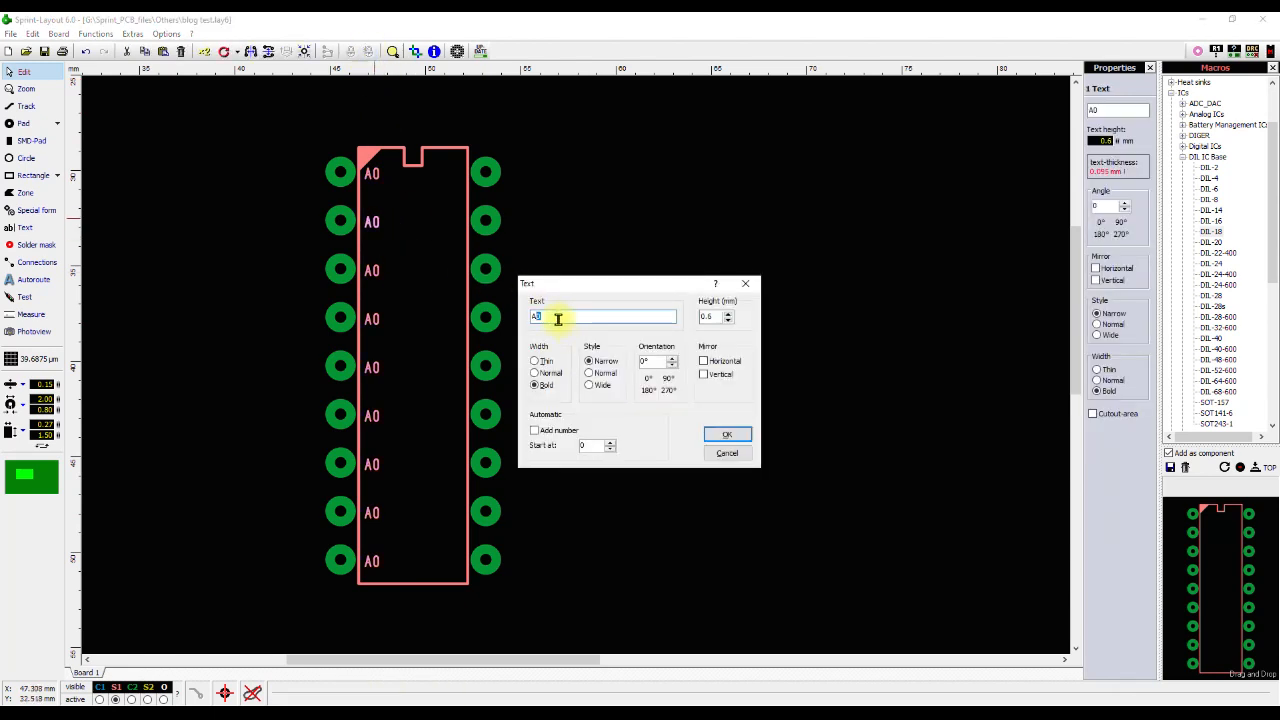
text(A1)
key(Return)
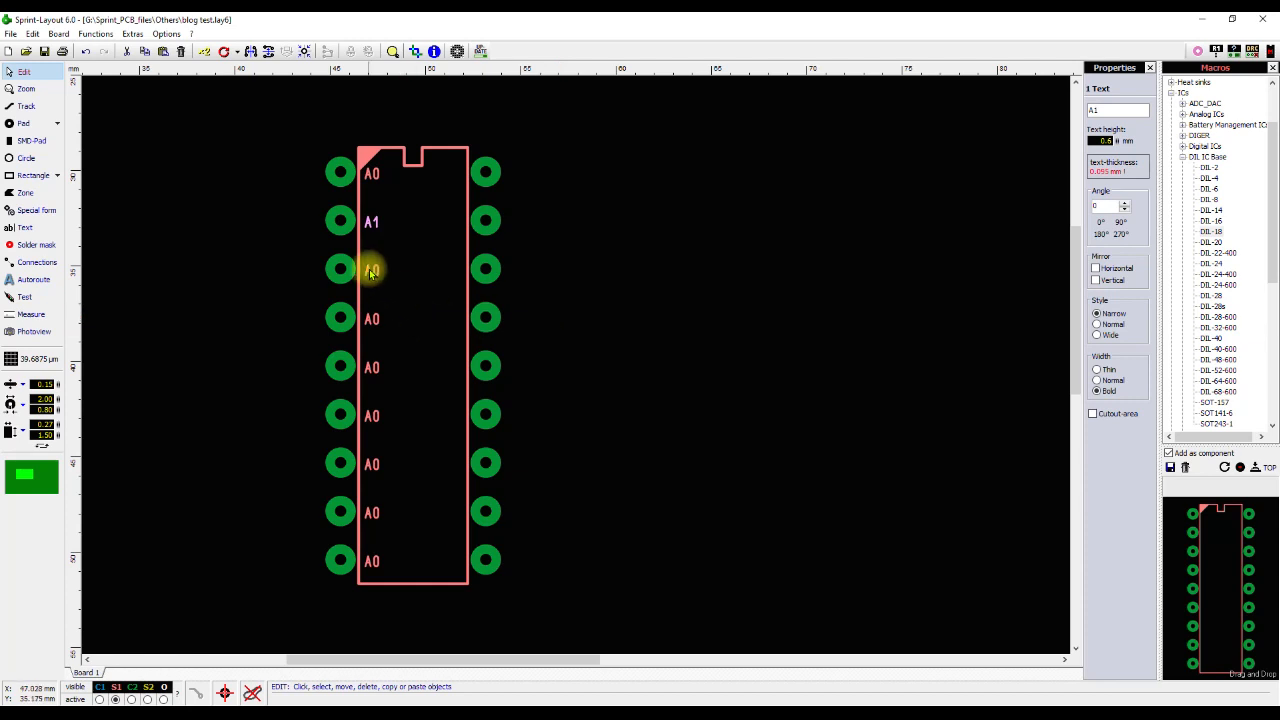
double_click(371, 270)
click(557, 315)
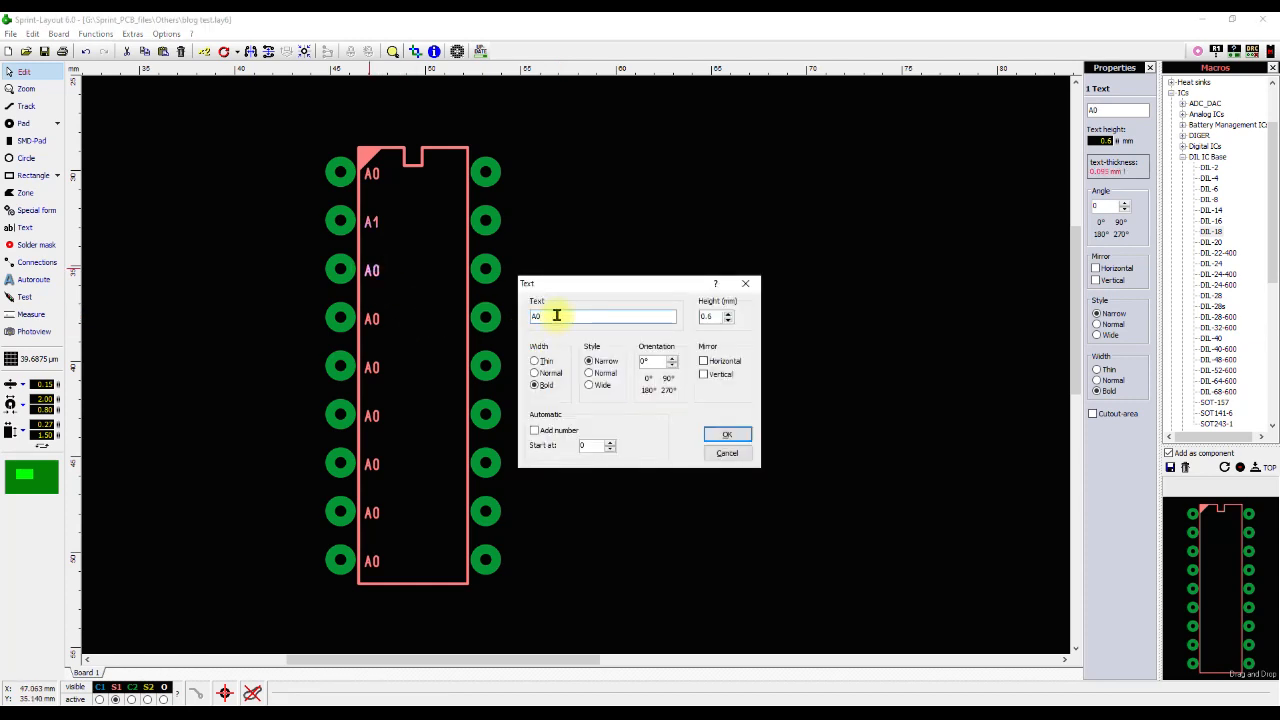
text(A2)
key(Return)
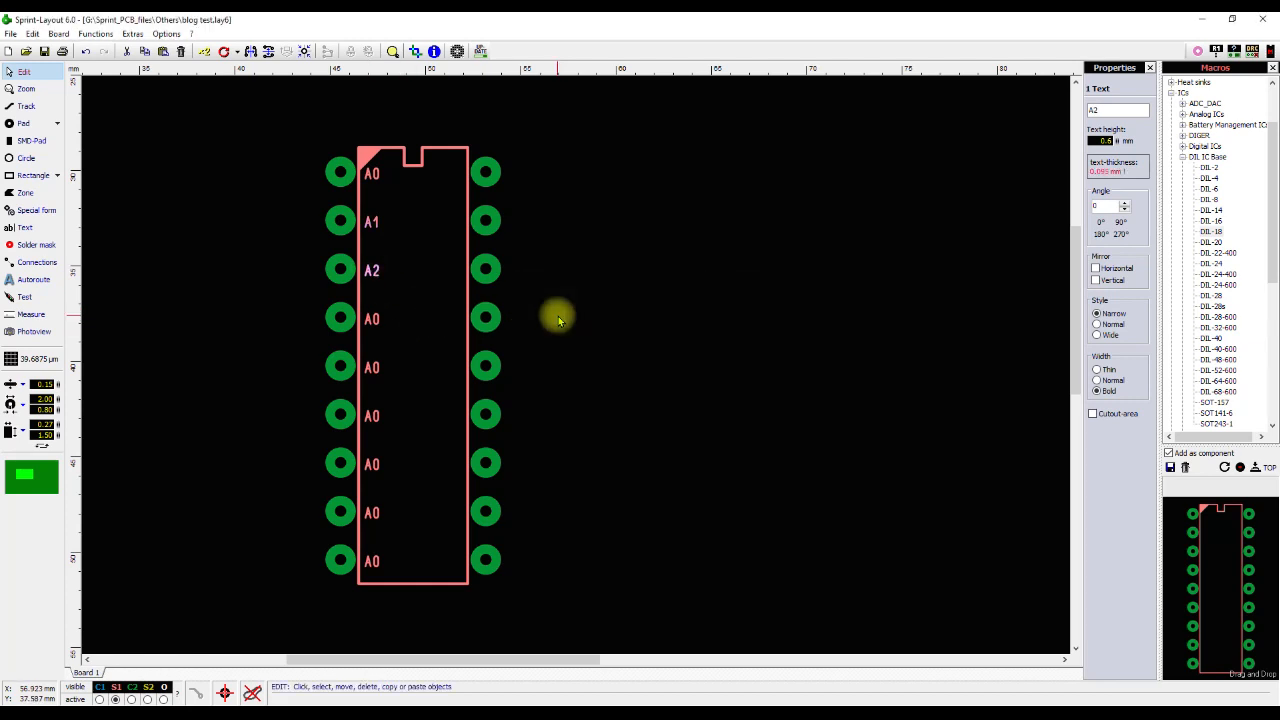
double_click(371, 318)
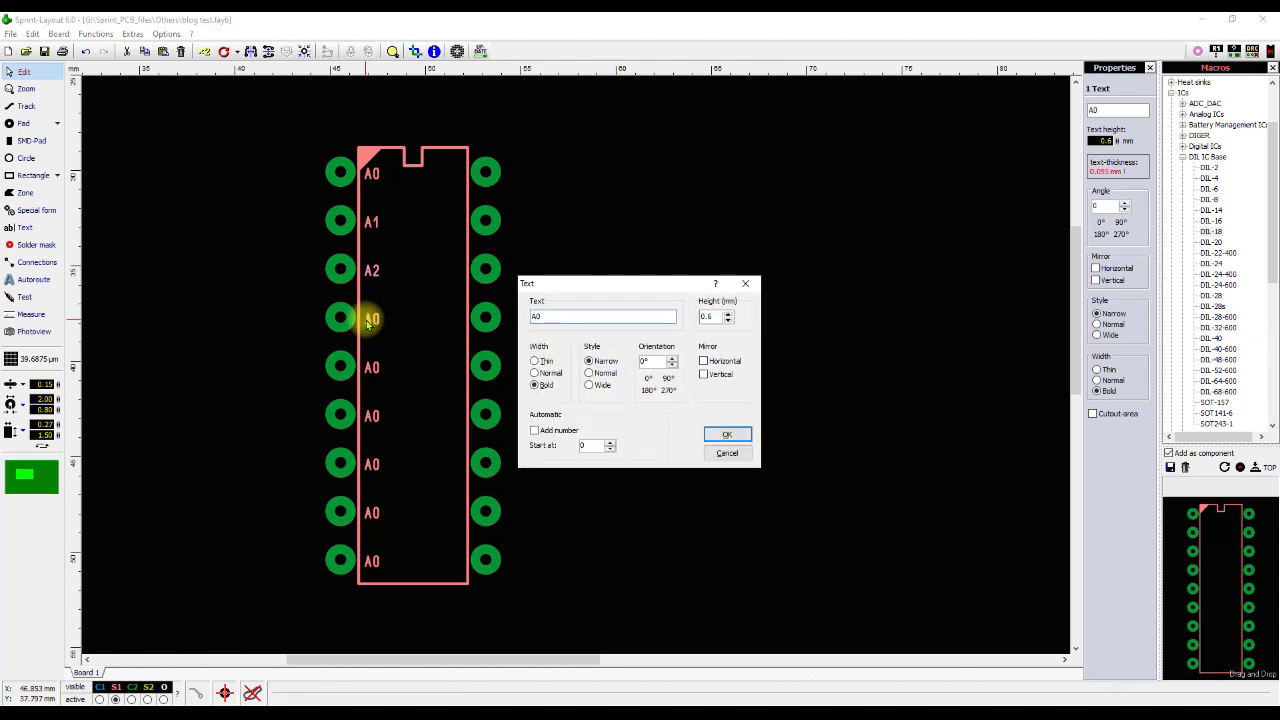
text(A3)
key(Return)
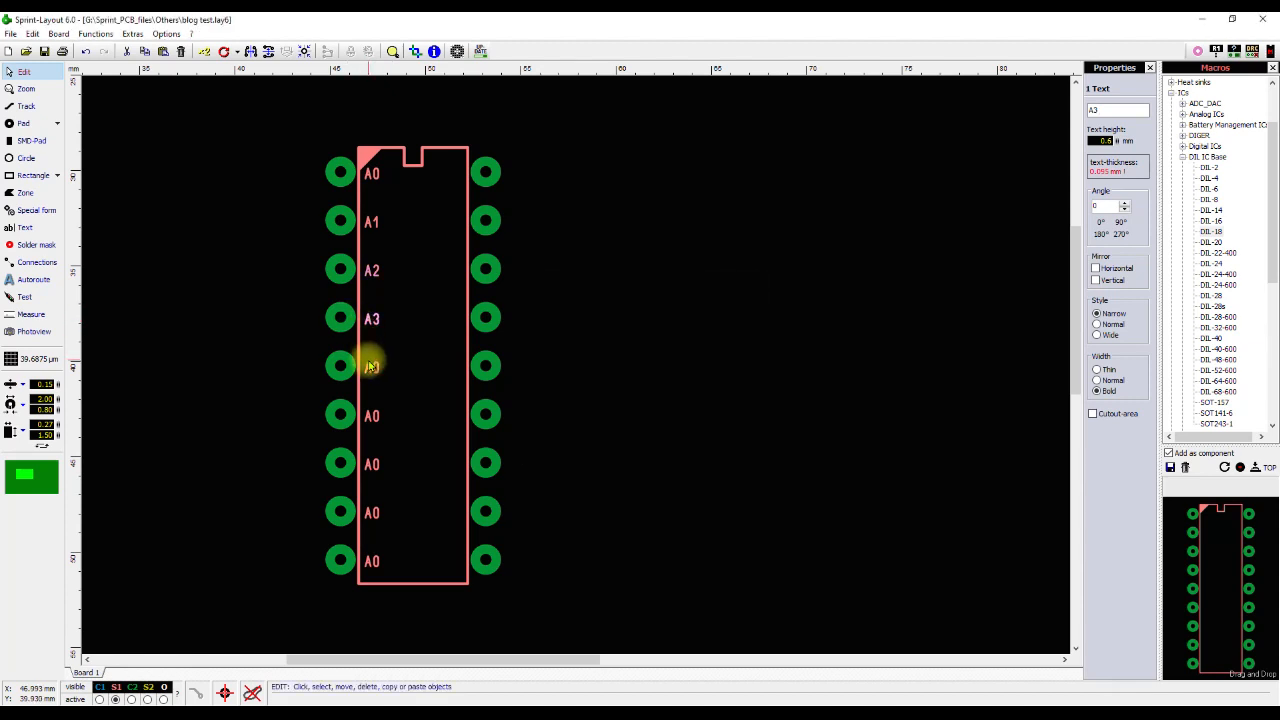
Change the fifth, sixth and seventh labels in the left column to A4, A5 and A6.
double_click(371, 367)
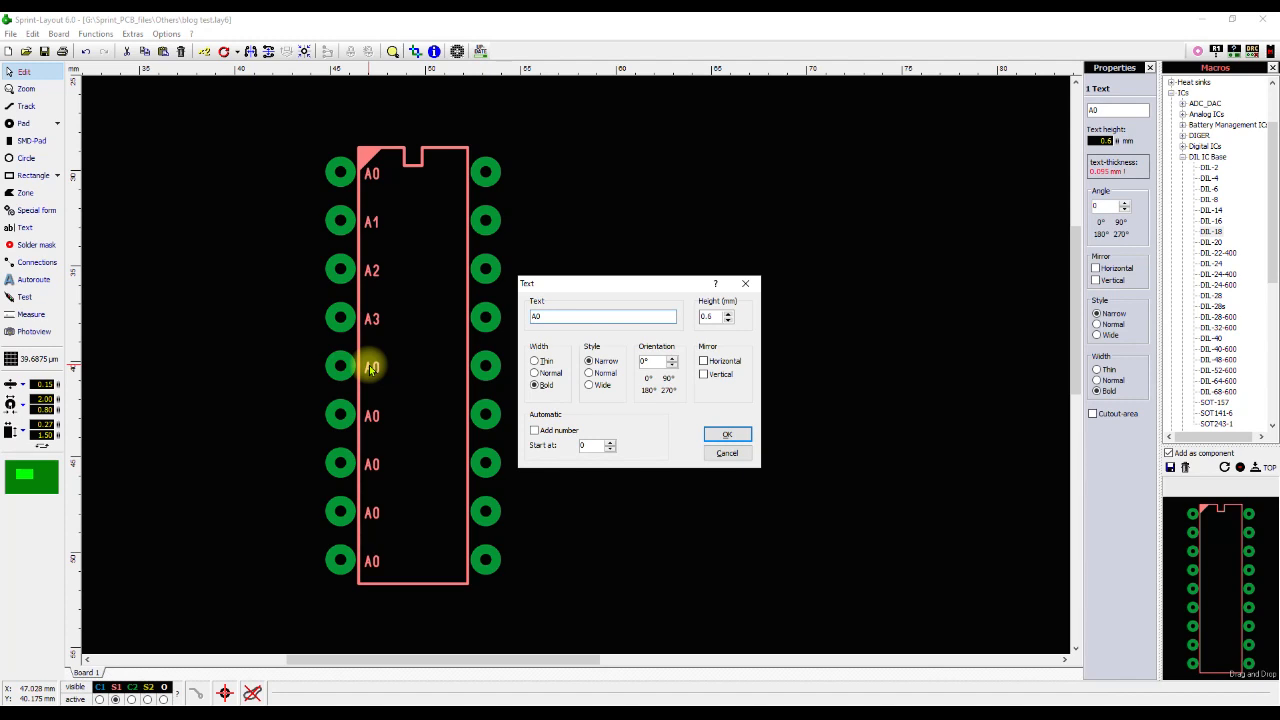
key(Return)
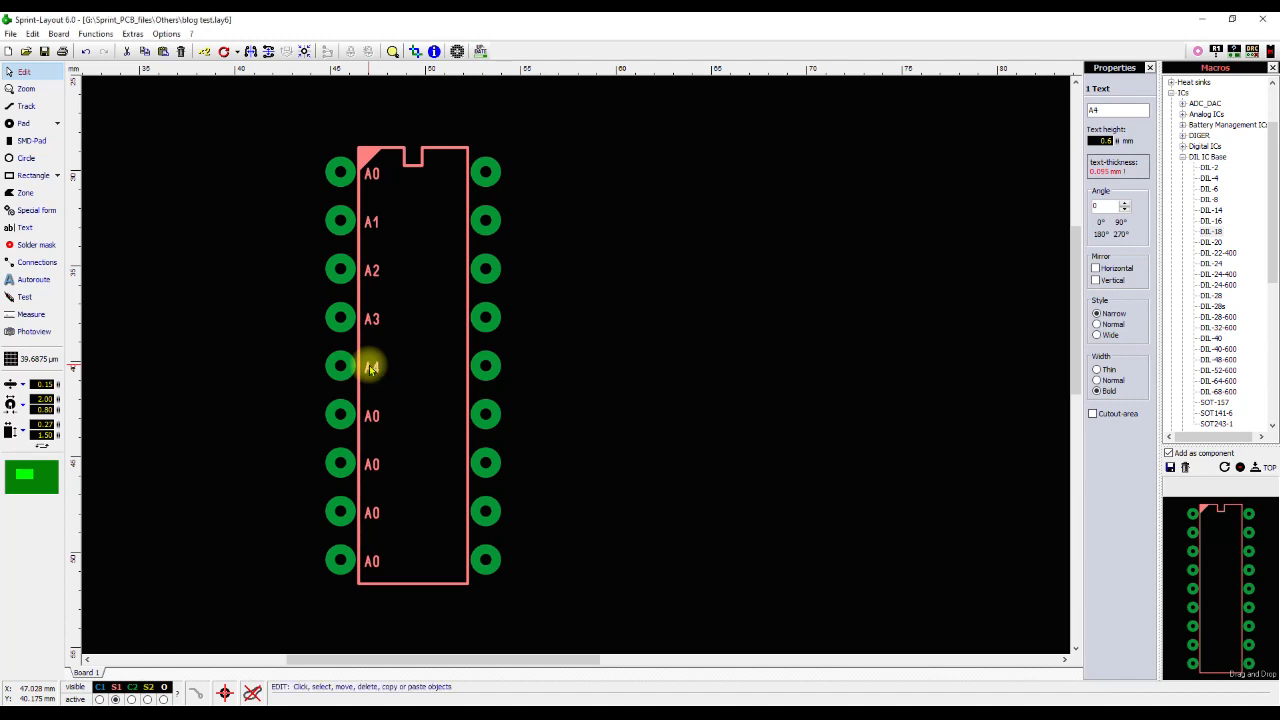
double_click(373, 415)
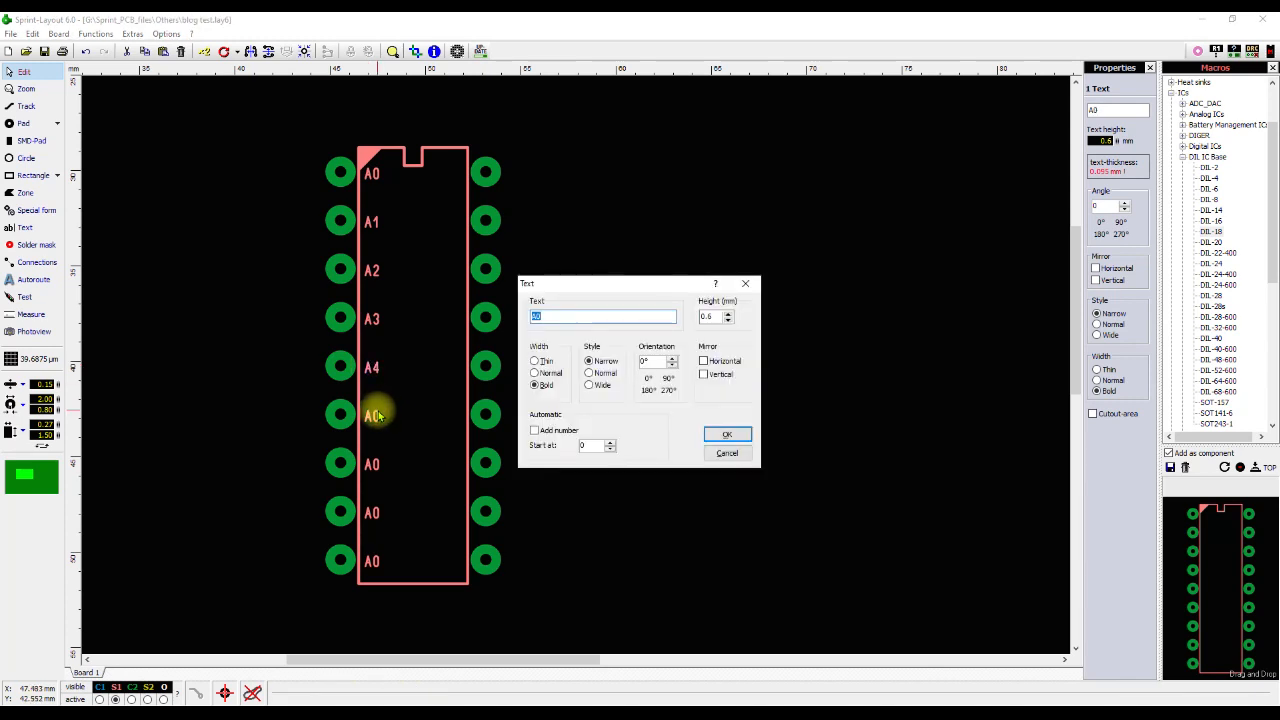
text(A5)
key(Return)
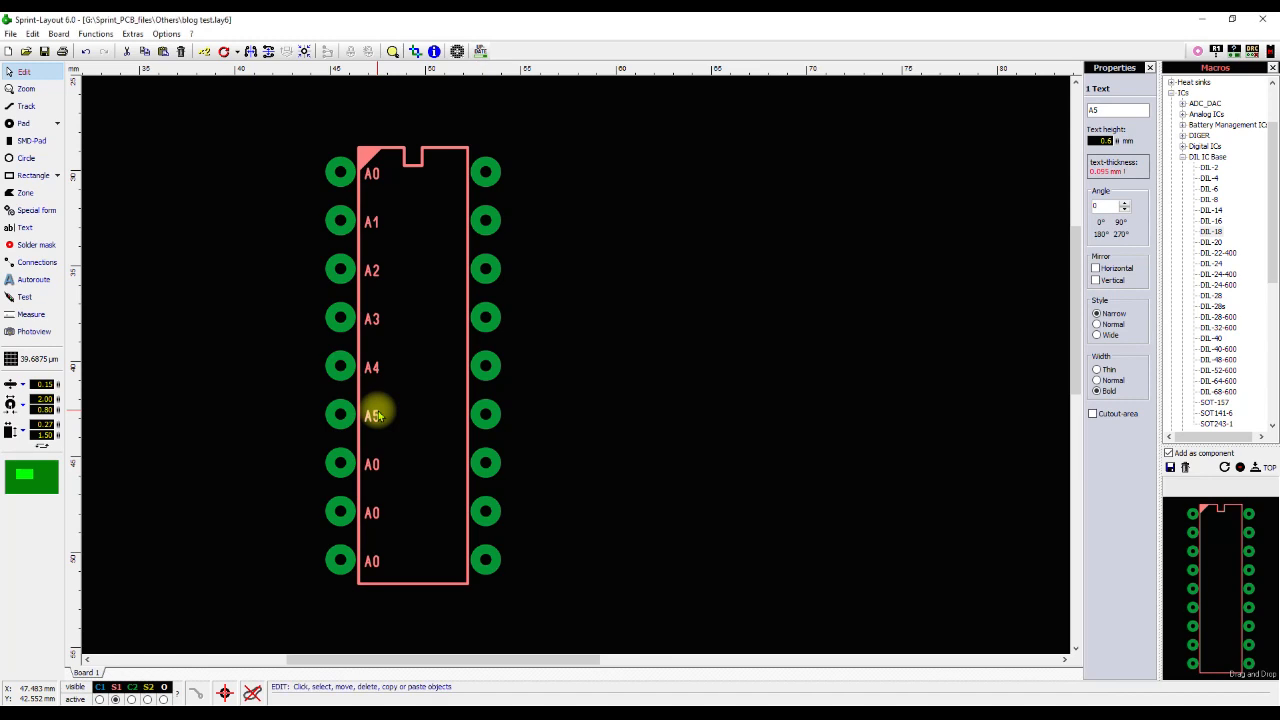
double_click(371, 466)
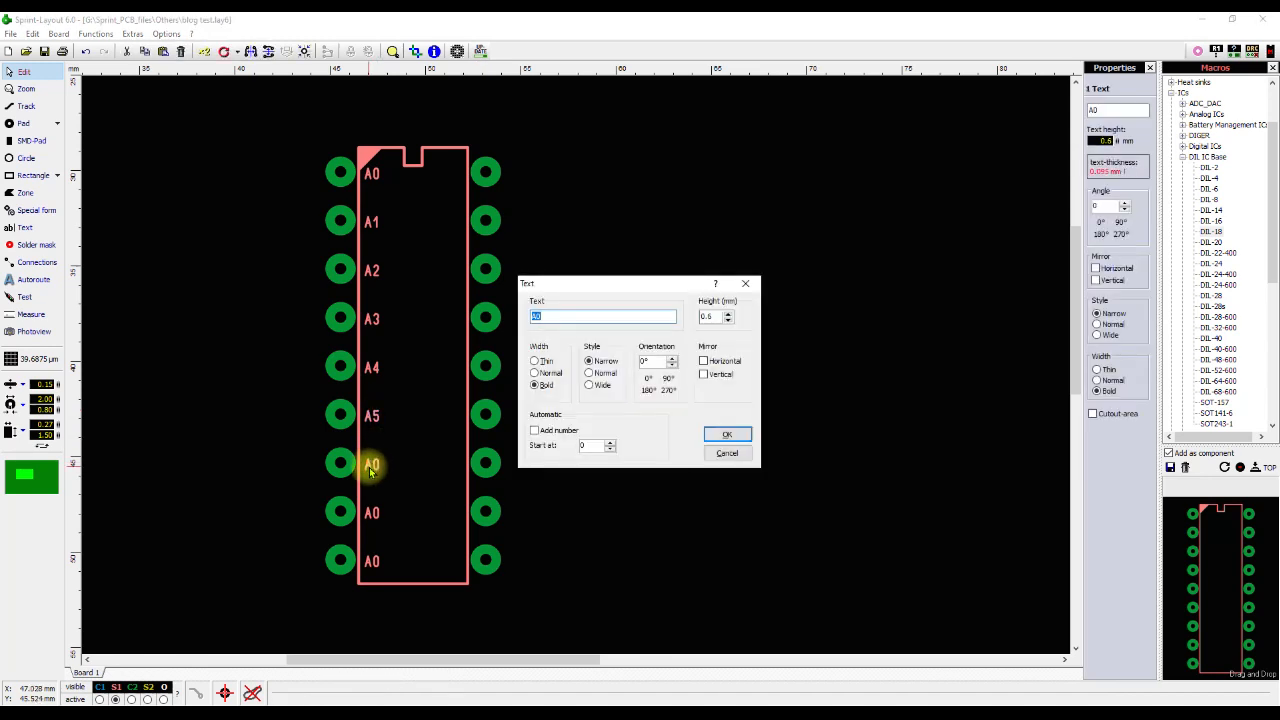
text(A6)
key(Return)
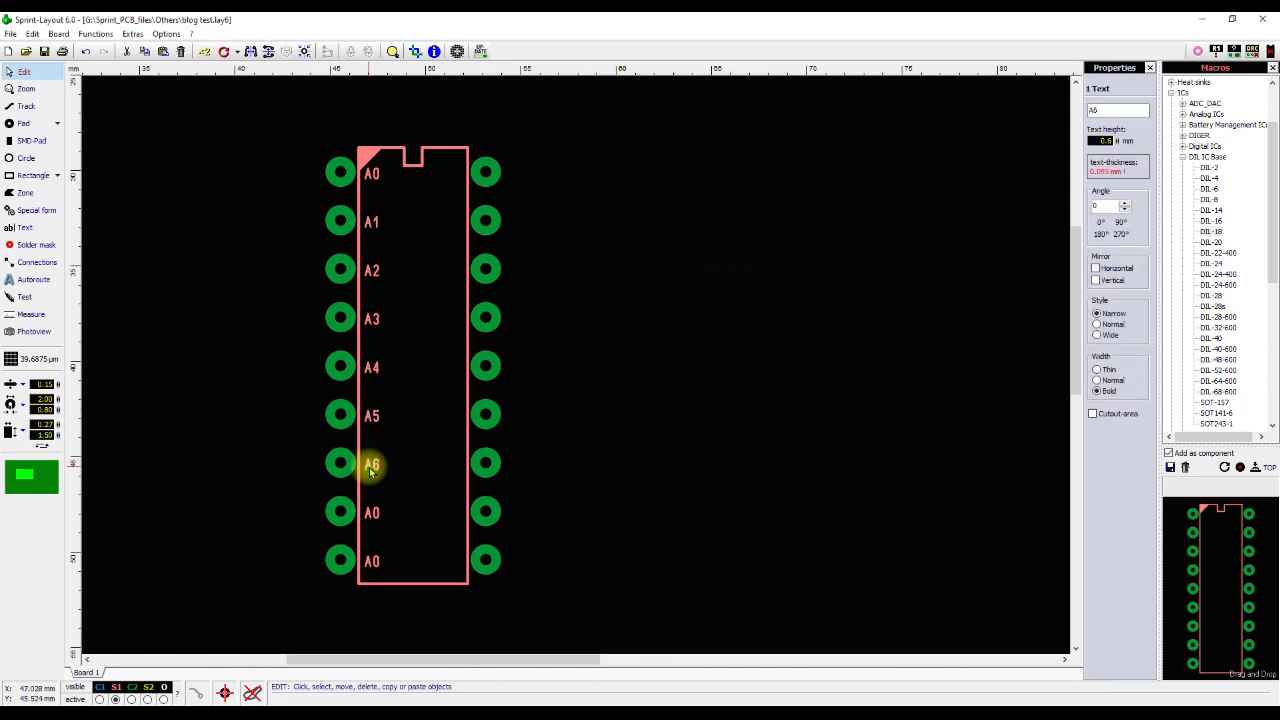
Change the last two labels in the left column to A7 and VSS.
double_click(372, 514)
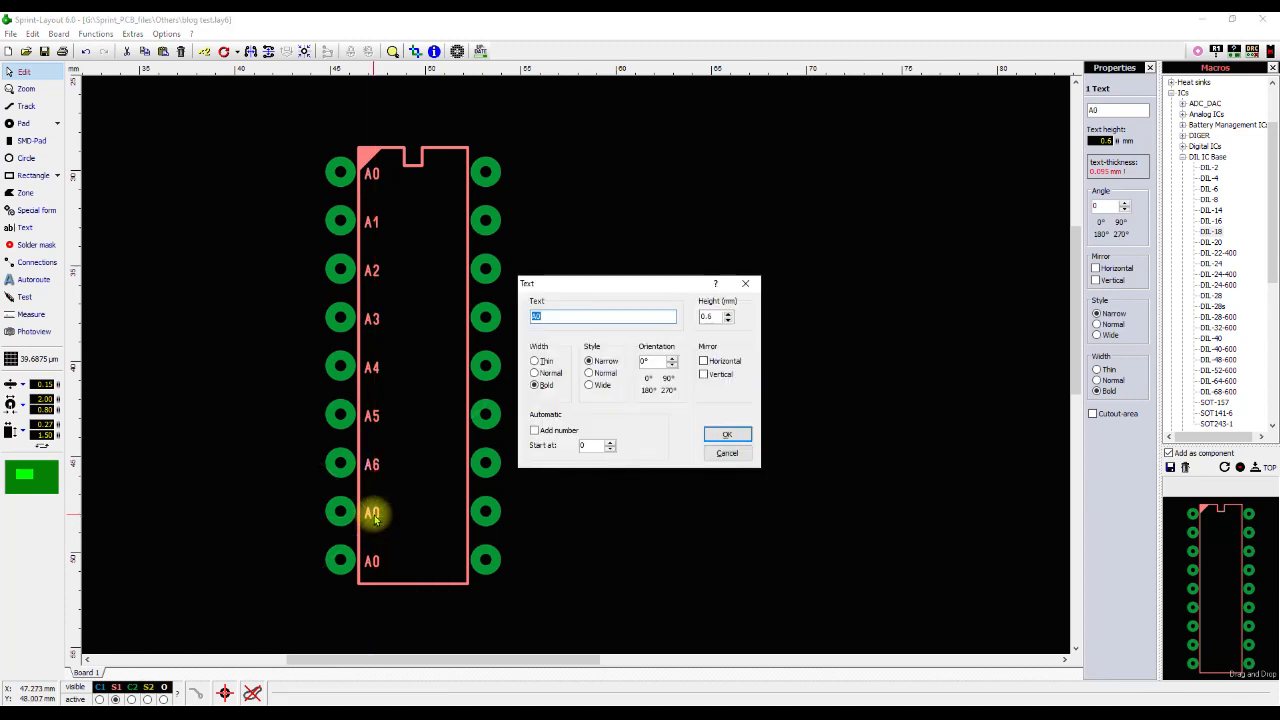
text(A7)
key(Return)
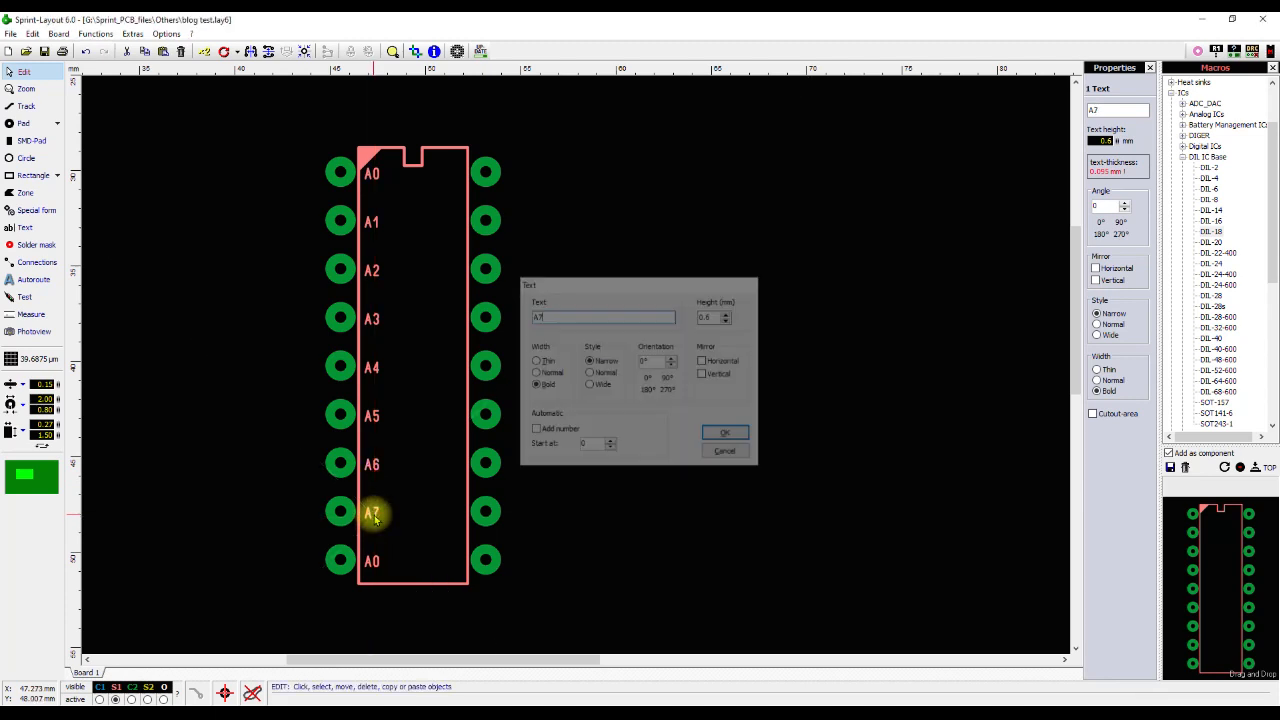
double_click(375, 566)
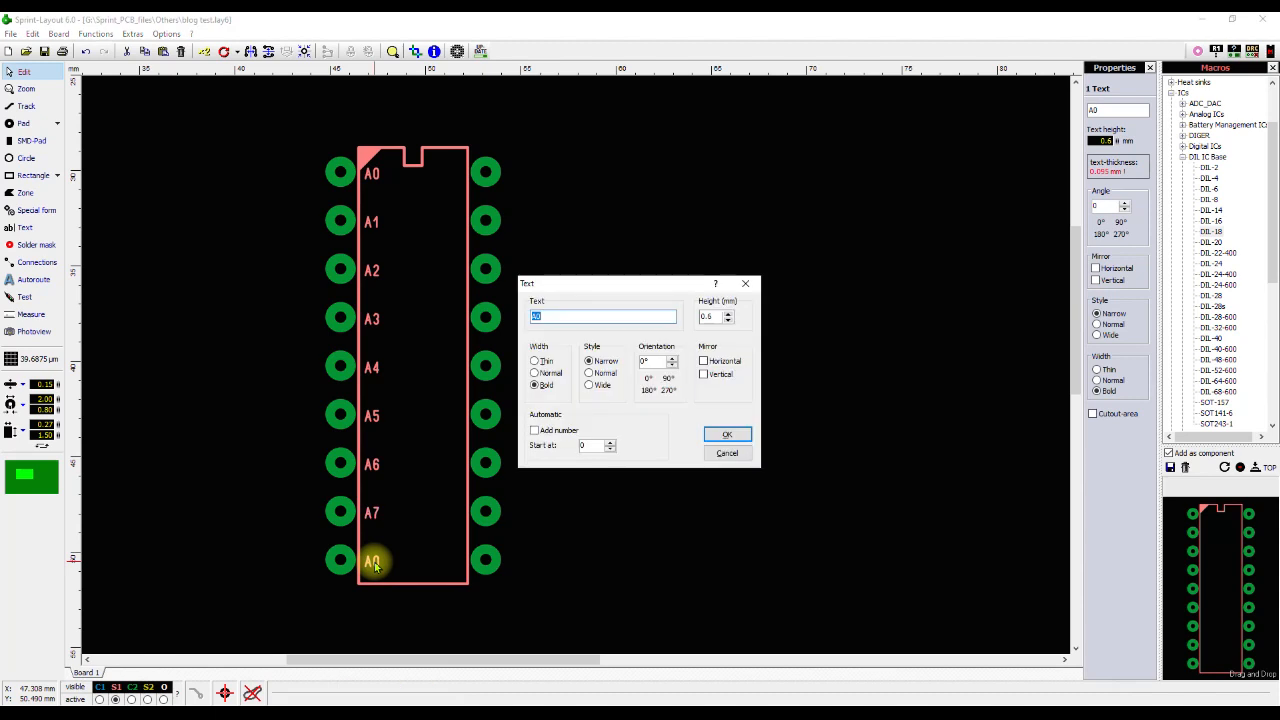
text(VSS)
key(Return)
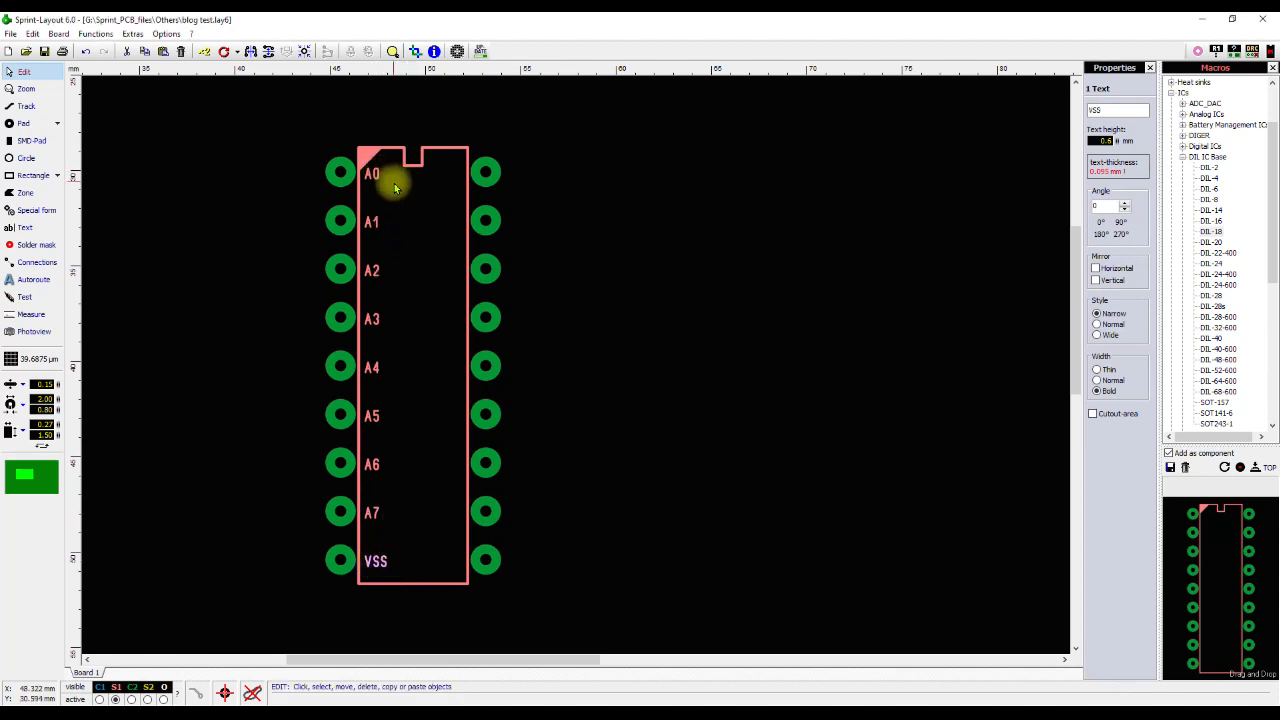
Duplicate the A0 label and place the copy inside the outline beside the top right pad.
key(ctrl+d)
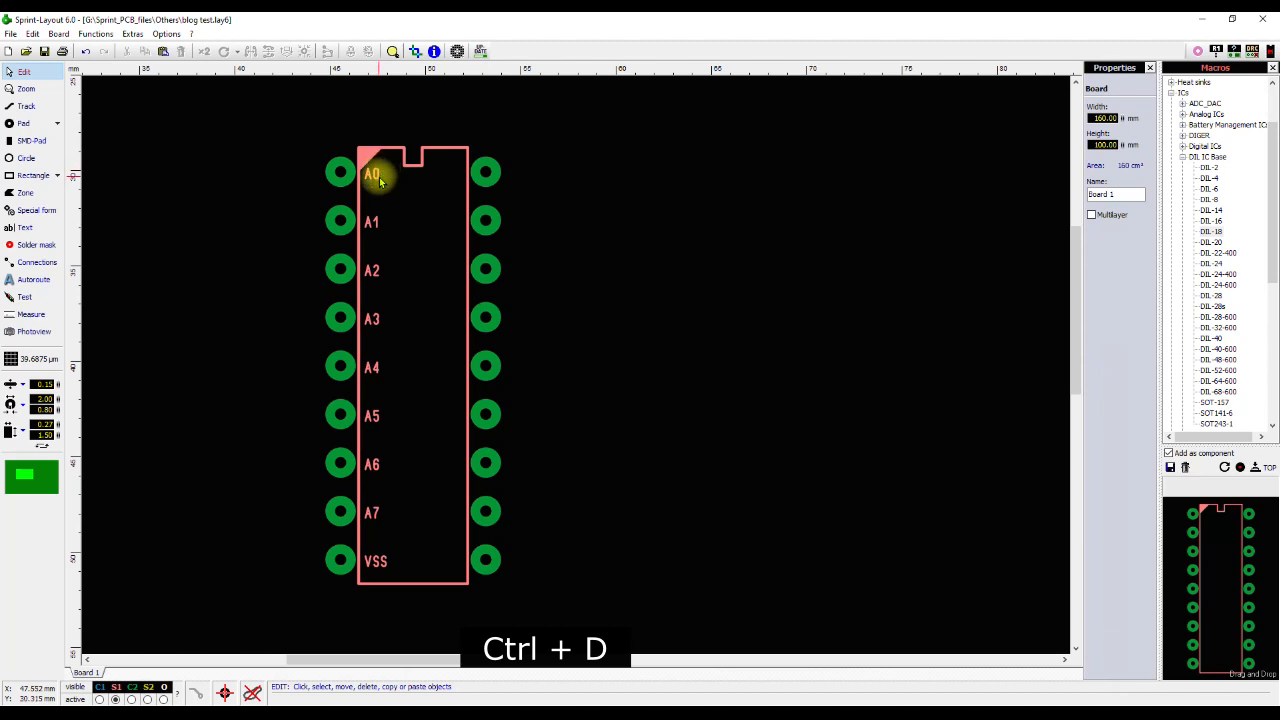
click(379, 177)
key(ctrl+d)
click(443, 173)
Tile the duplicated A0 label into a column of nine, one beside each right-hand pad.
right_click(445, 174)
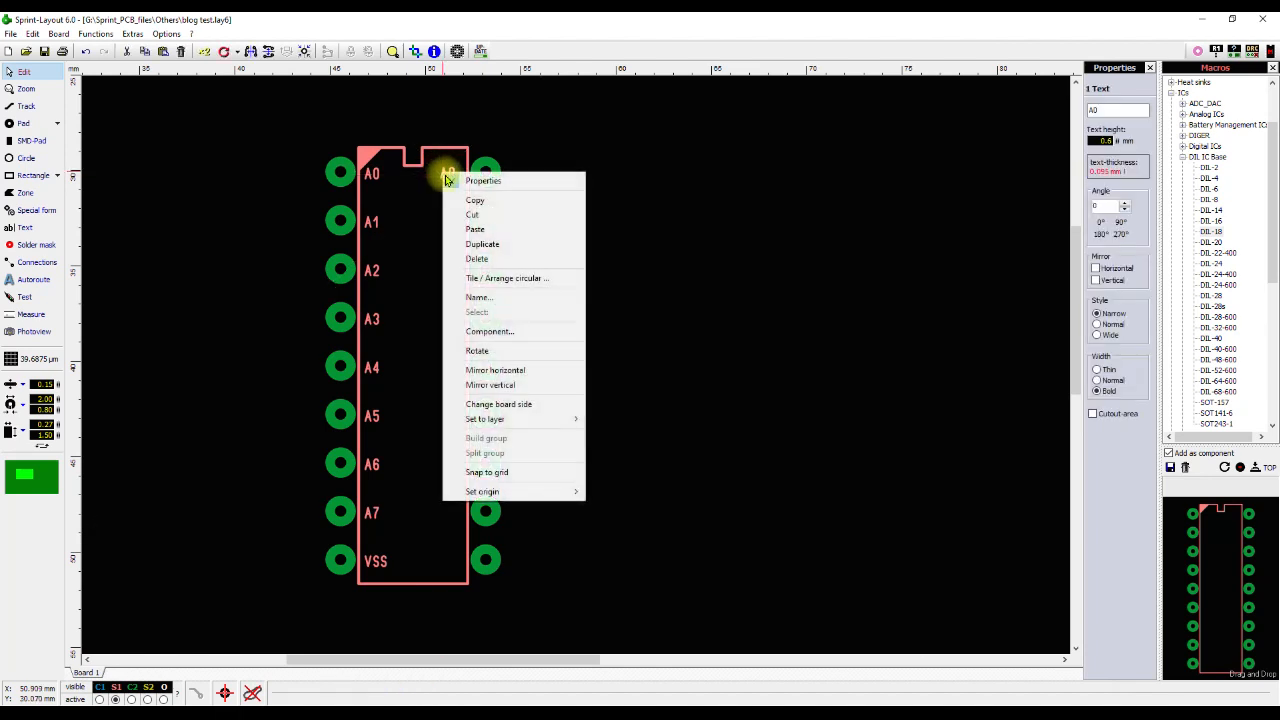
click(489, 280)
key(Return)
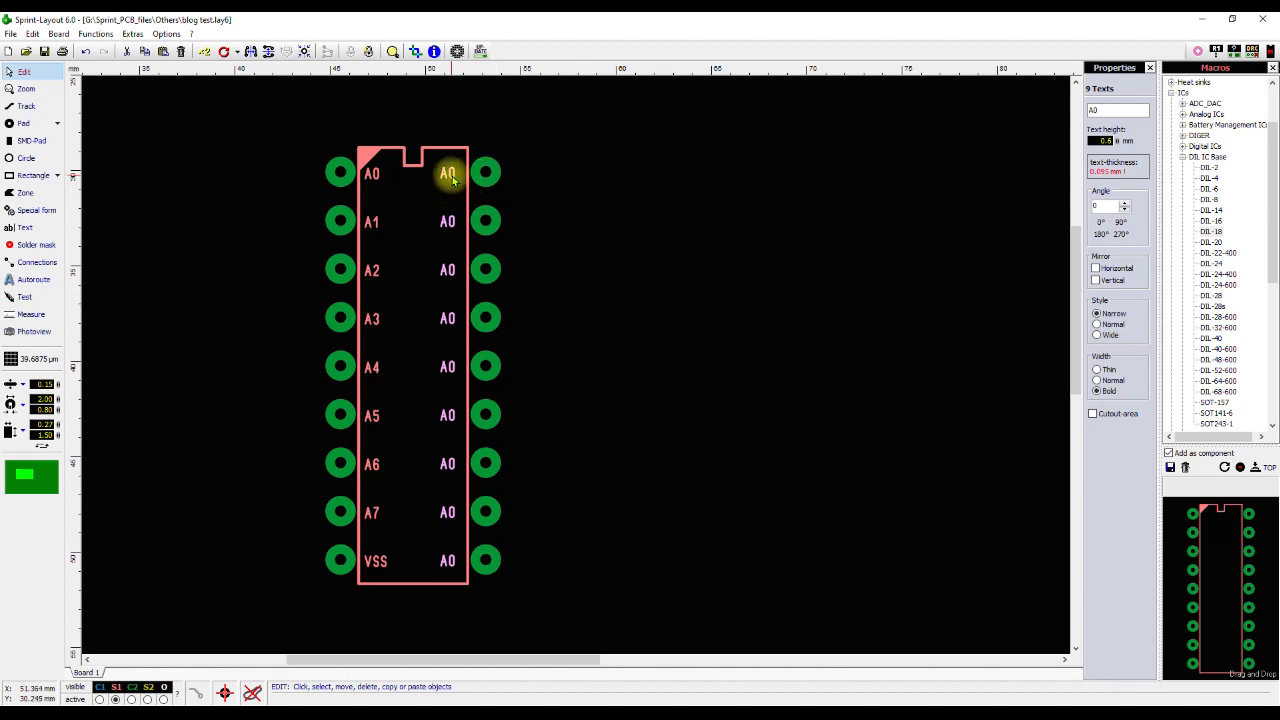
Consult the datasheet for the pin names on the IC's right side and return to the layout.
key(alt+Tab)
drag(532, 168, 618, 86)
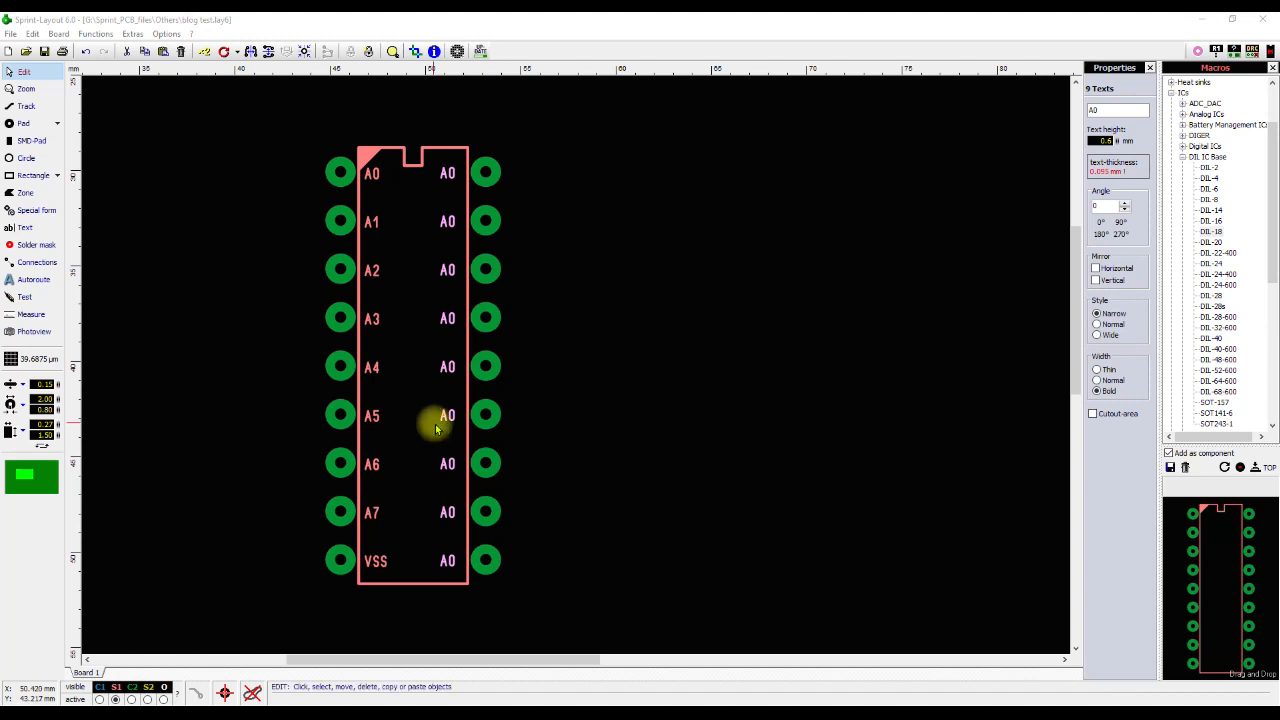
click(516, 354)
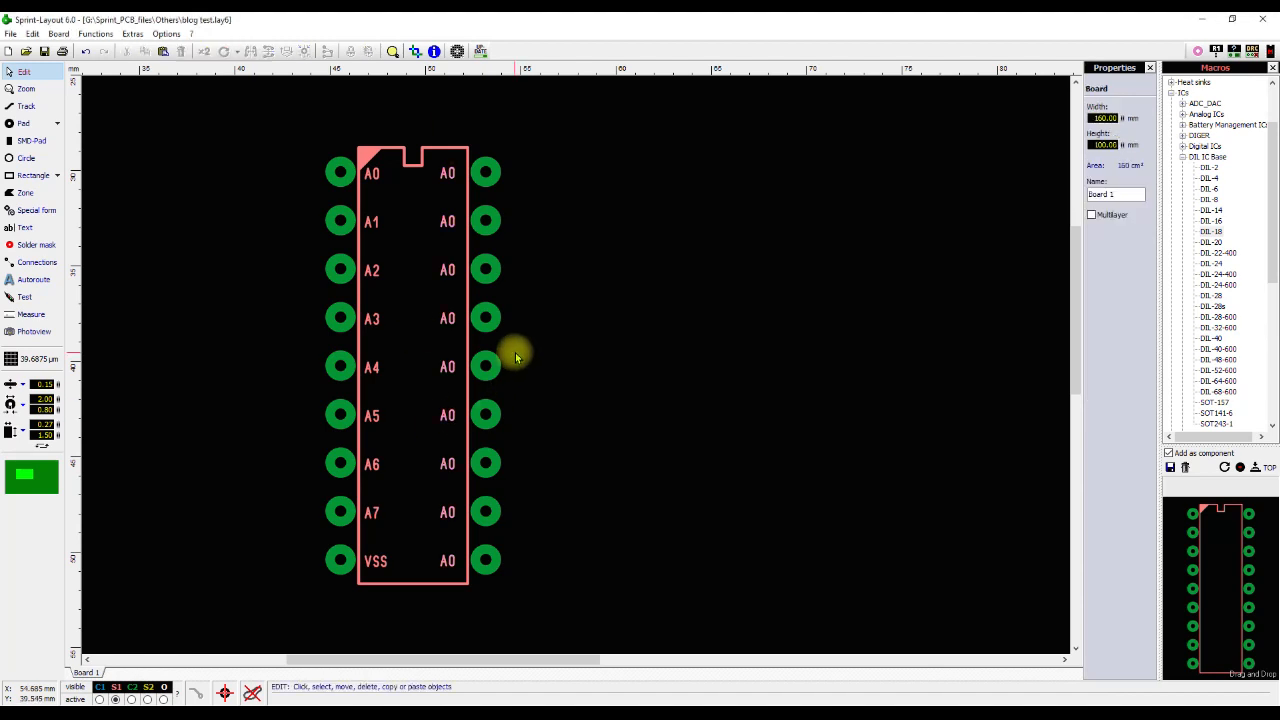
Split the right column's label group into individual texts and change its top label to VDD.
click(447, 172)
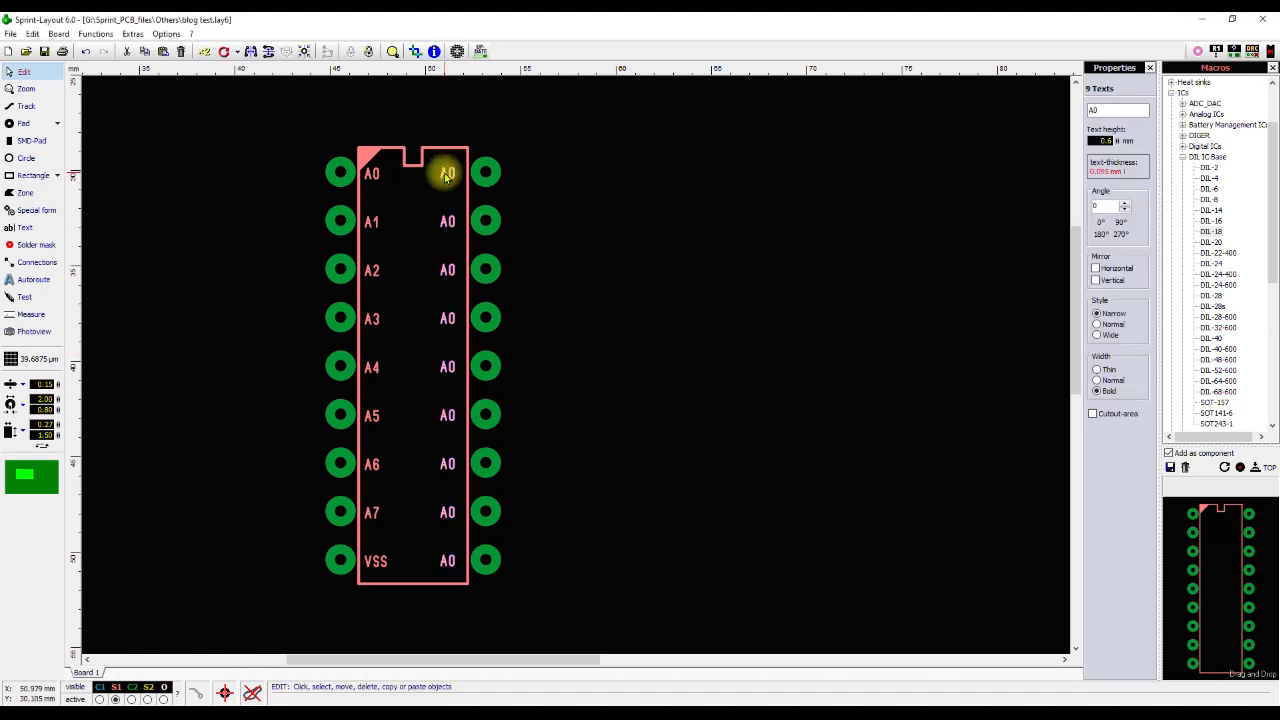
click(509, 209)
double_click(447, 173)
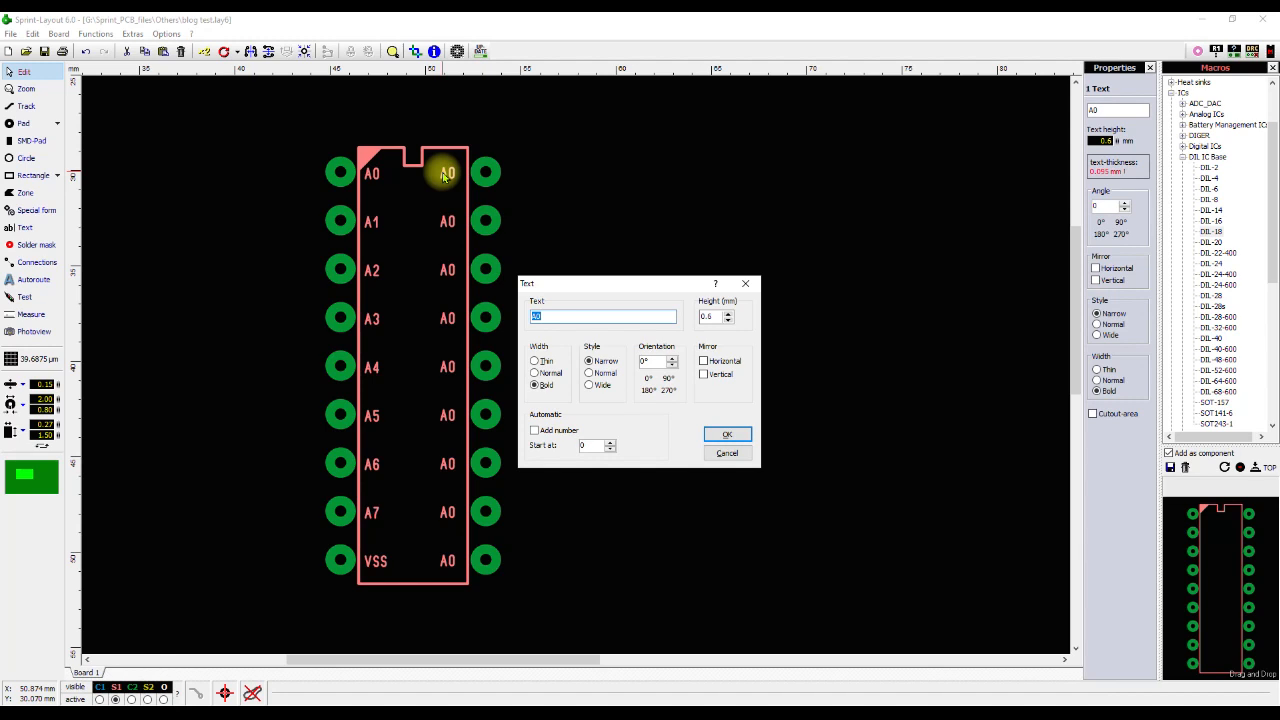
key(Return)
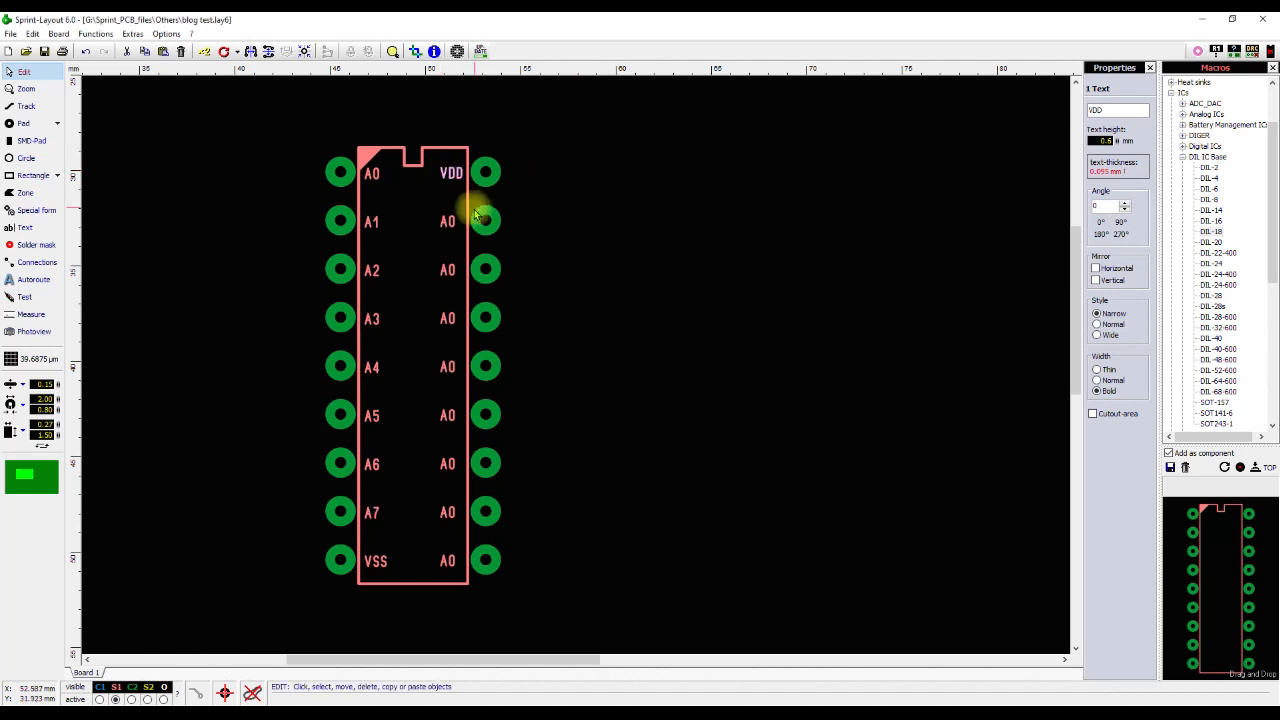
Change the right column's second, third and fourth labels to DOUT, X1 and X2.
double_click(445, 222)
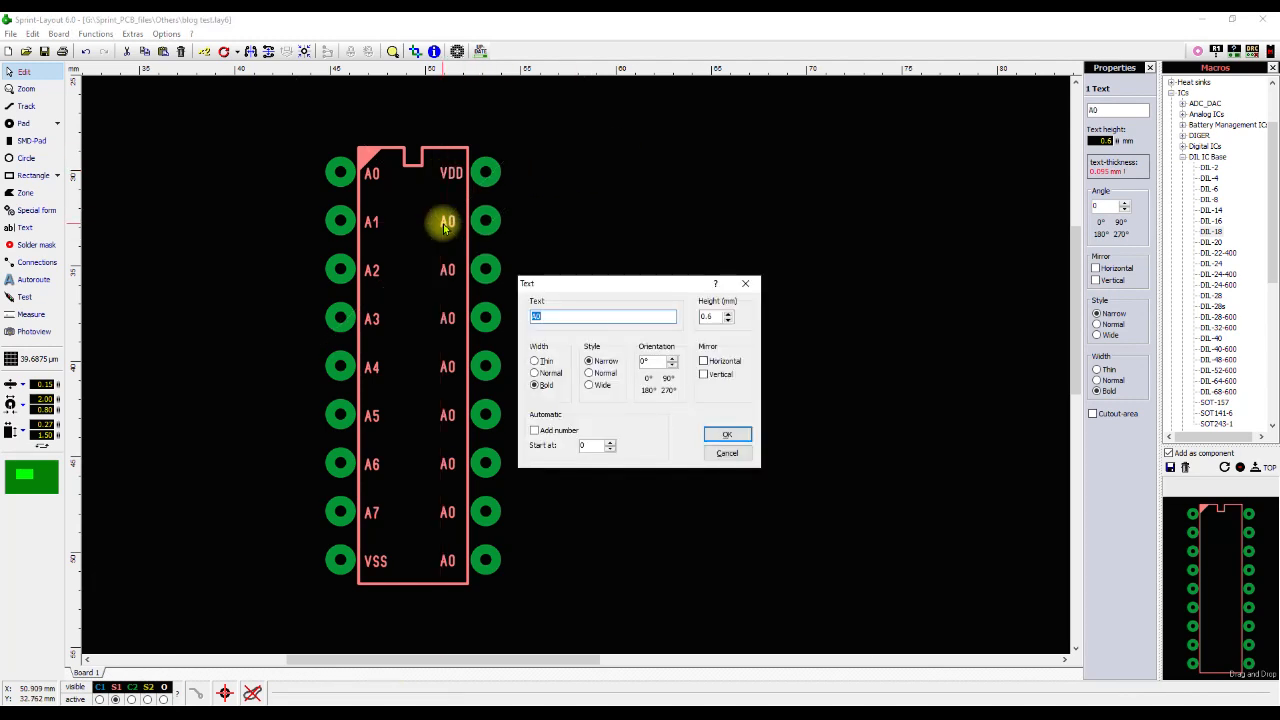
text(DOUT)
key(Return)
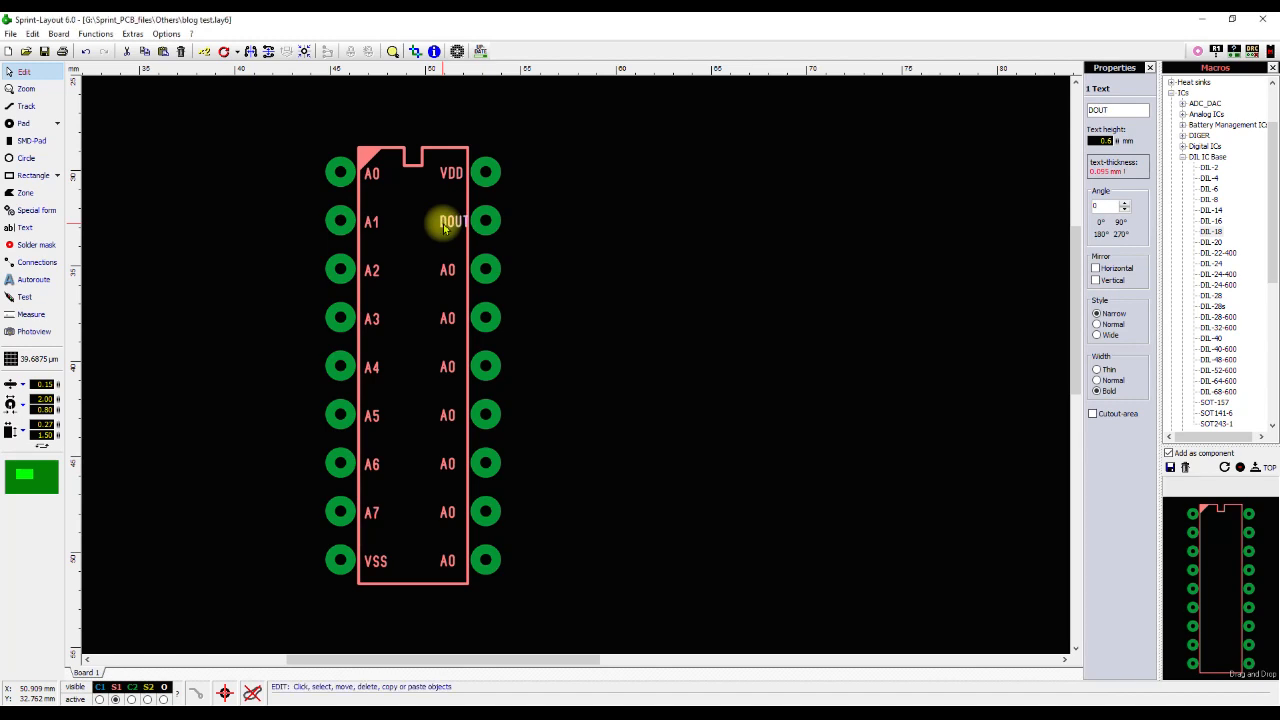
double_click(447, 270)
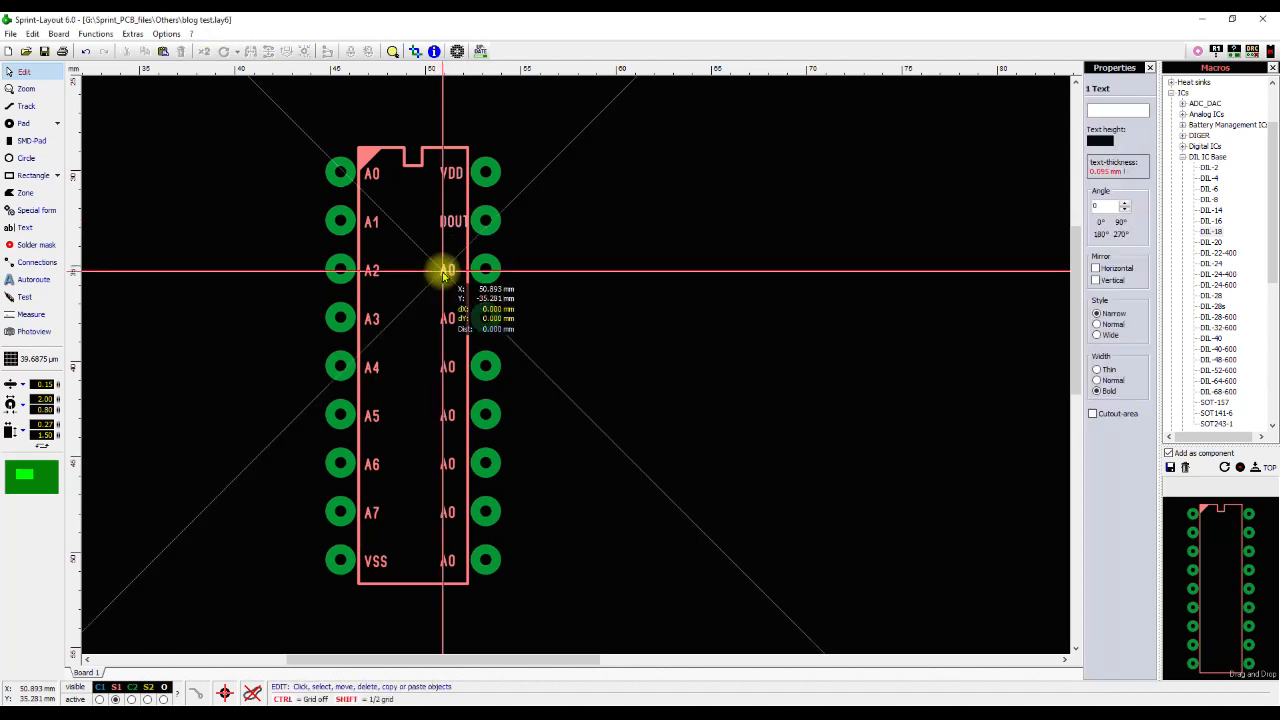
text(X1)
key(Return)
double_click(447, 318)
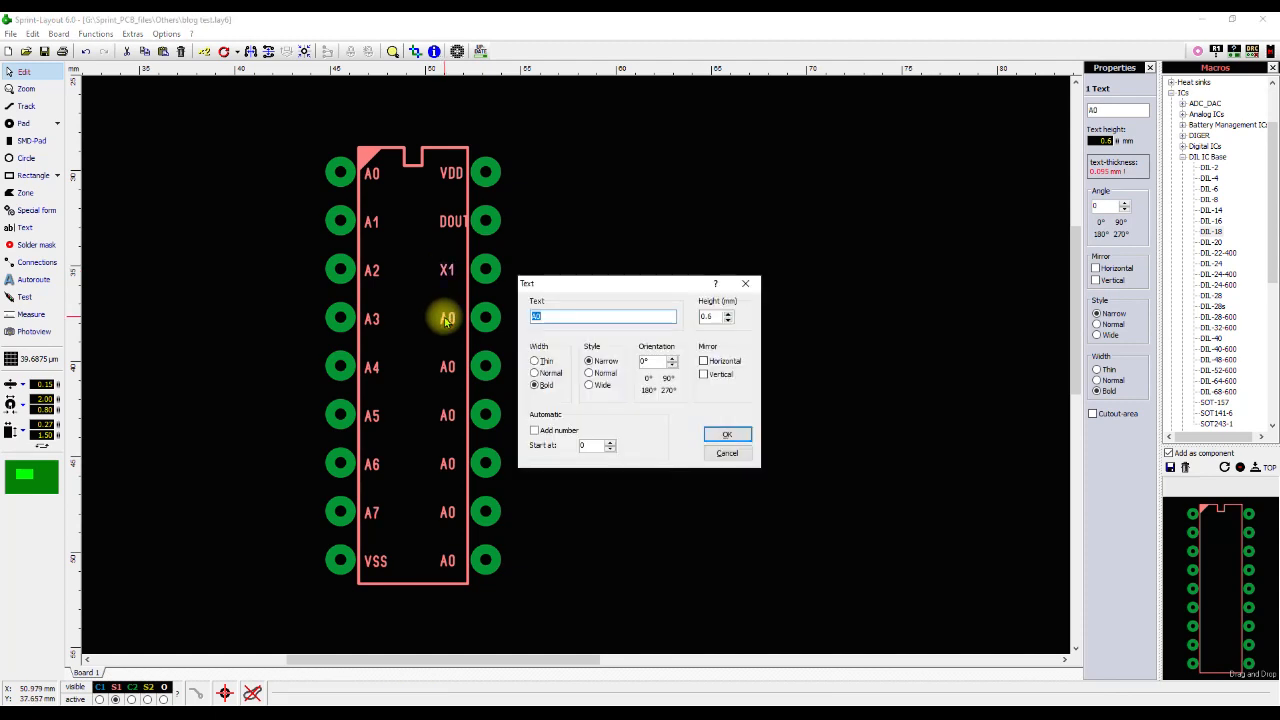
text(X2)
key(Return)
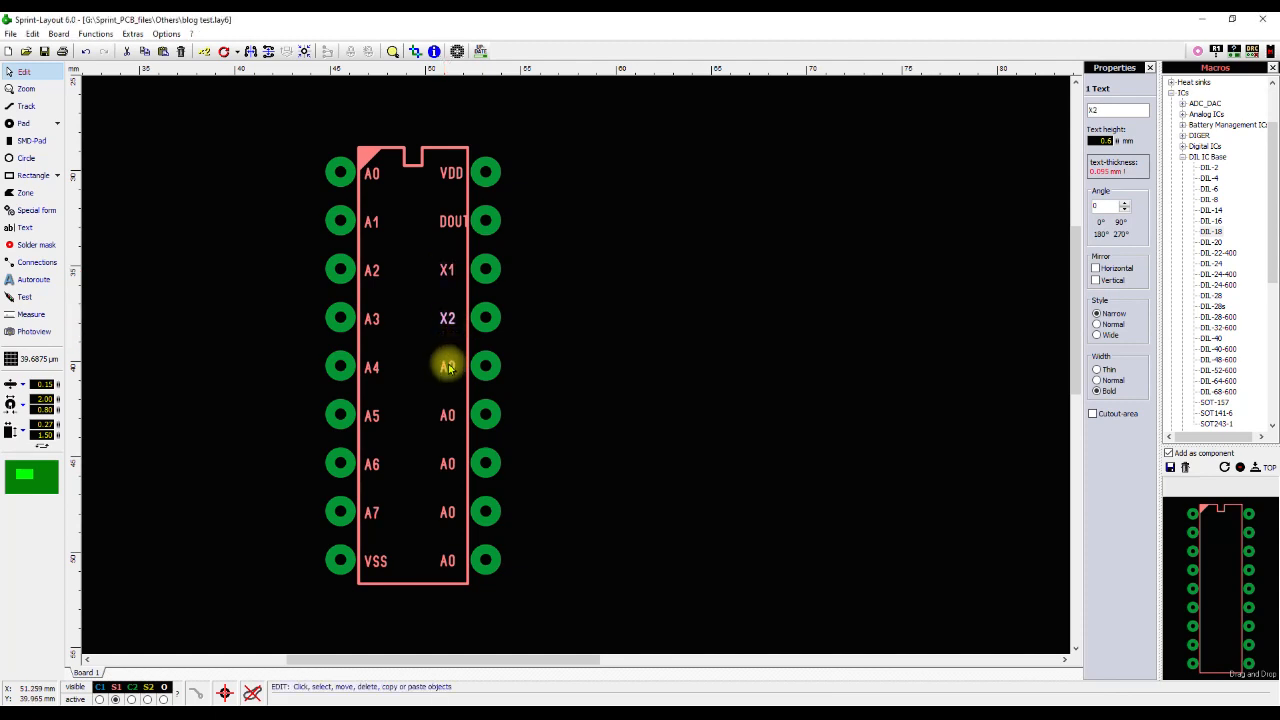
Change the right column's fifth and sixth labels to L/MB and D11.
double_click(447, 367)
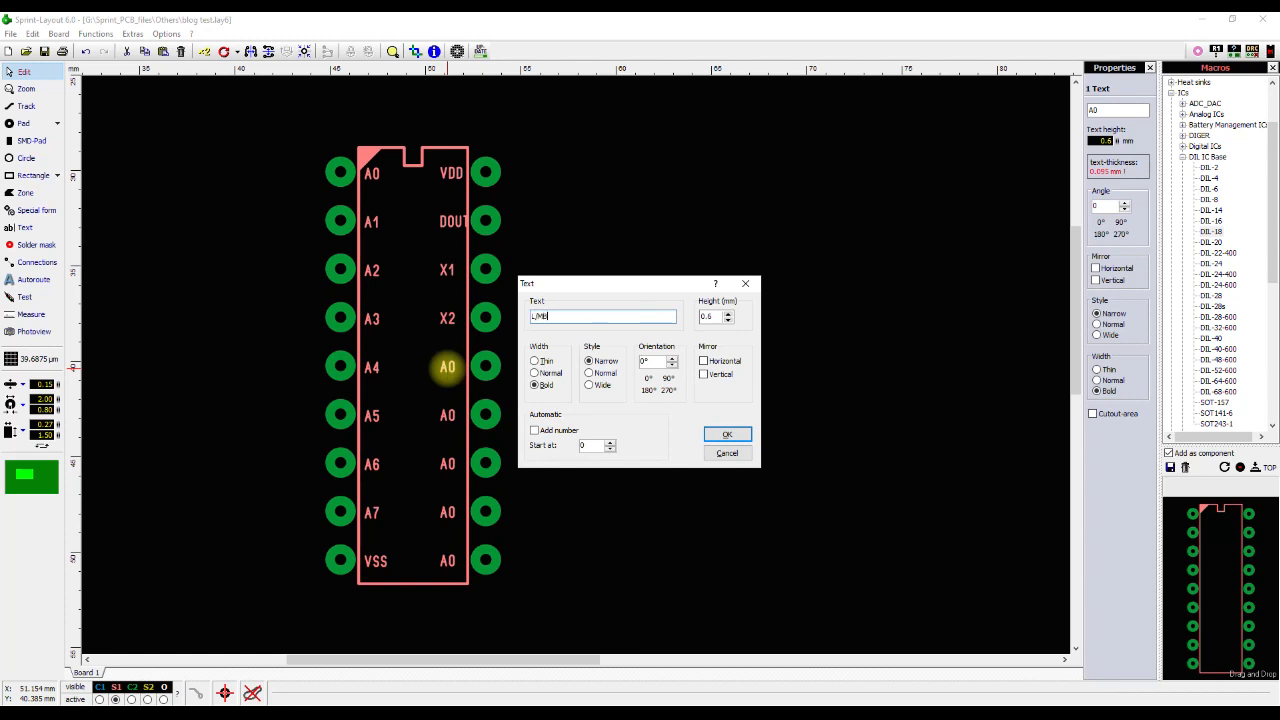
key(Return)
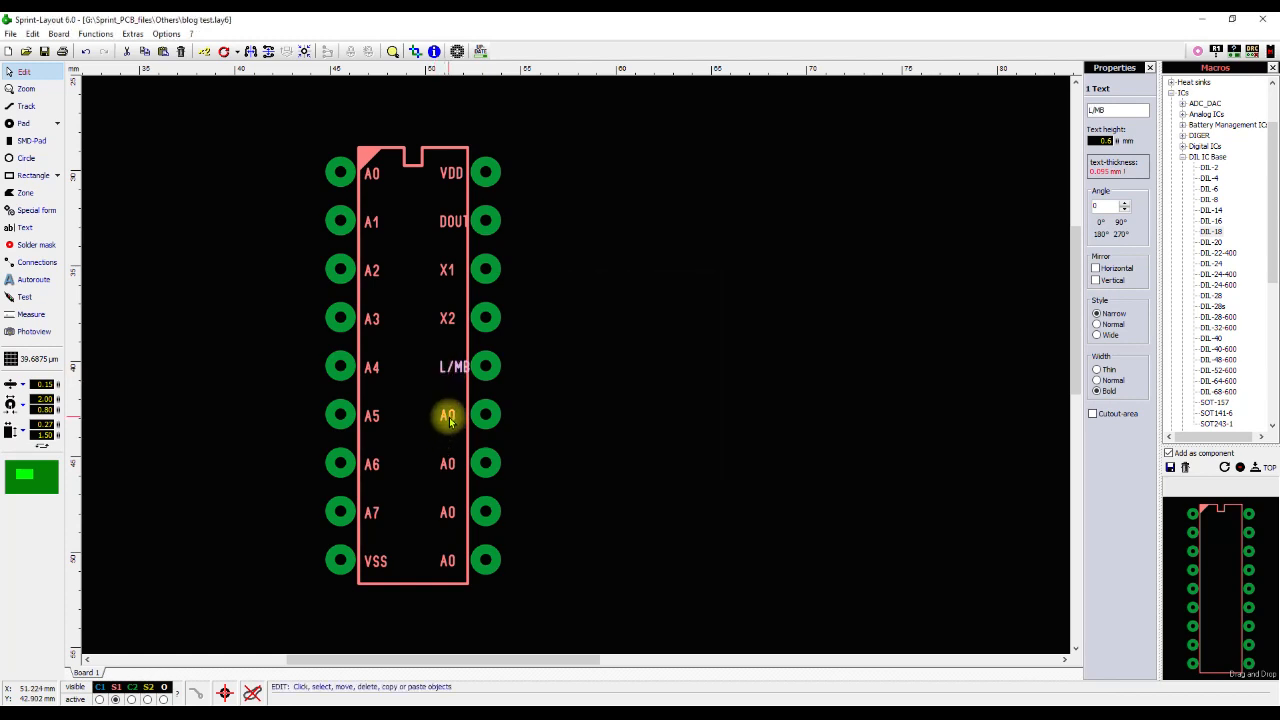
double_click(449, 421)
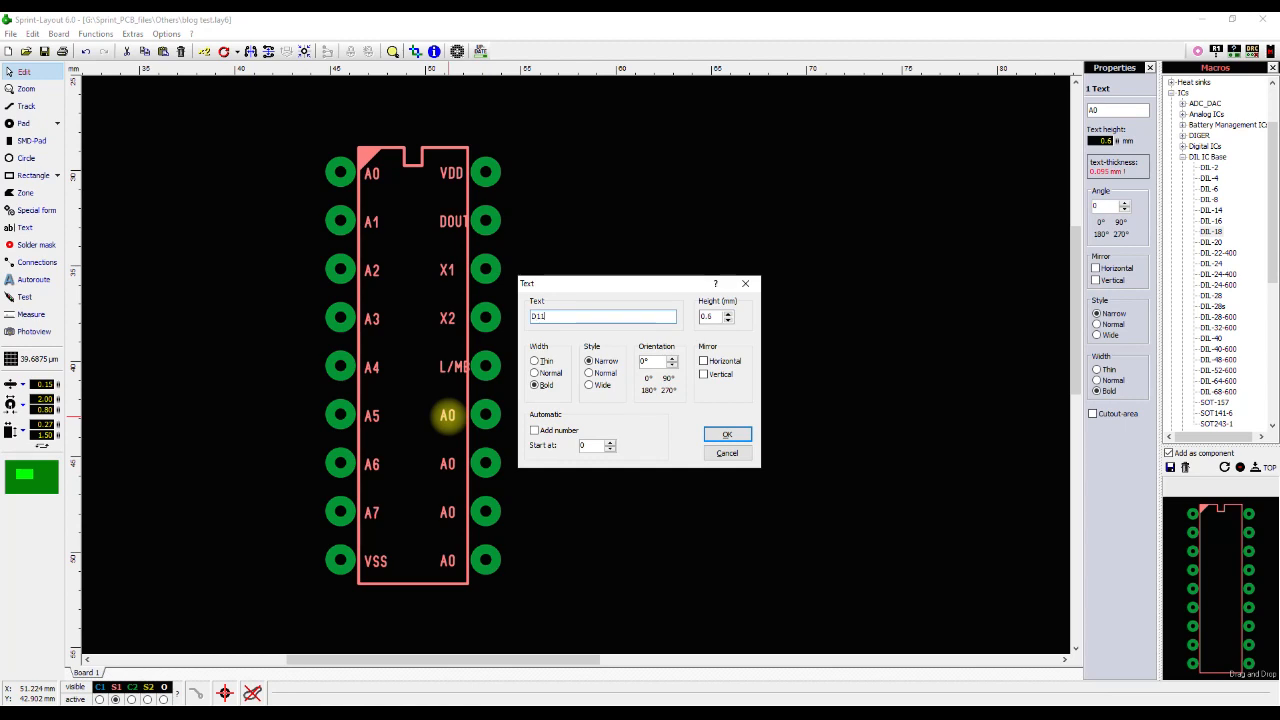
text(D11)
key(Return)
Change the right column's last three labels to D10, D9 and D8, and clear the selection.
double_click(448, 464)
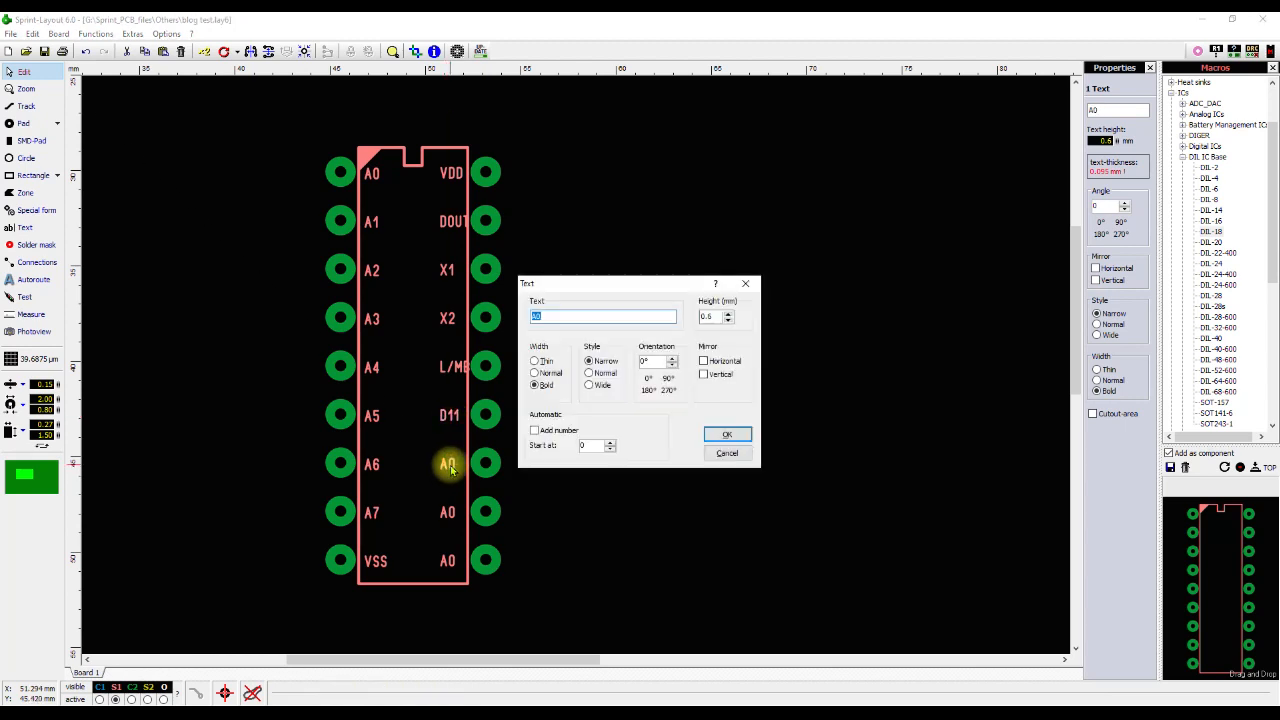
text(D10)
key(Return)
double_click(449, 512)
text(D9)
key(Return)
double_click(448, 561)
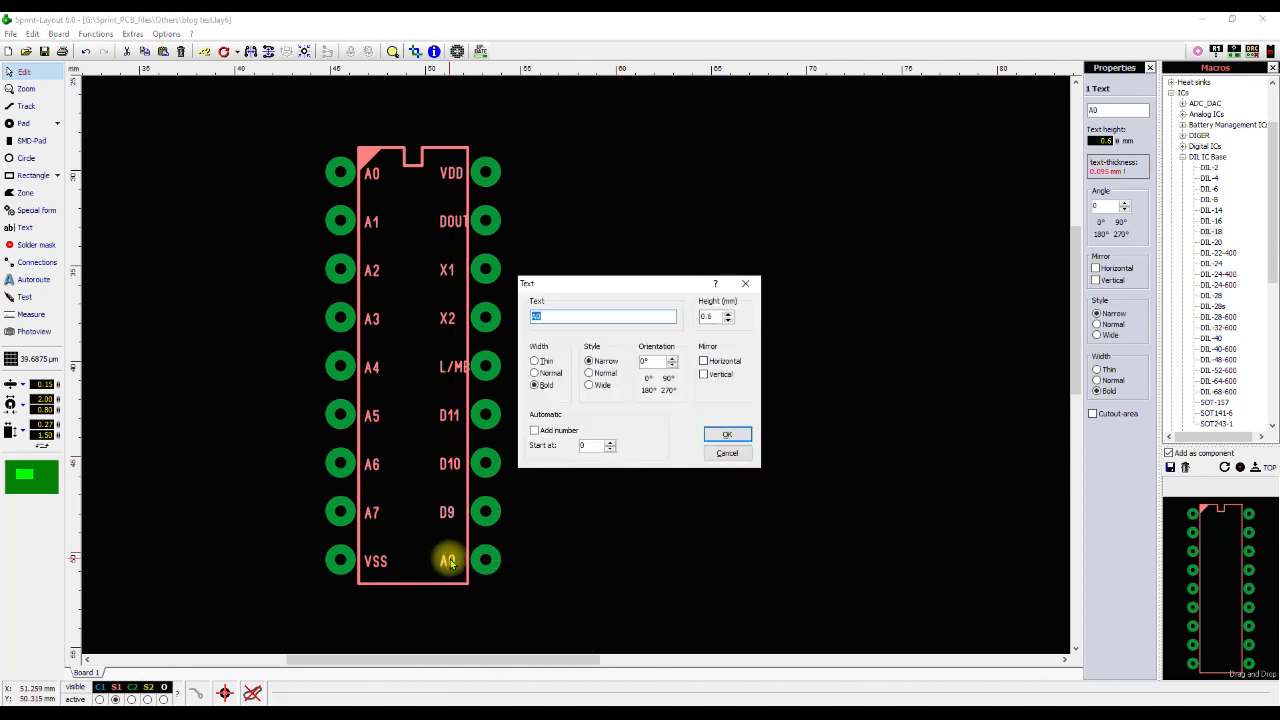
text(D8)
key(Return)
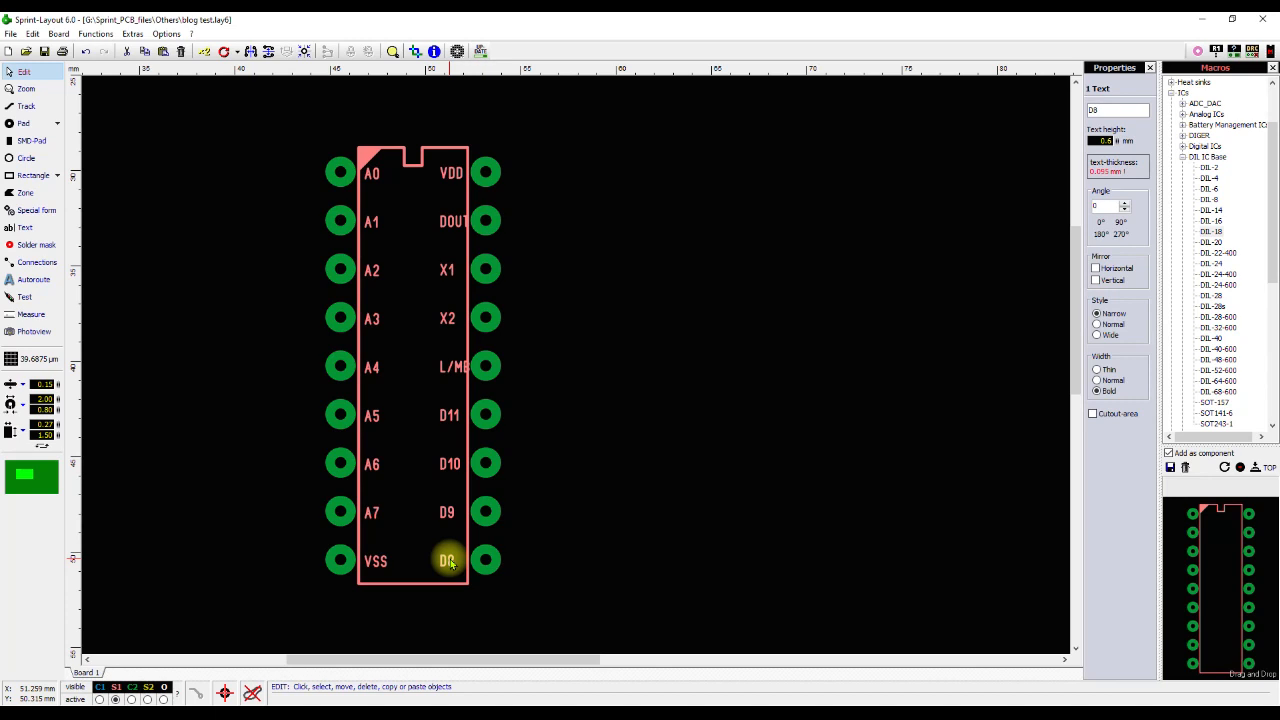
click(651, 531)
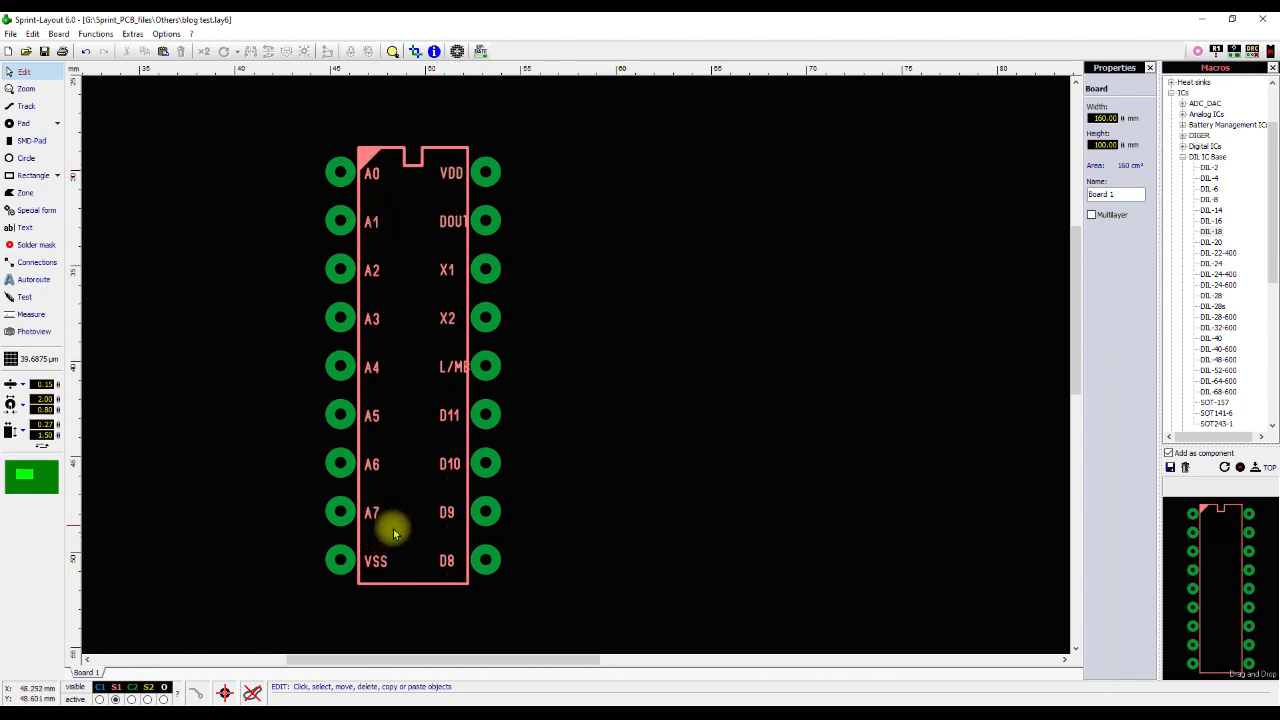
Left-align the nine labels A0 to VSS in the IC's left column.
drag(390, 575, 368, 172)
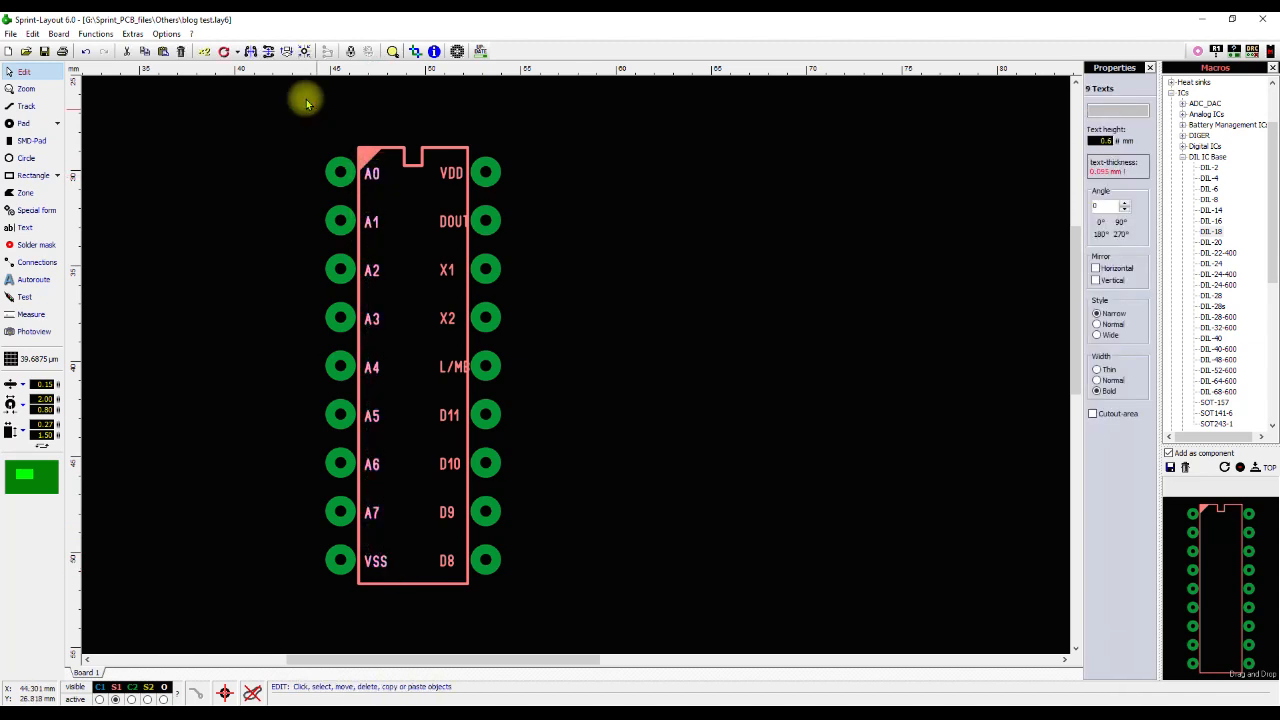
click(286, 51)
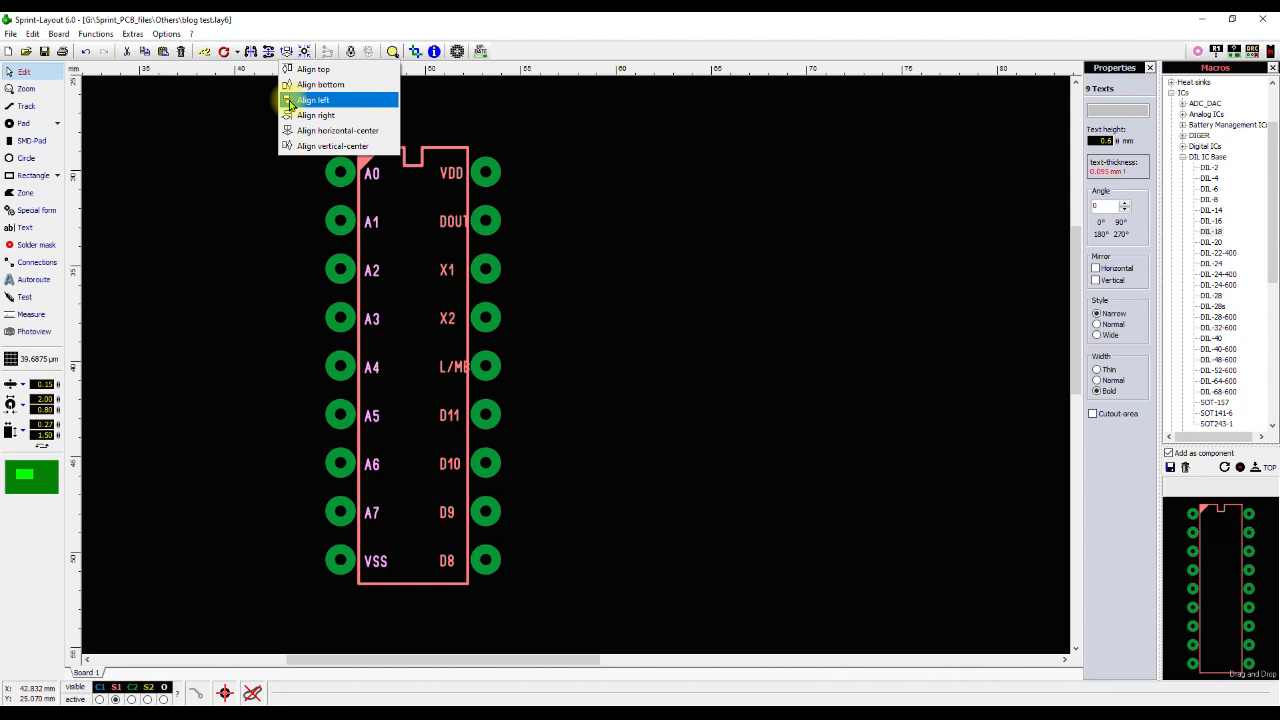
click(310, 100)
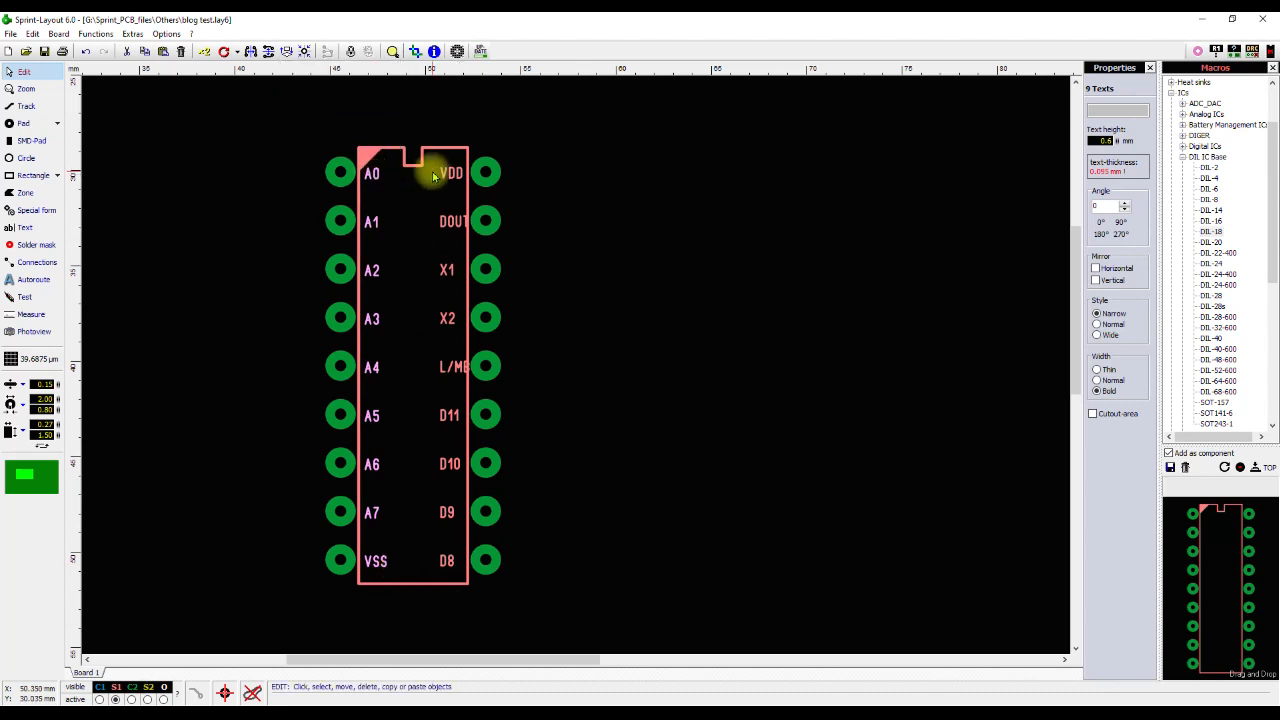
Right-align the nine labels VDD to D8 in the IC's right column.
drag(434, 158, 451, 568)
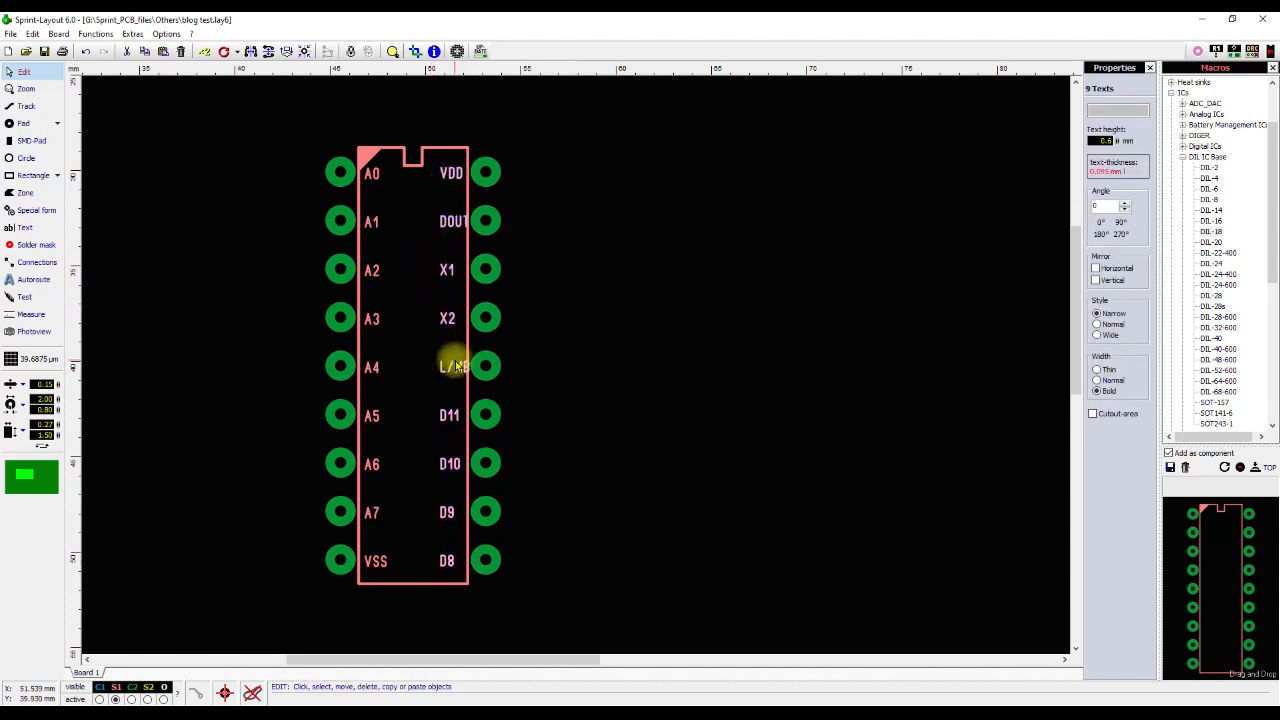
click(286, 51)
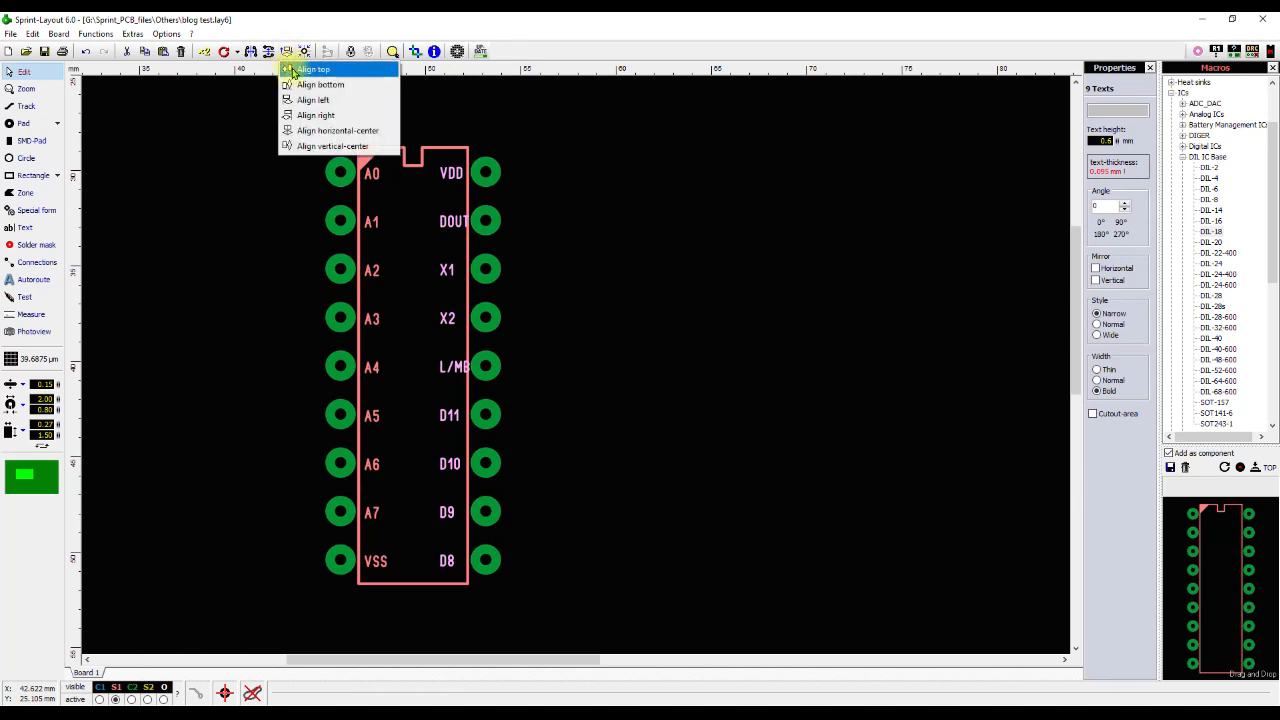
click(315, 115)
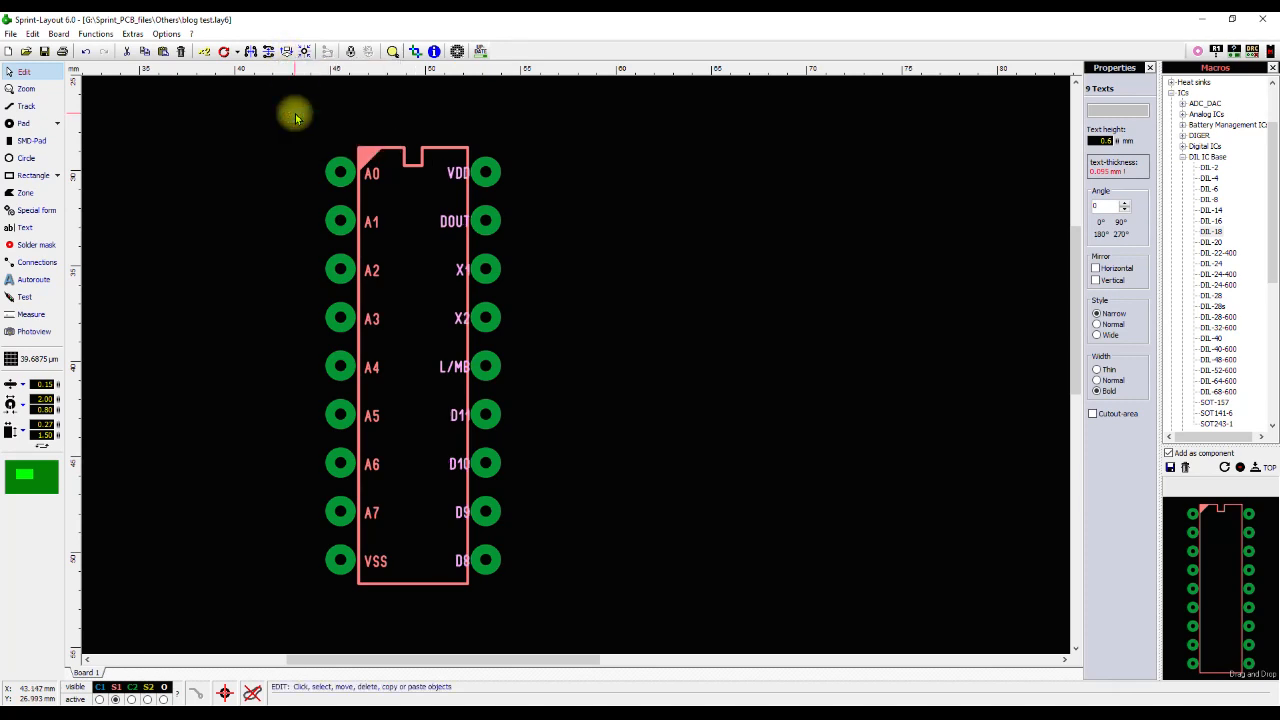
Nudge the right label column leftward so its texts sit clear of the outline.
click(288, 51)
click(286, 51)
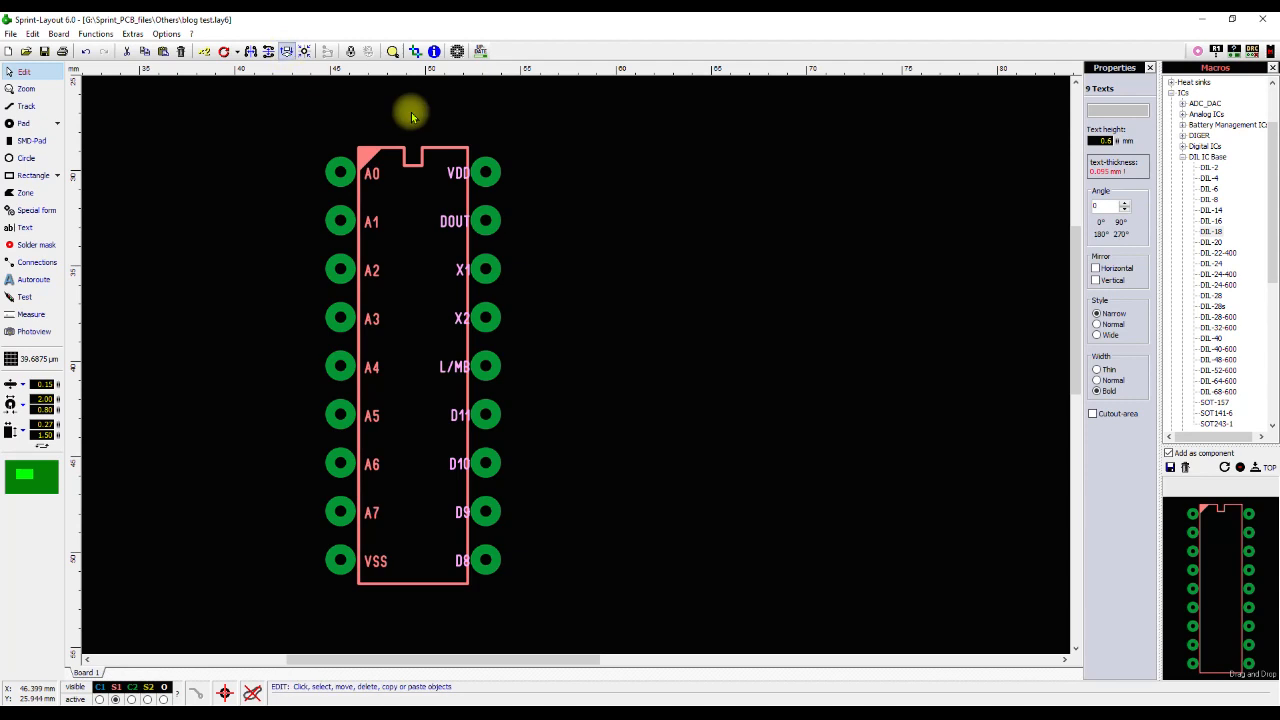
key(Left)
key(Left)
key(Left)
key(Left)
key(Left)
key(Left)
key(Left)
key(Left)
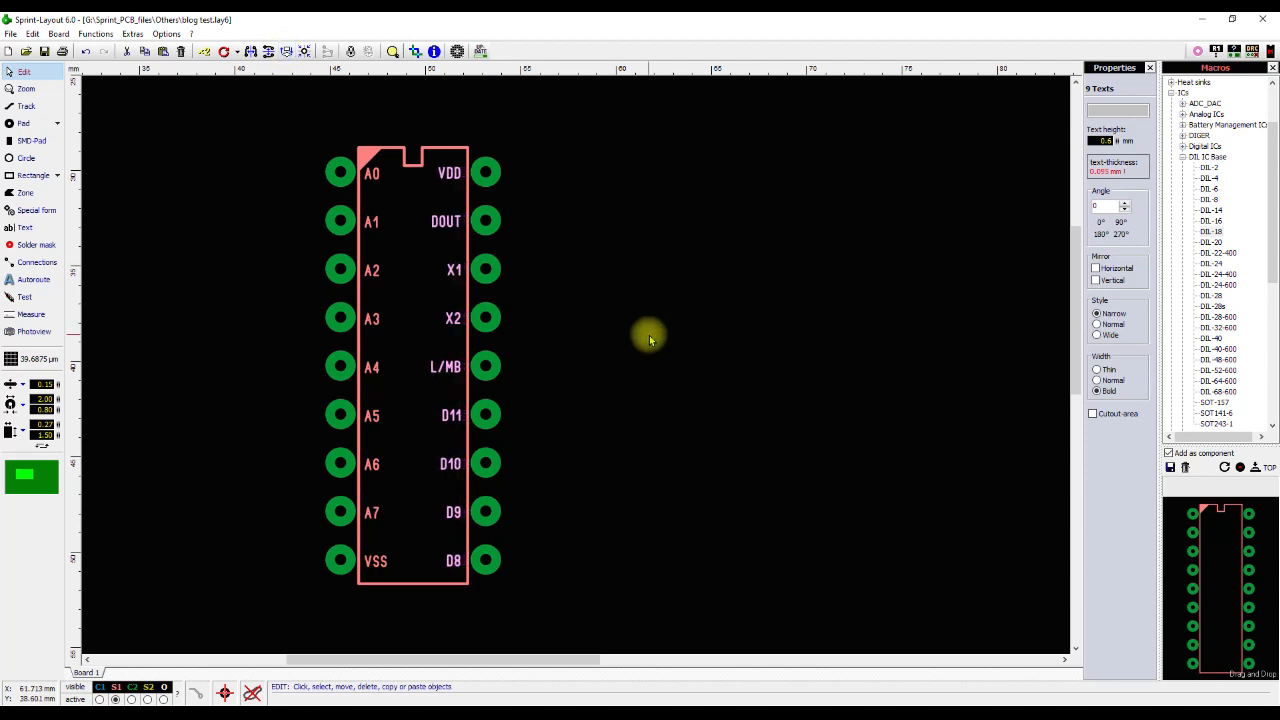
Try left alignment on the right label column, restore its right alignment and deselect it.
click(286, 51)
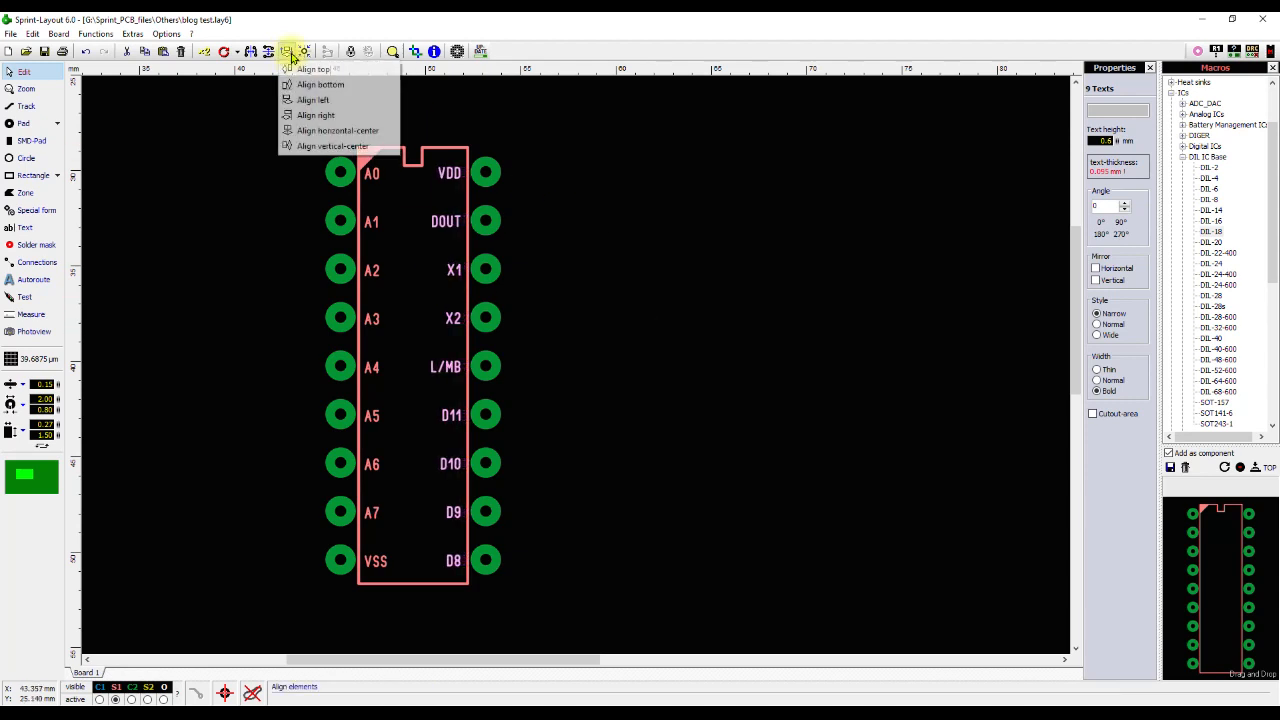
click(292, 104)
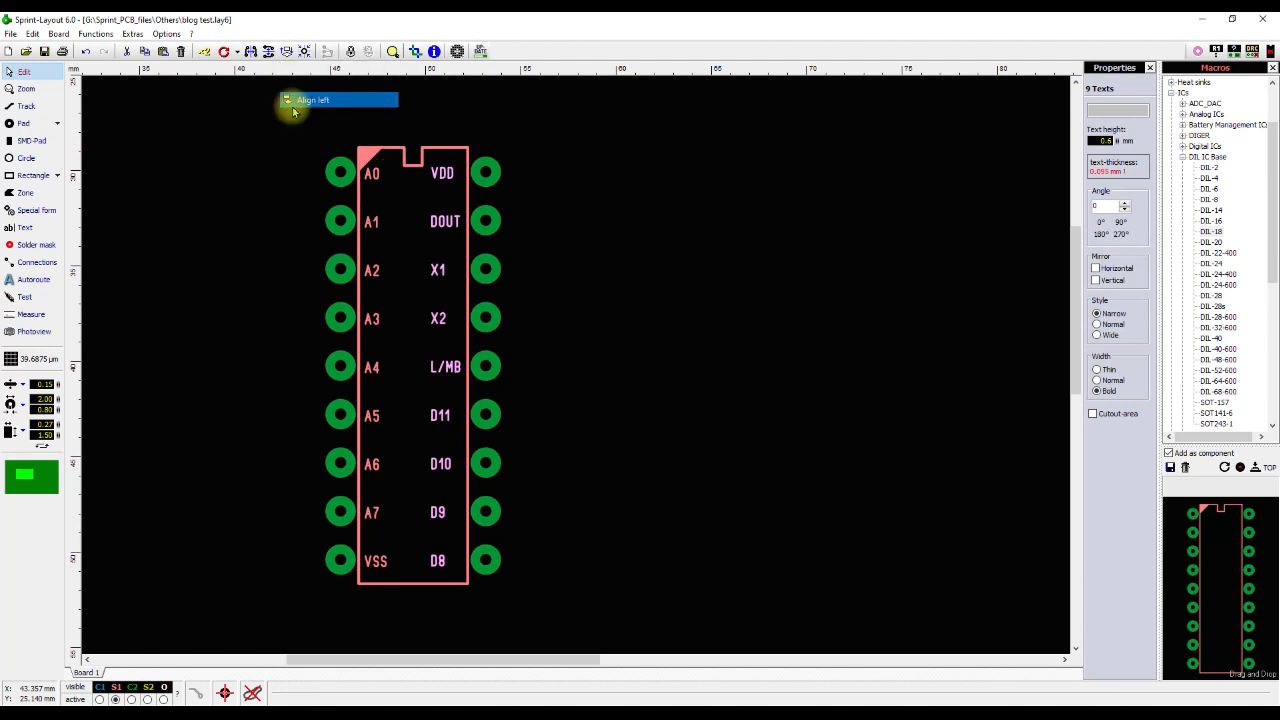
click(286, 51)
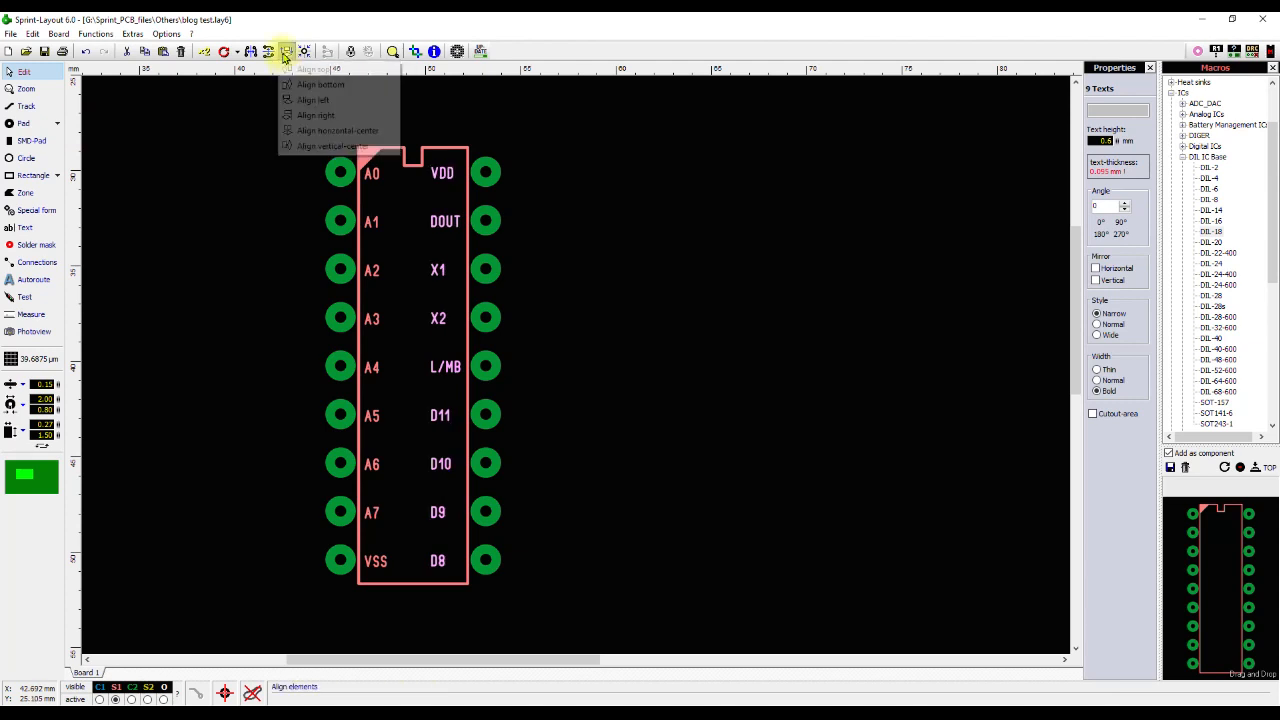
click(304, 117)
click(603, 406)
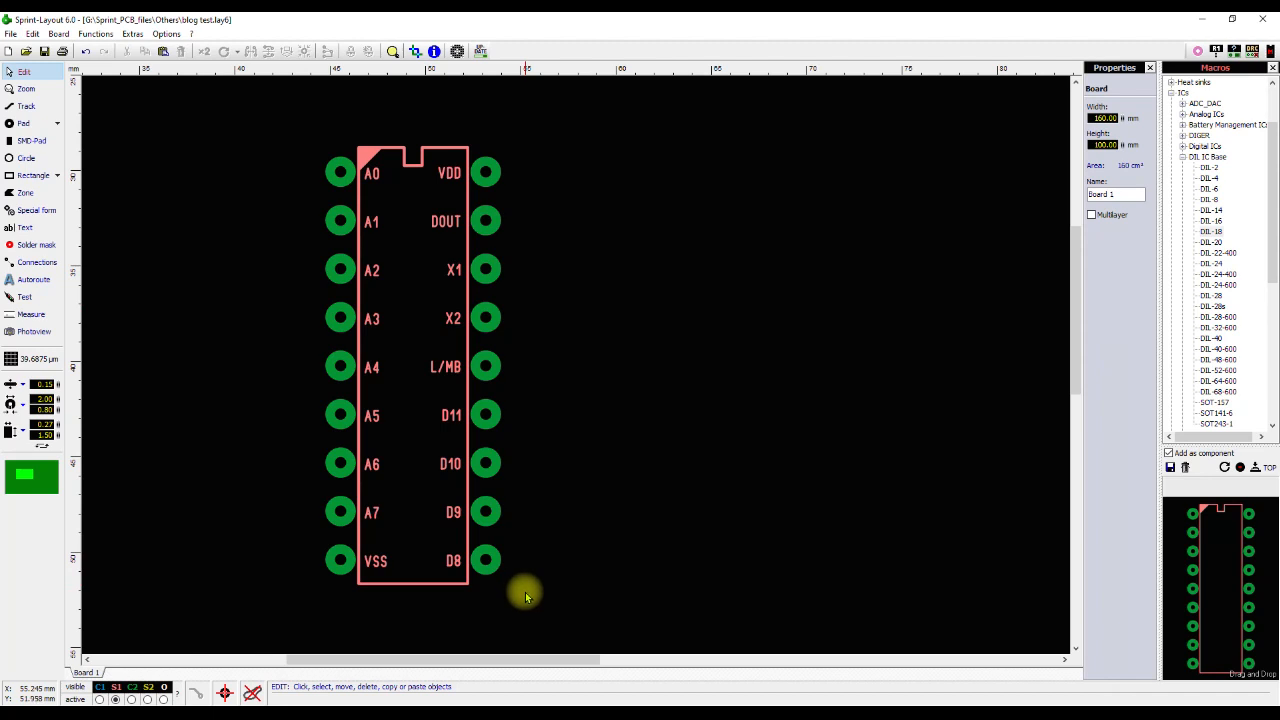
Create a component from the entire footprint, consult the datasheet for the part name, and set the component value to HT12A-18DIP.
drag(517, 601, 314, 149)
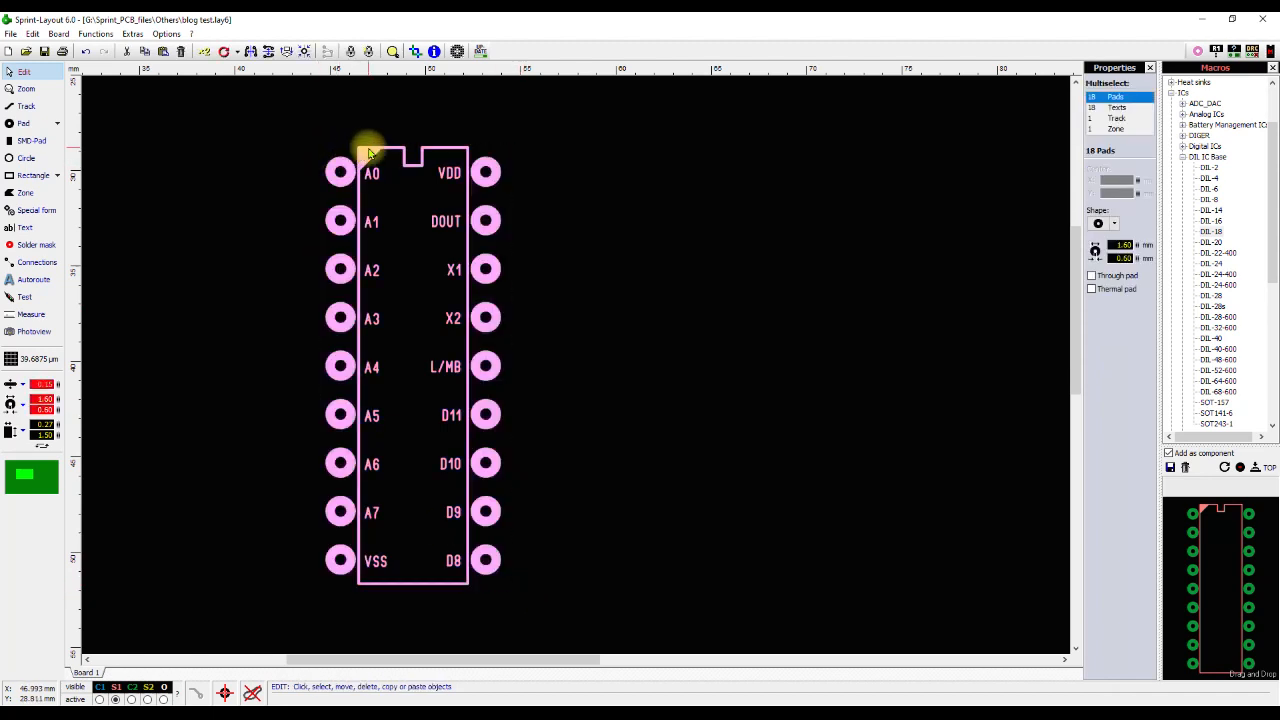
right_click(368, 152)
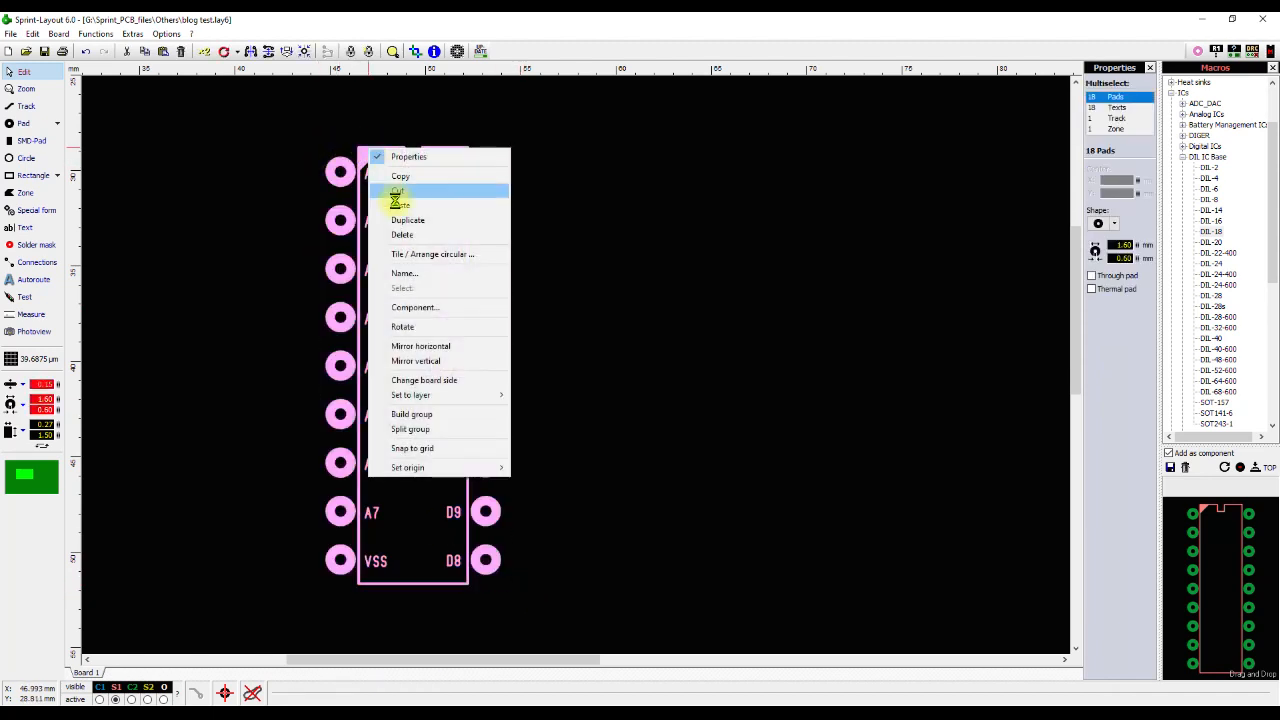
click(428, 307)
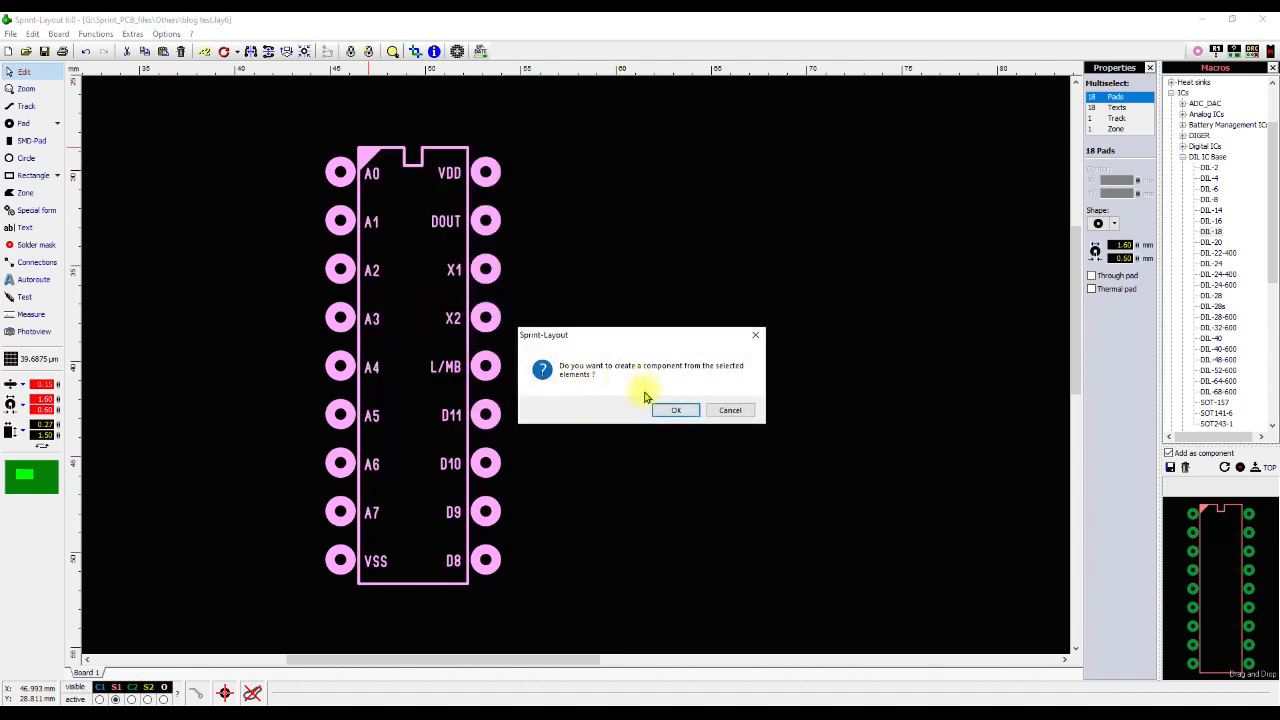
click(670, 412)
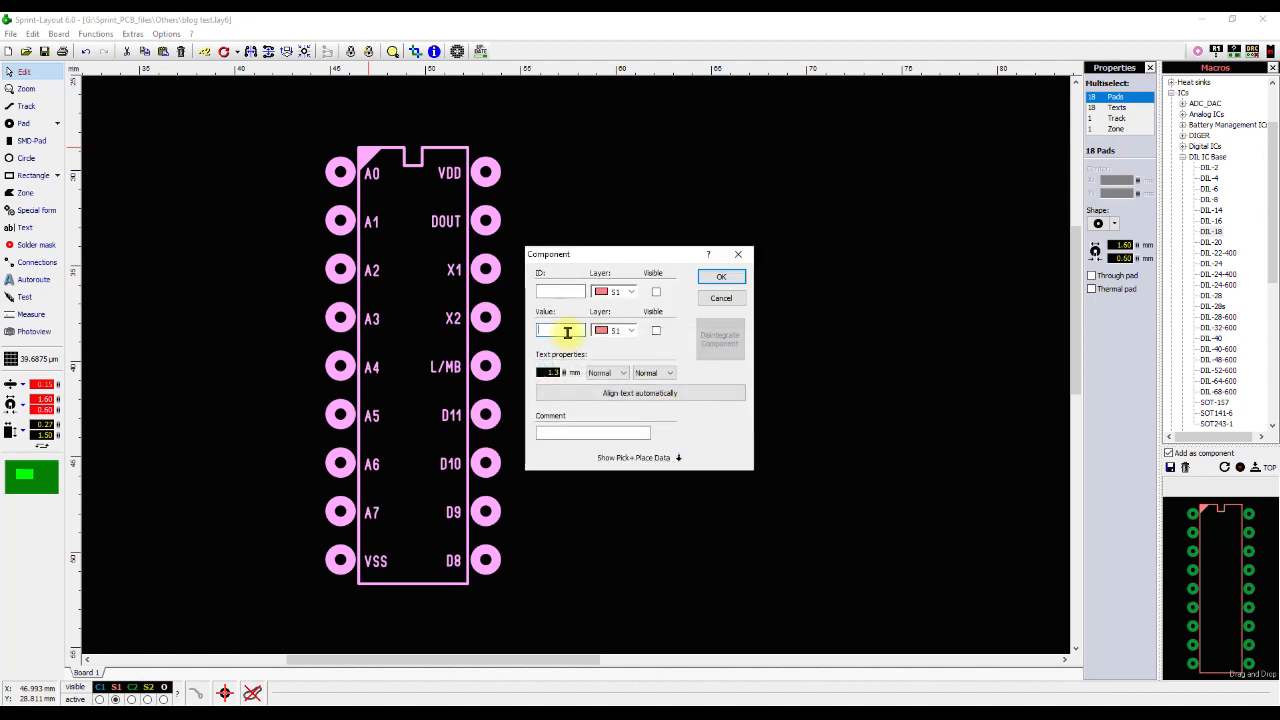
drag(609, 14, 611, 134)
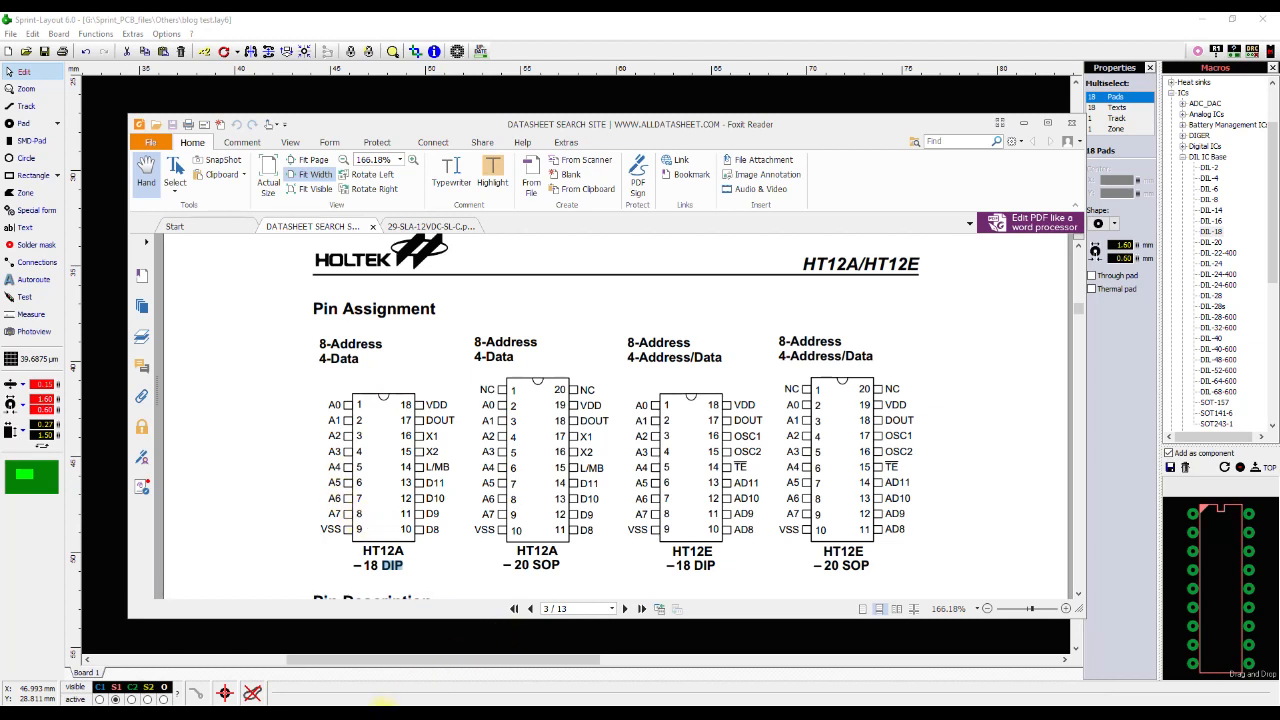
click(392, 700)
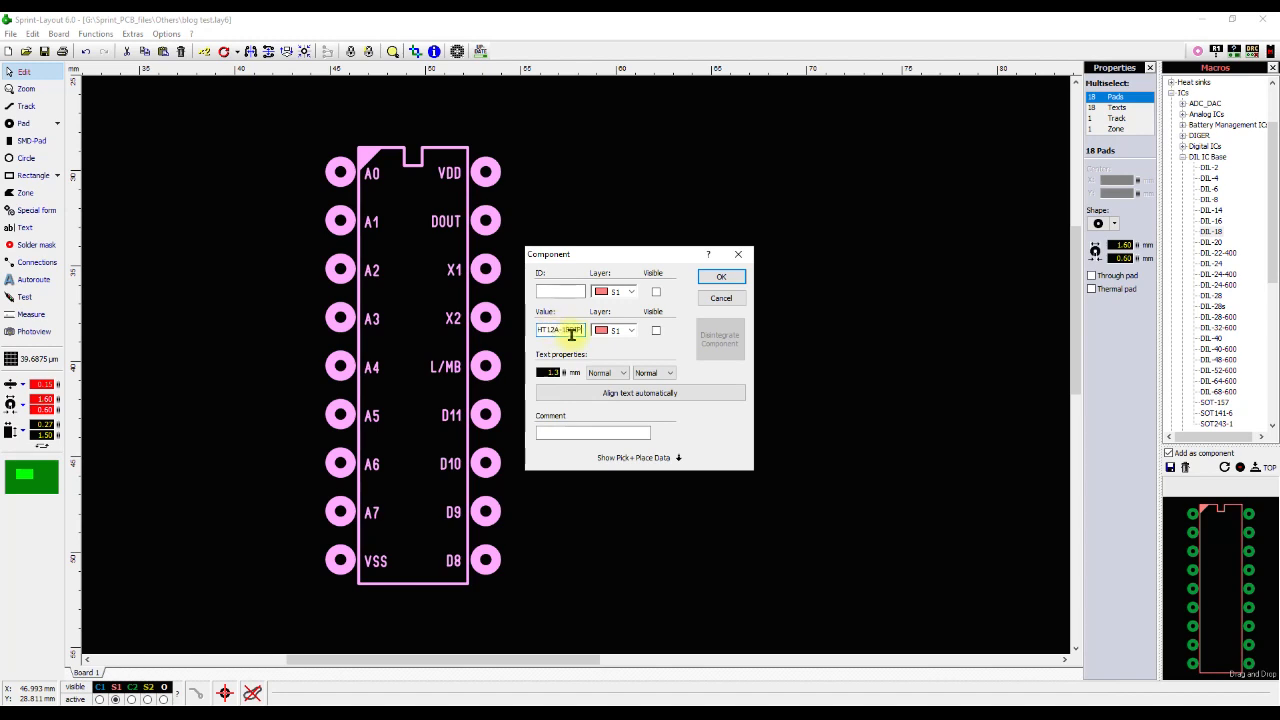
click(710, 277)
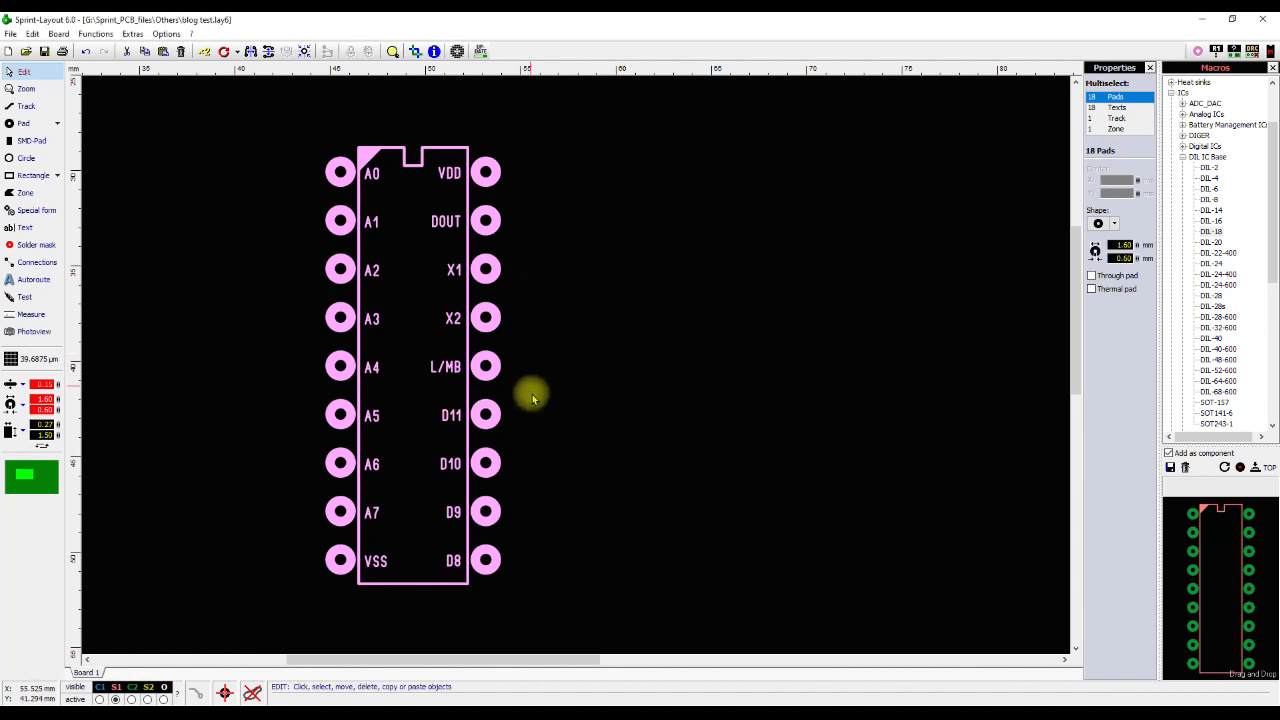
Make the component's value text visible on layer S1.
double_click(487, 318)
click(656, 330)
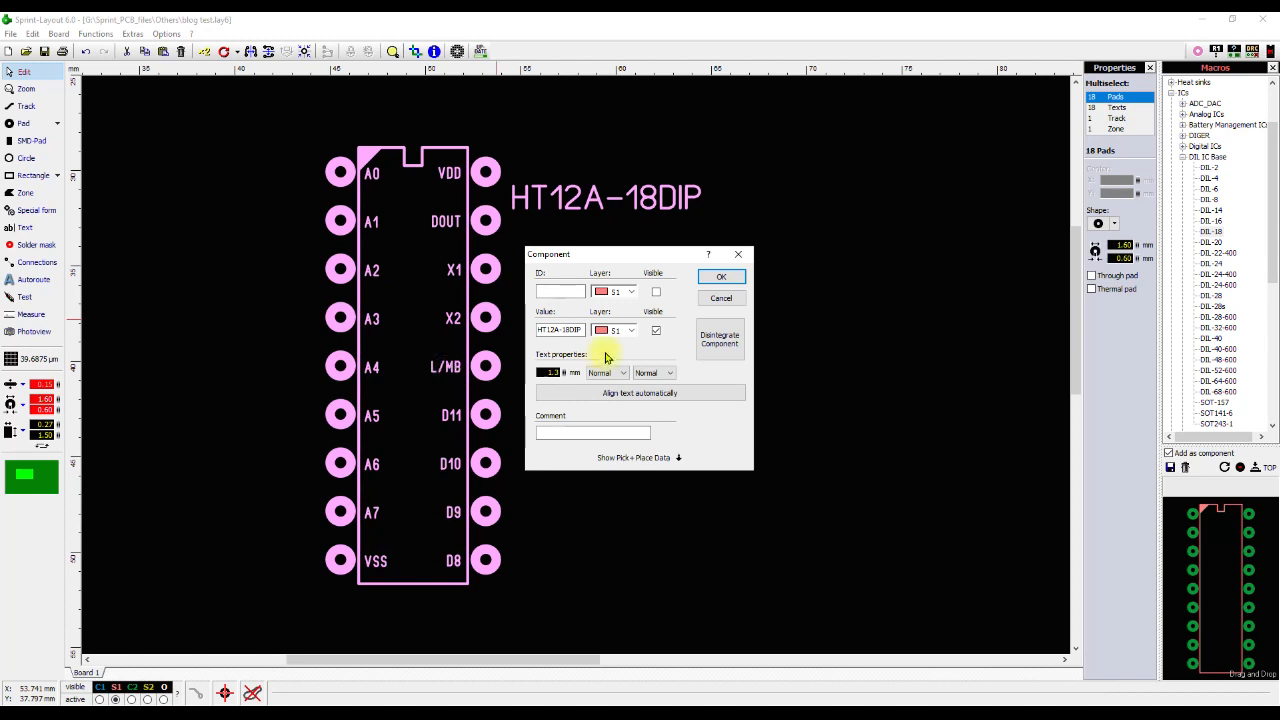
click(632, 331)
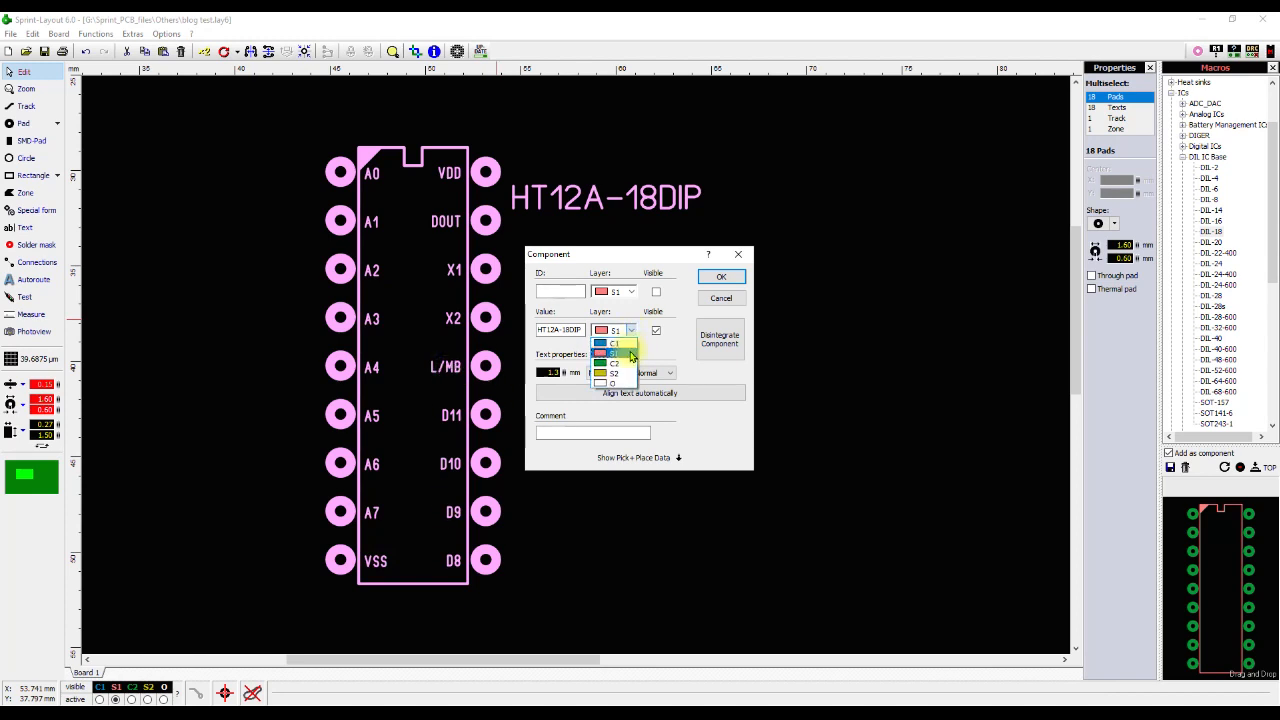
click(630, 355)
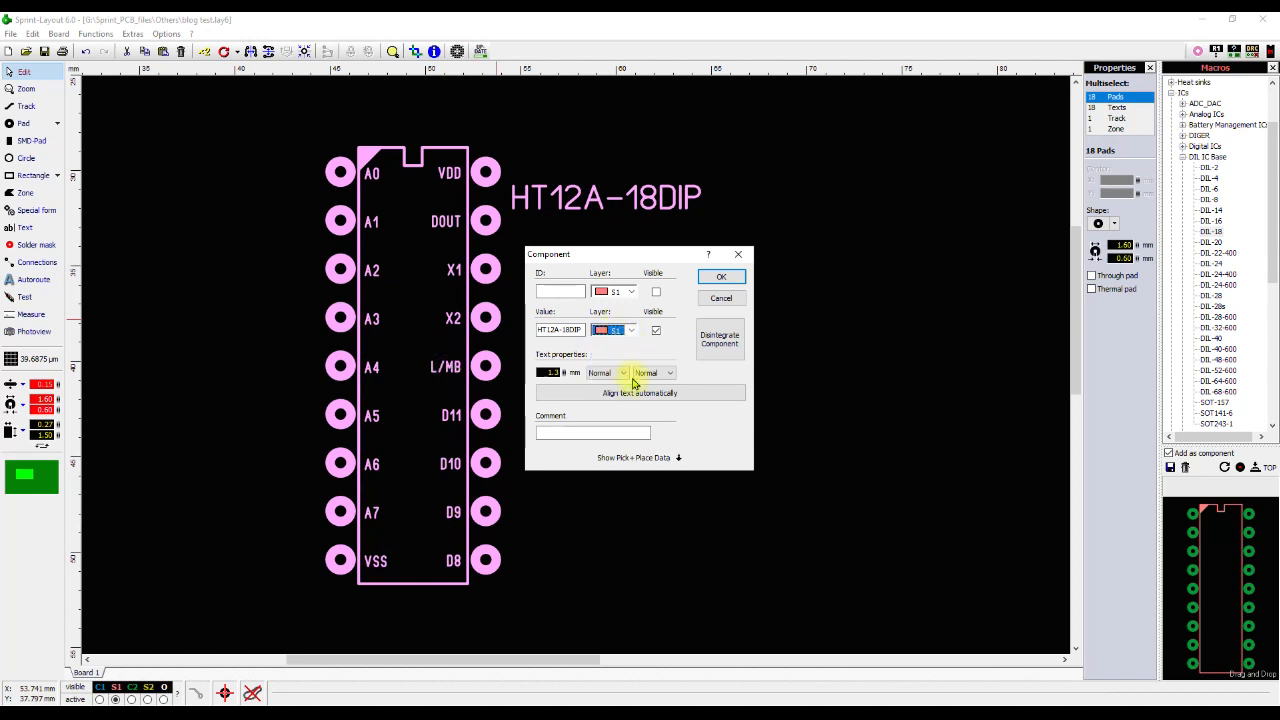
Set the component text style to Narrow and its thickness to Bold.
click(610, 373)
click(617, 386)
click(652, 373)
click(652, 402)
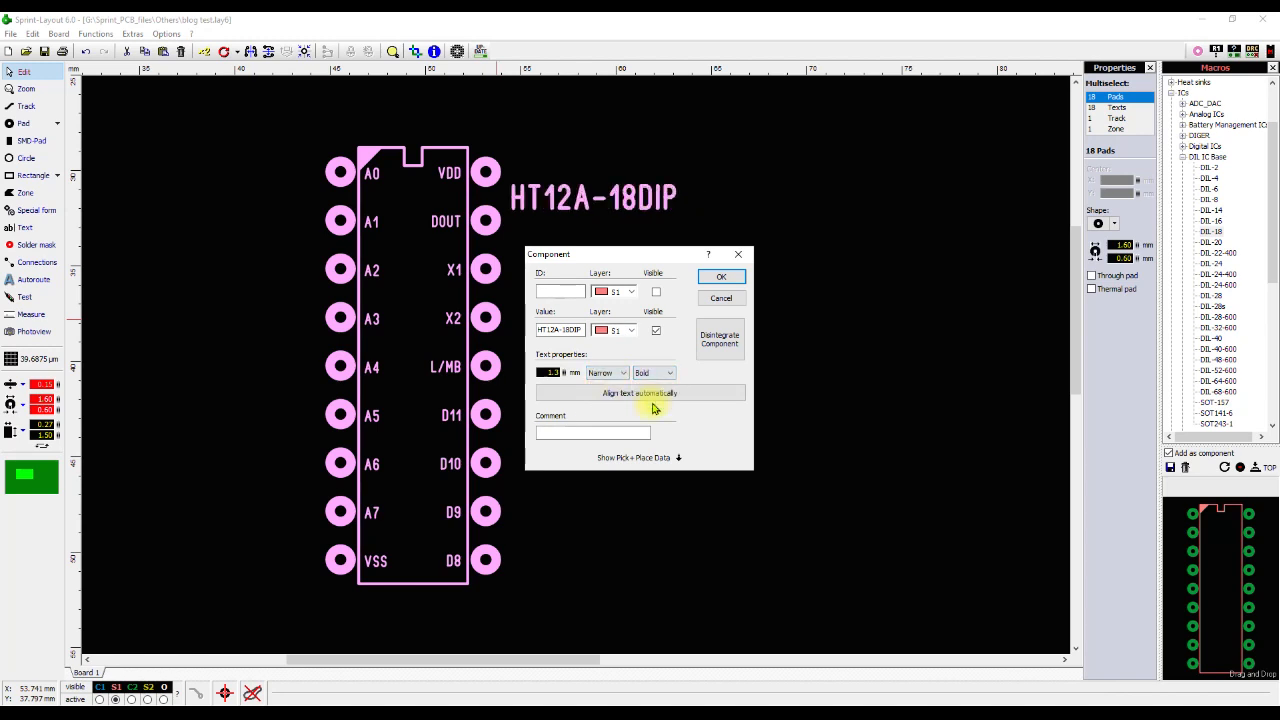
Show the component's pick-and-place data and enable its use, leaving the ID and comment empty.
click(659, 458)
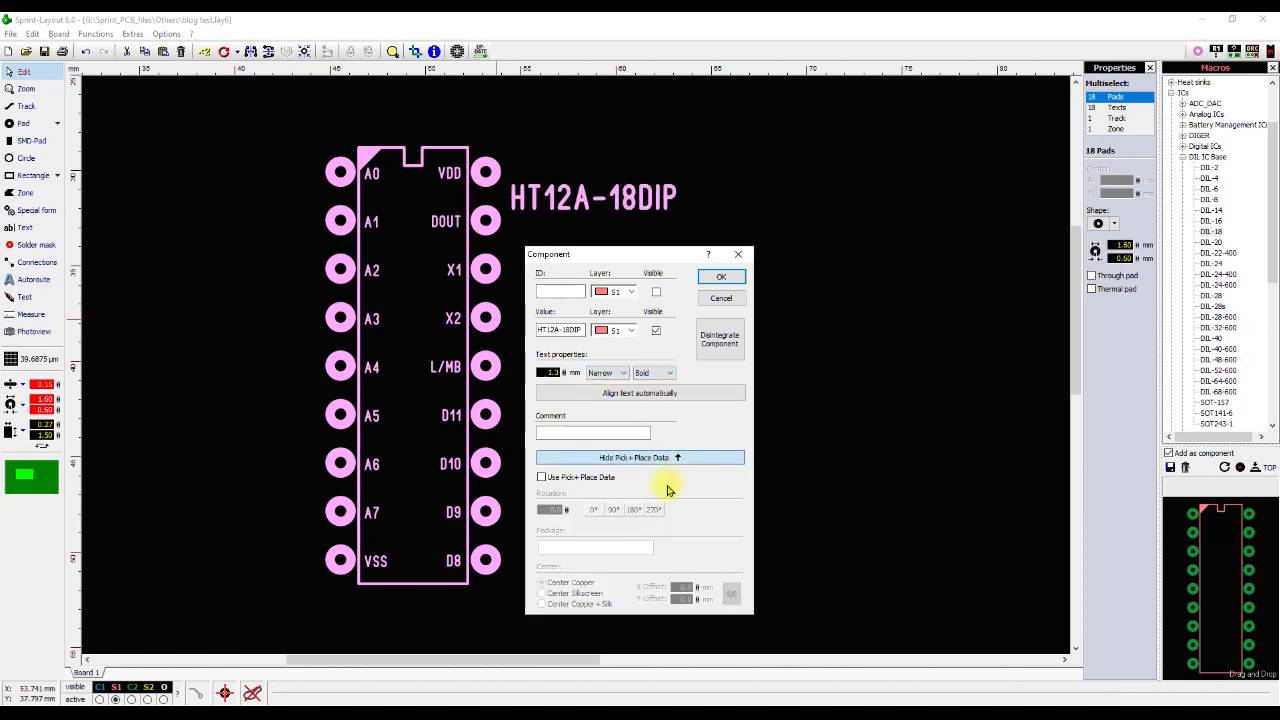
click(583, 429)
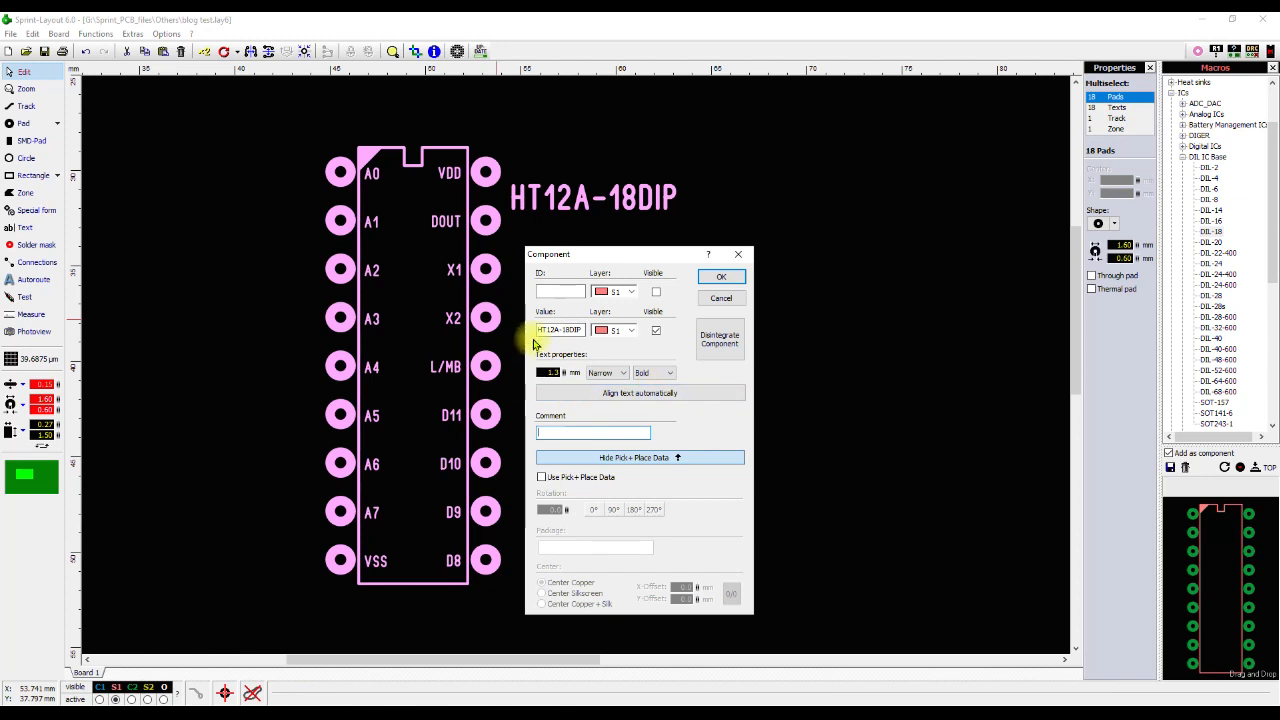
click(551, 481)
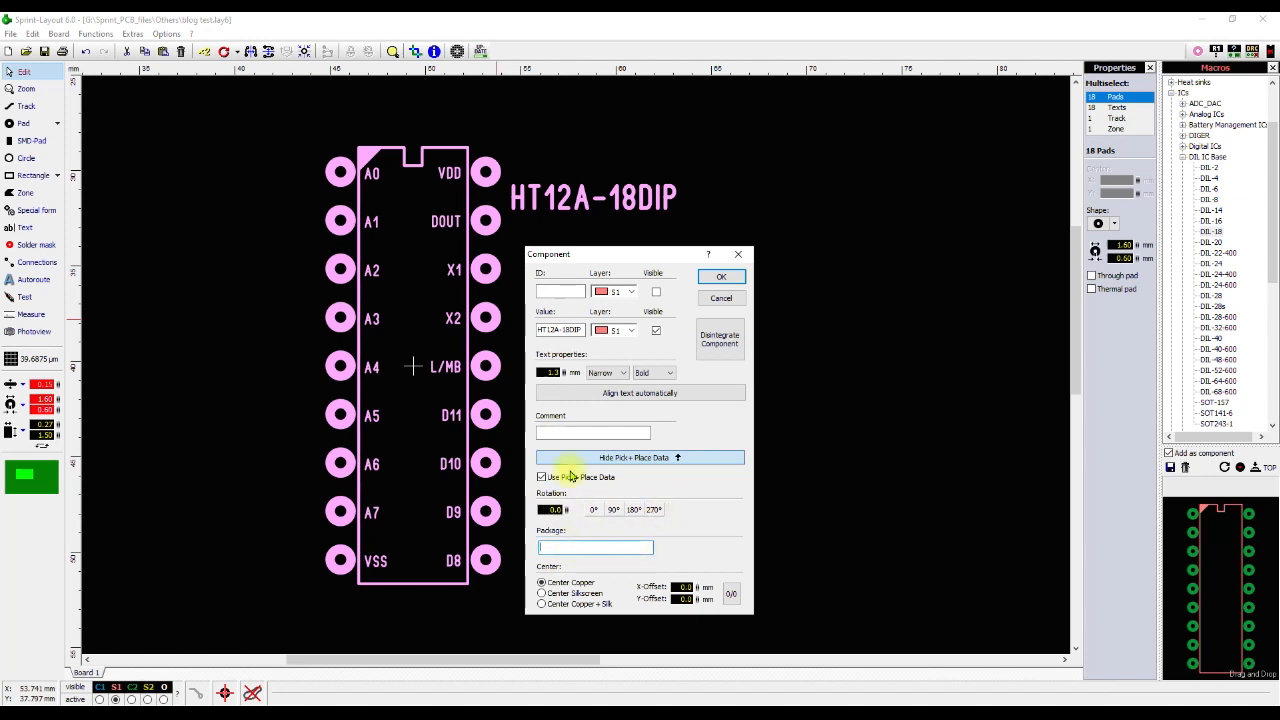
click(567, 288)
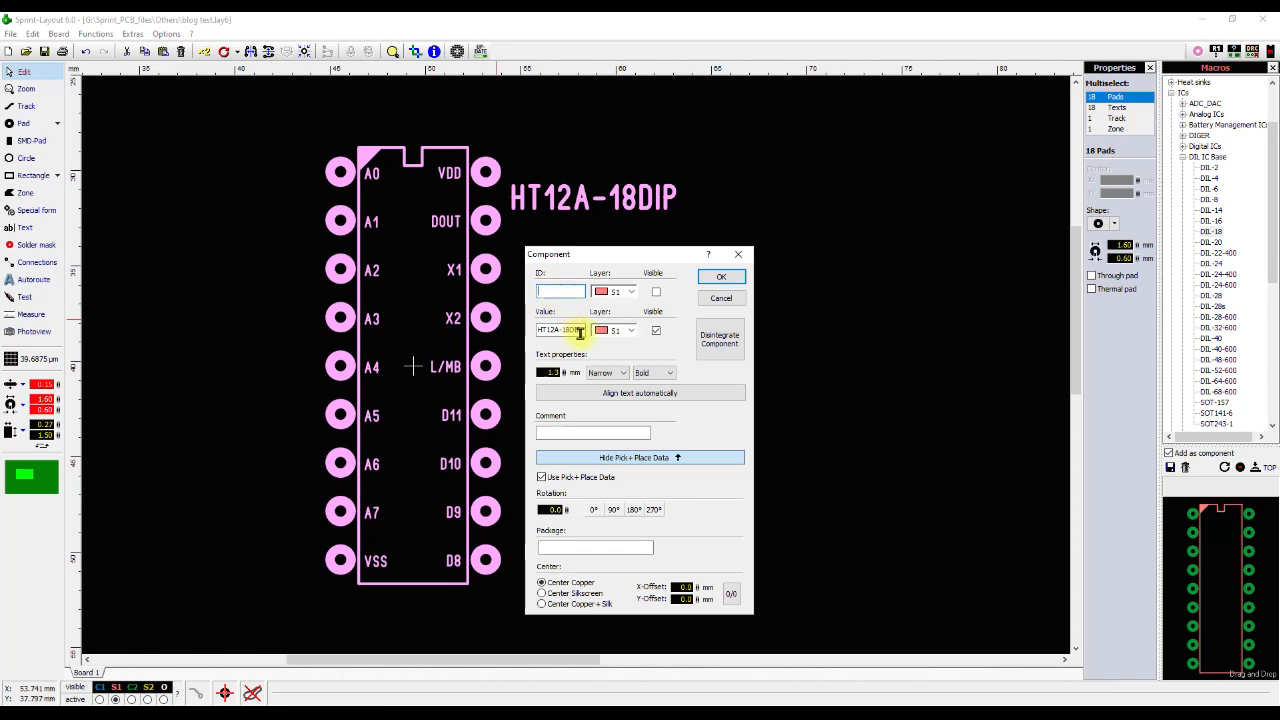
click(580, 332)
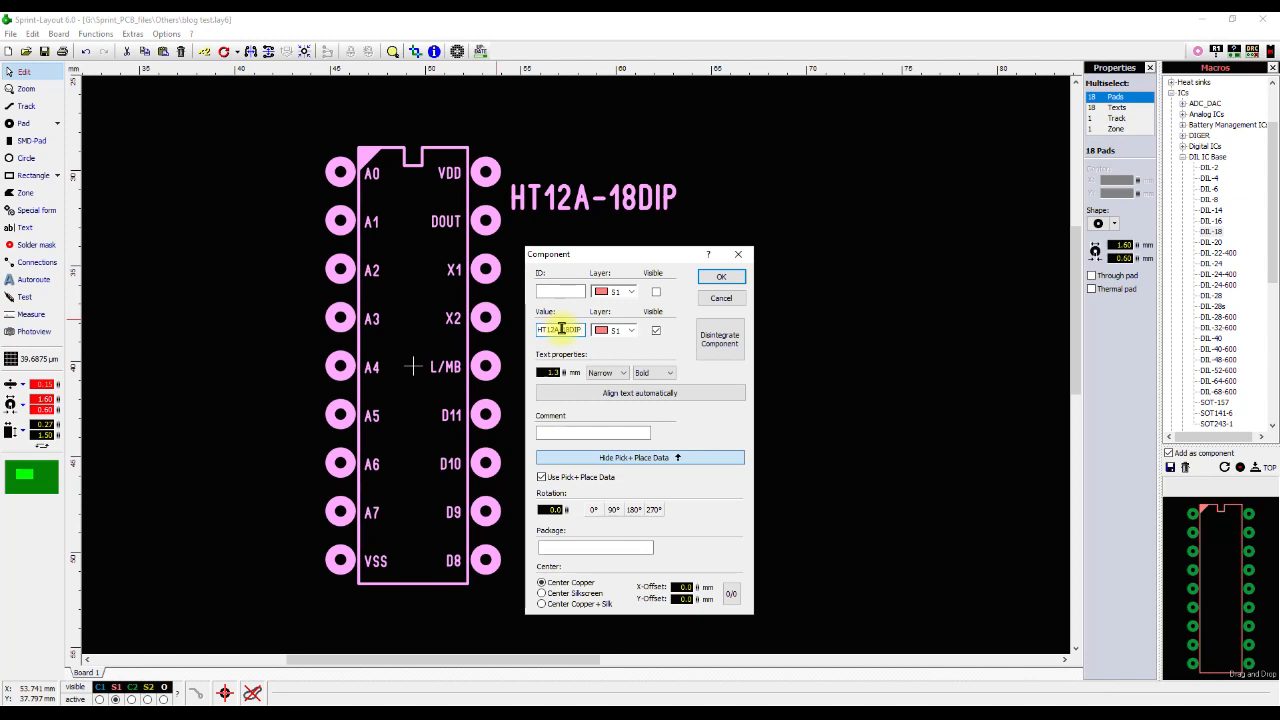
click(556, 291)
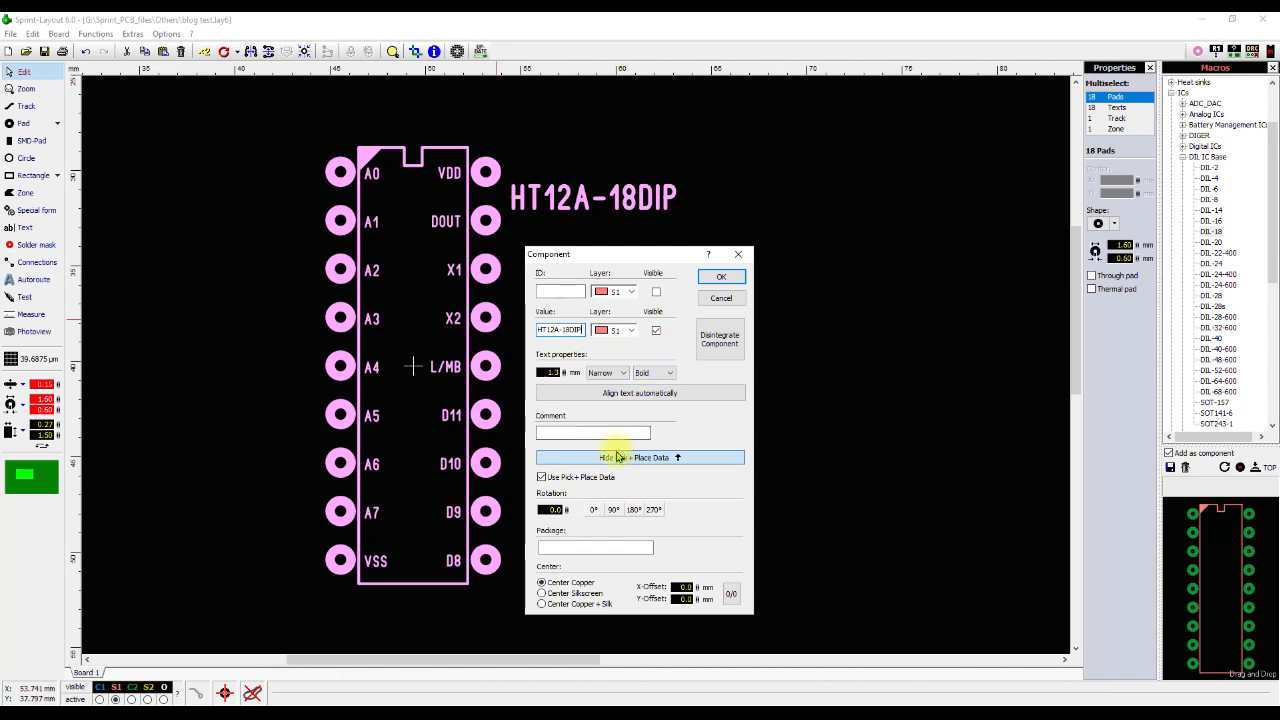
double_click(553, 330)
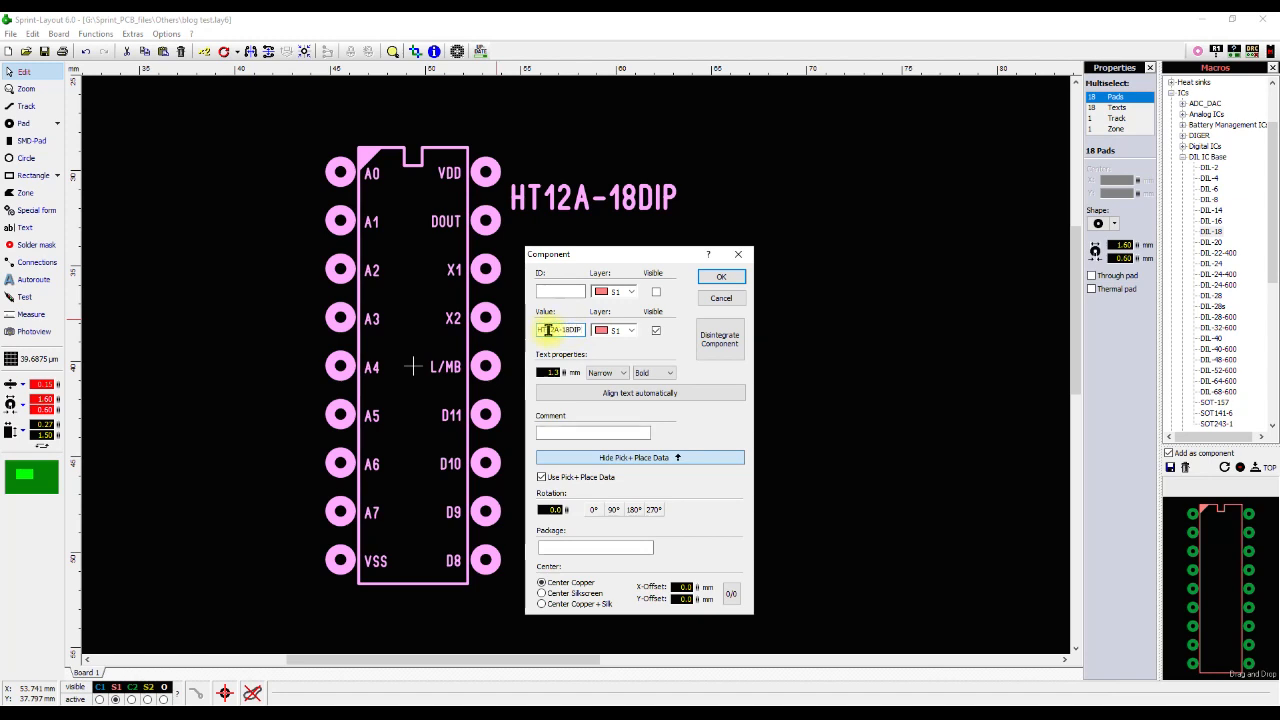
click(563, 290)
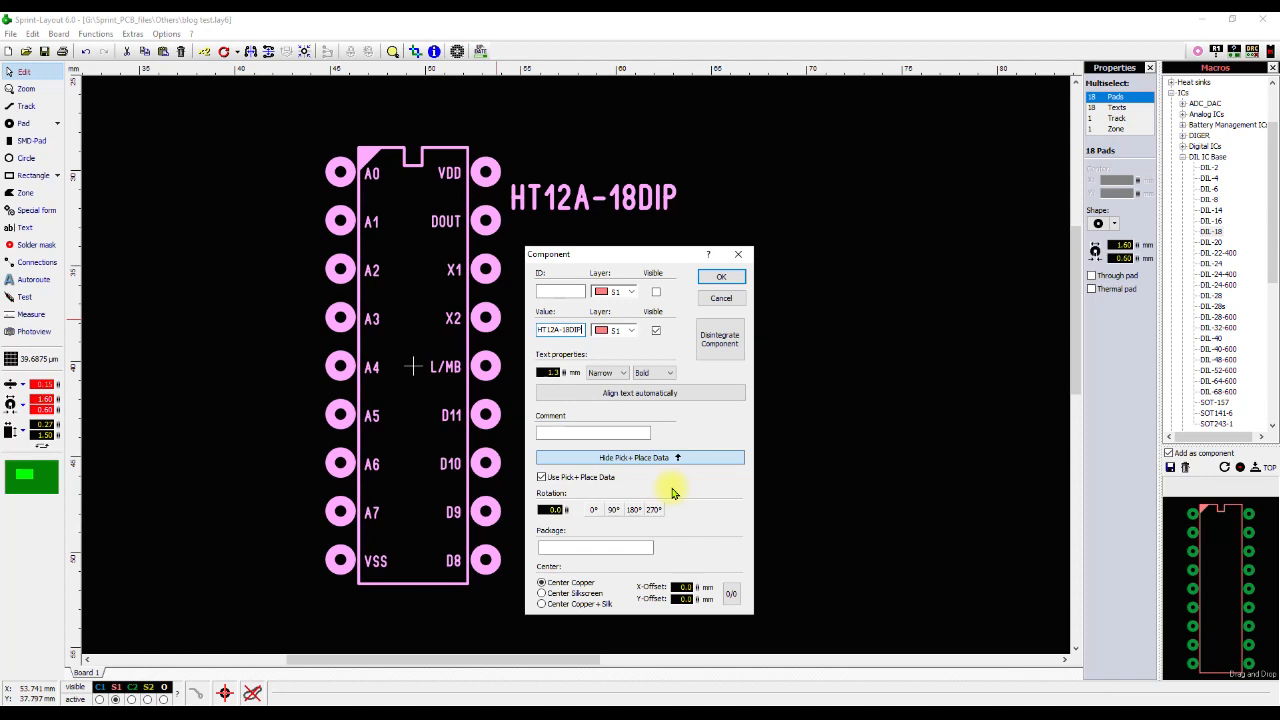
Accept the component settings and move the HT12A-18DIP value text to just above the footprint, centred on it.
click(716, 280)
click(634, 317)
click(551, 200)
drag(551, 200, 372, 120)
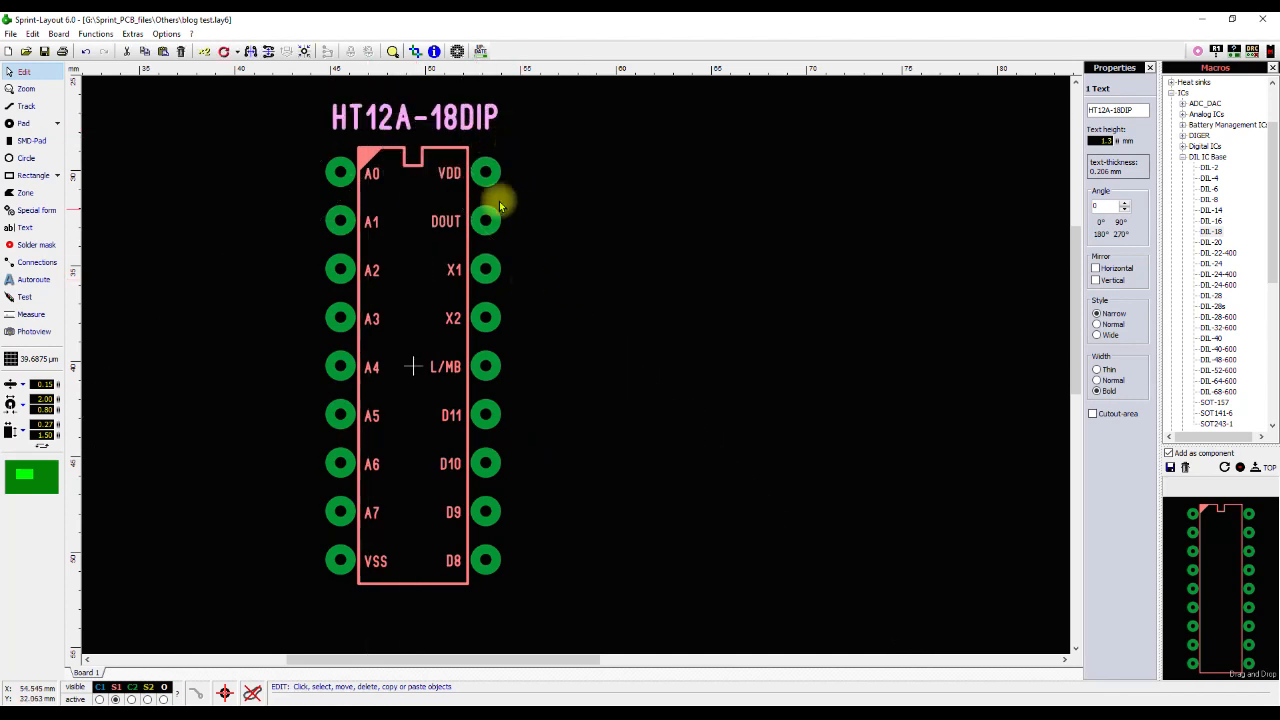
click(556, 282)
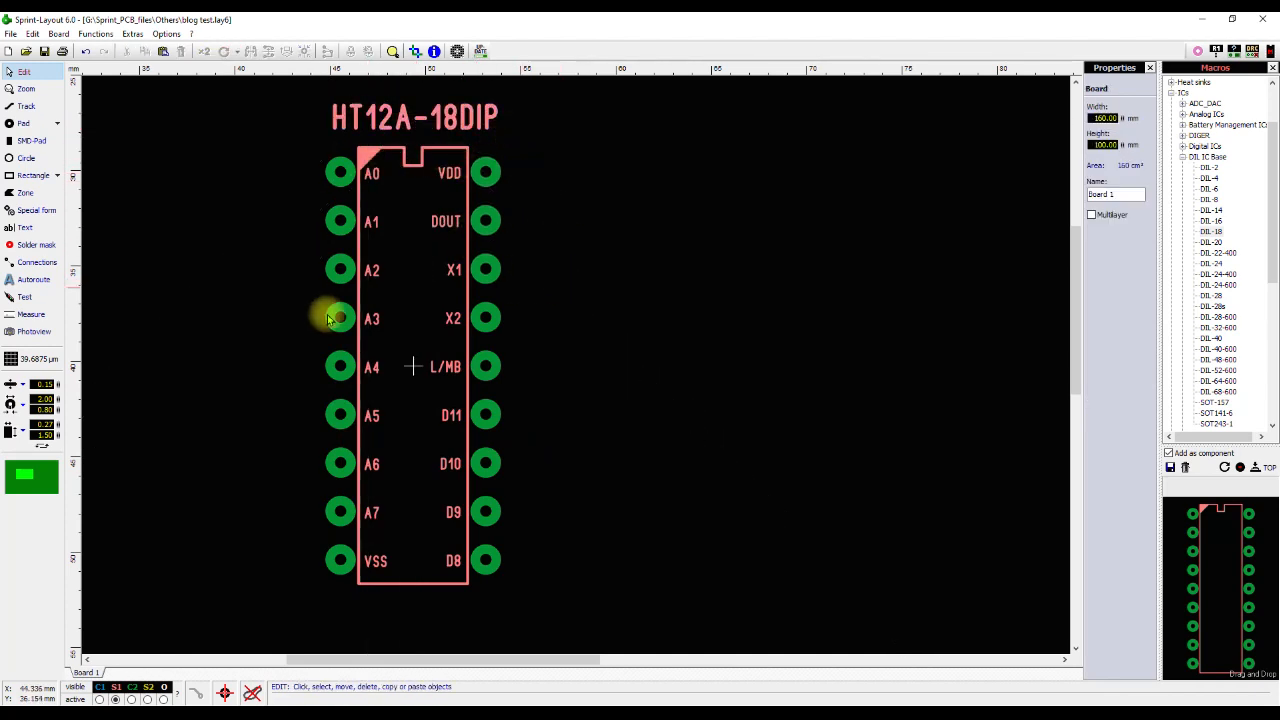
Disable pick-and-place data in the component's properties, hide that section and accept the settings.
scroll(505, 376, down, 1)
scroll(510, 377, up, 1)
double_click(566, 350)
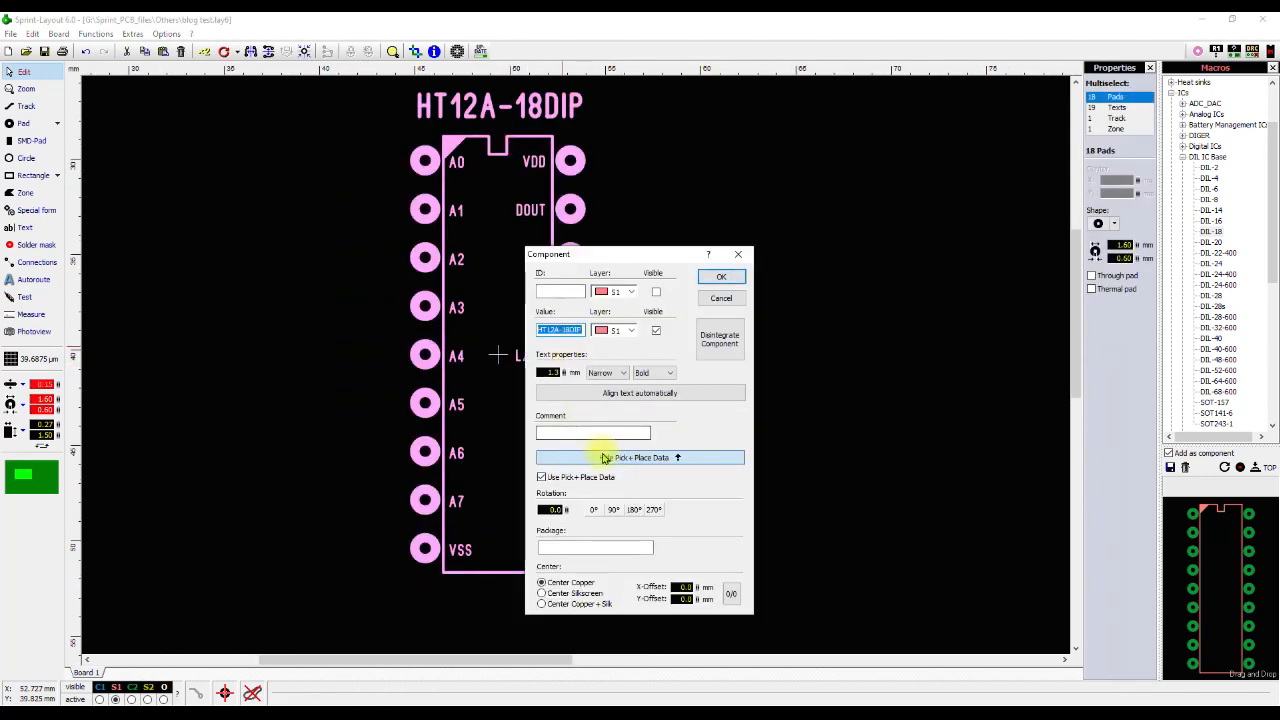
click(542, 477)
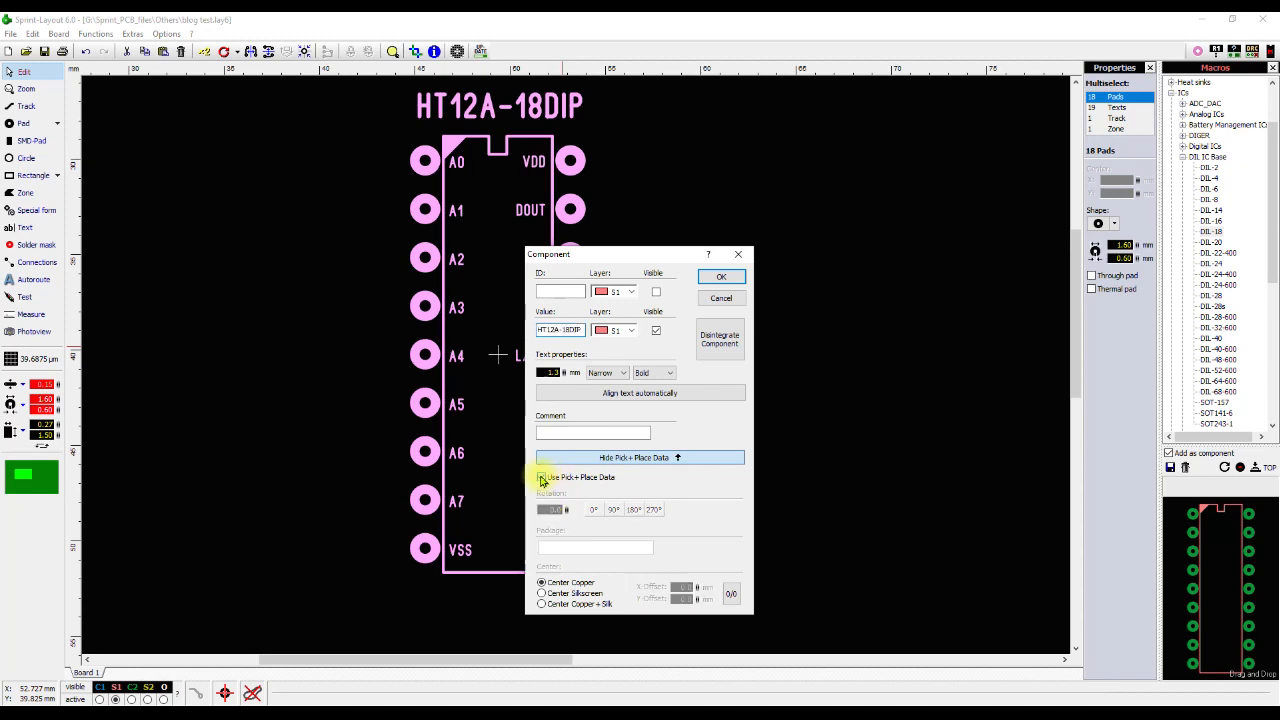
click(614, 457)
click(717, 276)
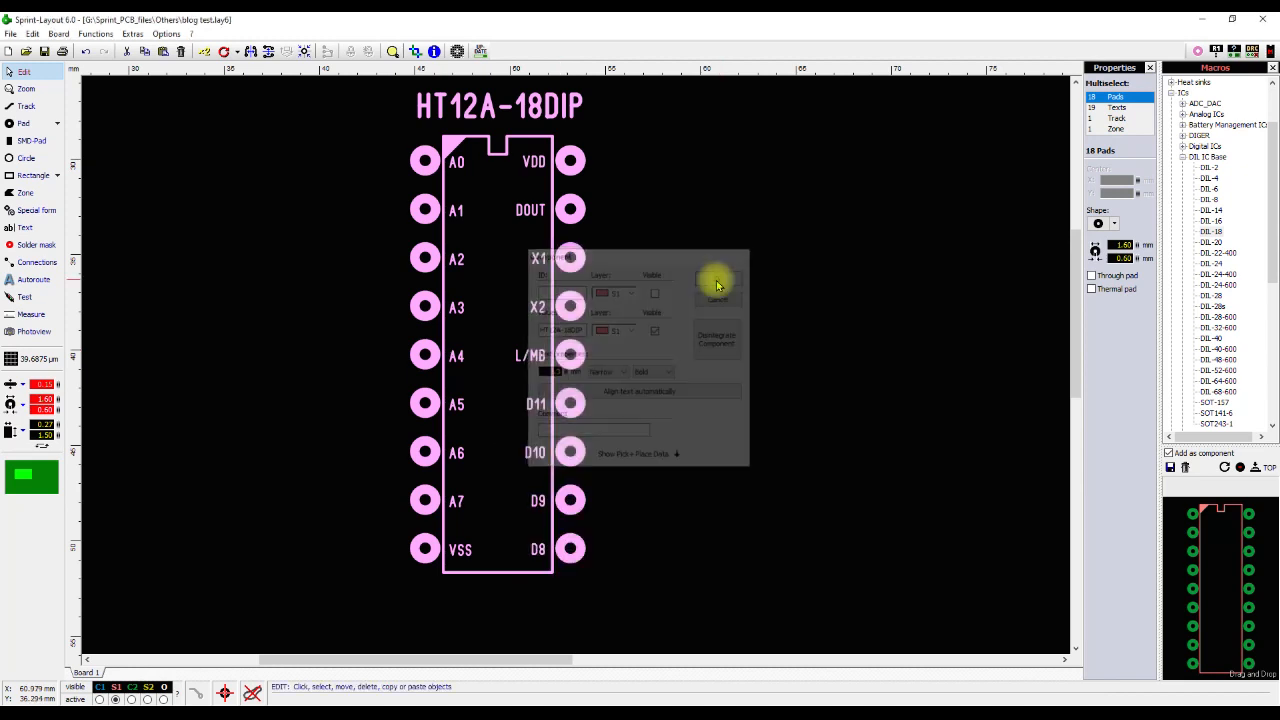
click(611, 273)
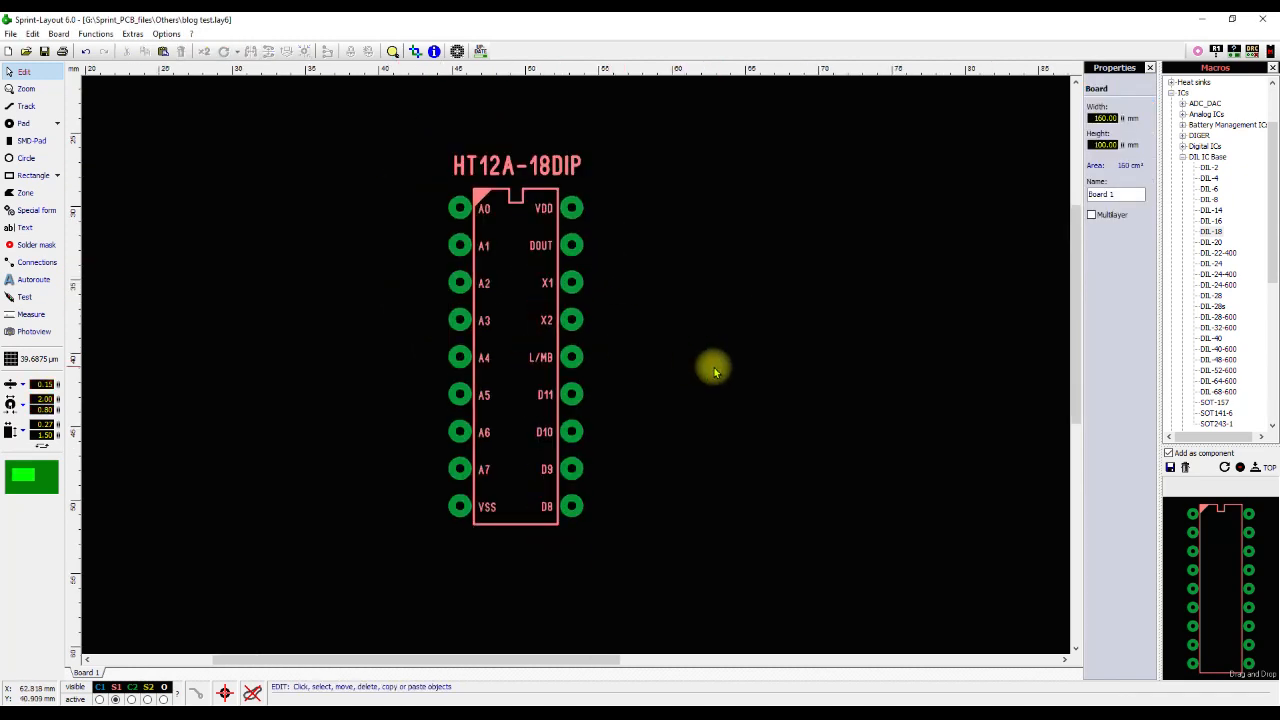
Move the whole HT12A component slightly up and to the left, keep it selected, and collapse the DIL IC Base macro group.
right_drag(731, 335, 577, 371)
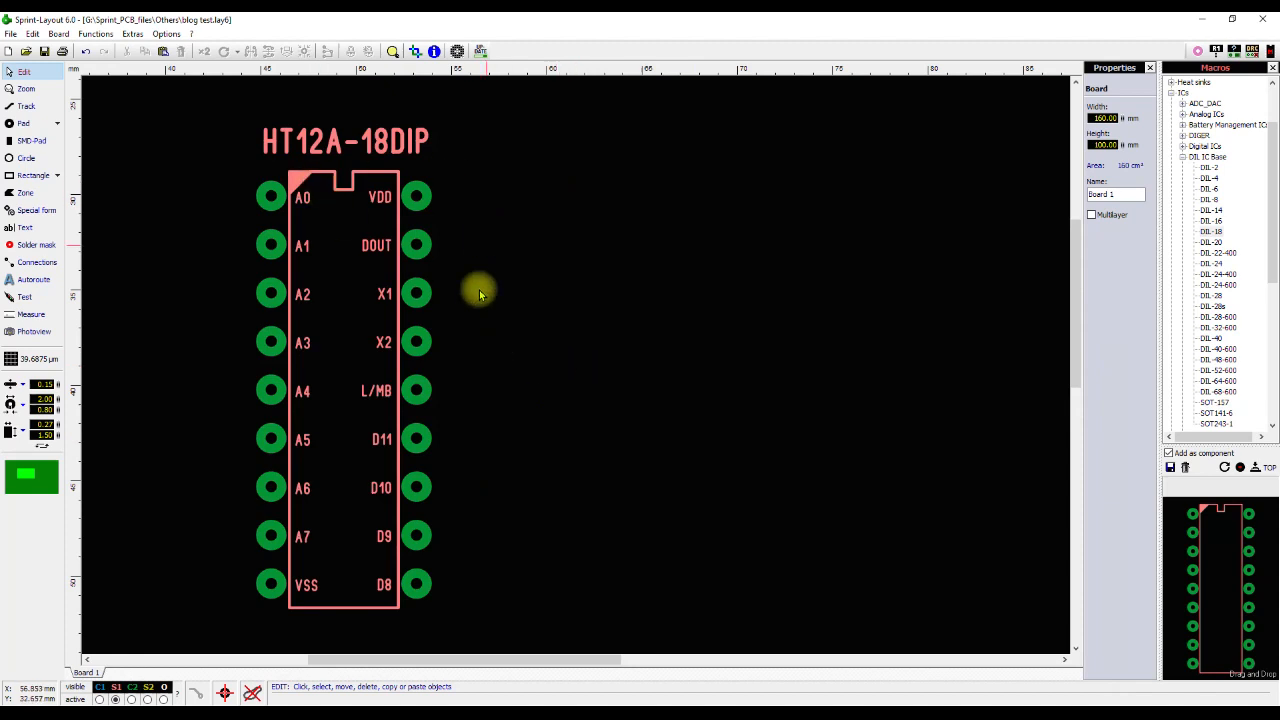
drag(270, 193, 256, 179)
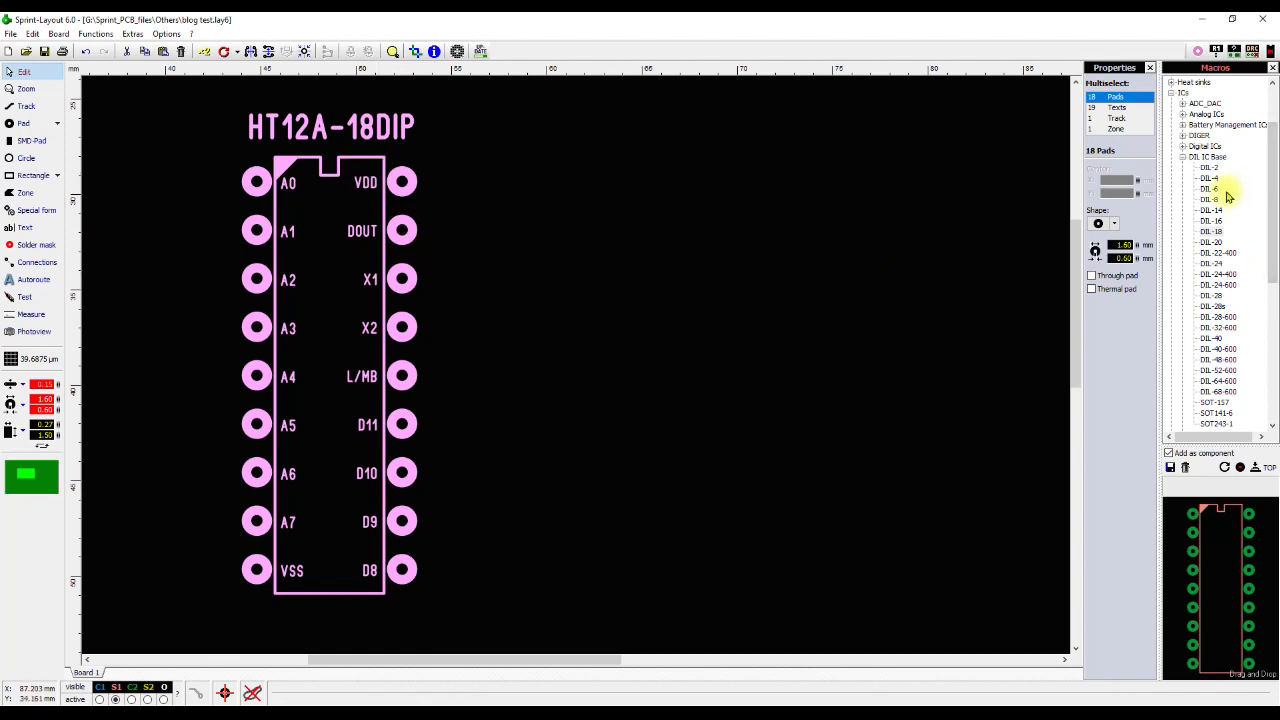
scroll(1212, 240, up, 2)
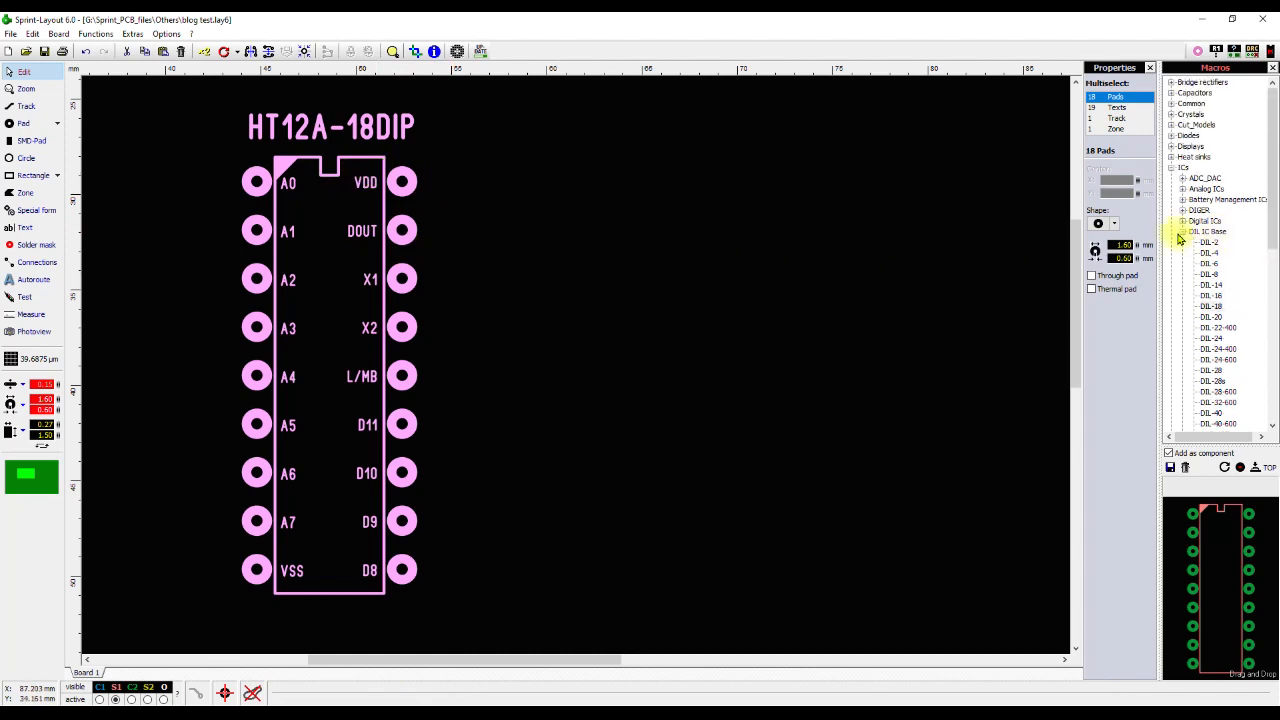
click(1183, 232)
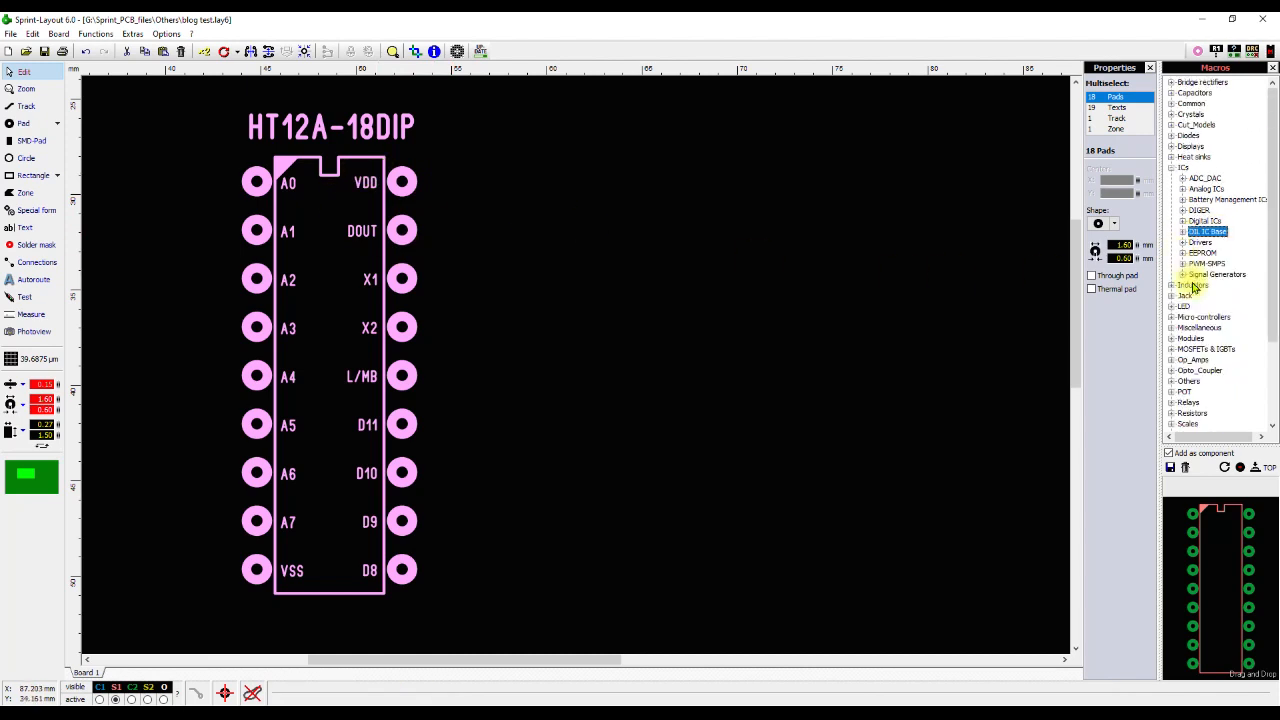
Browse the ADC_DAC macros, preview the AD7490 TSSOP-28 macro and collapse the group again.
click(1183, 178)
click(1218, 188)
click(1215, 199)
click(1215, 210)
click(1228, 188)
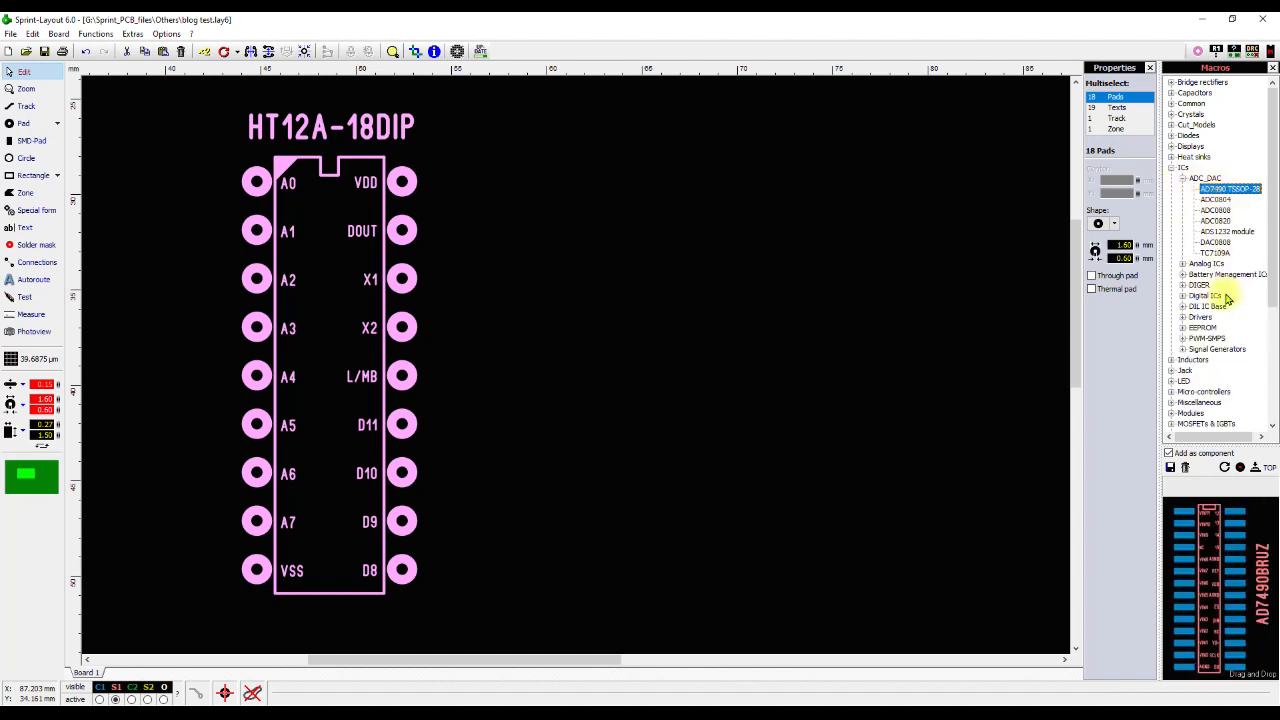
click(1183, 178)
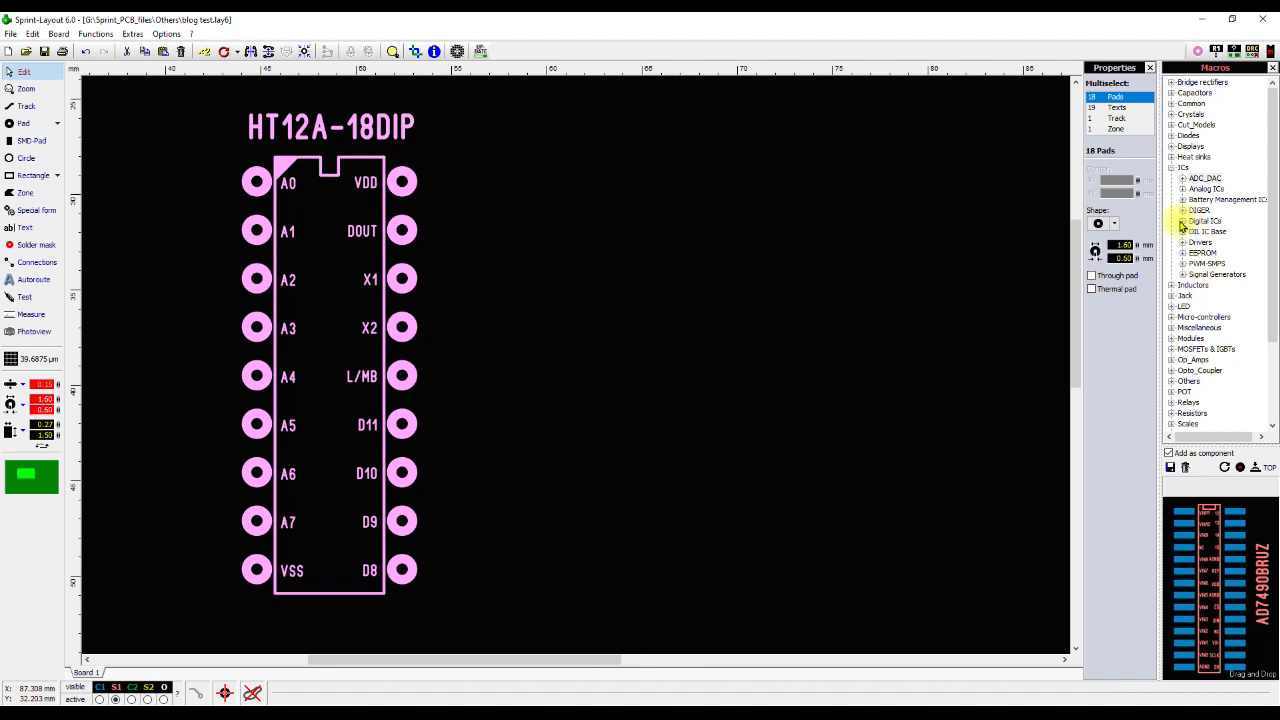
Expand the Communication and Encoder subgroups of the Digital ICs macros and select HT12D in the Encoder group.
click(1181, 221)
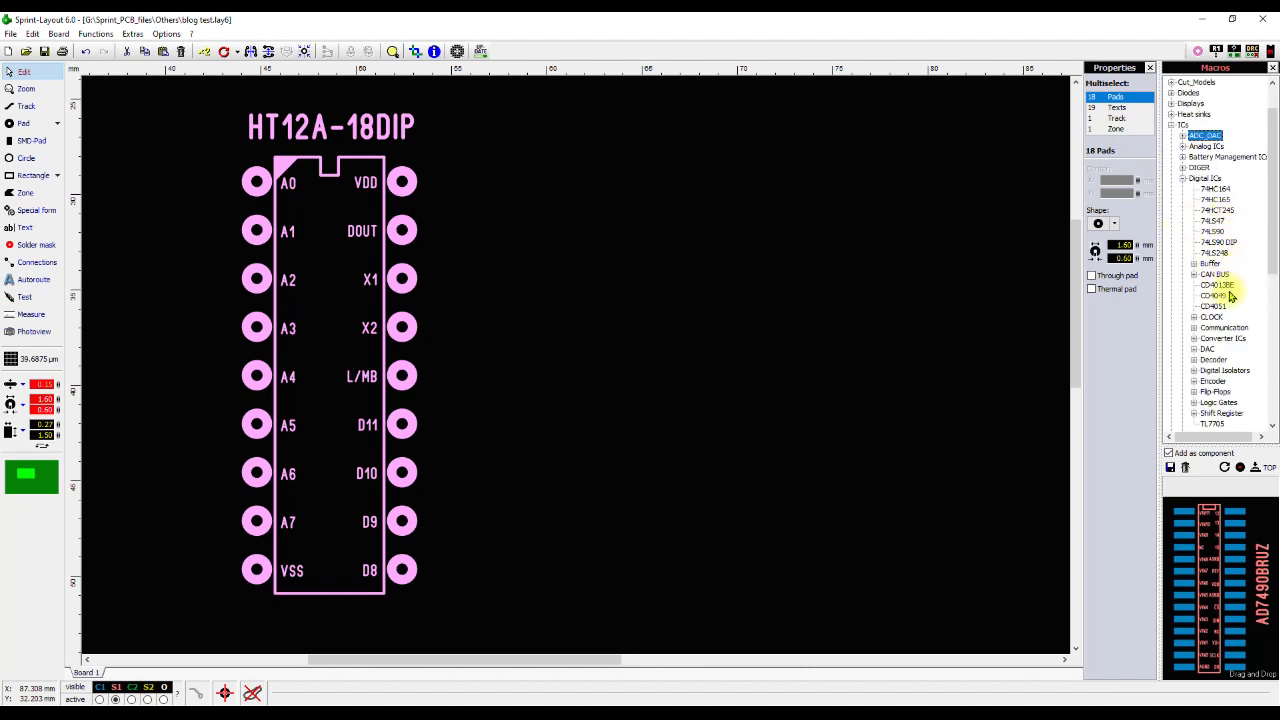
scroll(1230, 290, down, 3)
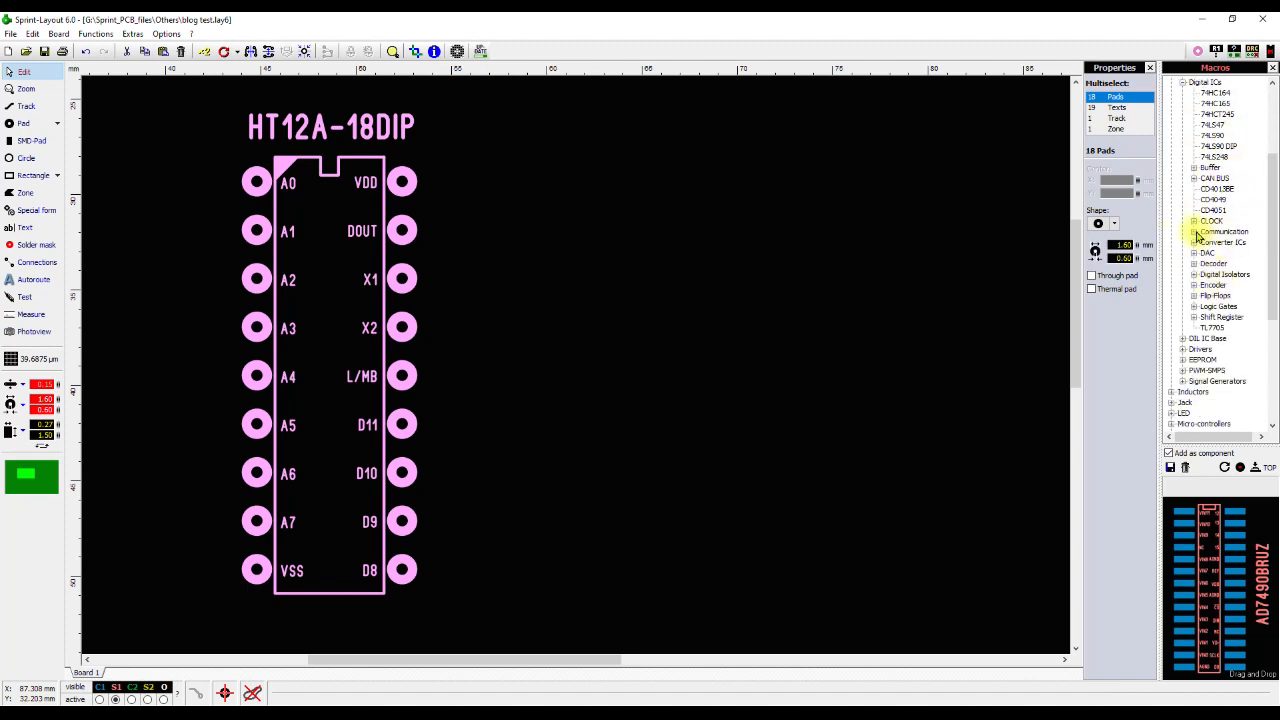
click(1196, 232)
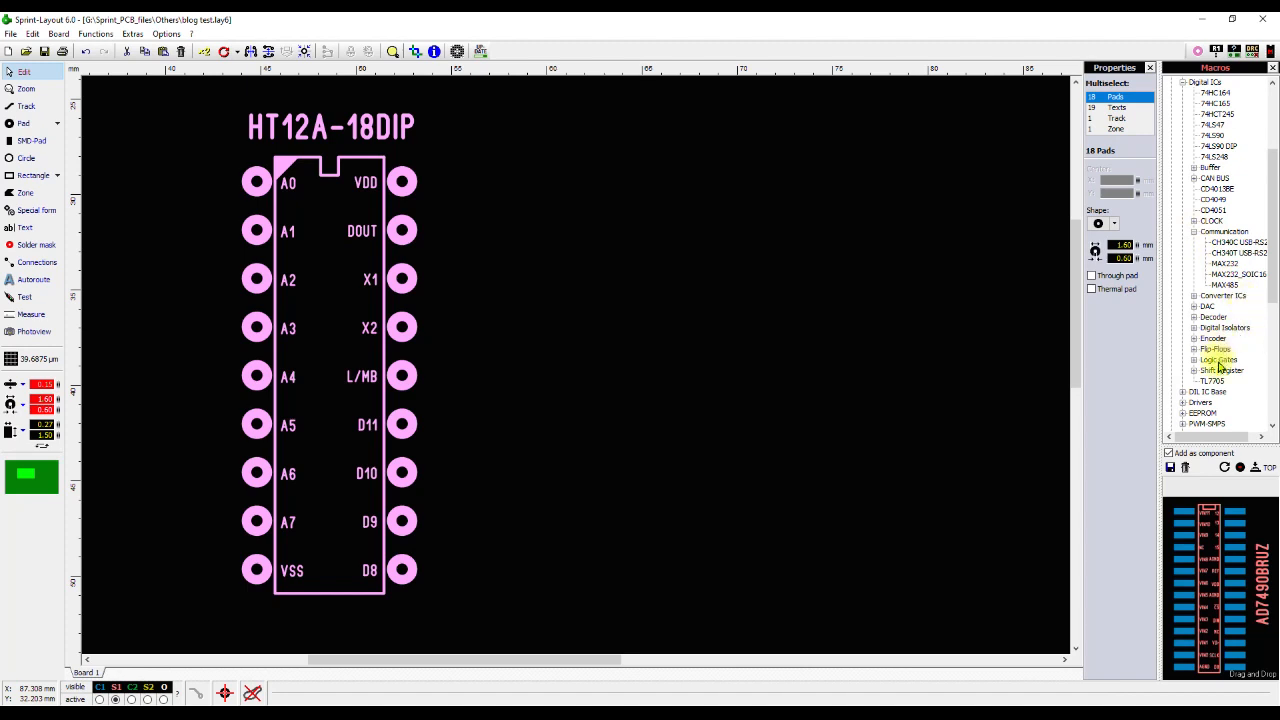
click(1193, 338)
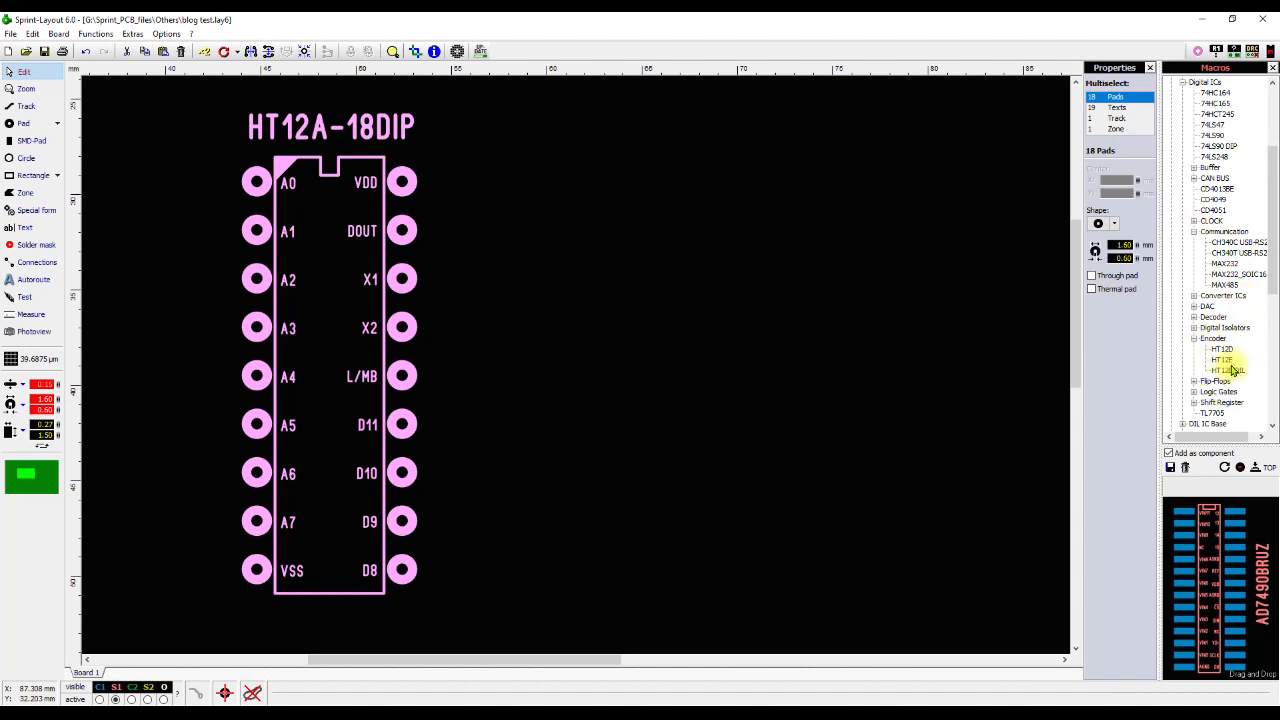
scroll(1220, 335, down, 2)
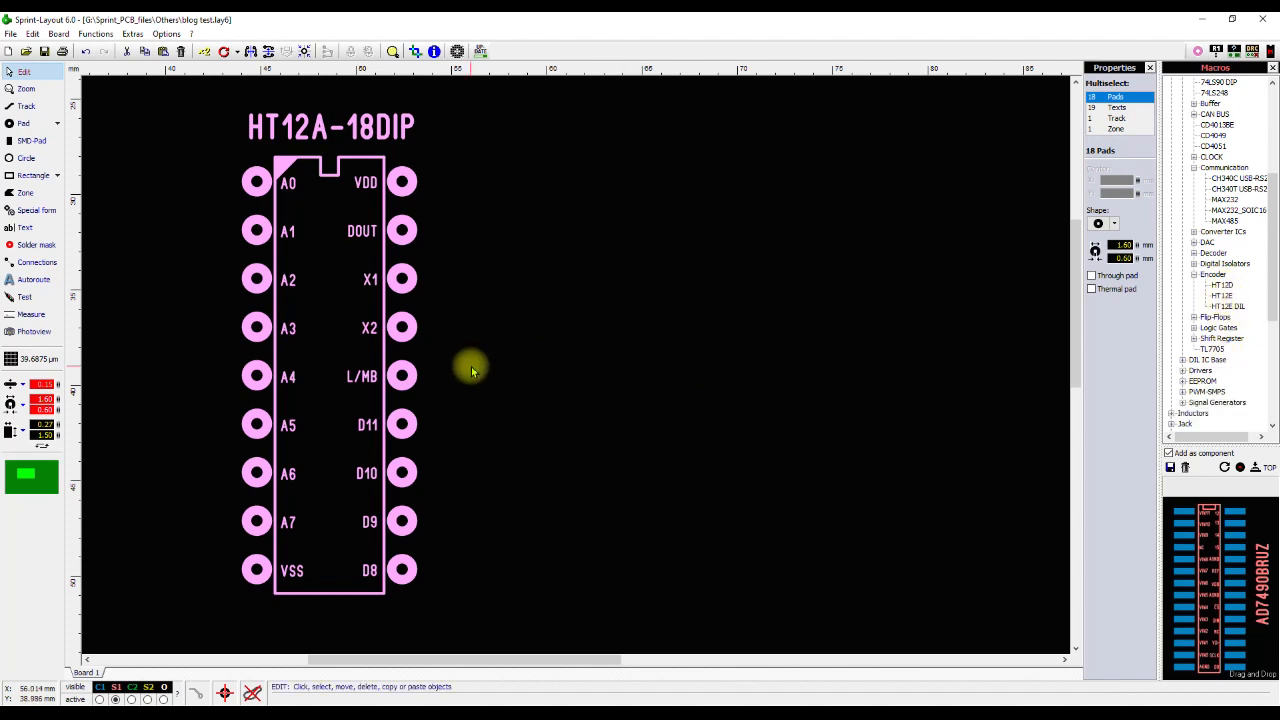
click(1221, 287)
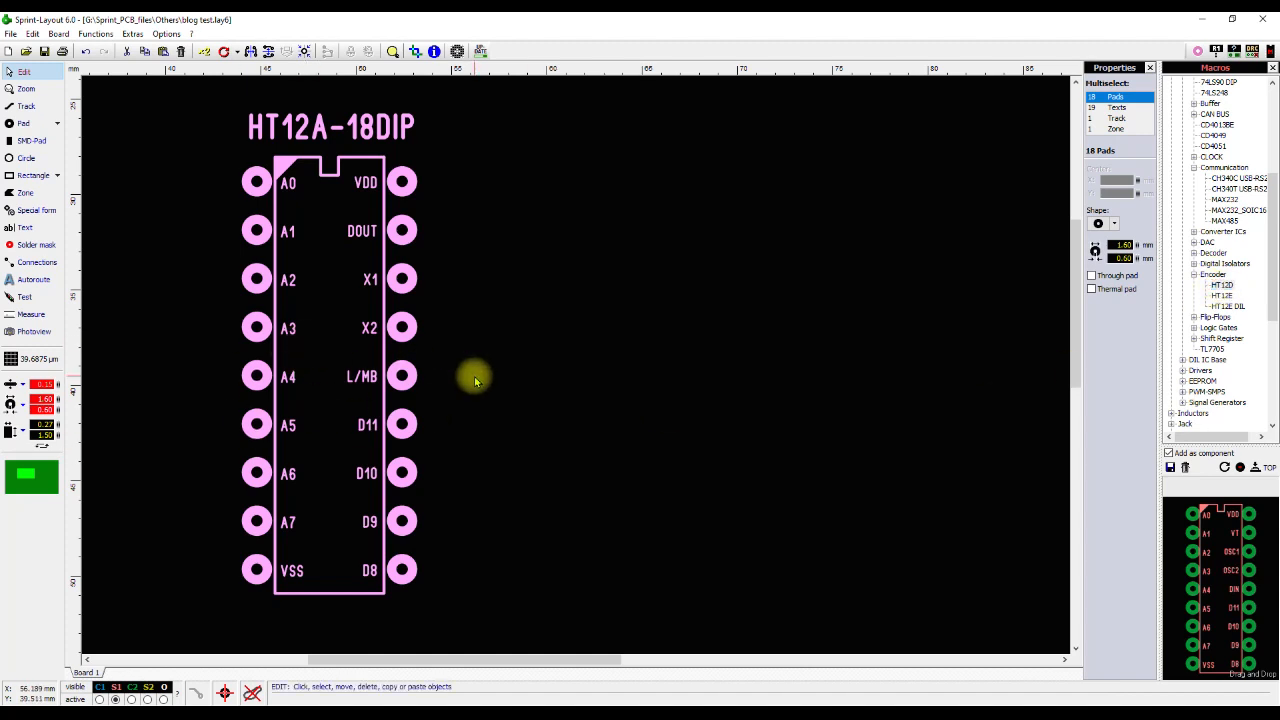
Save the selected component as macro HT12A in the Encoder folder with the comment "Encoder IC 18pin".
click(1170, 468)
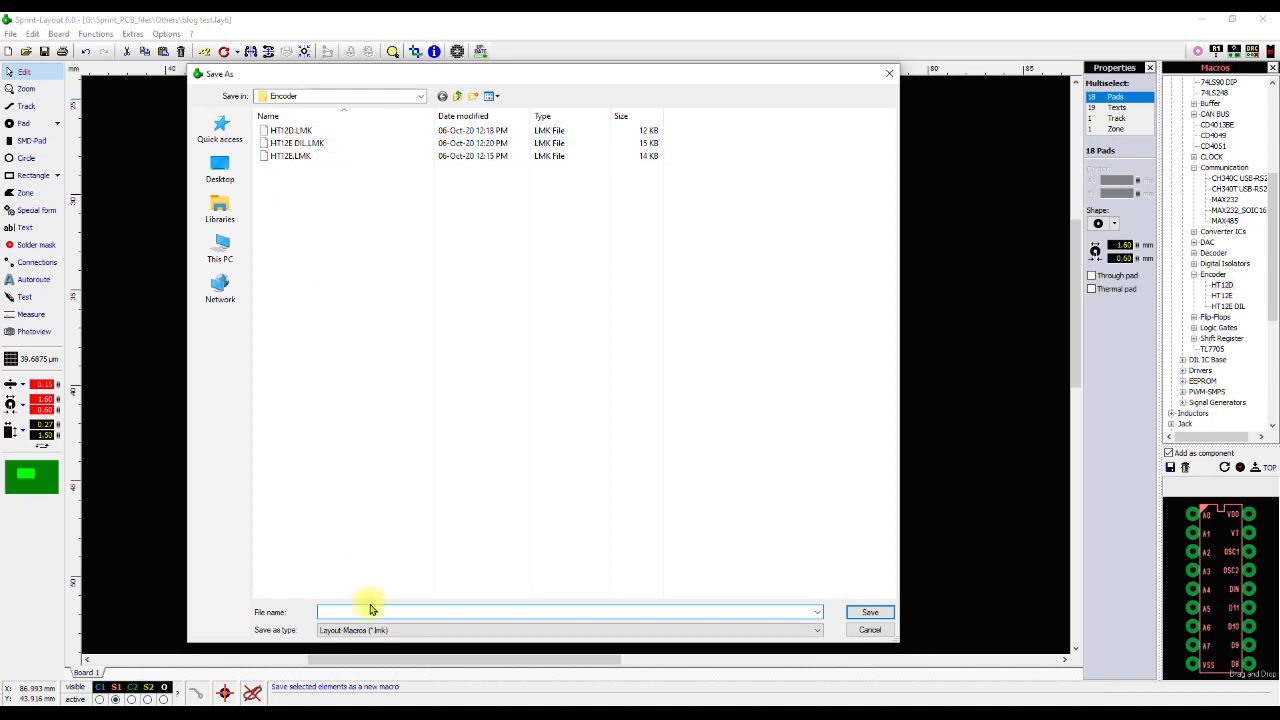
text(HT12A)
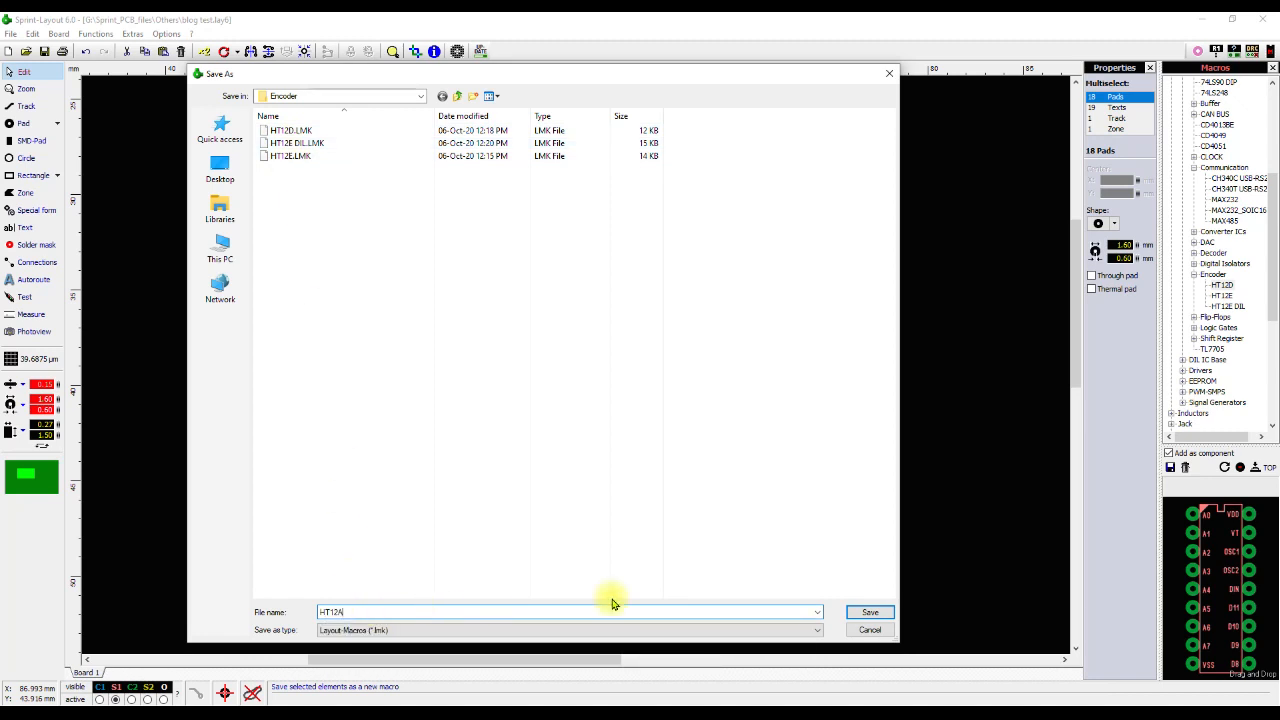
click(868, 612)
click(772, 373)
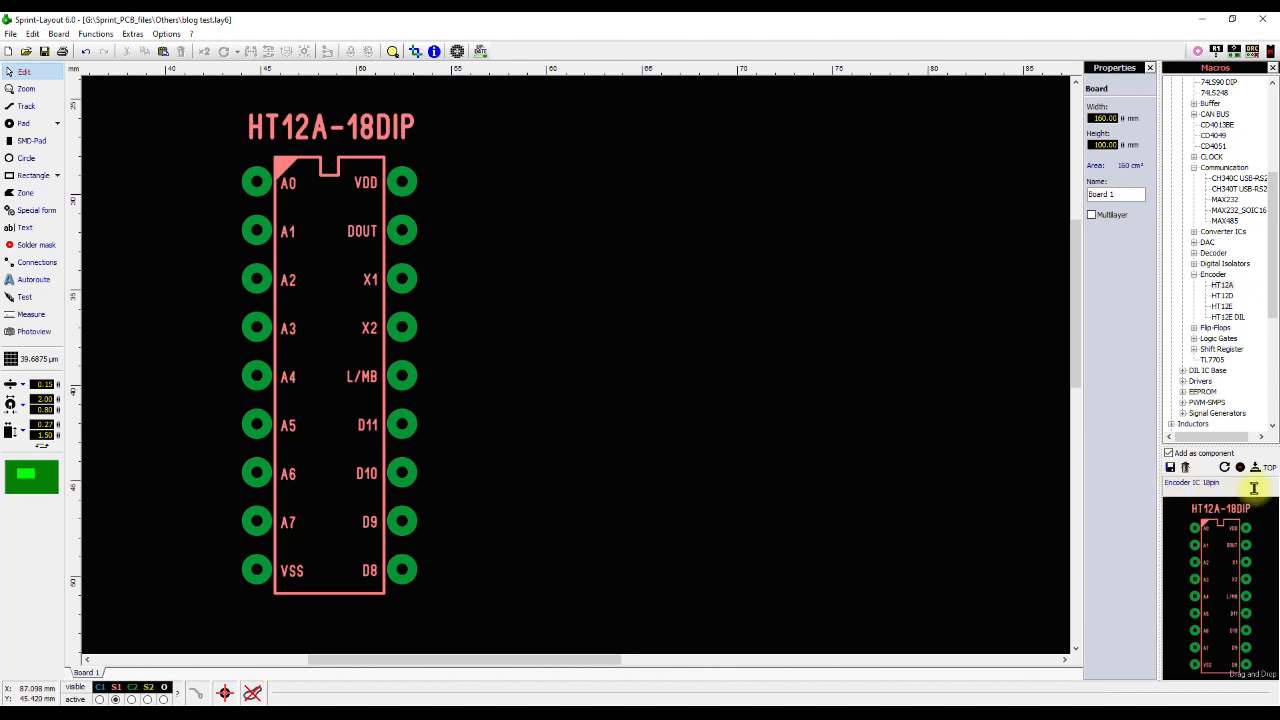
Preview the HT12E DIL and HT12A macros in the library and delete the original HT12A component from the board.
click(1222, 306)
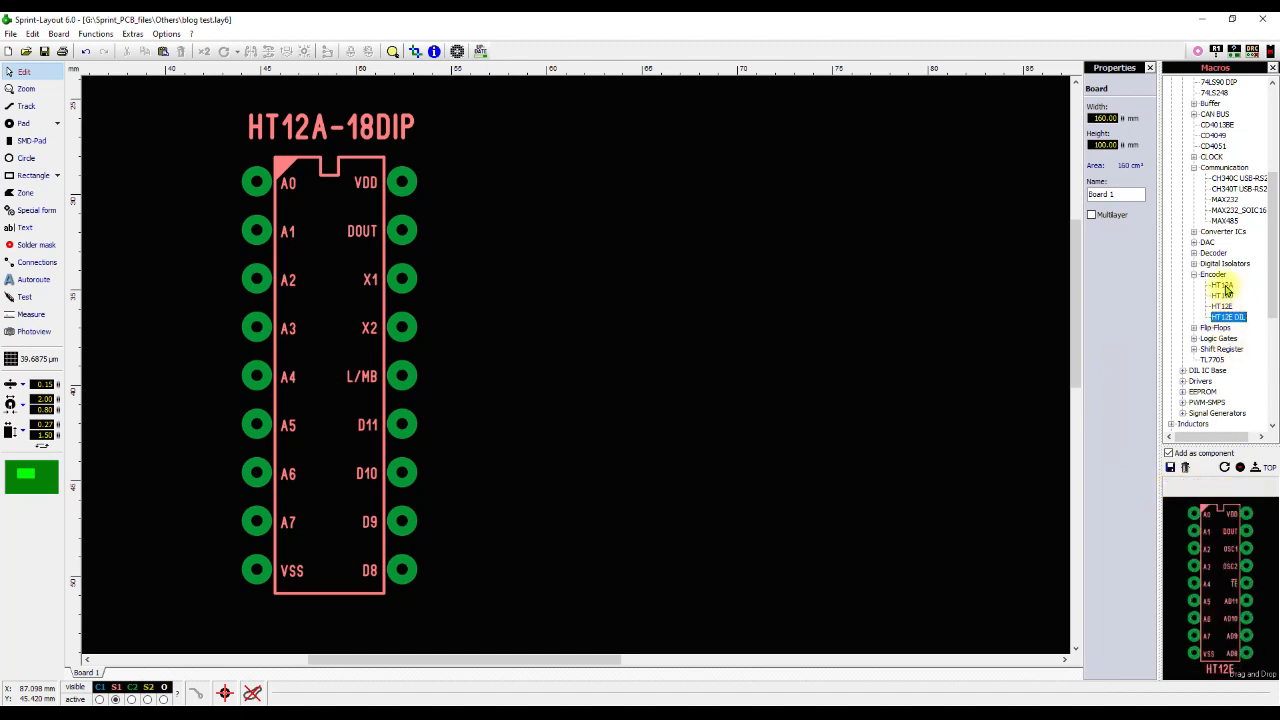
click(1224, 286)
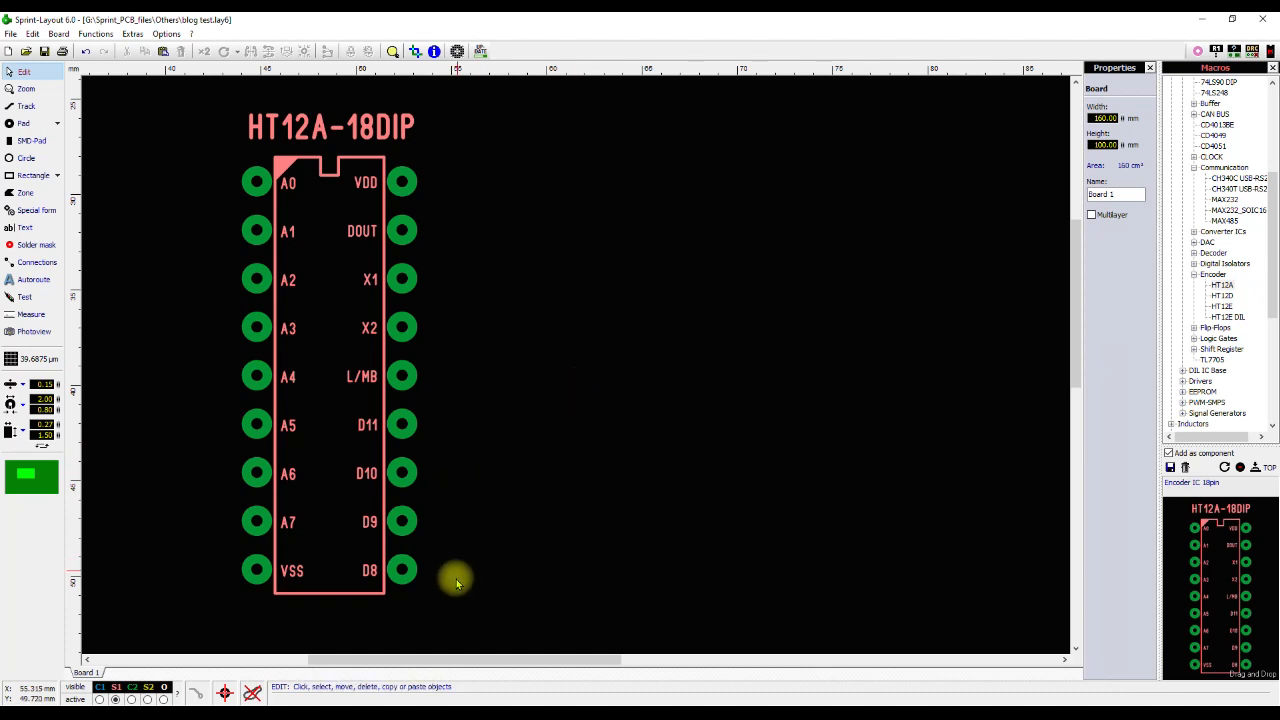
click(255, 323)
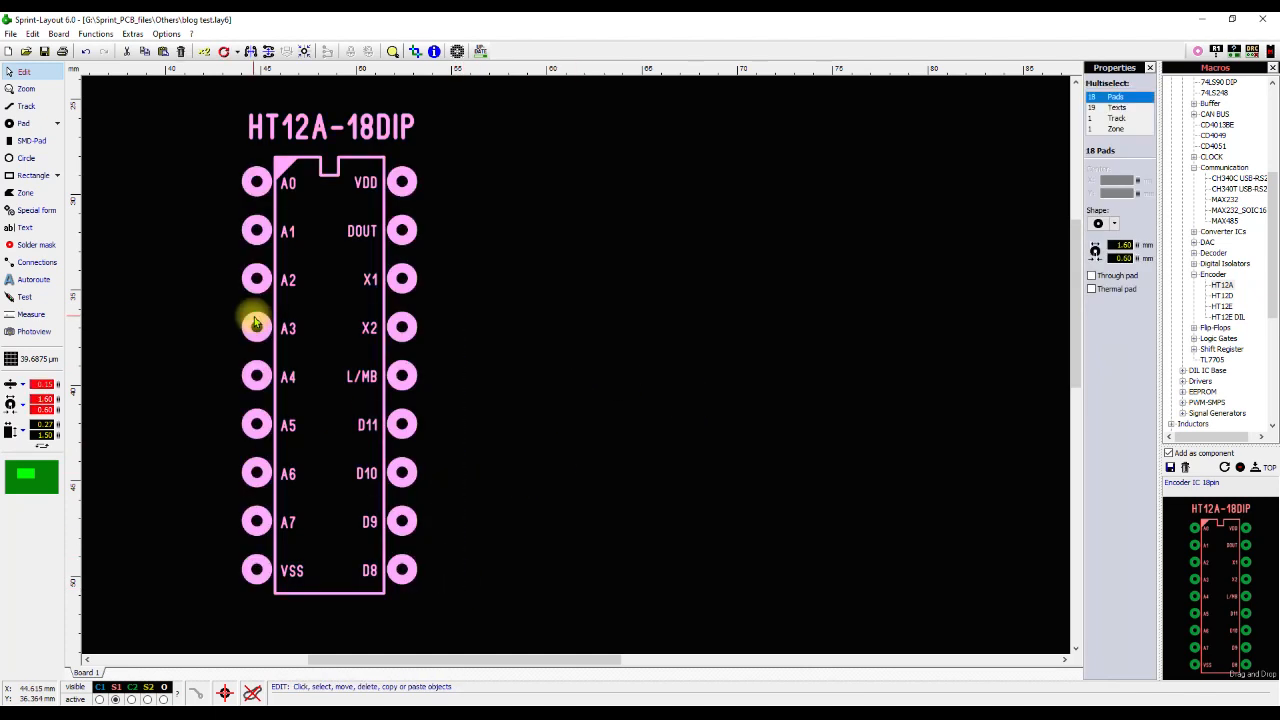
key(Delete)
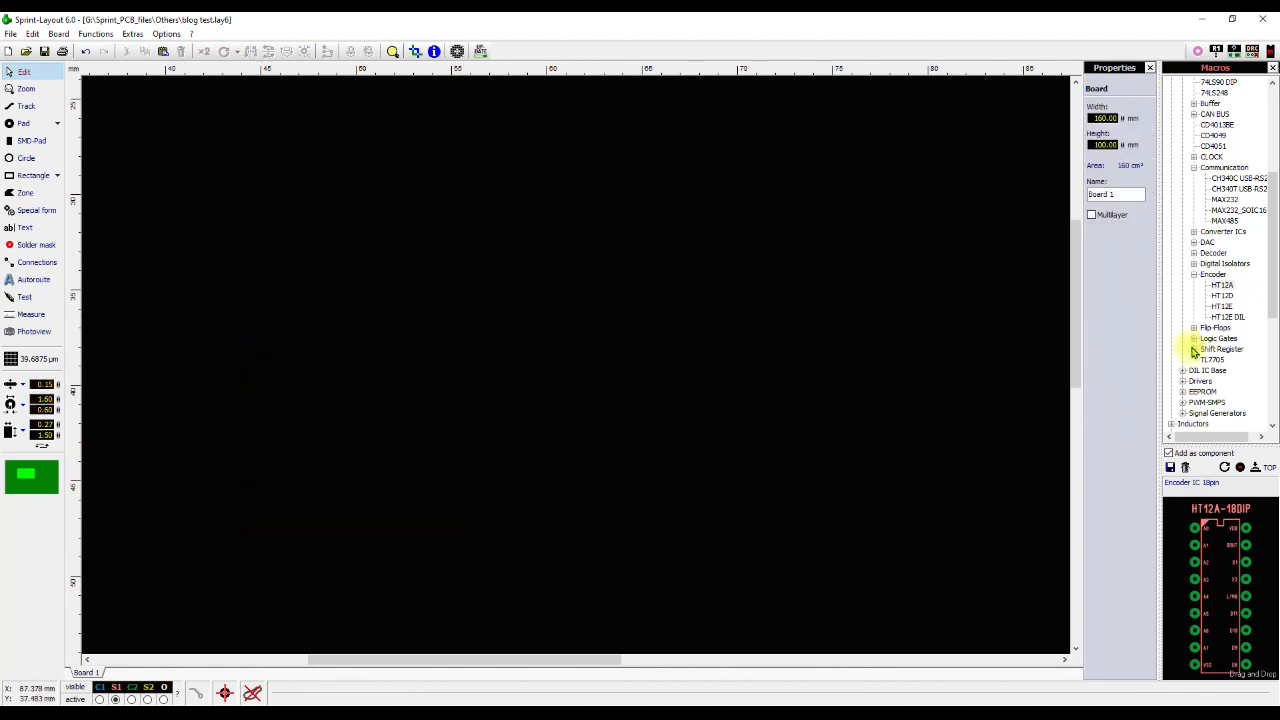
Collapse all expanded macro groups to the library's top-level categories.
click(1218, 300)
key(Left)
key(Left)
key(Left)
key(Left)
key(Left)
key(Left)
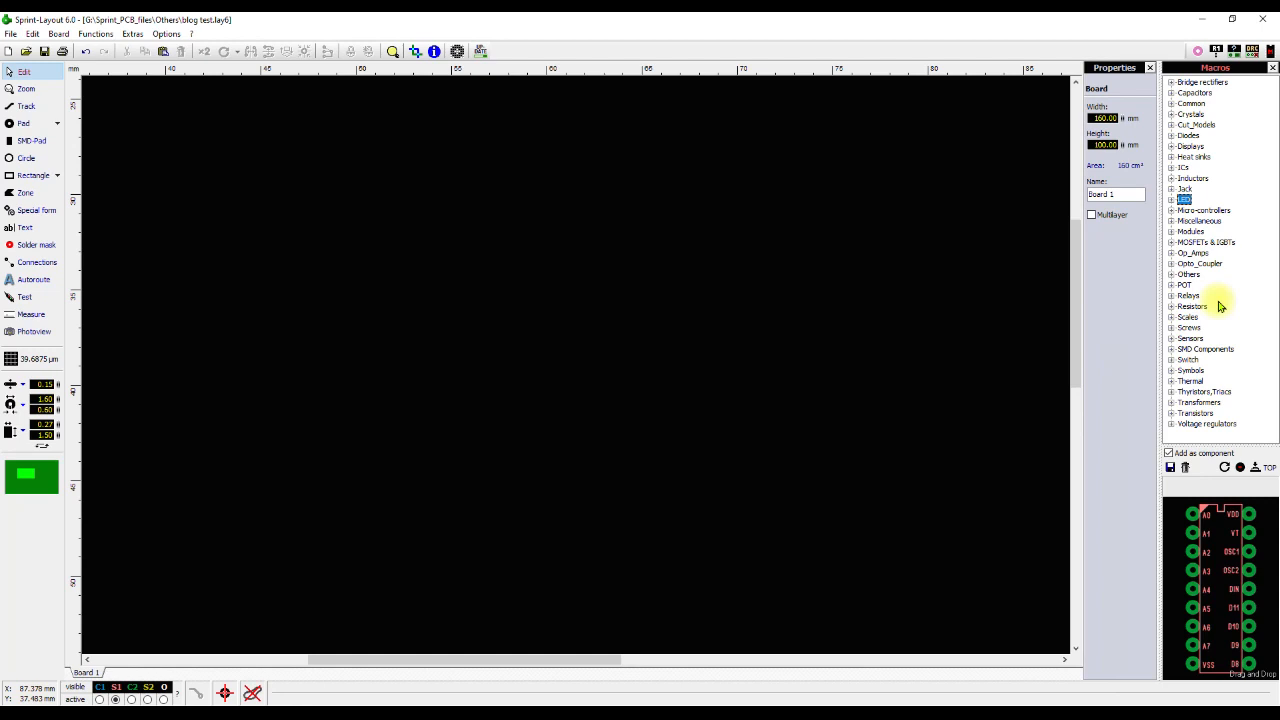
Expand the Micro-controllers macro category and browse its subgroups as far as dsPIC.
key(Down)
key(Right)
key(Right)
key(Down)
key(Down)
key(Down)
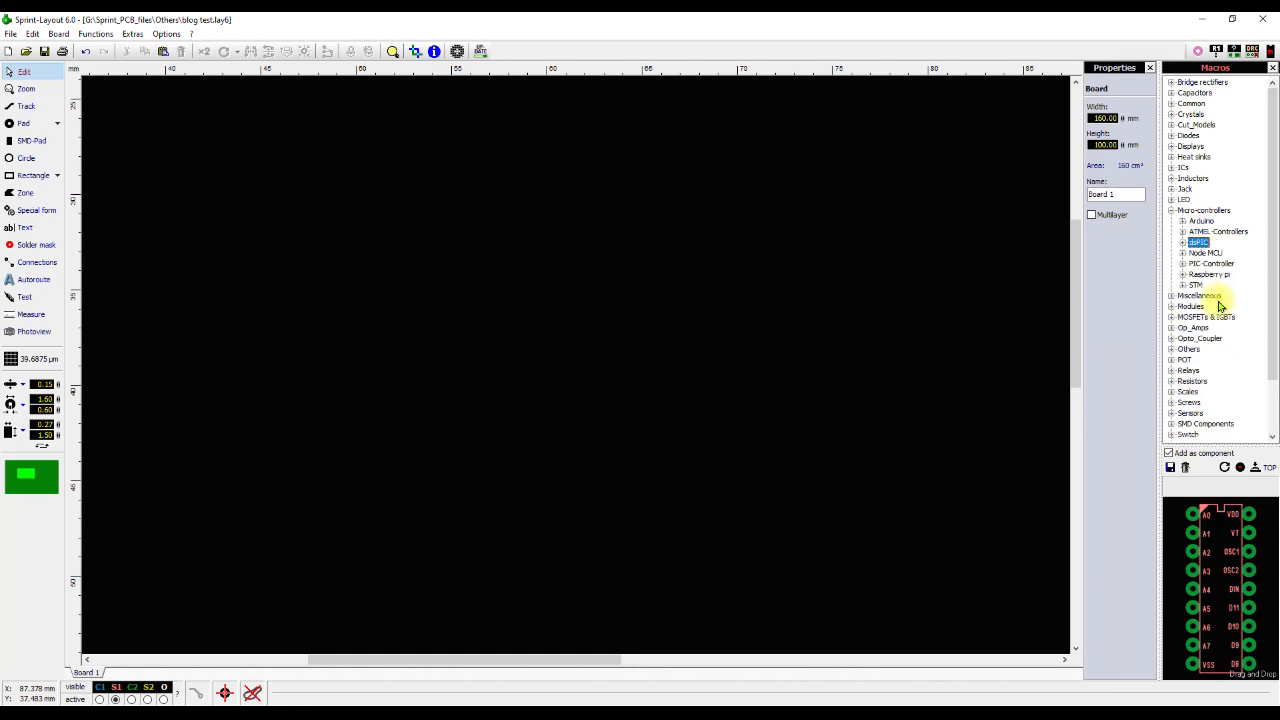
Preview the PIC-Controller macros and place the 12F675_DIP_SMD macro on the board, leaving its component ID and value empty.
key(Down)
key(Right)
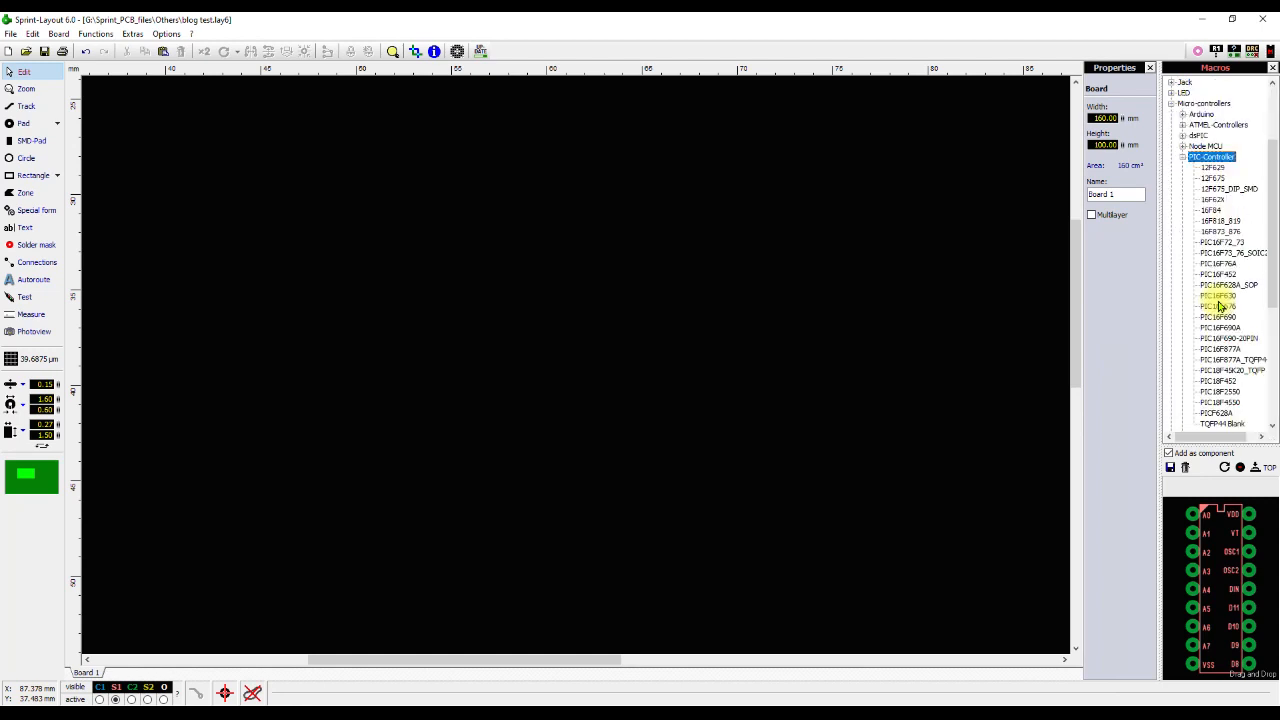
key(Right)
key(Down)
key(Down)
key(Down)
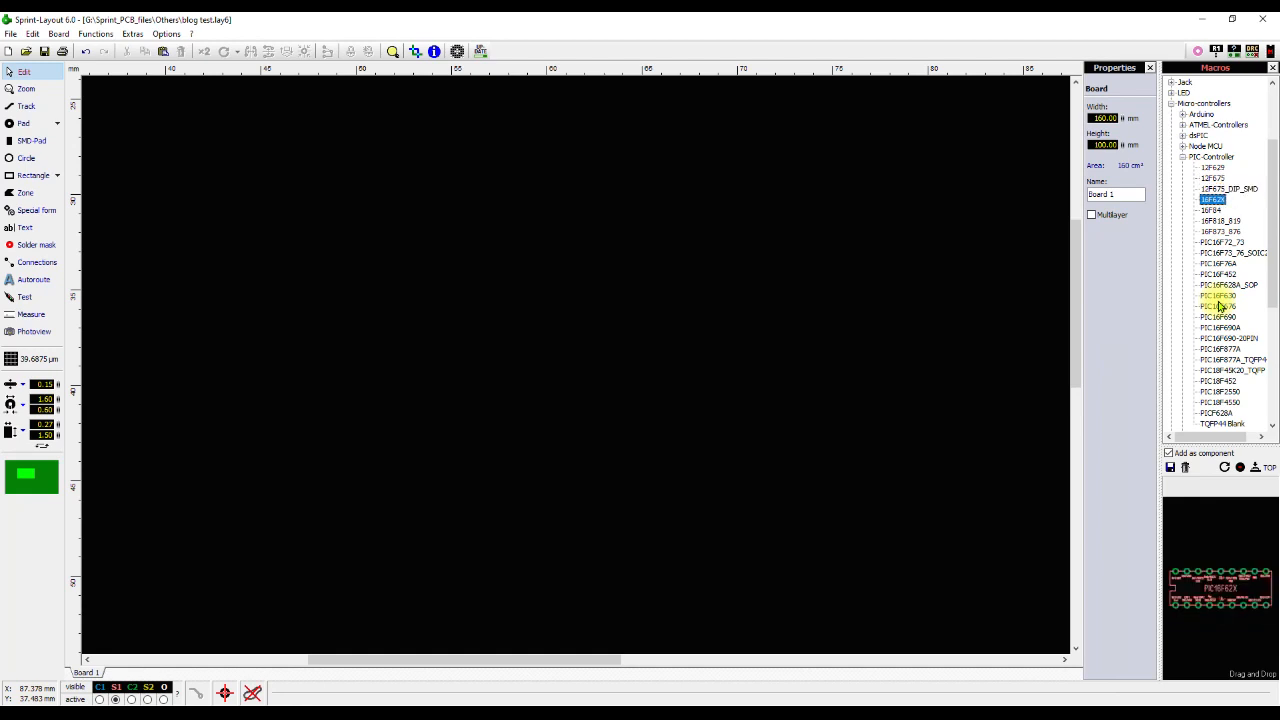
key(Up)
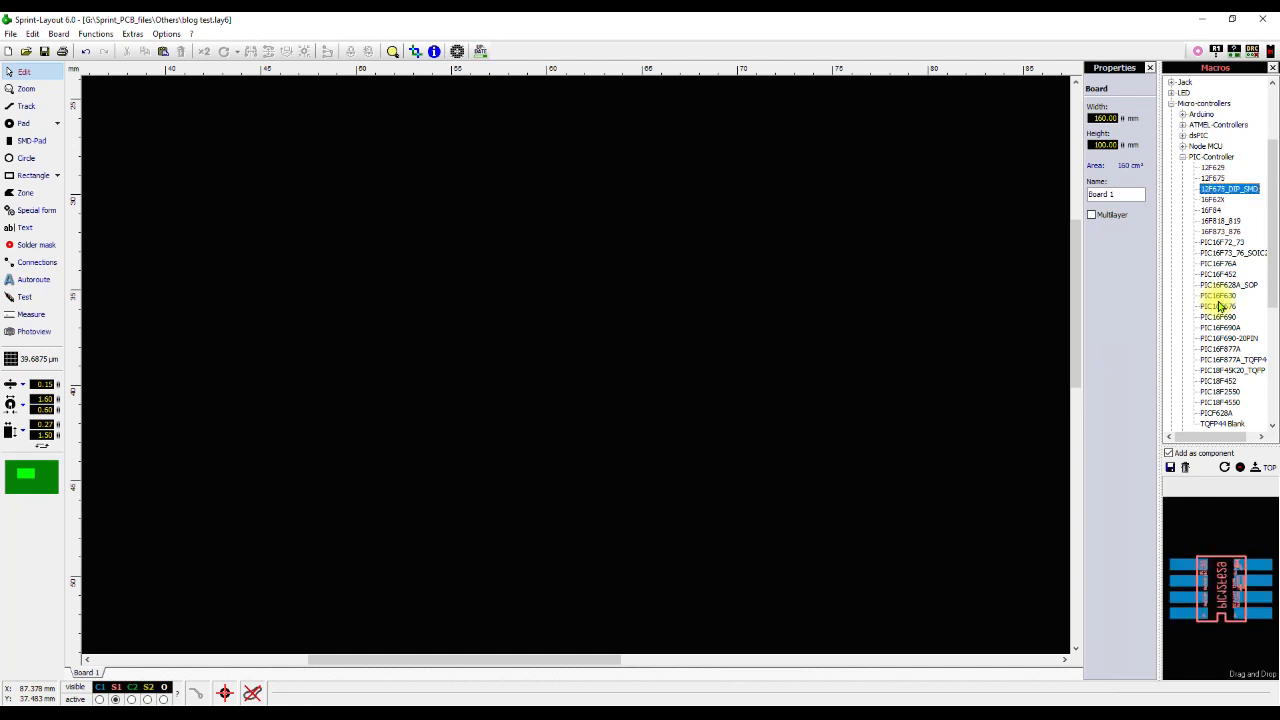
drag(1209, 582, 452, 344)
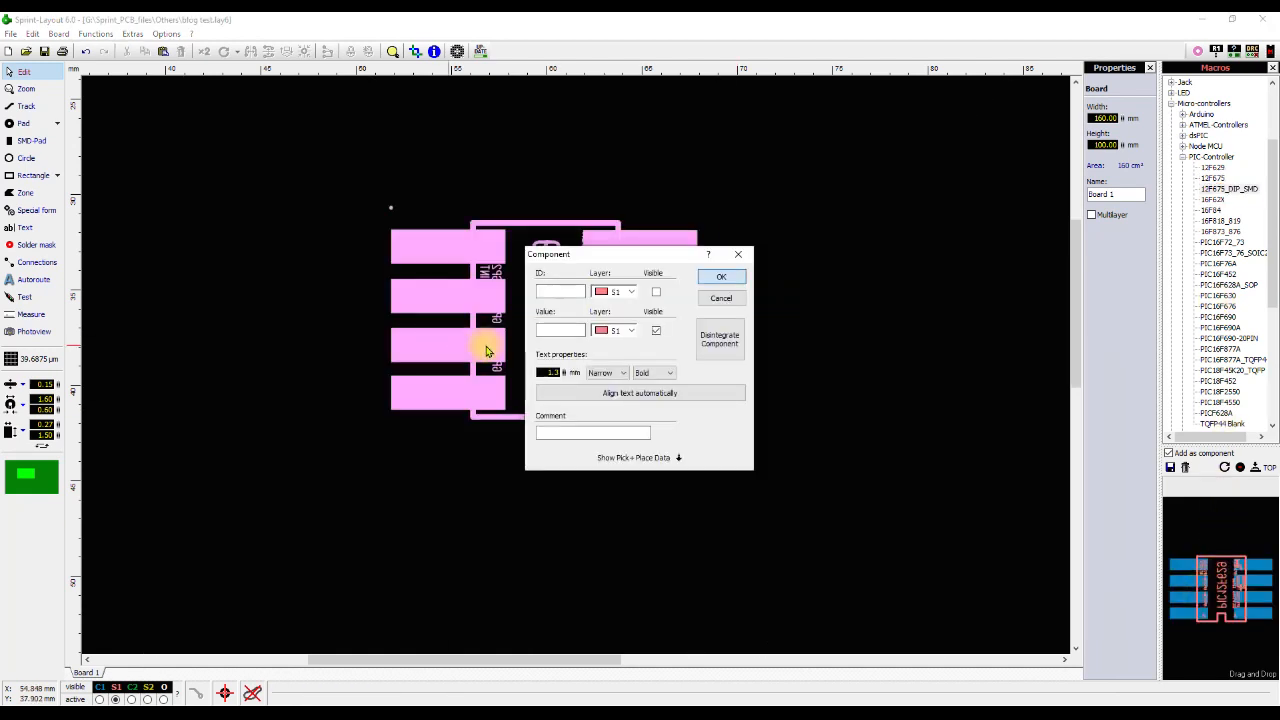
click(745, 258)
click(771, 348)
Rotate the placed PIC12F629 footprint by 180 degrees and mirror it horizontally.
click(534, 421)
key(ctrl+r)
key(ctrl+r)
key(ctrl+r)
key(ctrl+r)
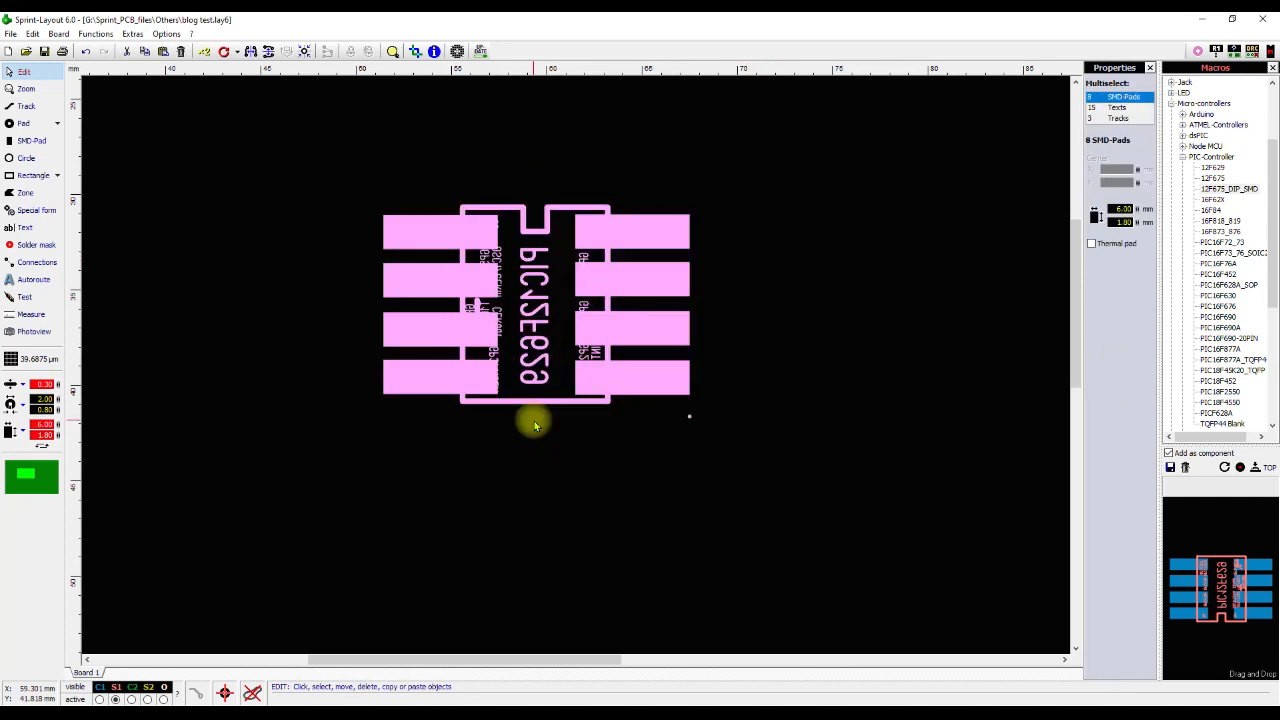
click(566, 446)
click(610, 324)
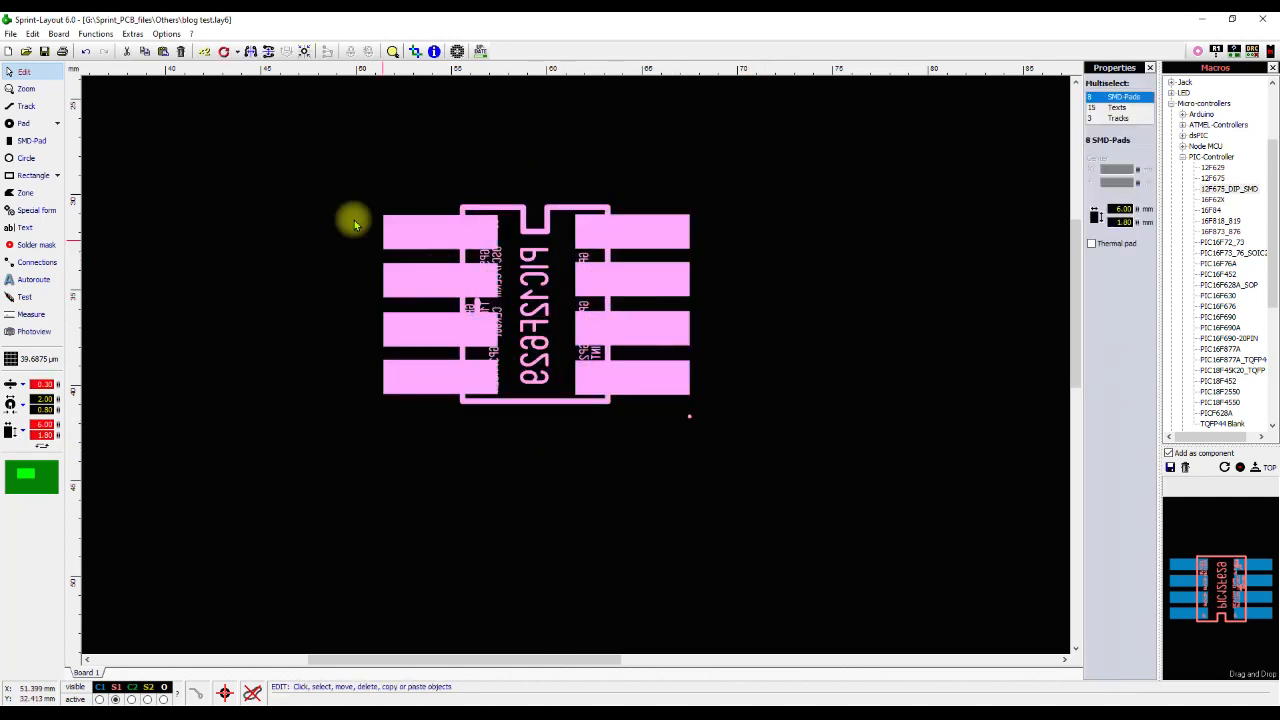
click(251, 51)
key(Return)
click(690, 418)
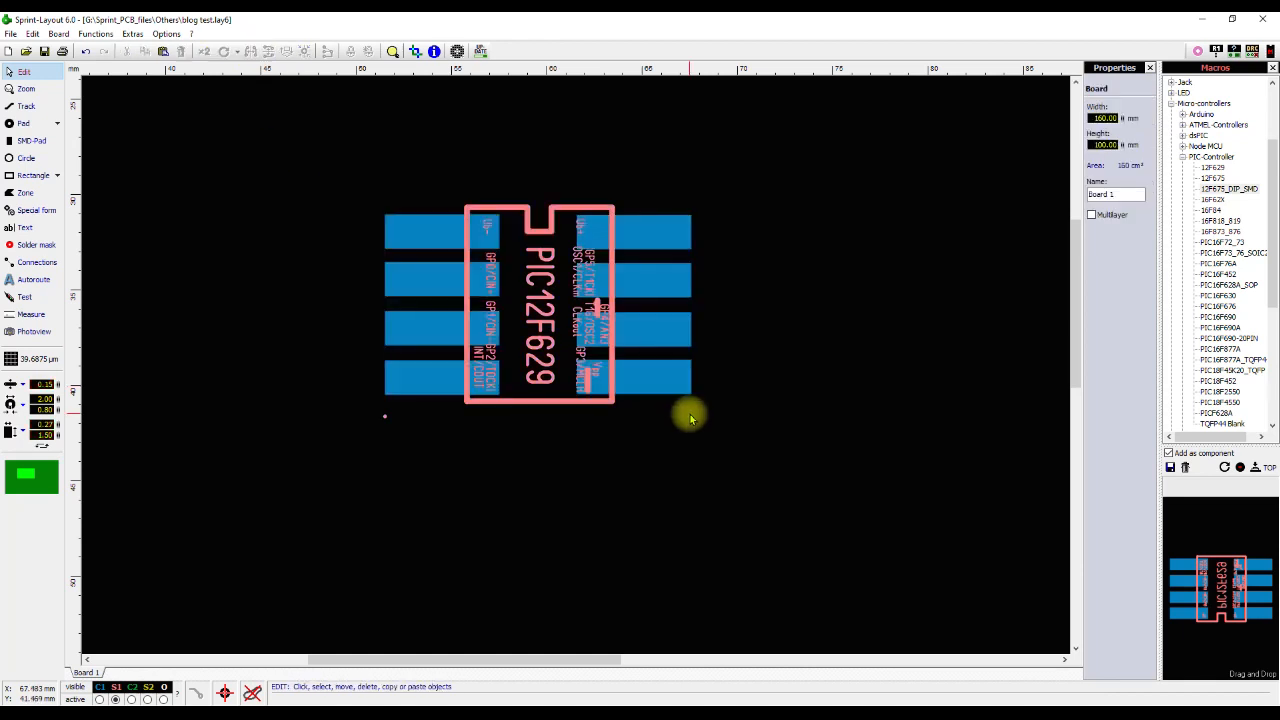
Select the entire PIC12F629 footprint, including its SMD pads, texts and outline, and delete it from the board.
scroll(585, 345, up, 1)
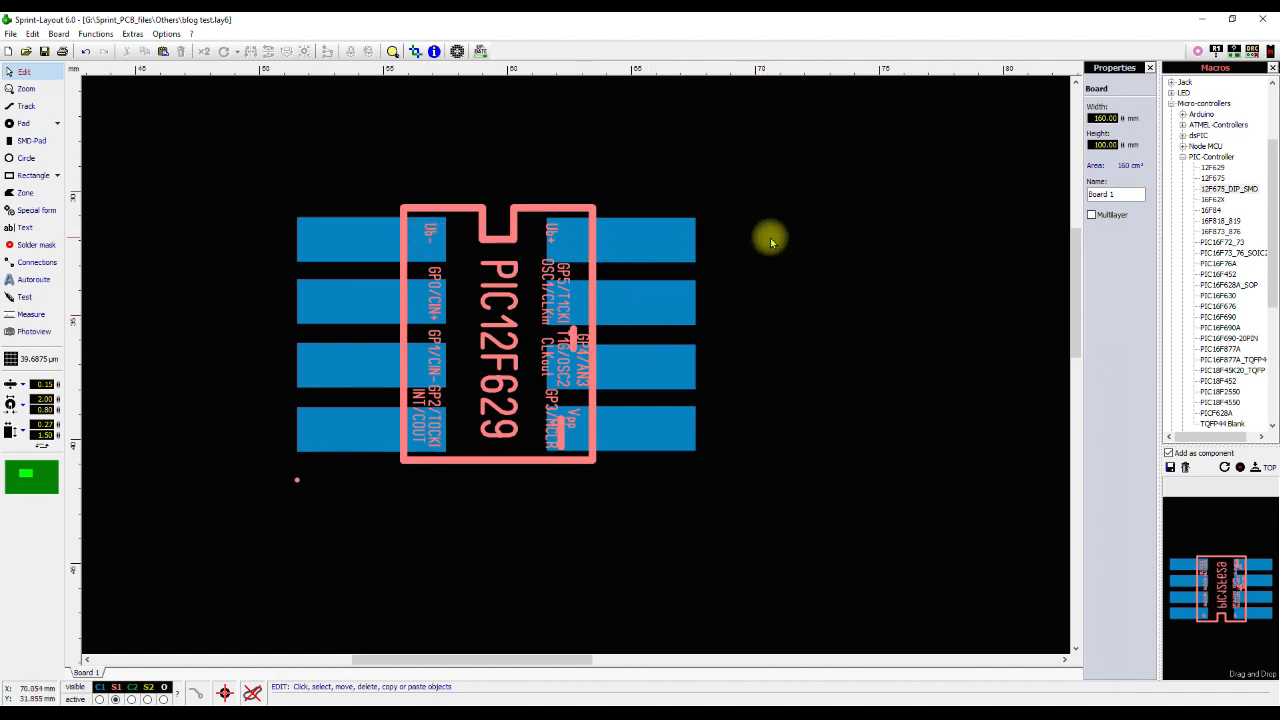
click(328, 240)
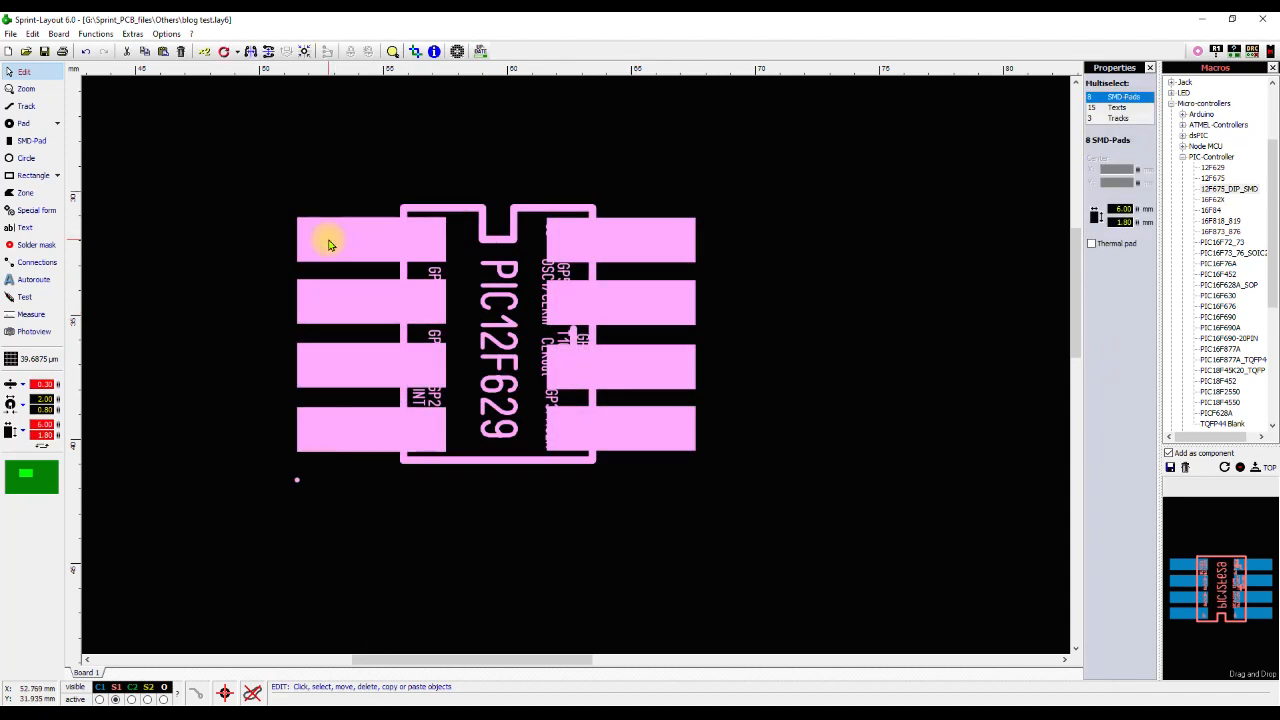
click(769, 274)
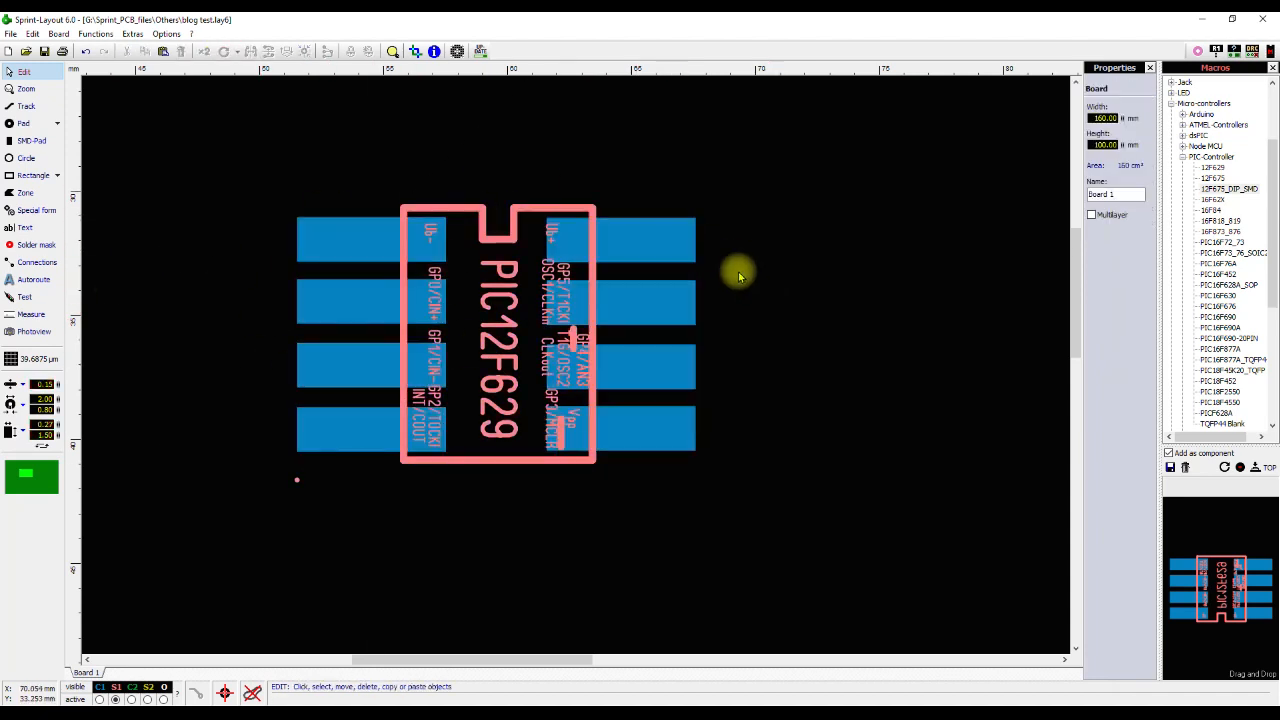
click(510, 230)
click(781, 321)
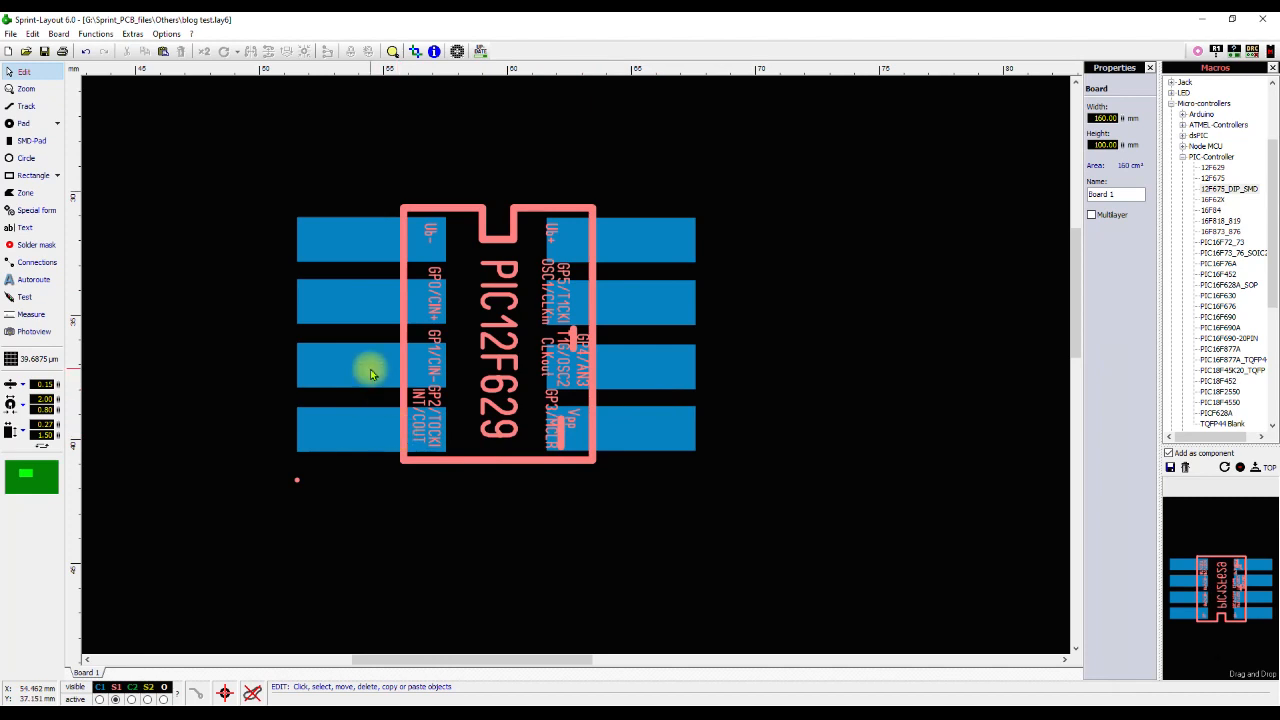
drag(271, 180, 804, 530)
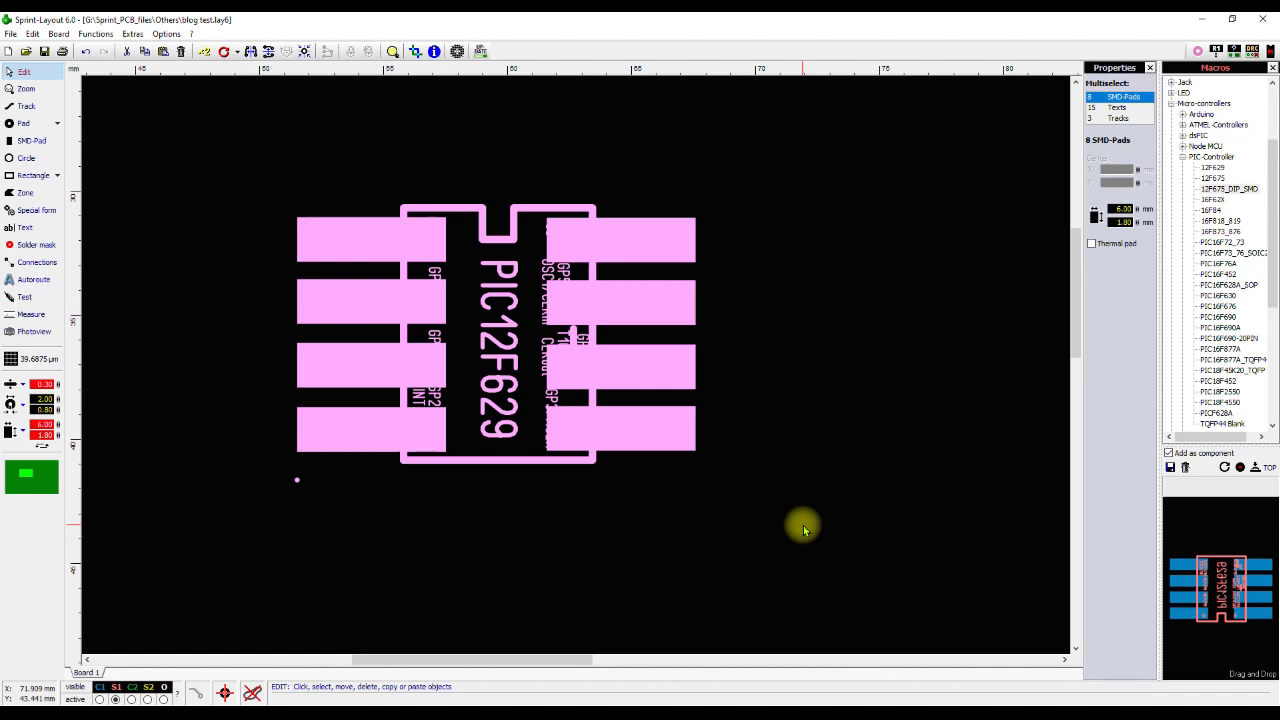
key(Delete)
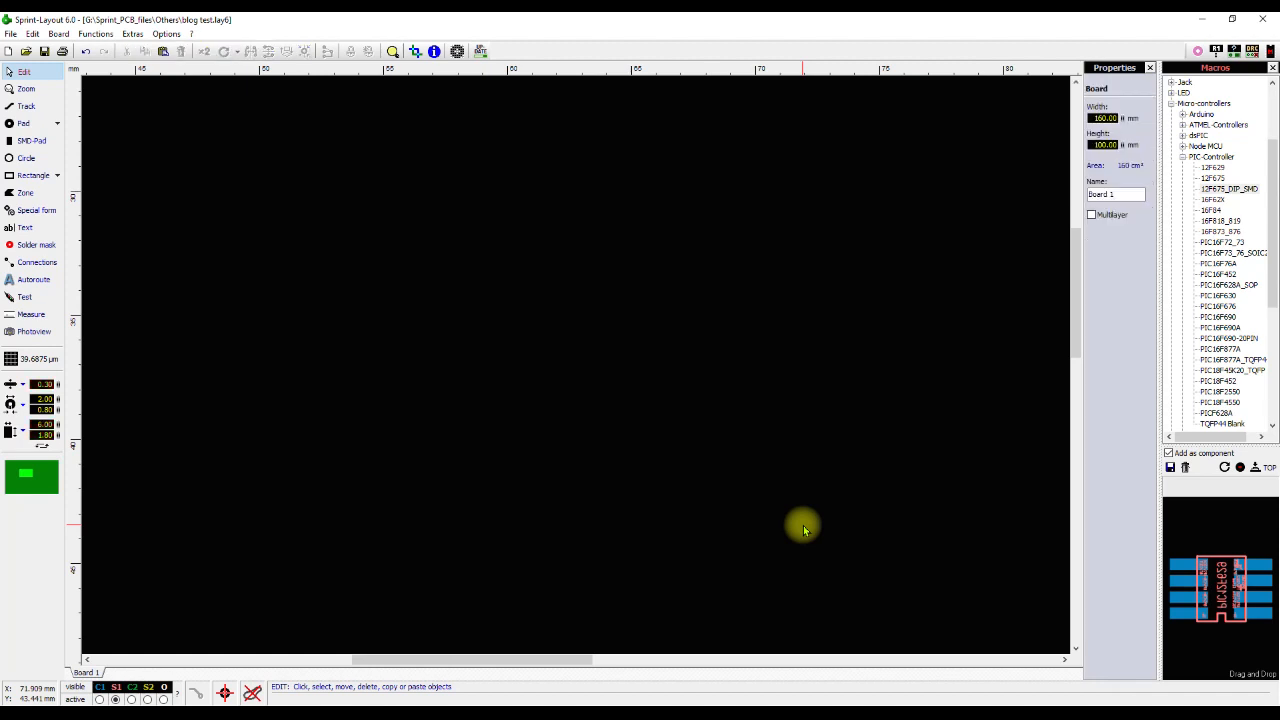
Switch to Foxit Reader and review the relay features on the first page of the 29-SLA-12VDC-SL-C datasheet.
click(668, 706)
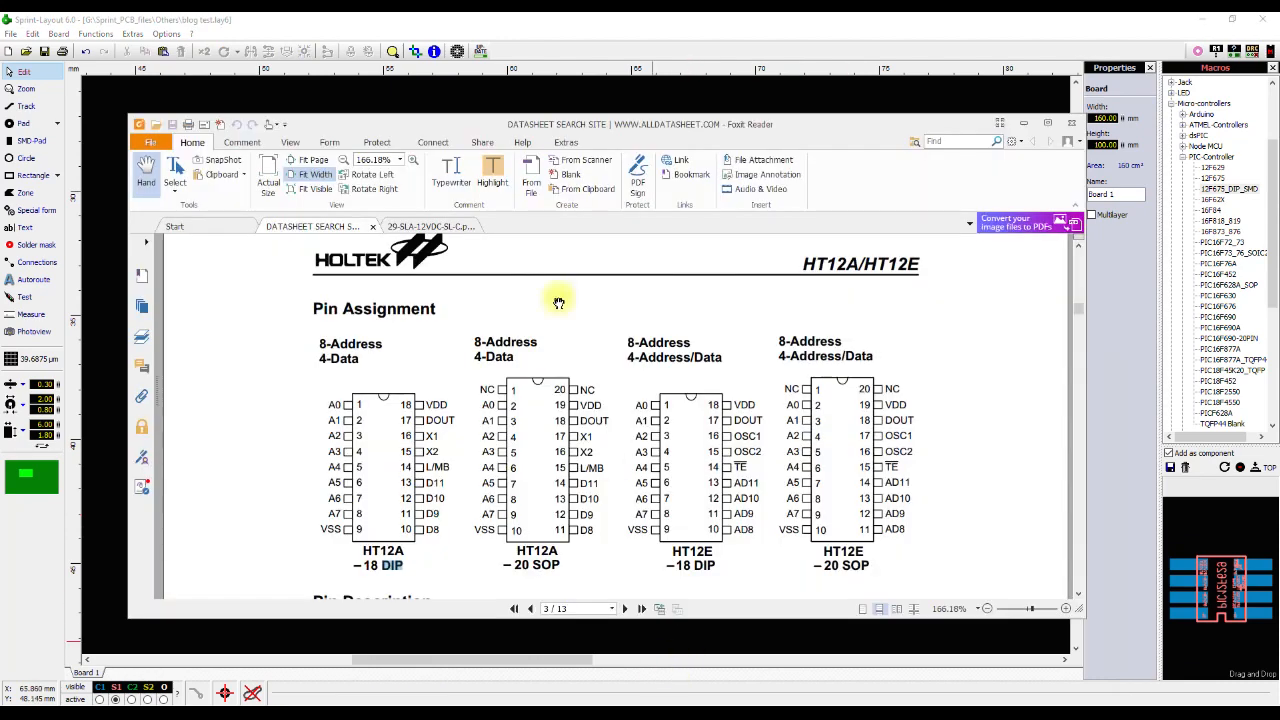
click(425, 226)
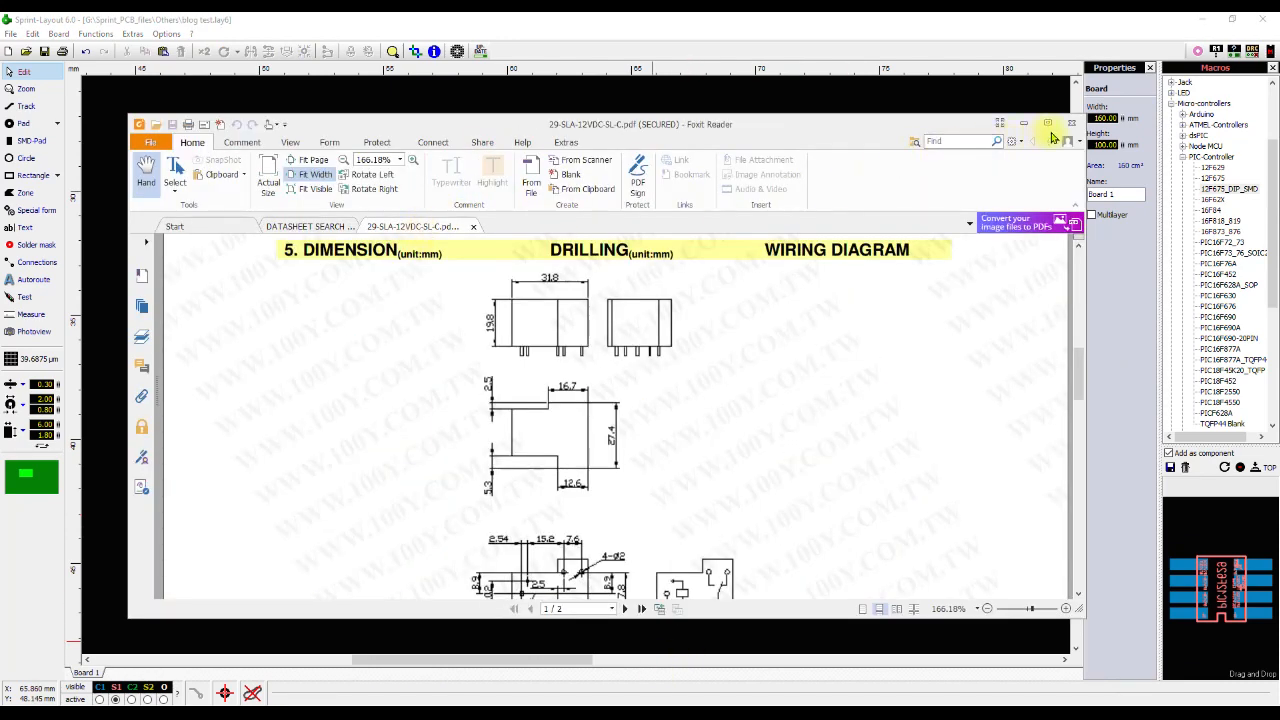
click(1055, 132)
drag(1273, 352, 1276, 220)
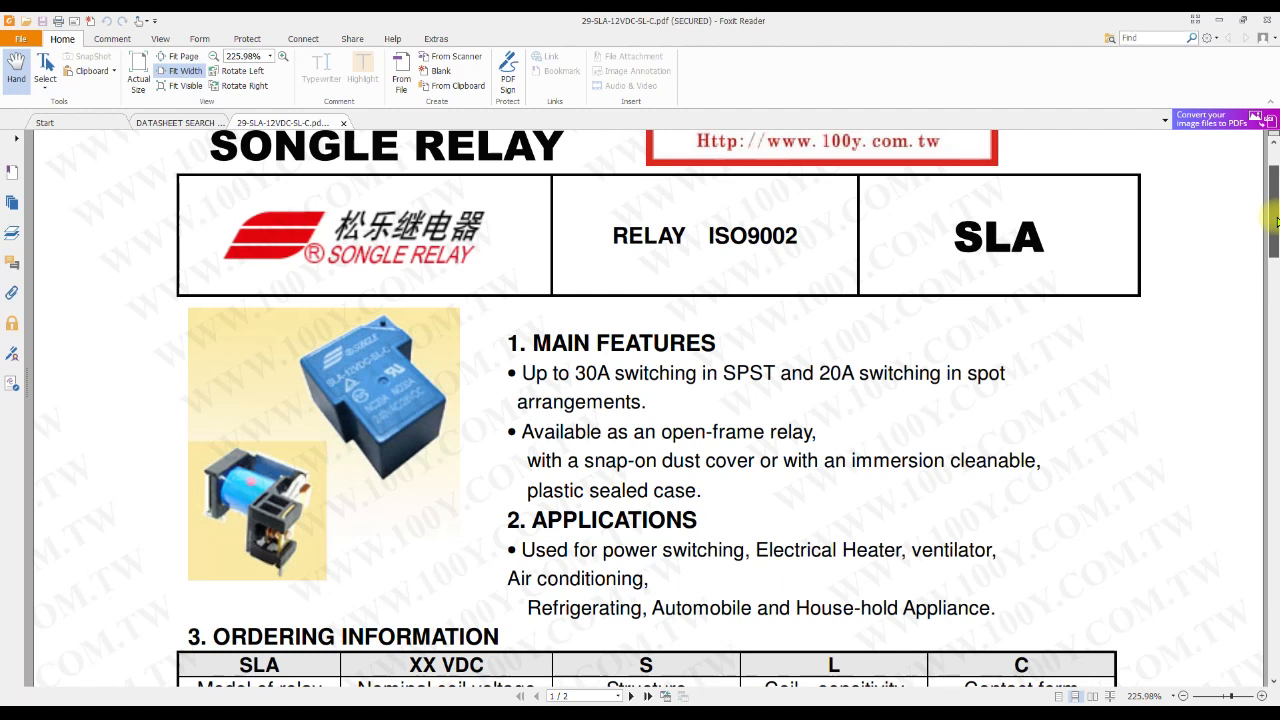
scroll(1277, 220, up, 1)
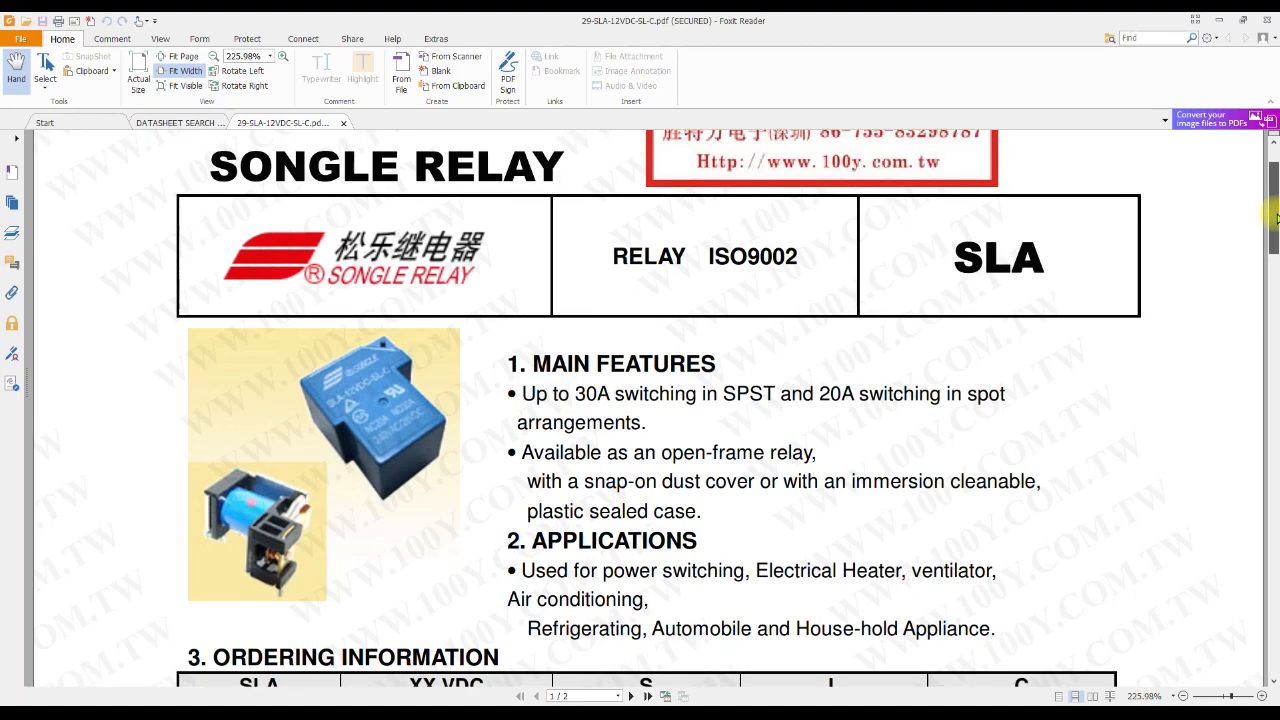
Examine the relay's dimension, drilling and wiring drawings in section 5 of the datasheet at 300% zoom.
drag(1277, 218, 1277, 357)
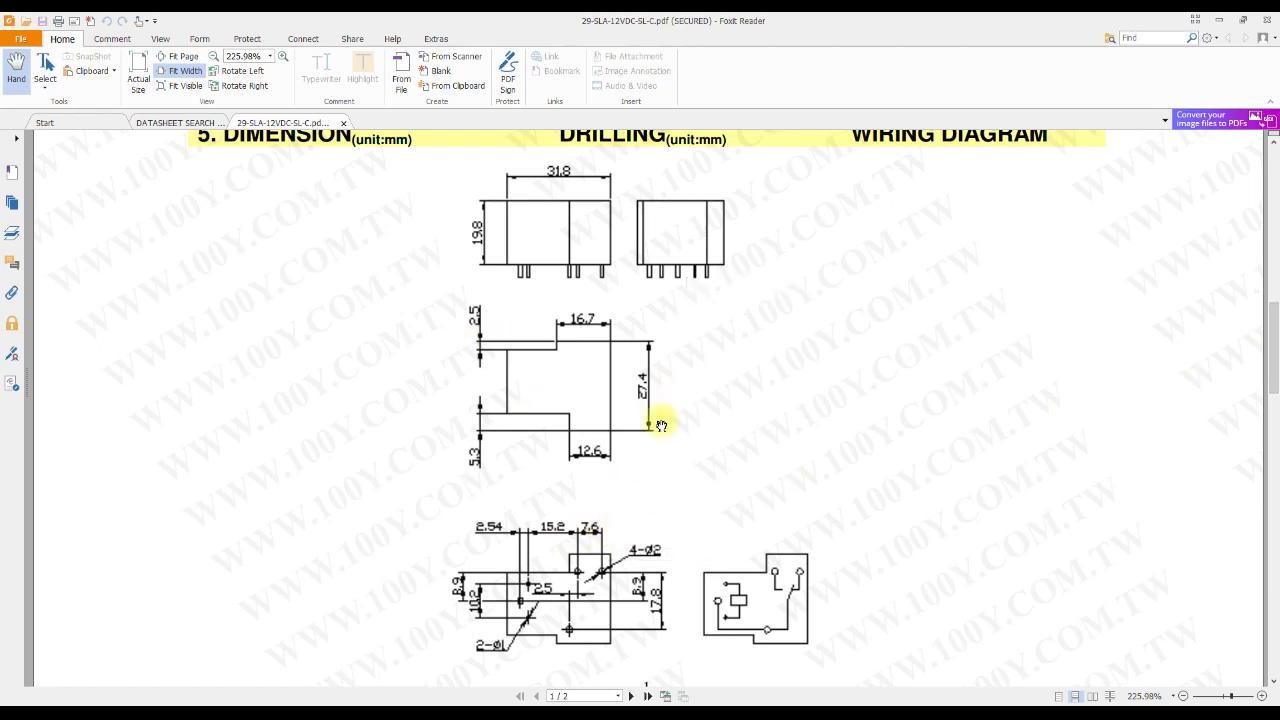
scroll(667, 457, down, 2)
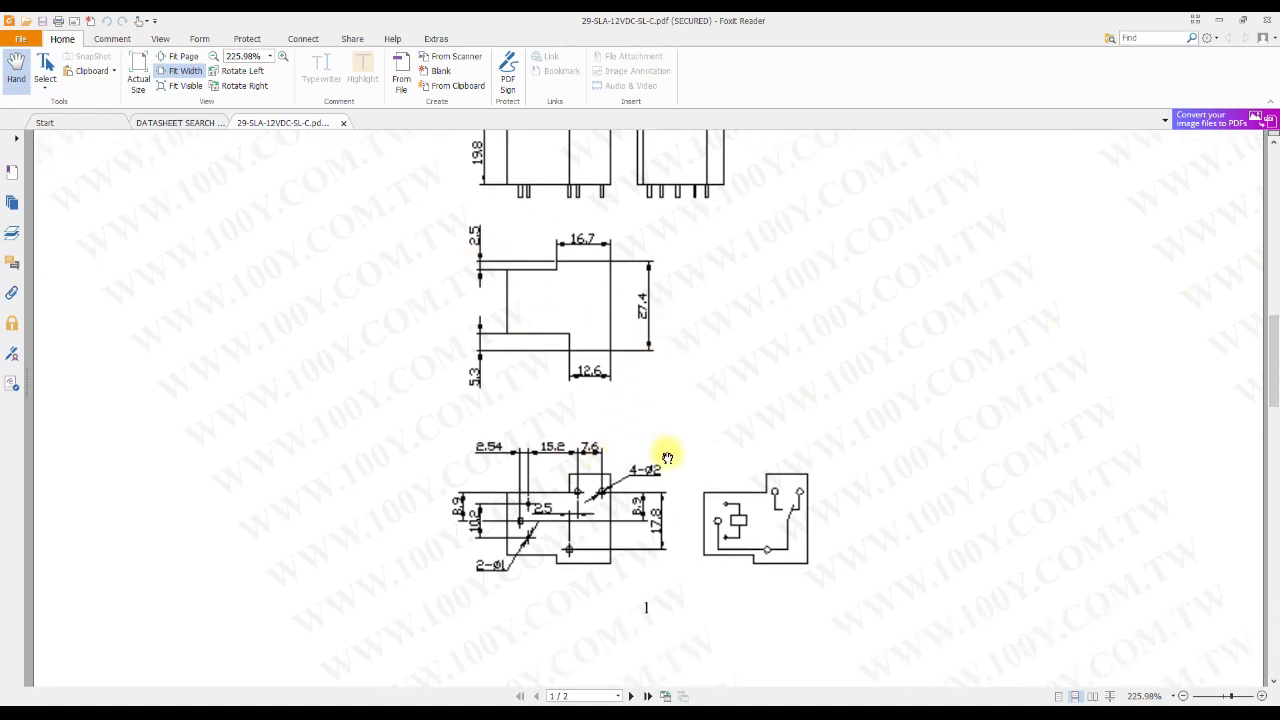
scroll(665, 452, up, 3)
scroll(709, 489, down, 1)
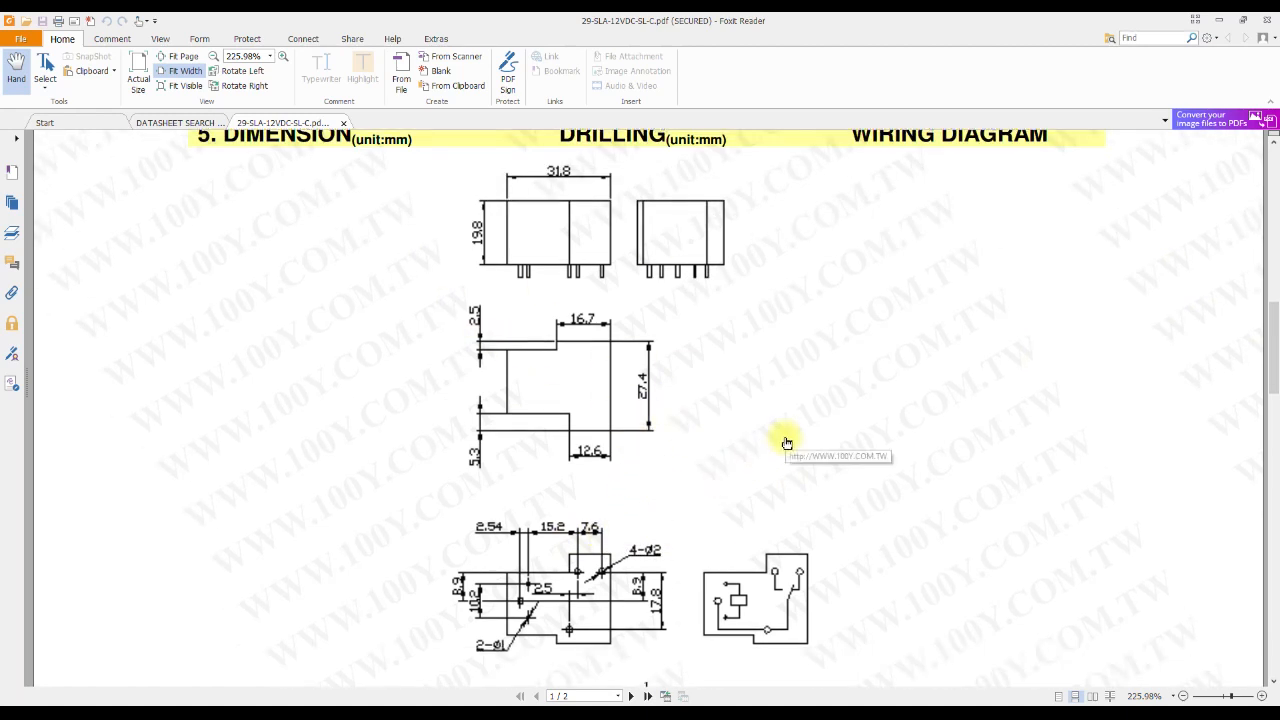
ctrl+scroll(787, 443, up, 1)
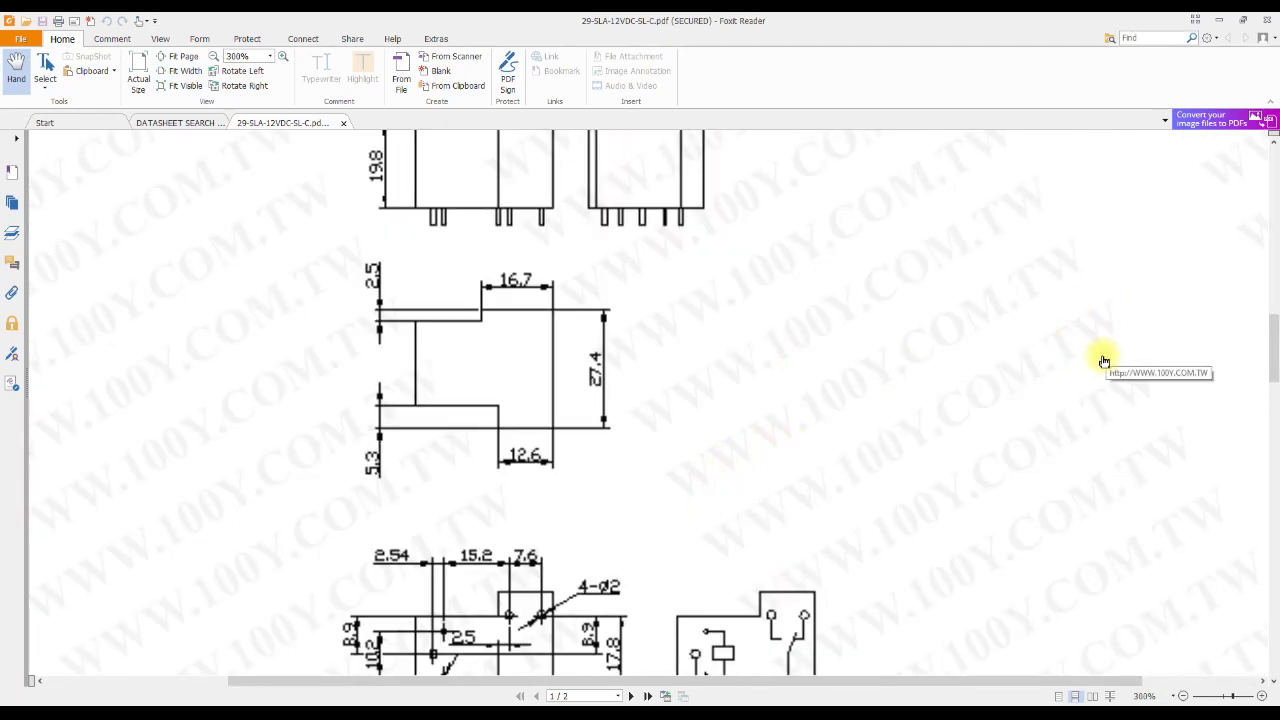
scroll(1104, 361, up, 1)
drag(1275, 348, 1275, 335)
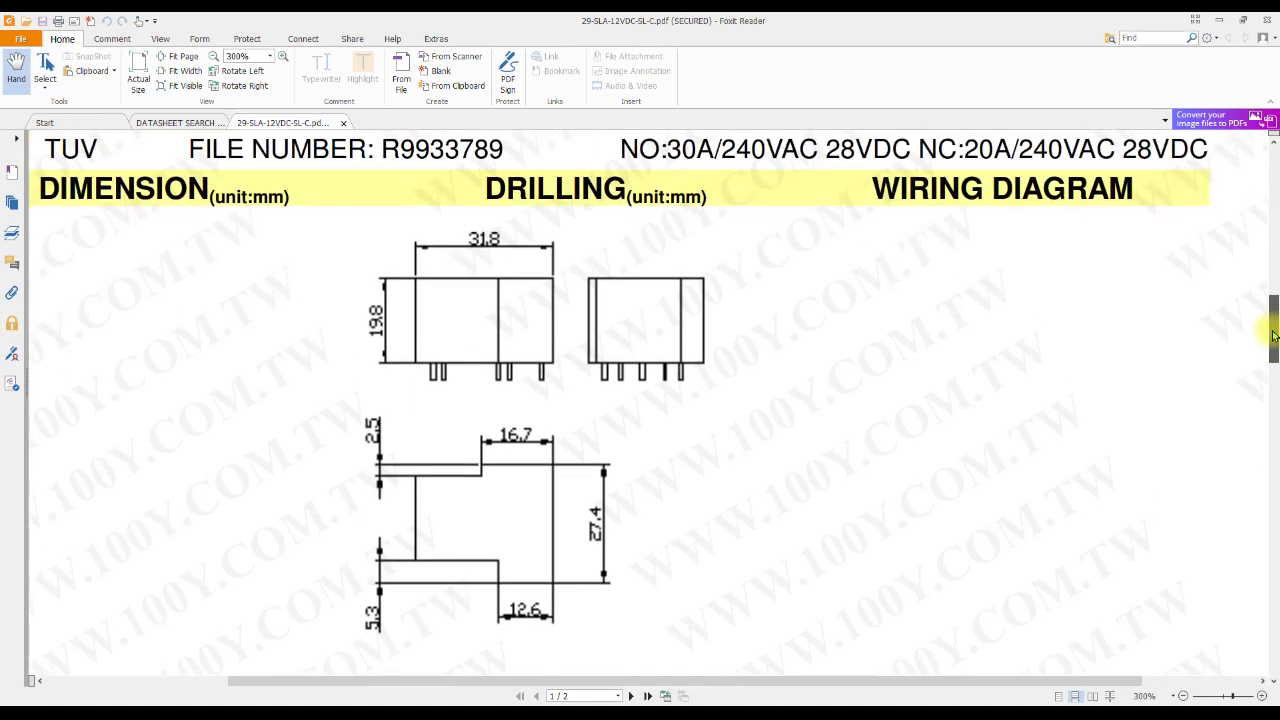
drag(1275, 335, 1275, 341)
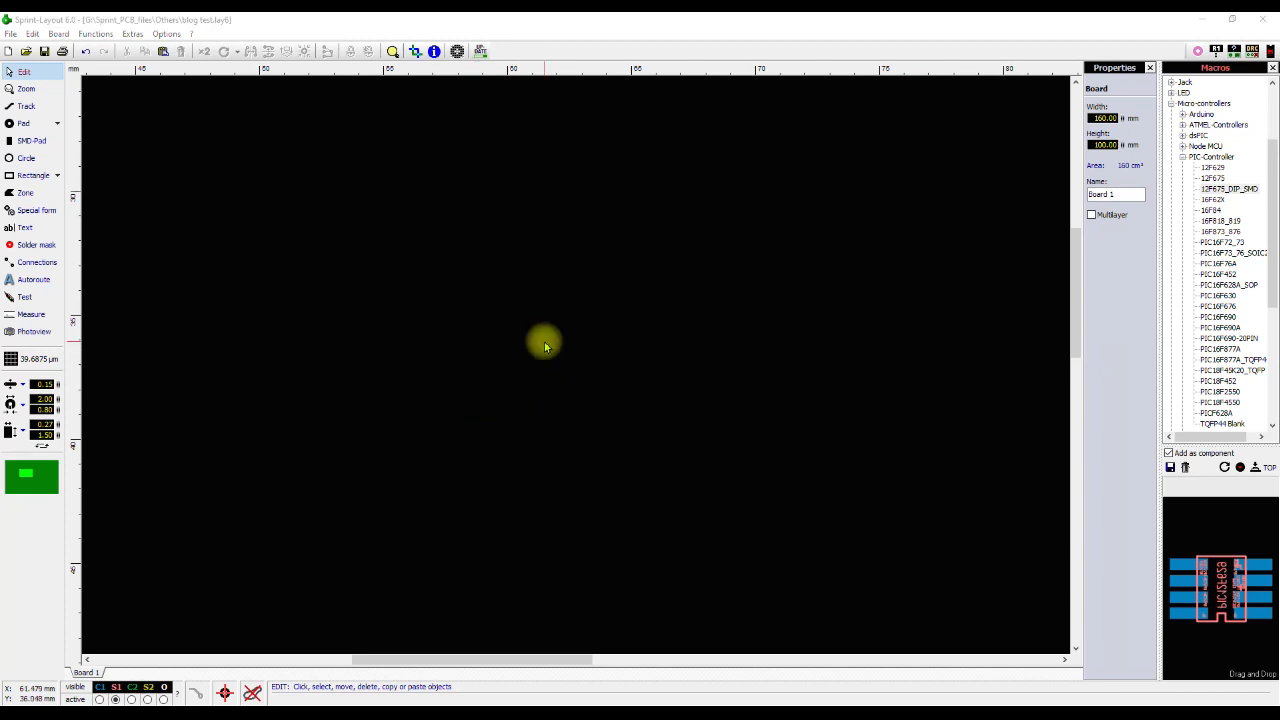
In Sprint-Layout, set the pad size to 1.60 x 0.80 mm and place one pad at about X 55 mm, Y -30.7 mm.
click(470, 235)
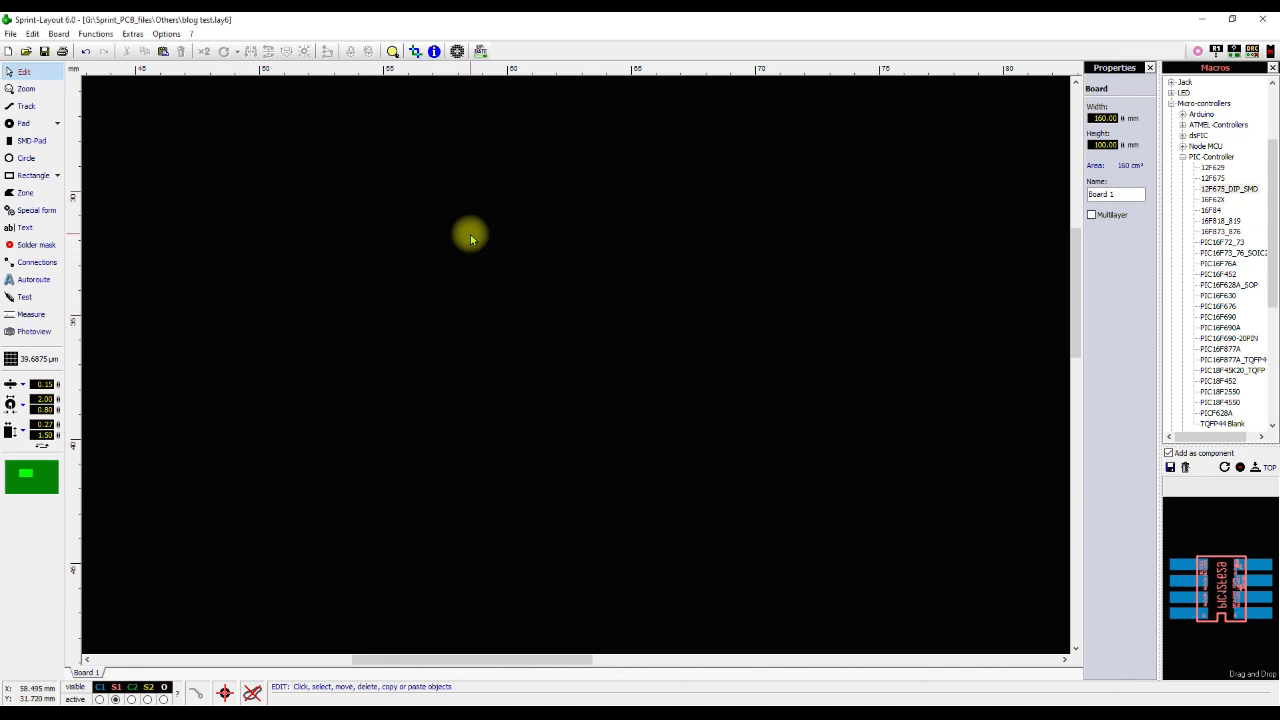
key(p)
right_click(336, 235)
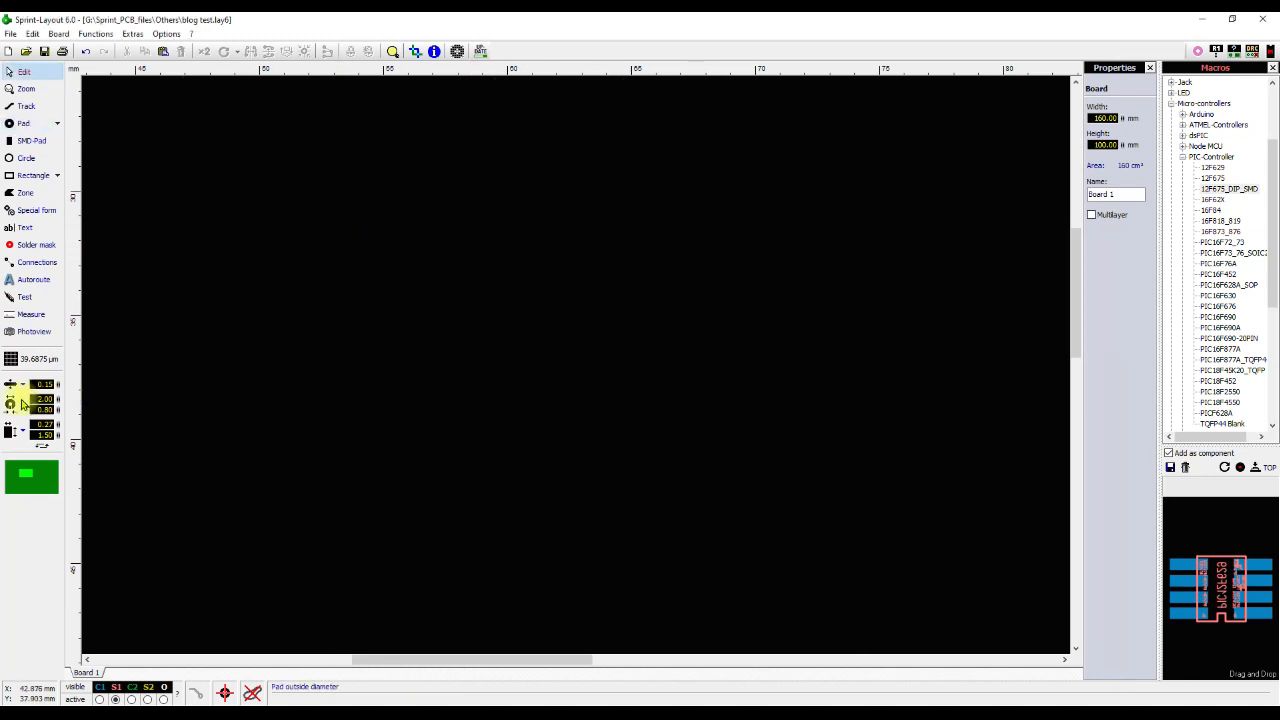
click(22, 404)
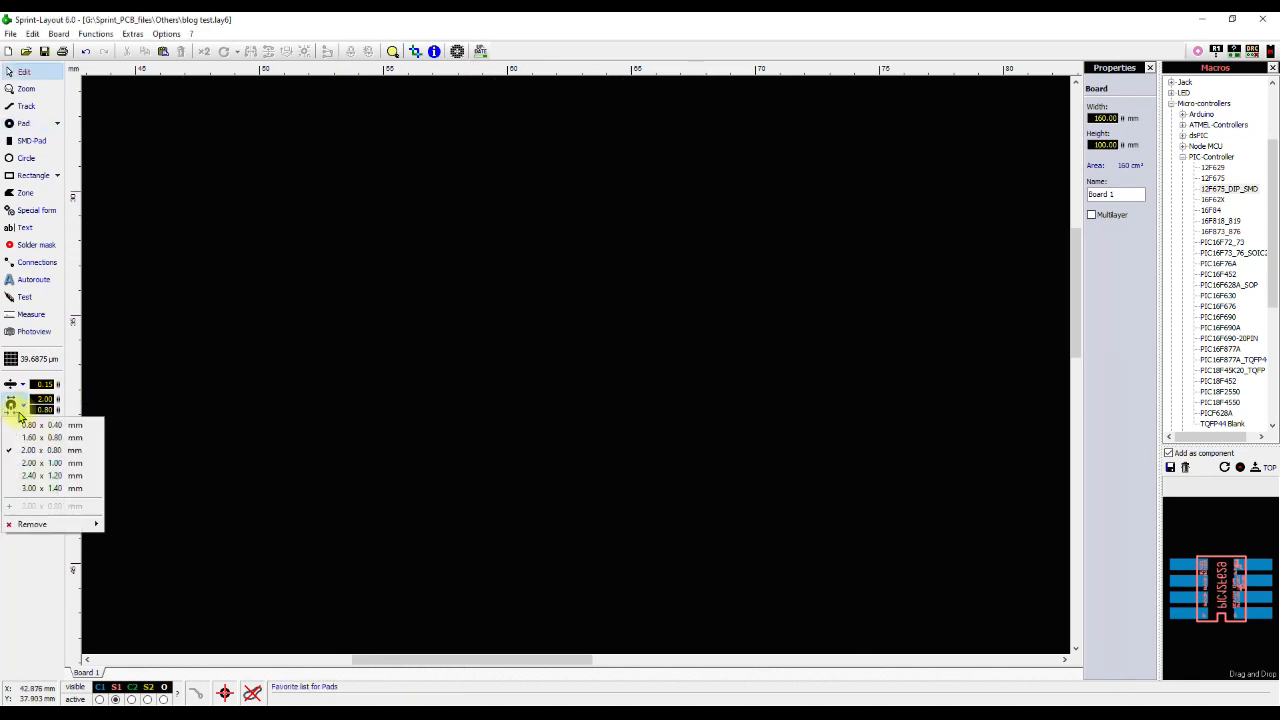
click(80, 437)
click(383, 209)
right_click(400, 225)
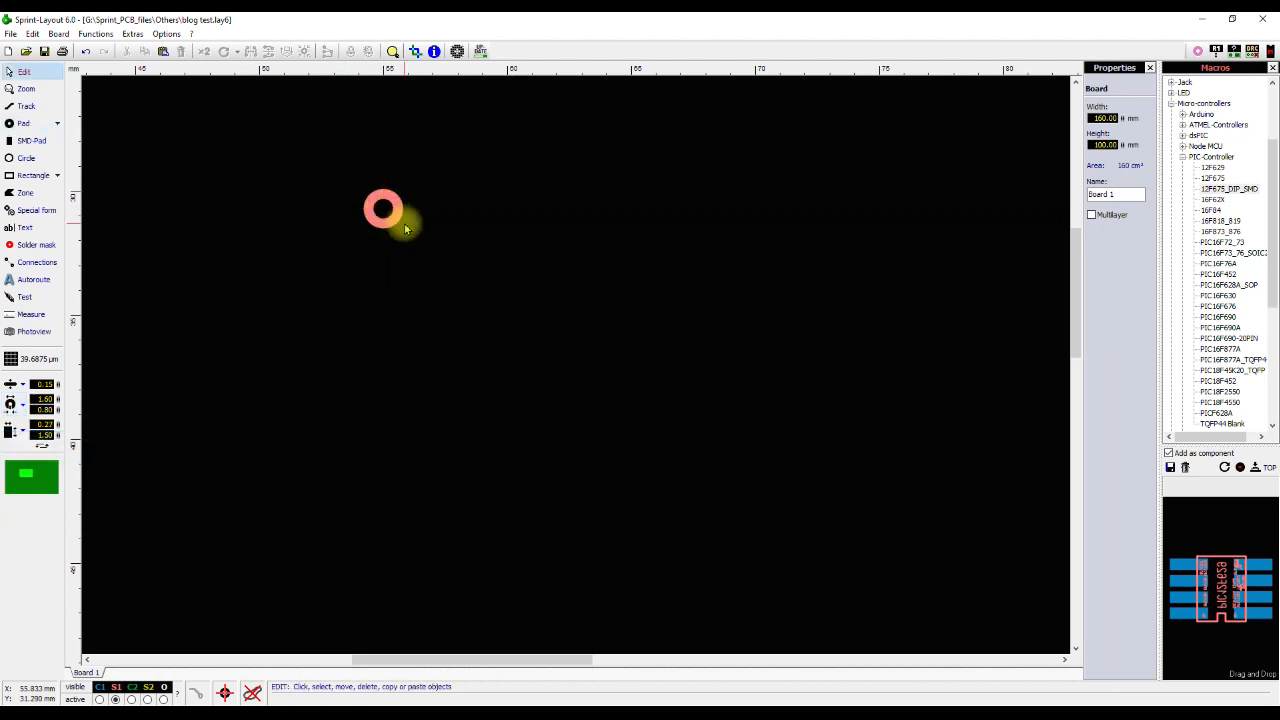
Tile the pad into a single row of 2 horizontal pads with a spacing of 16.7 mm.
click(393, 214)
right_click(393, 217)
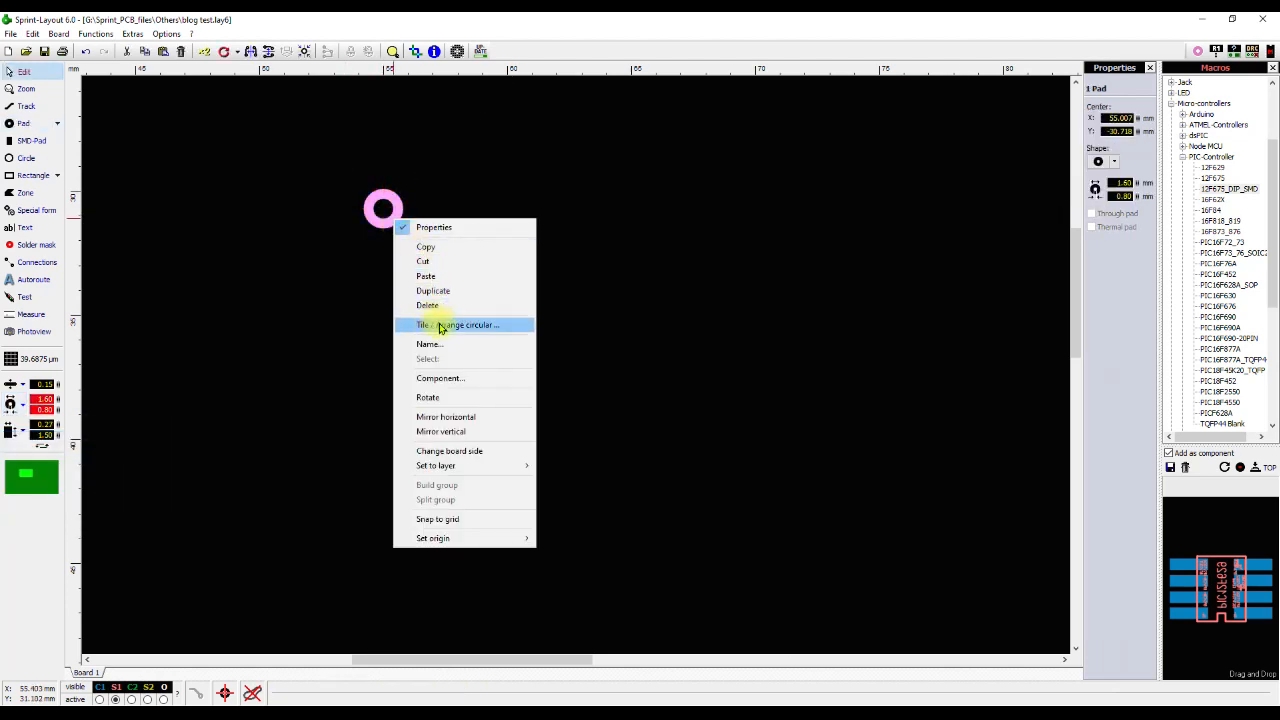
click(441, 326)
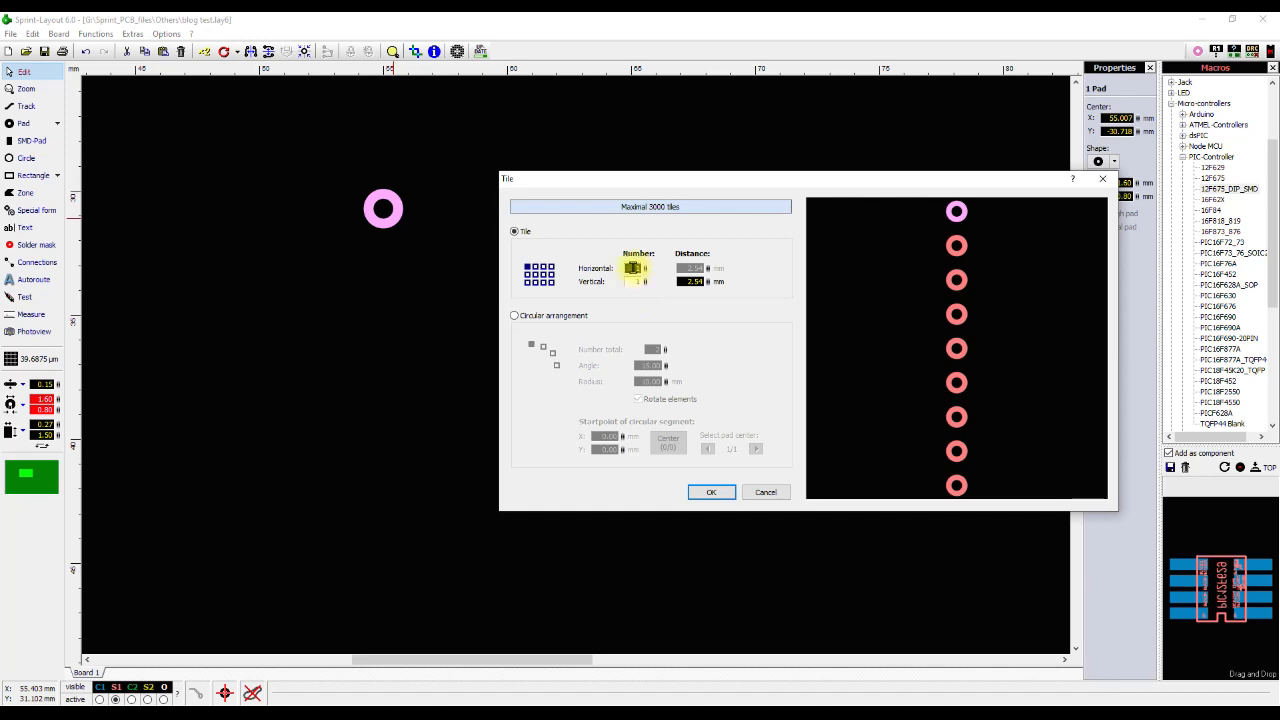
click(633, 268)
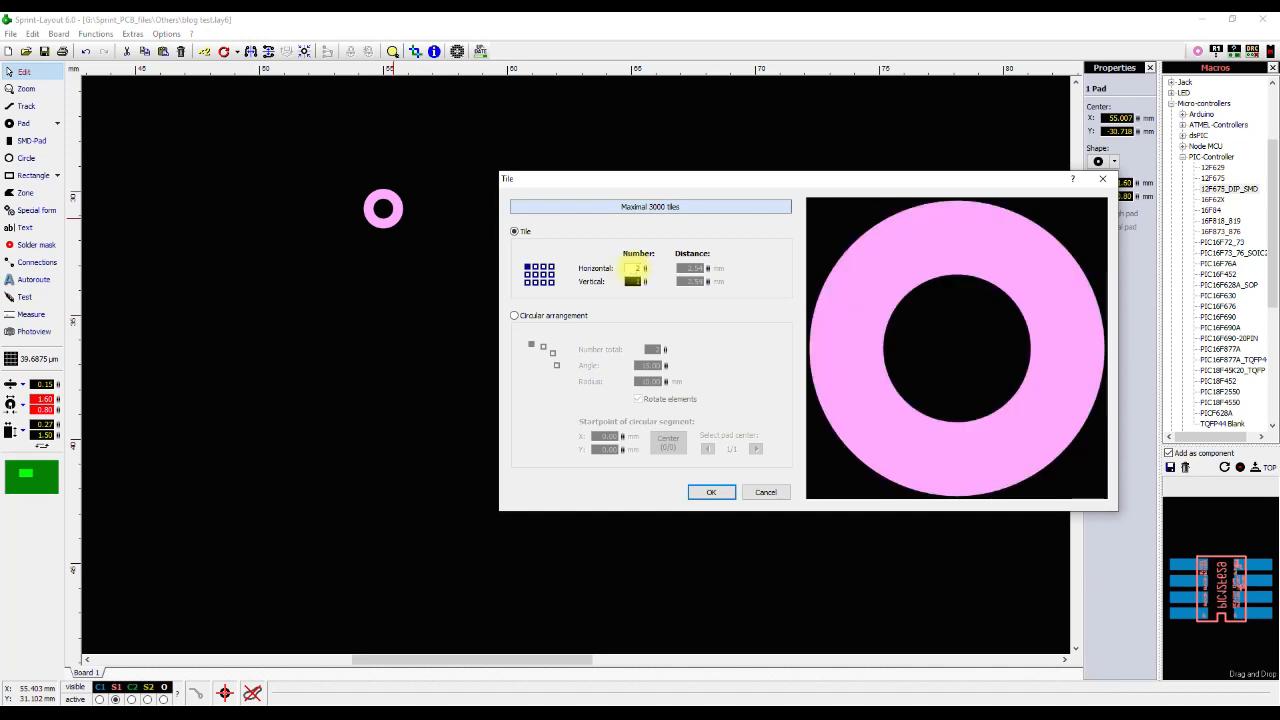
key(Tab)
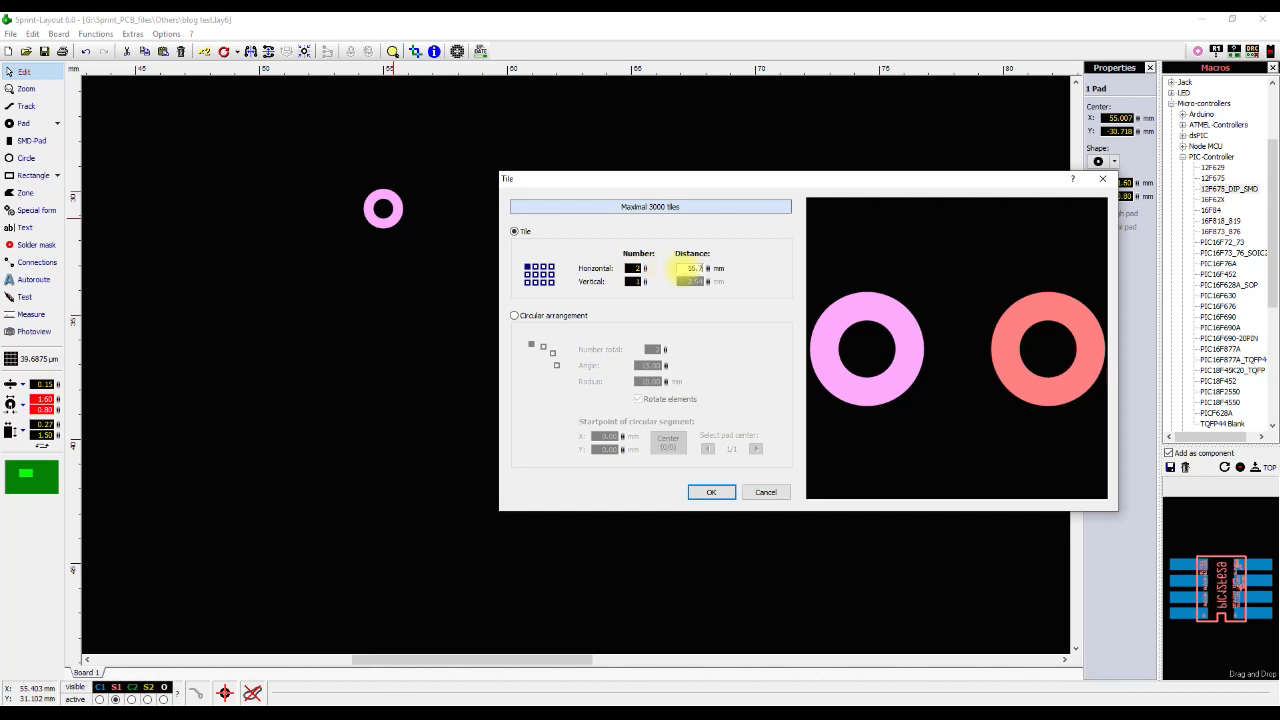
key(Return)
key(Return)
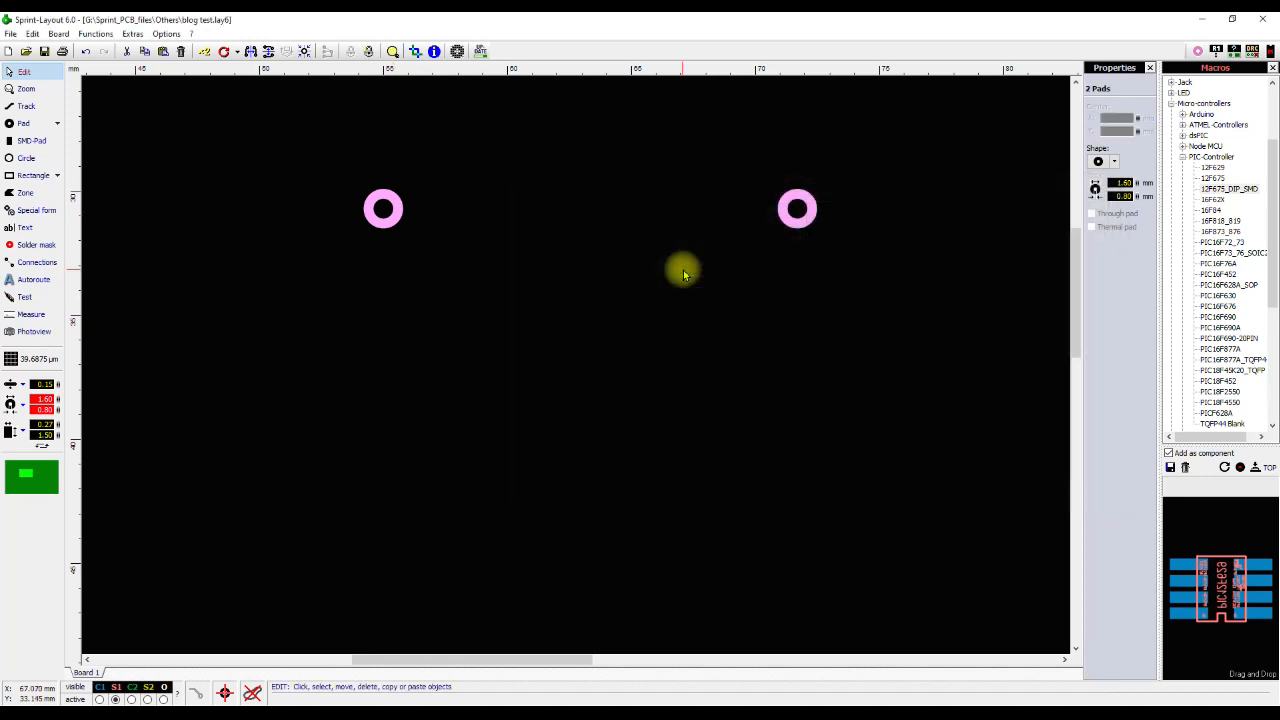
Draw a straight 0.15 mm wide track joining the centres of the two pads.
key(F4)
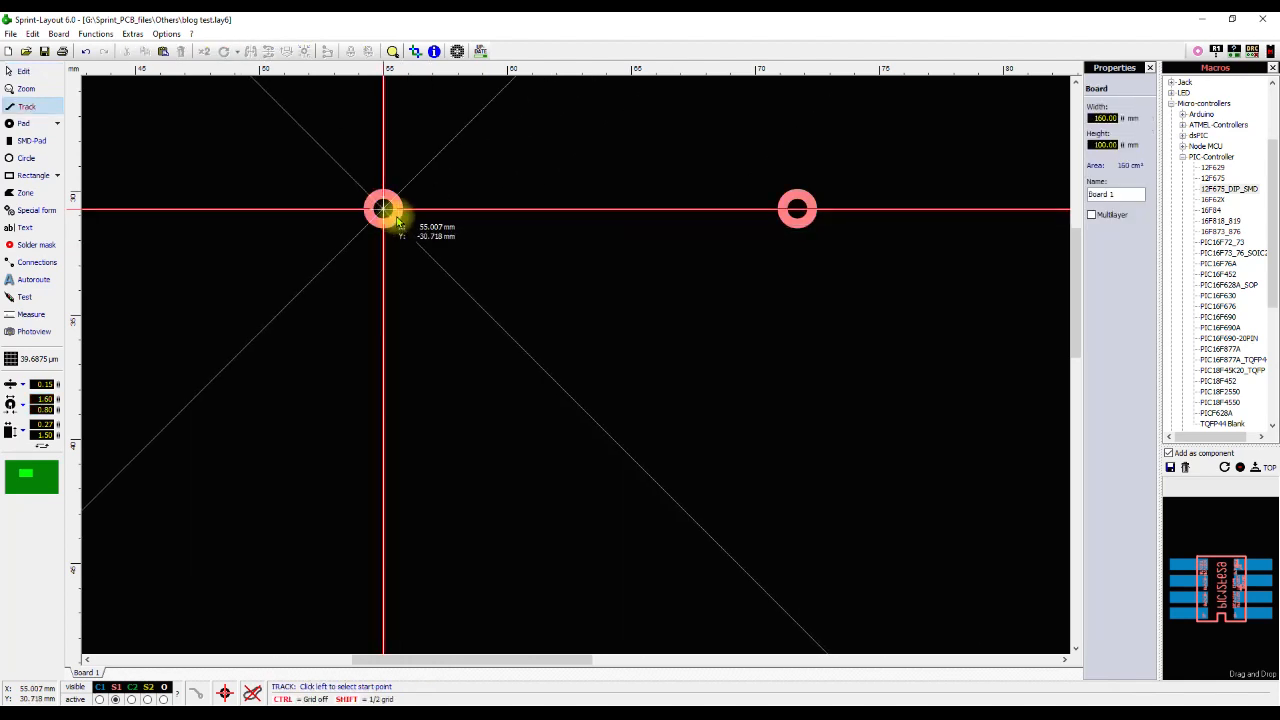
click(390, 214)
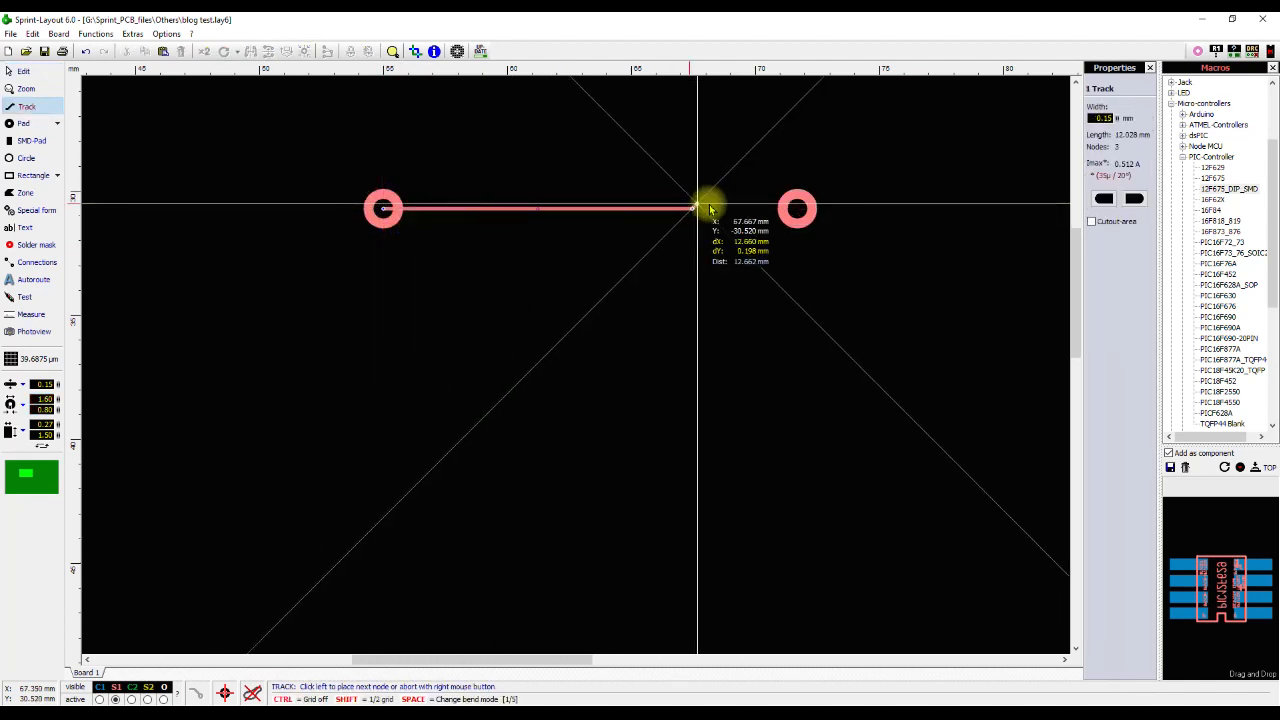
click(797, 208)
right_click(797, 208)
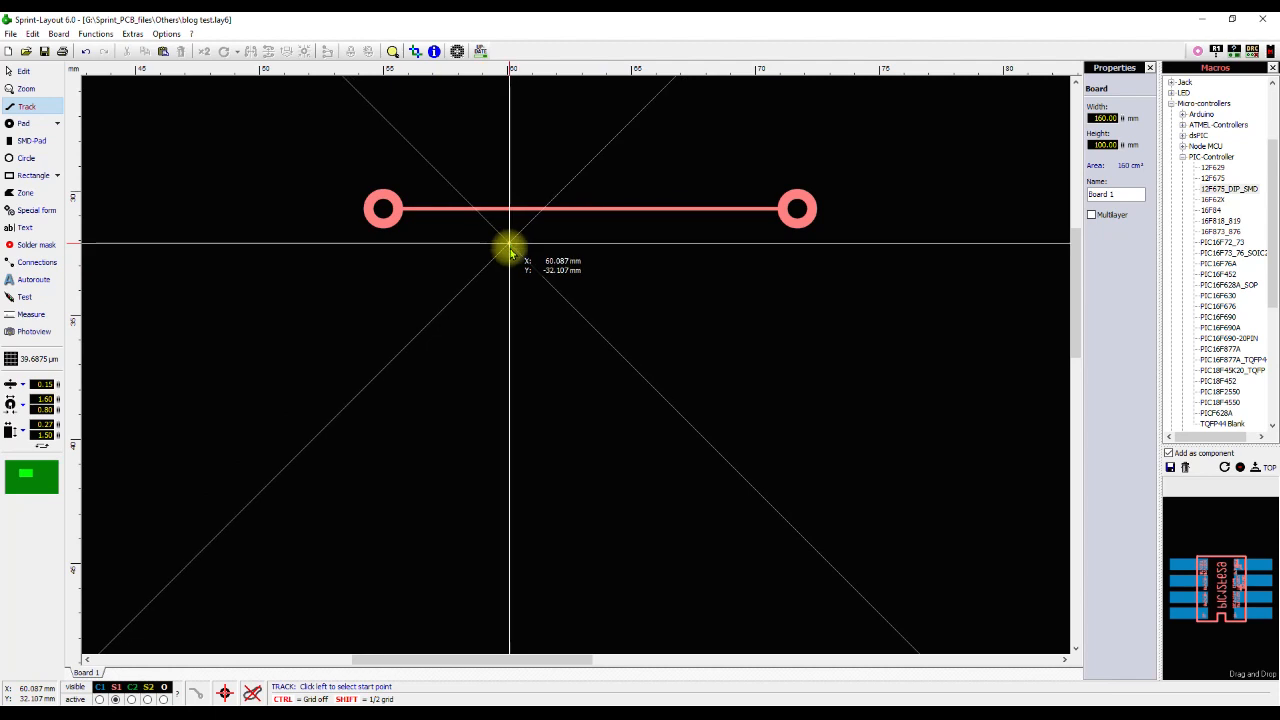
Finish the track and place a 1.60 x 0.80 mm pad below the left pad, at about X 55.1 mm, Y -35.7 mm.
right_click(588, 351)
click(388, 224)
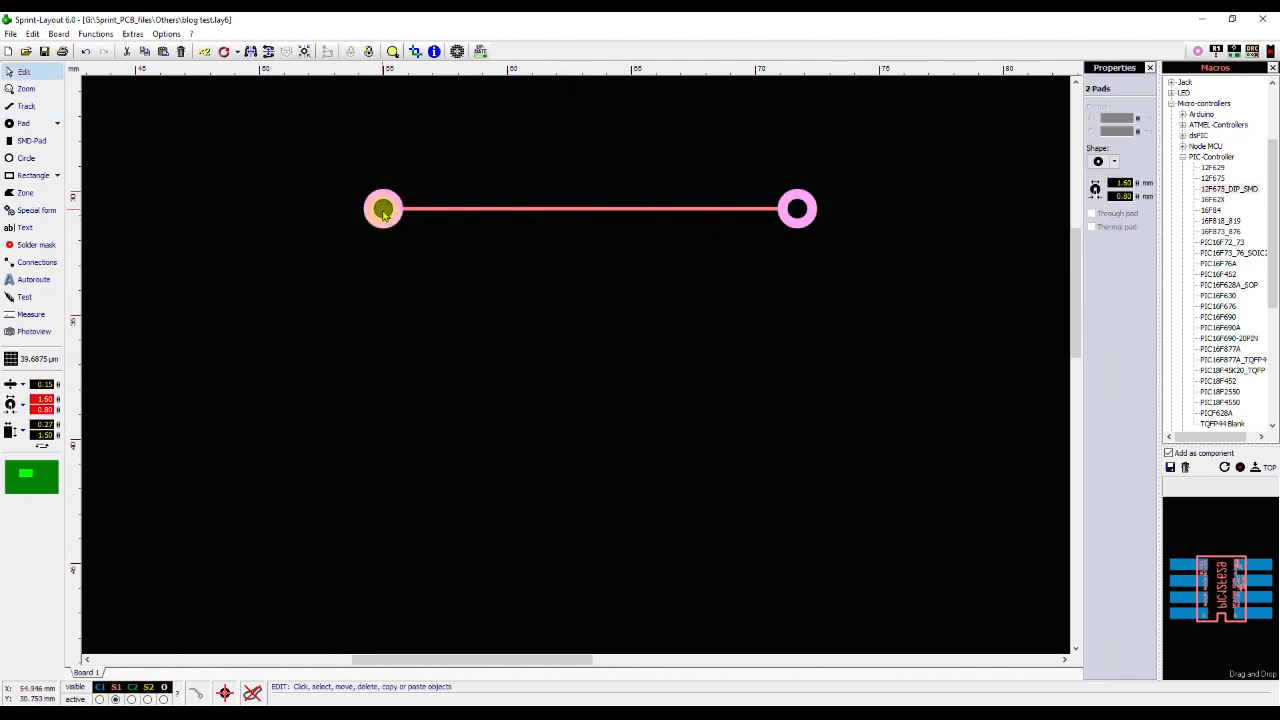
key(F4)
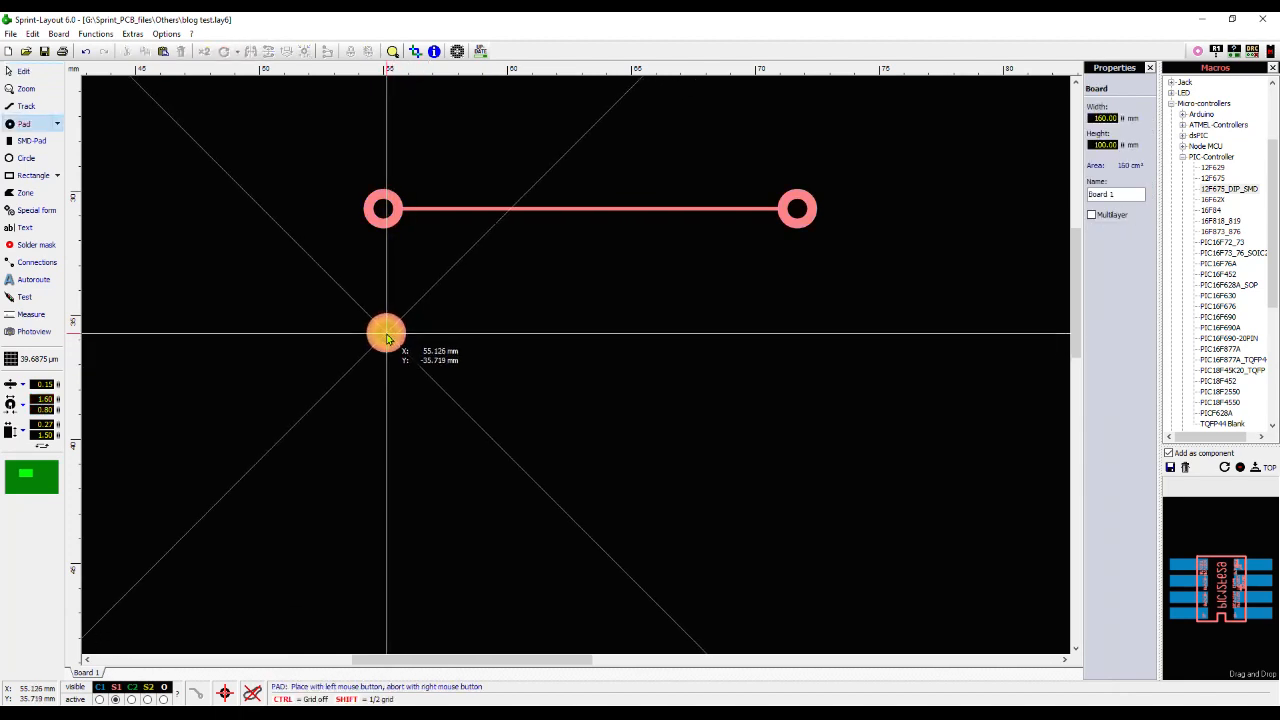
click(387, 336)
right_click(388, 338)
Tile the new pad into 2 horizontal pads spaced 12.6 mm apart, and move the pair down to about Y -40 mm.
right_click(388, 338)
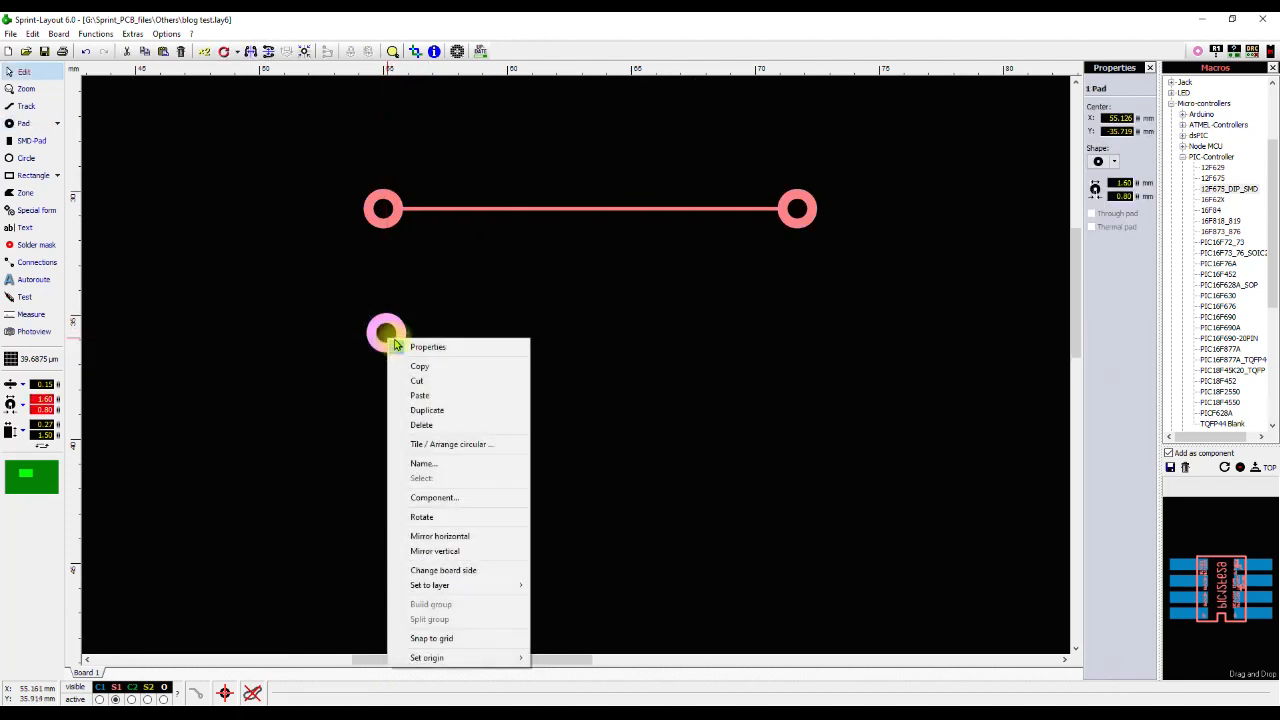
click(447, 444)
double_click(684, 267)
text(12.6)
key(Return)
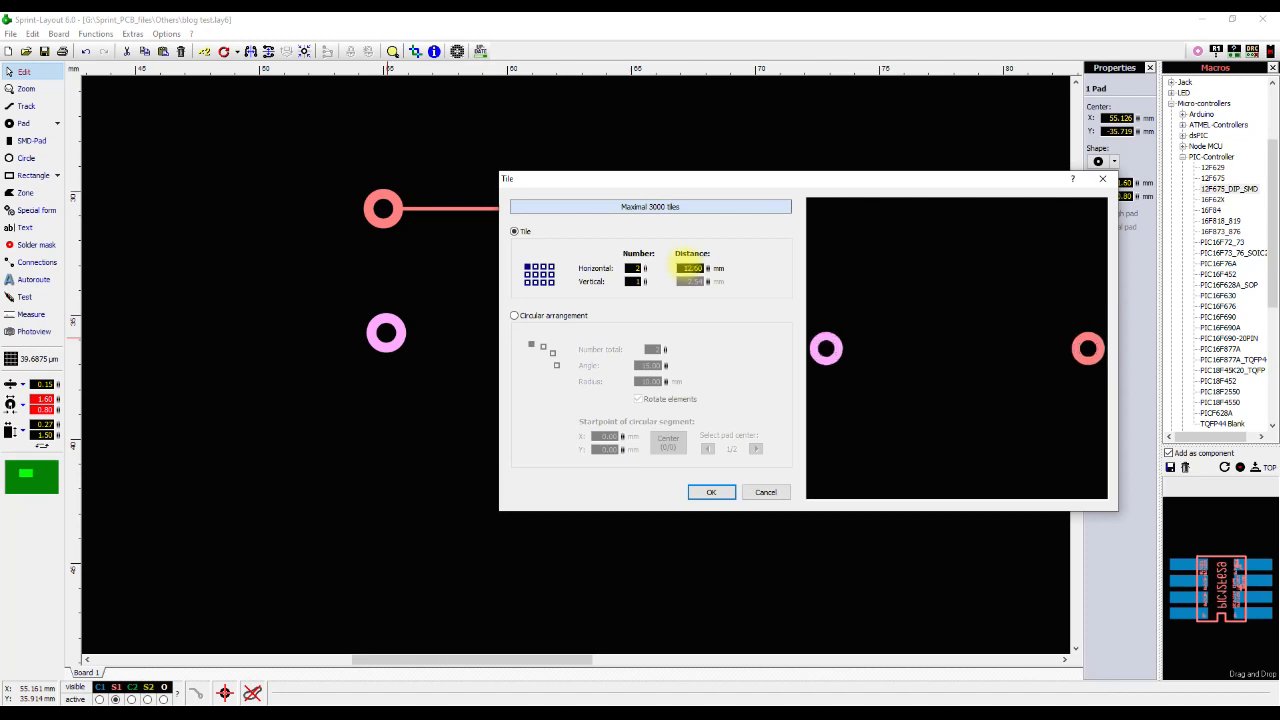
key(Return)
drag(697, 331, 714, 442)
Draw a straight 0.15 mm wide track between the centres of the two lower pads.
click(600, 436)
key(l)
click(403, 439)
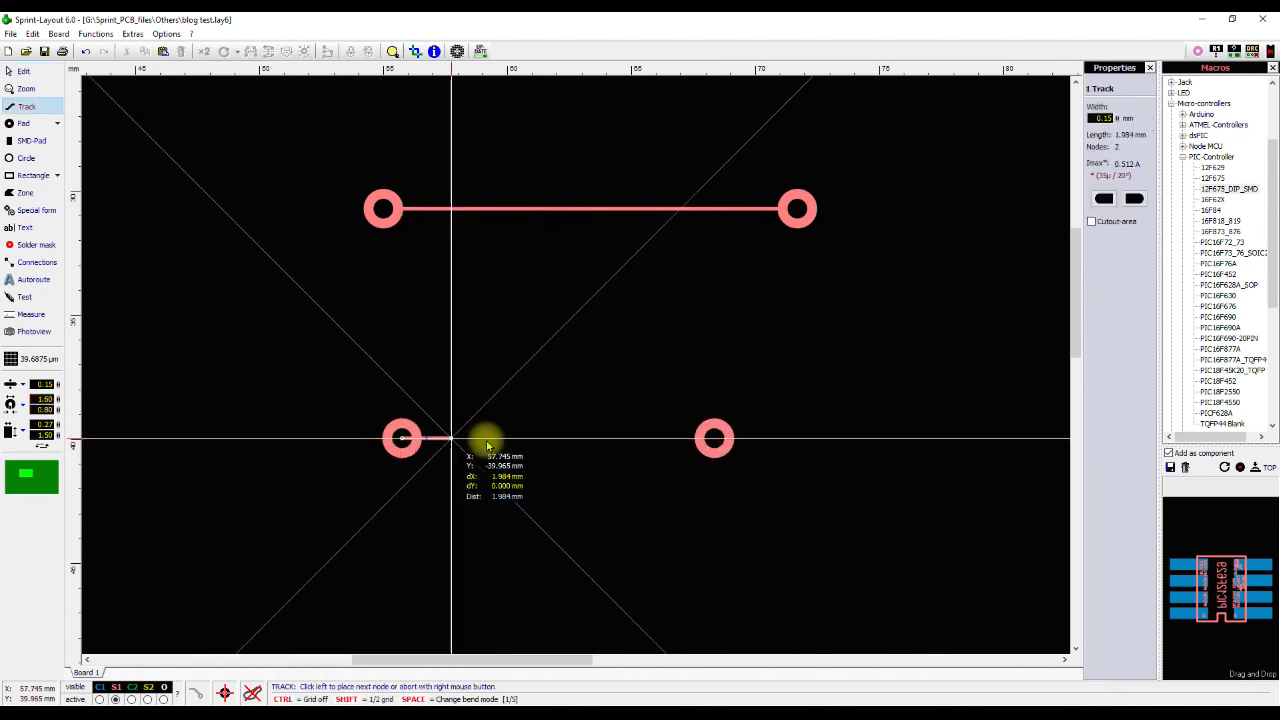
click(728, 446)
right_click(728, 446)
right_click(807, 477)
Switch to the relay datasheet in Foxit Reader and check the body height in the dimension drawing's lower outline view.
click(511, 208)
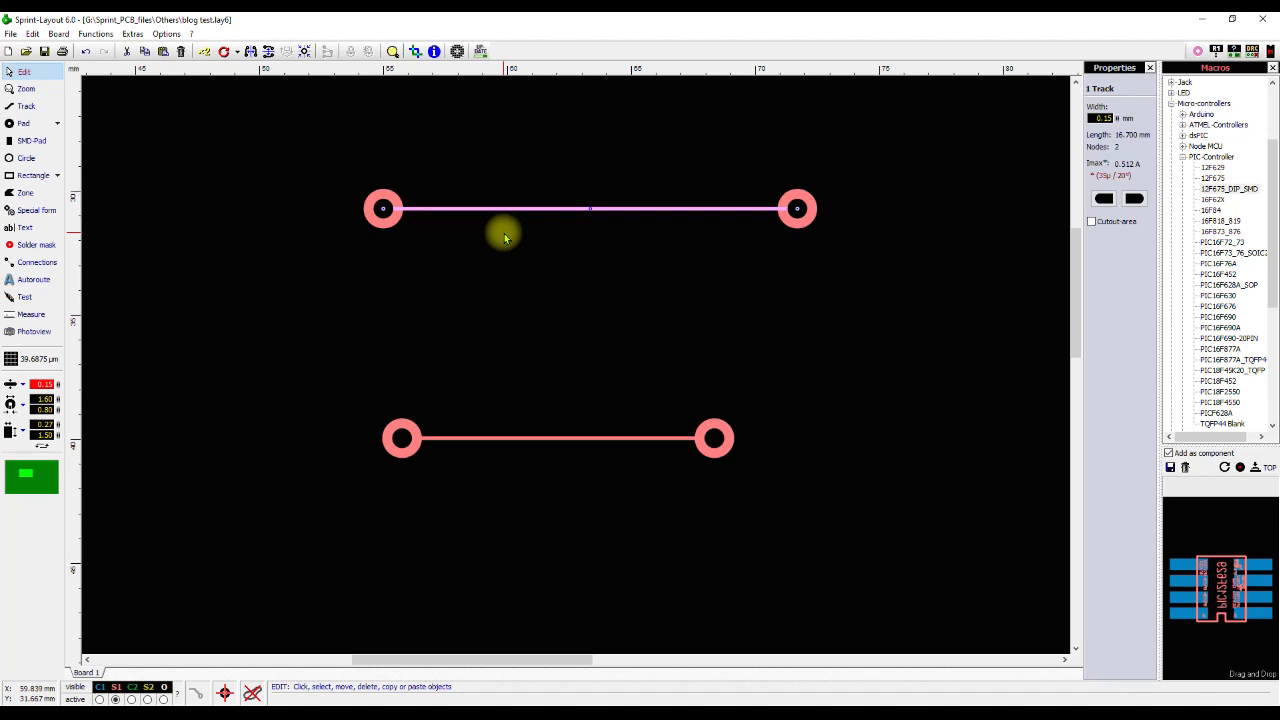
key(alt+Tab)
drag(705, 43, 569, 80)
scroll(695, 317, down, 3)
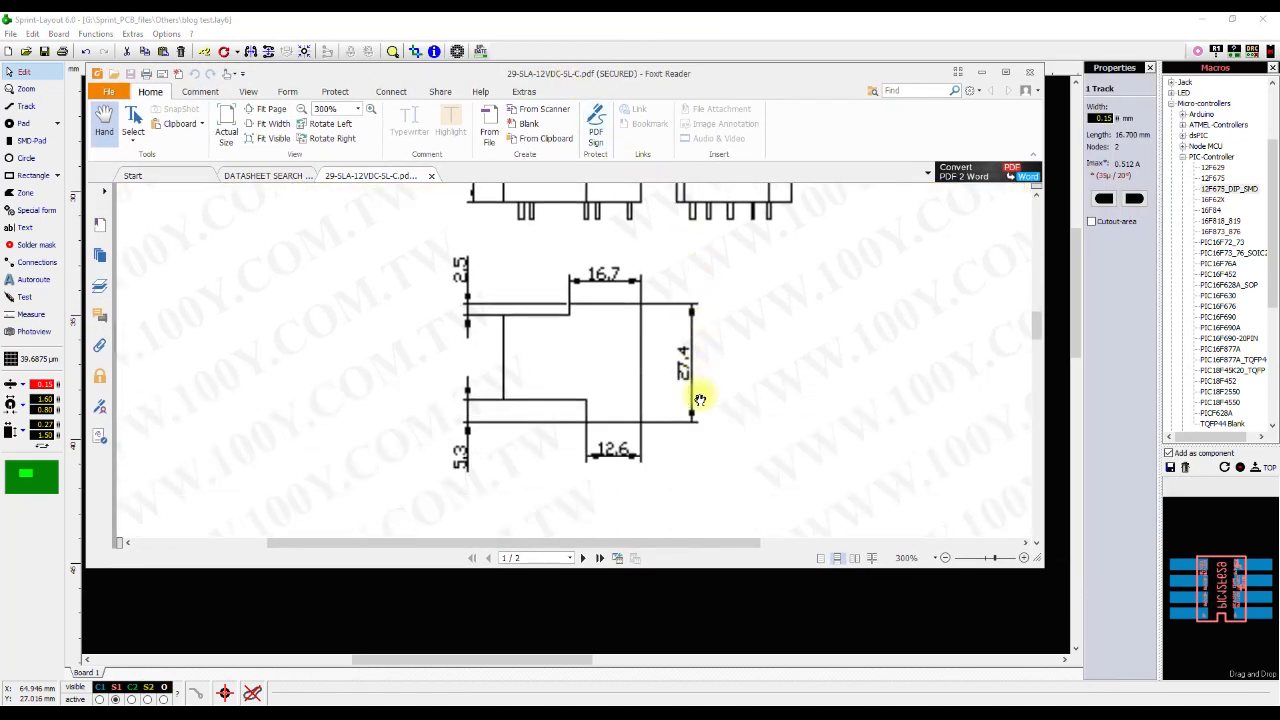
click(1004, 74)
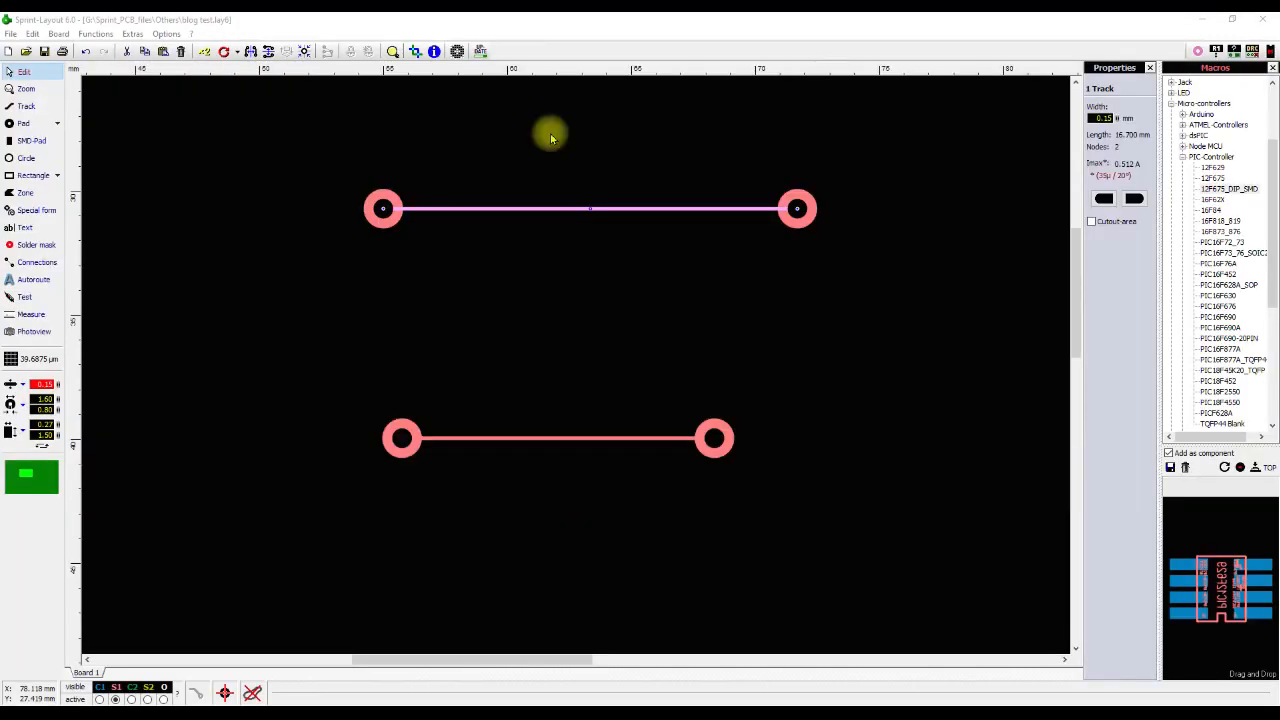
Tile the upper track with 1 horizontal and 2 vertical copies at a vertical distance of 27.40 mm.
click(619, 309)
click(510, 215)
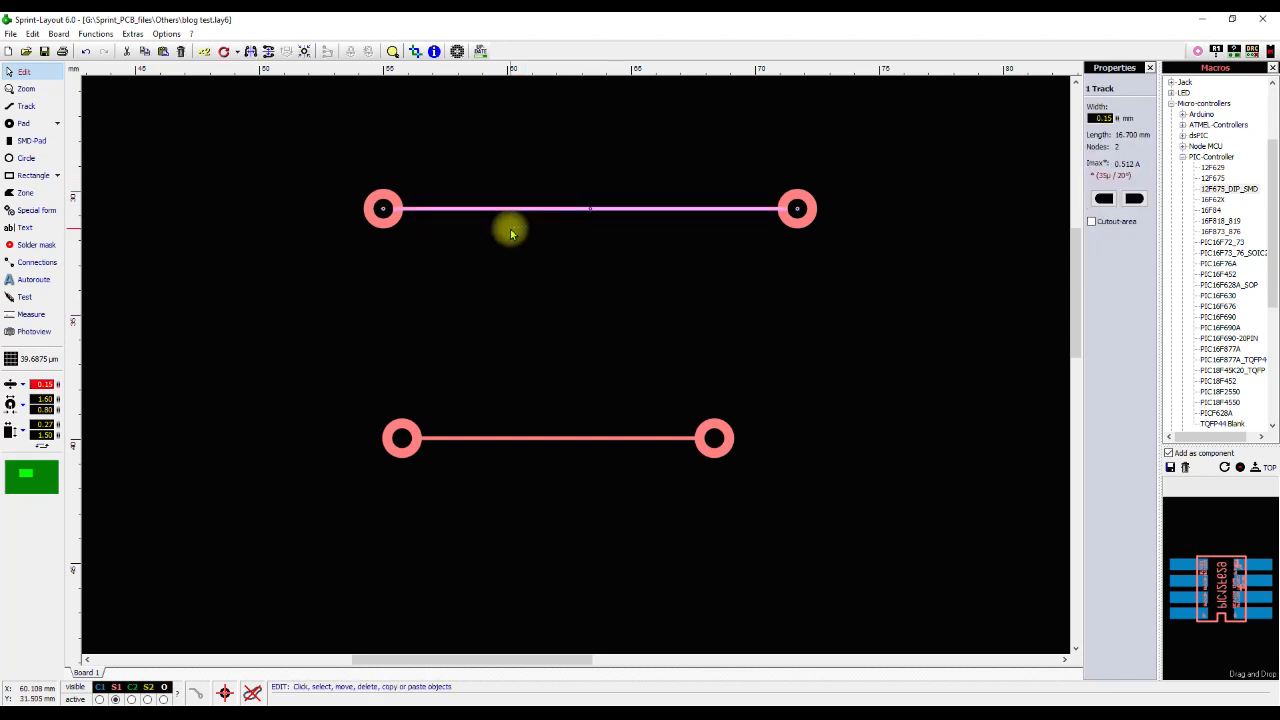
right_click(513, 223)
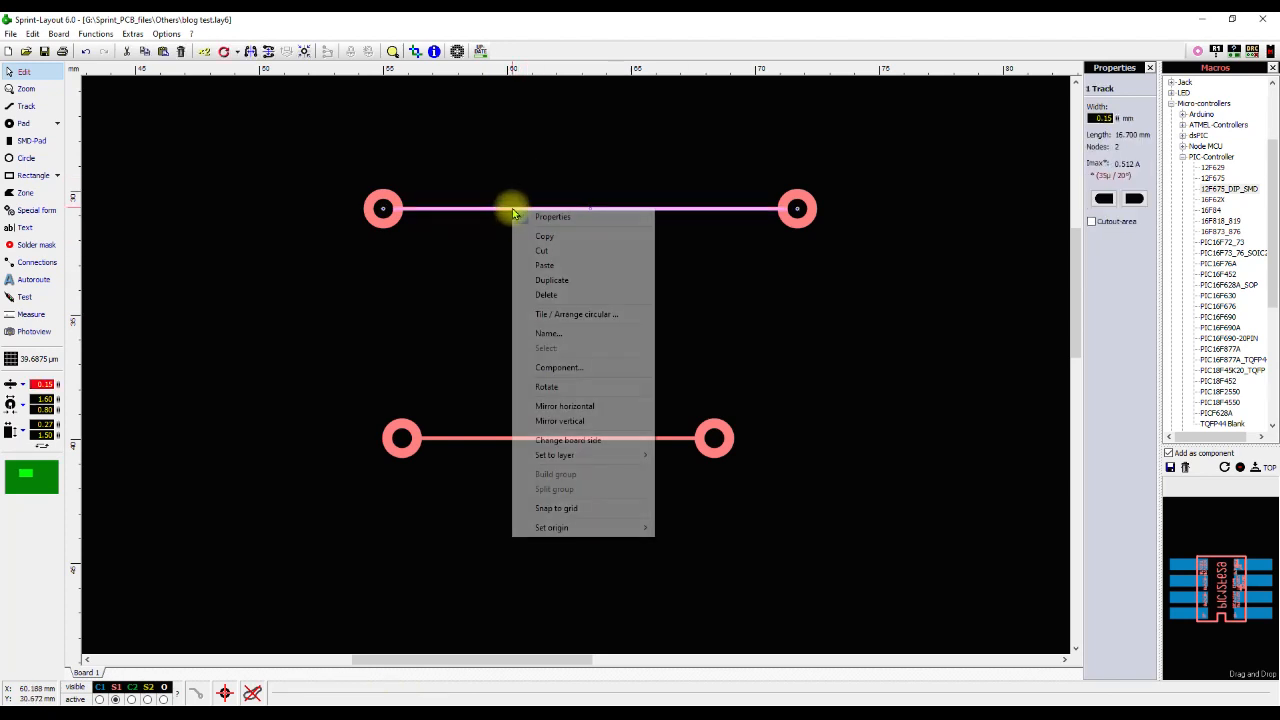
click(575, 316)
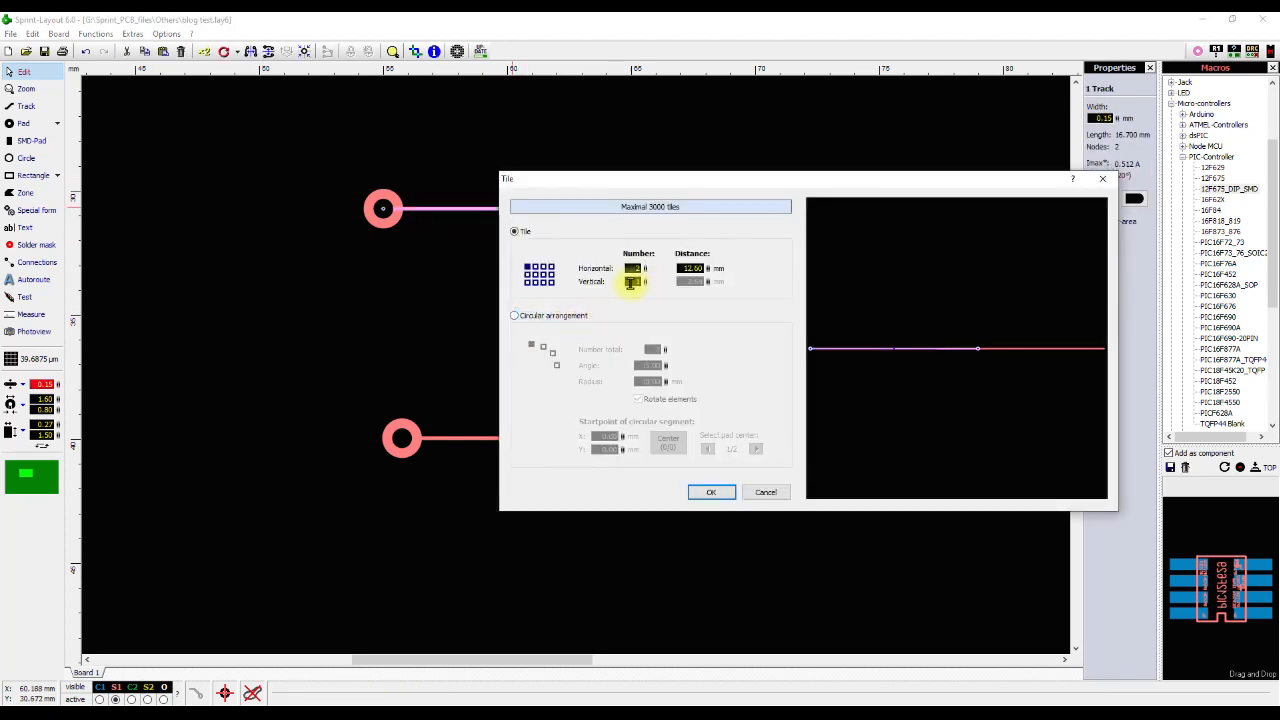
text(1)
click(688, 280)
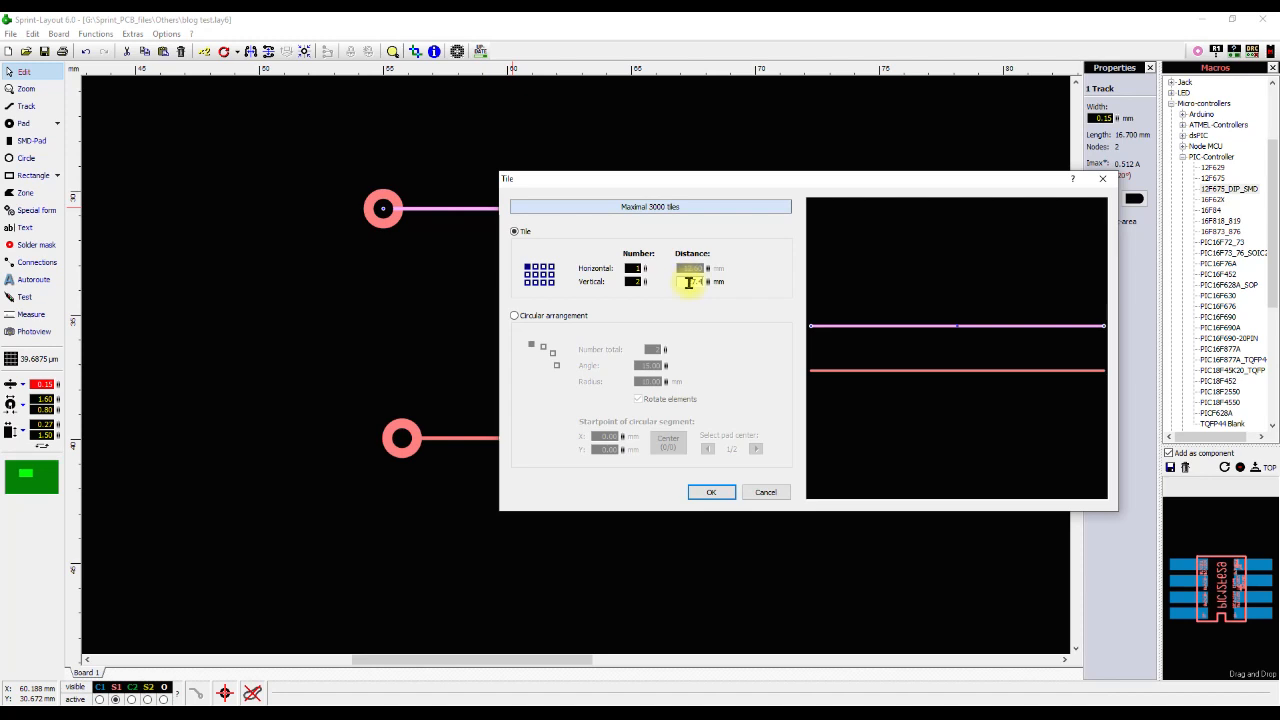
text(27.40)
click(713, 490)
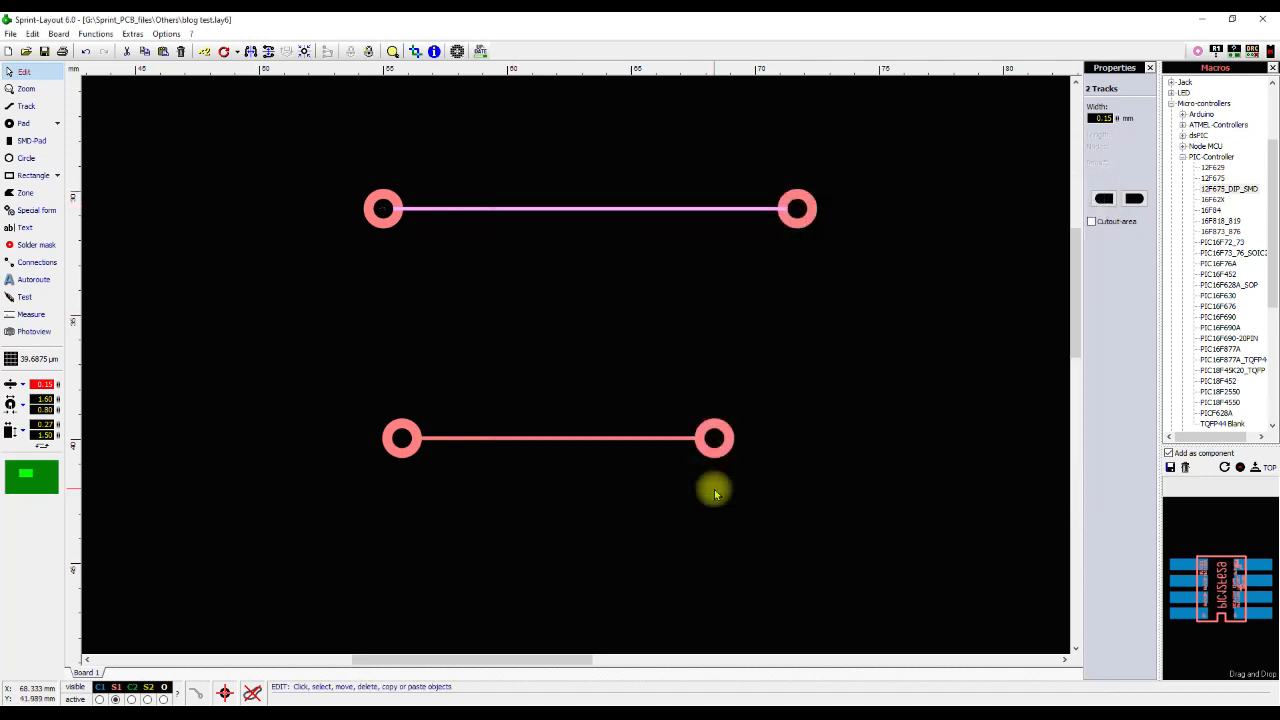
Move the 12.6 mm track down onto the lower copy of the 16.7 mm track.
scroll(579, 350, down, 2)
scroll(628, 455, up, 1)
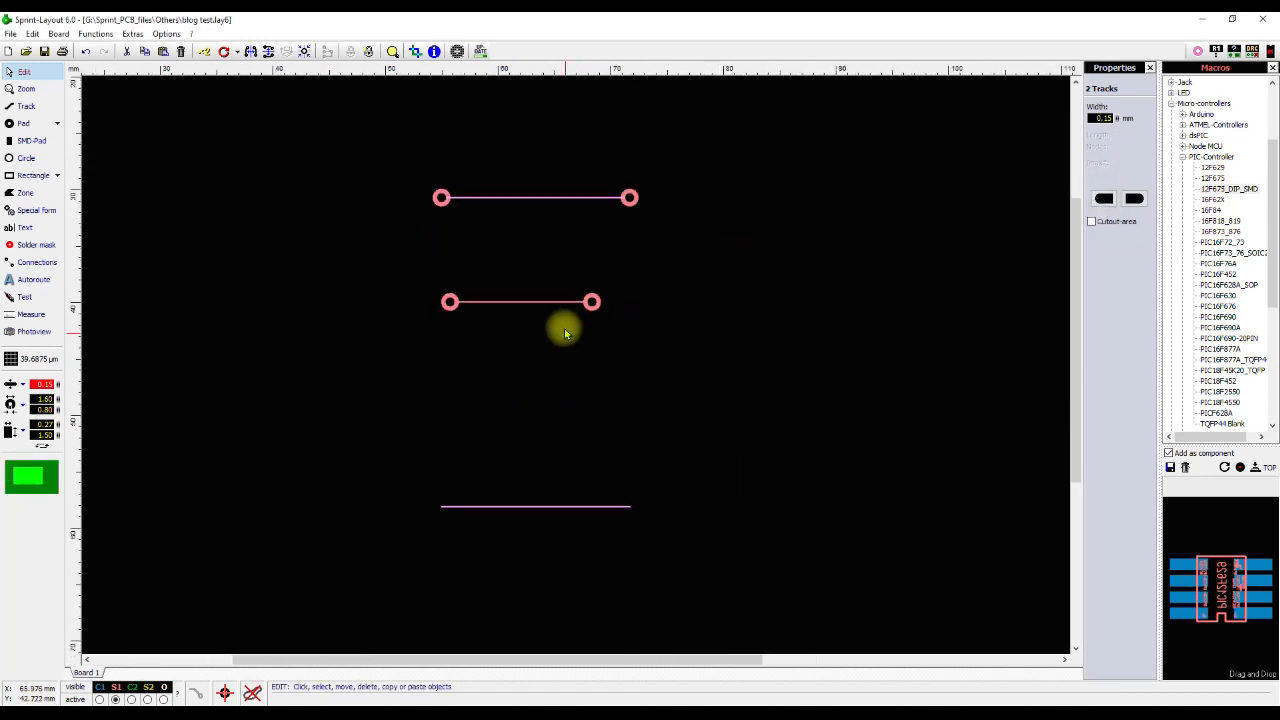
drag(551, 300, 560, 506)
scroll(514, 380, up, 3)
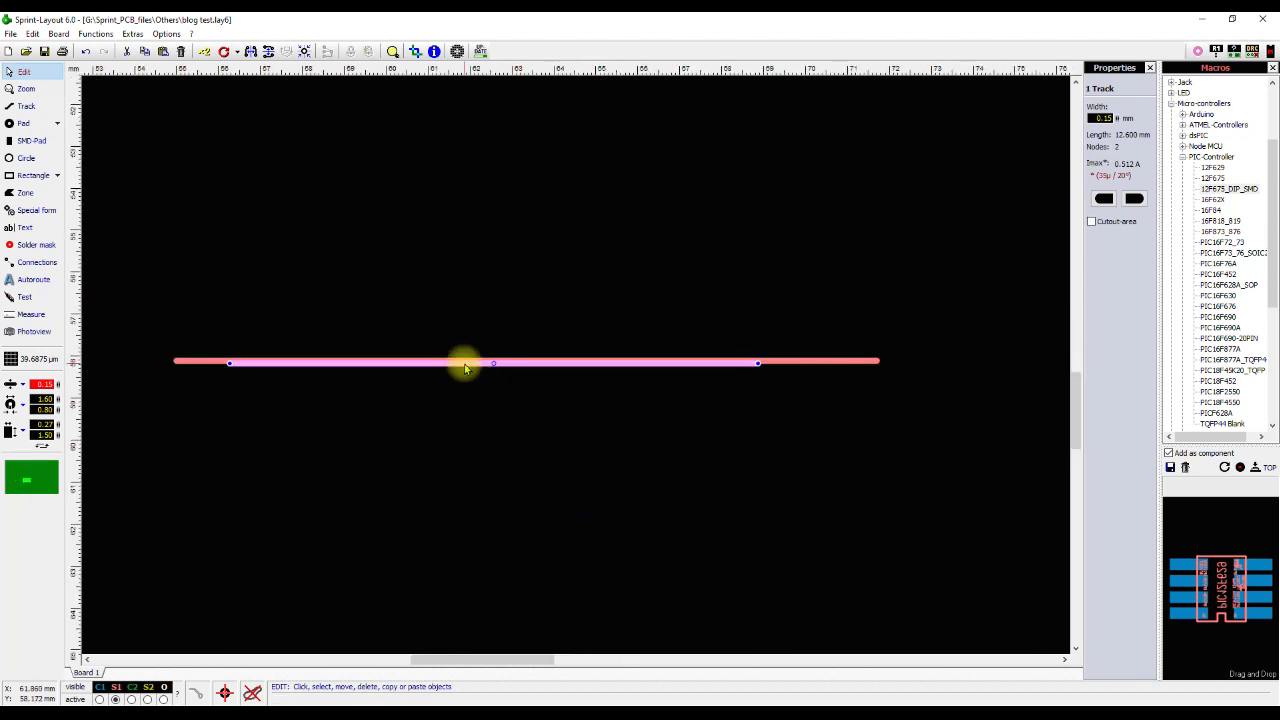
drag(465, 368, 464, 361)
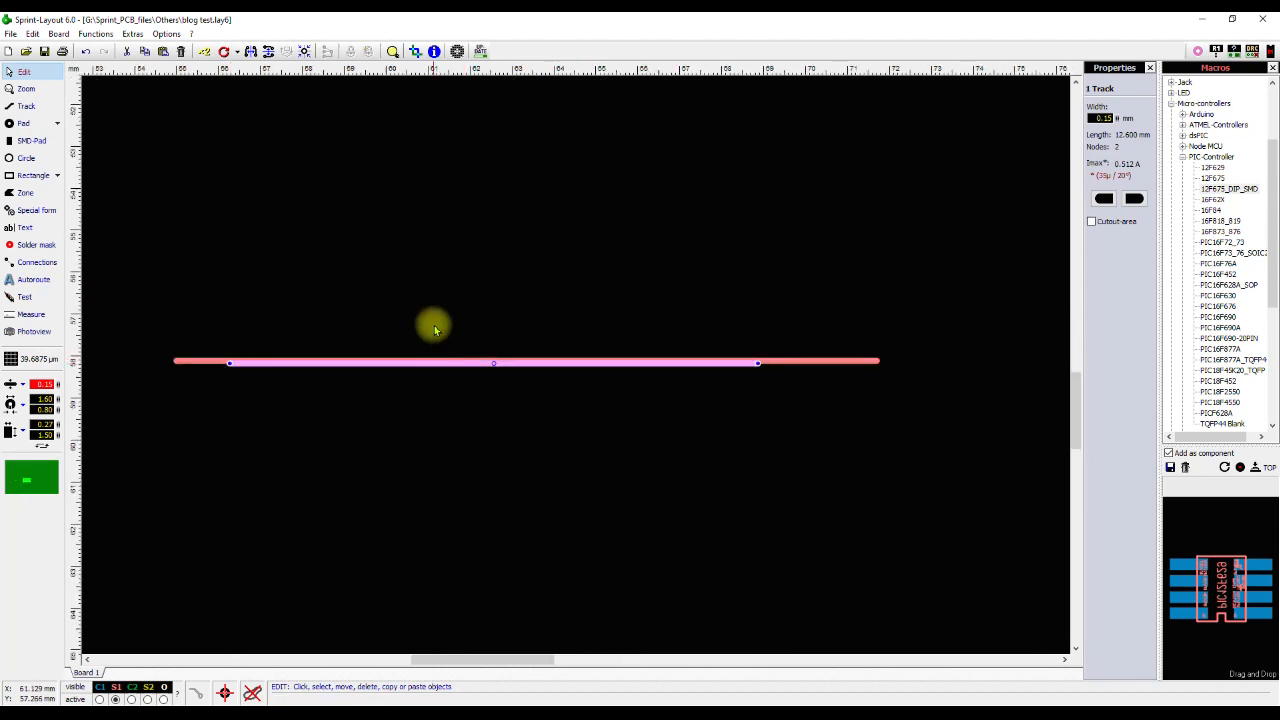
Fine-position the 12.6 mm track vertically over the lower 16.7 mm copy, using half-grid and grid-free movement.
scroll(172, 360, up, 2)
scroll(657, 393, up, 2)
drag(786, 364, 785, 327)
key(shift)
key(shift)
drag(785, 327, 786, 350)
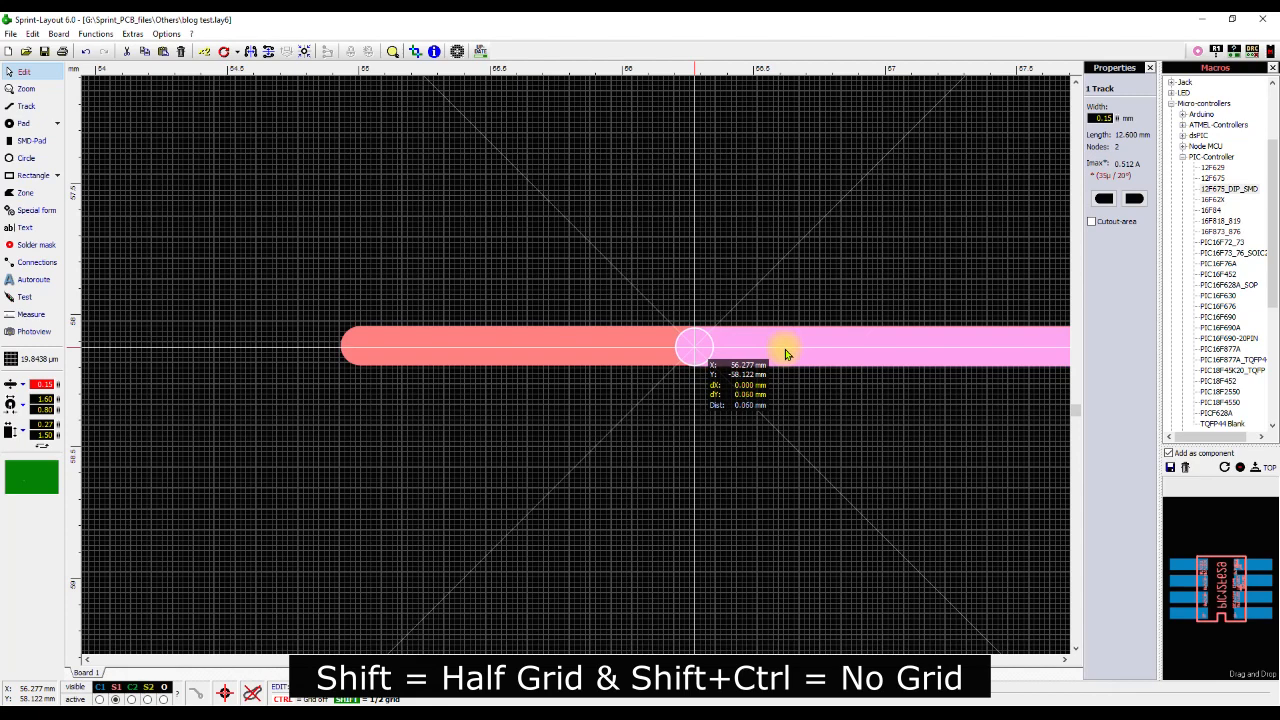
key(ctrl)
drag(786, 353, 786, 353)
key(shift)
click(817, 409)
Delete the lower 16.7 mm track copy and the four helper pads, keeping the upper 16.7 mm and lower 12.6 mm tracks.
click(718, 361)
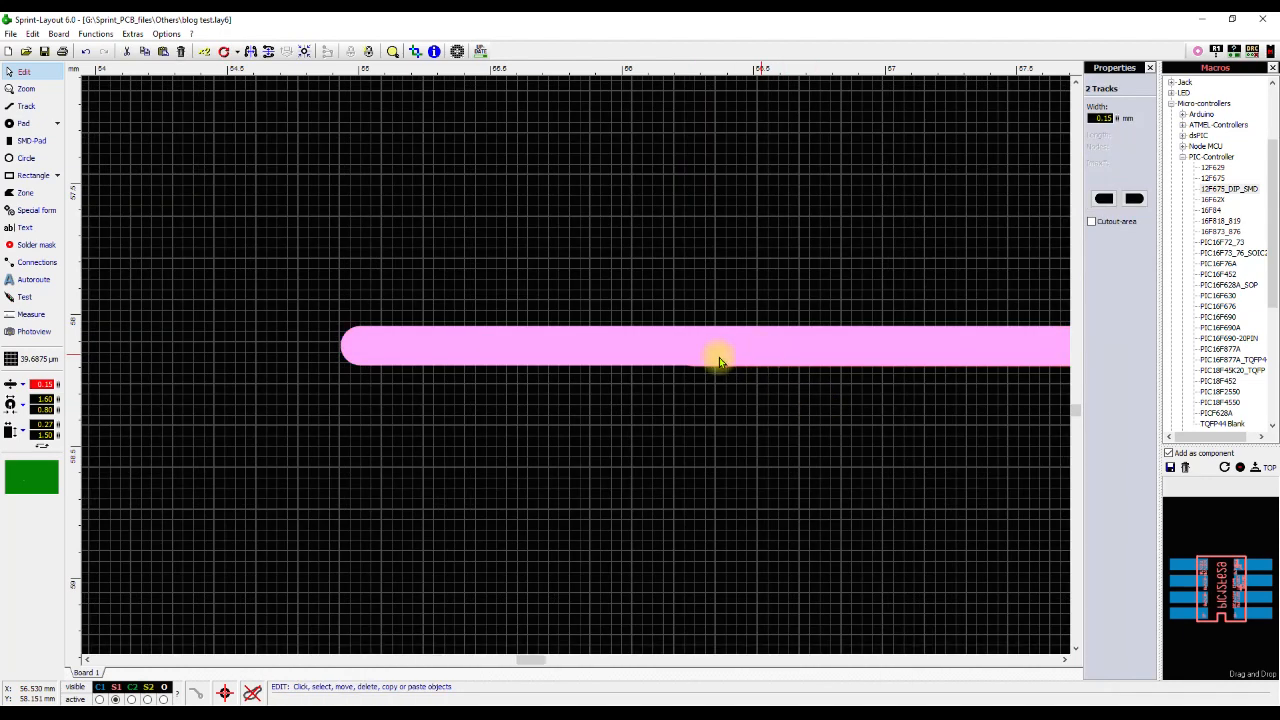
scroll(718, 361, down, 6)
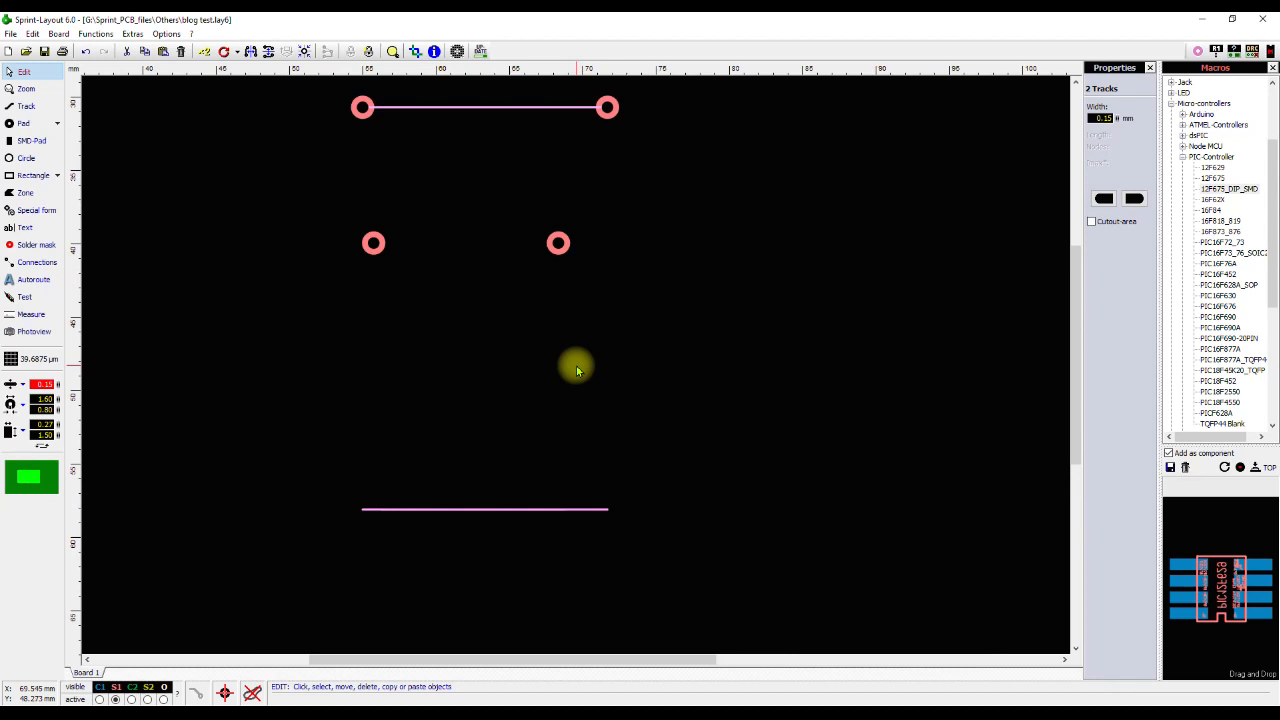
drag(346, 443, 366, 550)
key(Delete)
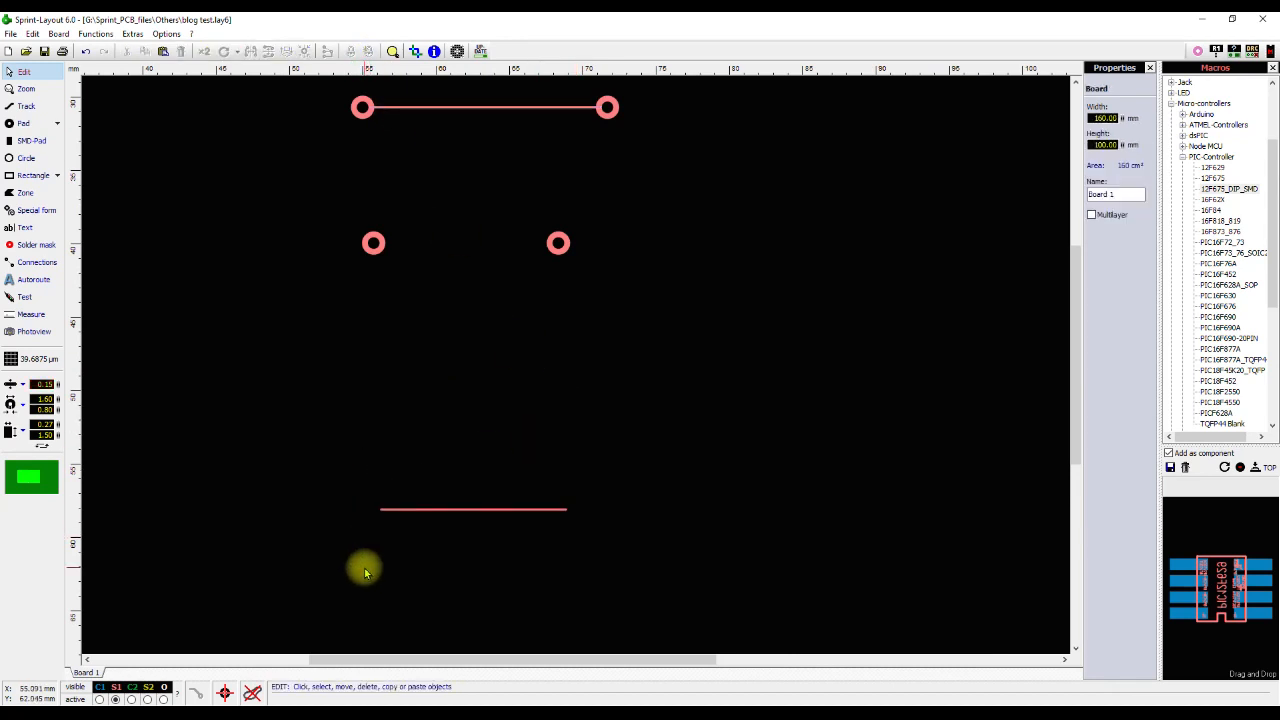
click(606, 109)
shift+click(566, 240)
key(Delete)
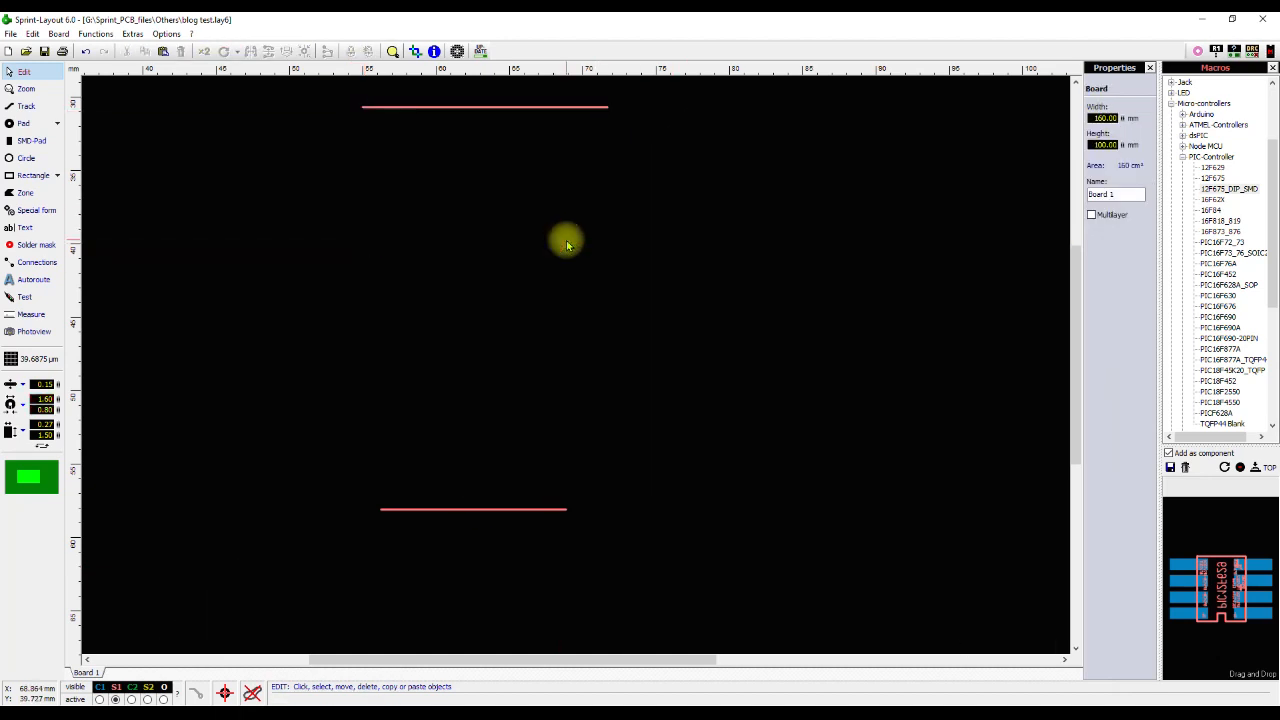
Align the upper and lower horizontal tracks at their right ends.
drag(617, 106, 520, 574)
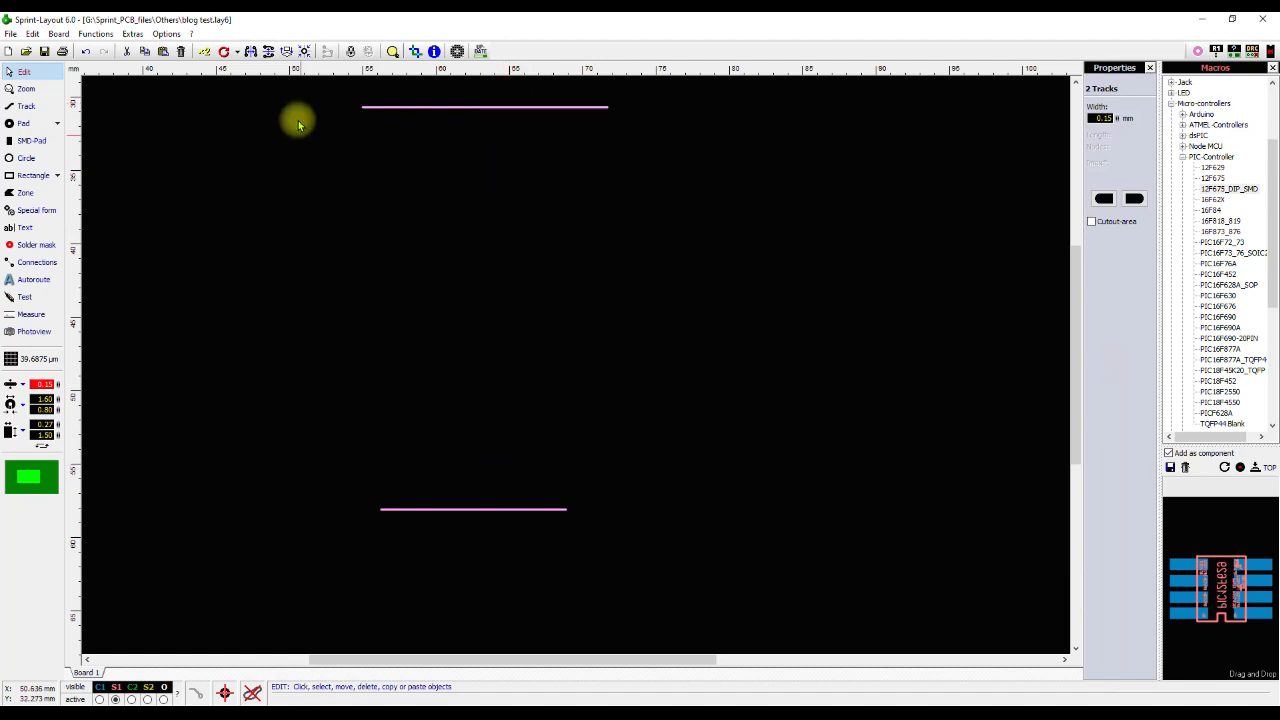
click(287, 53)
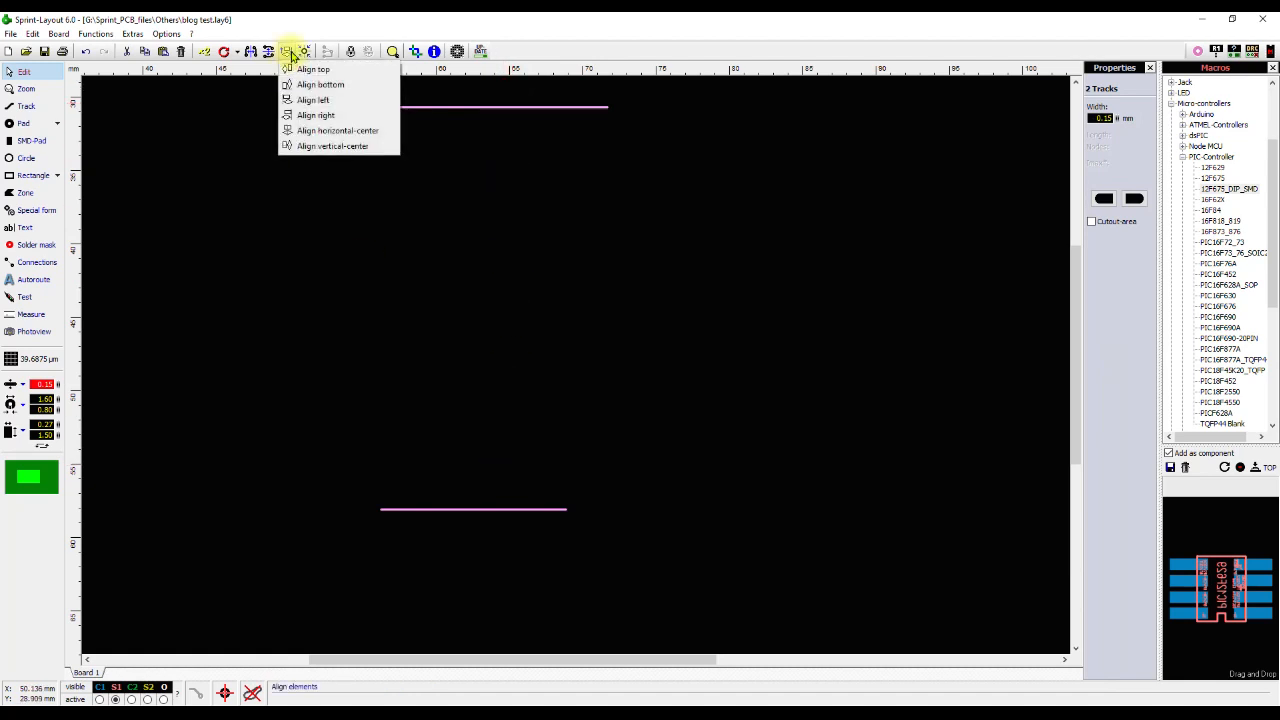
click(305, 116)
Draw a vertical 0.15 mm wide track joining the right ends of the two horizontal tracks.
key(F3)
click(607, 107)
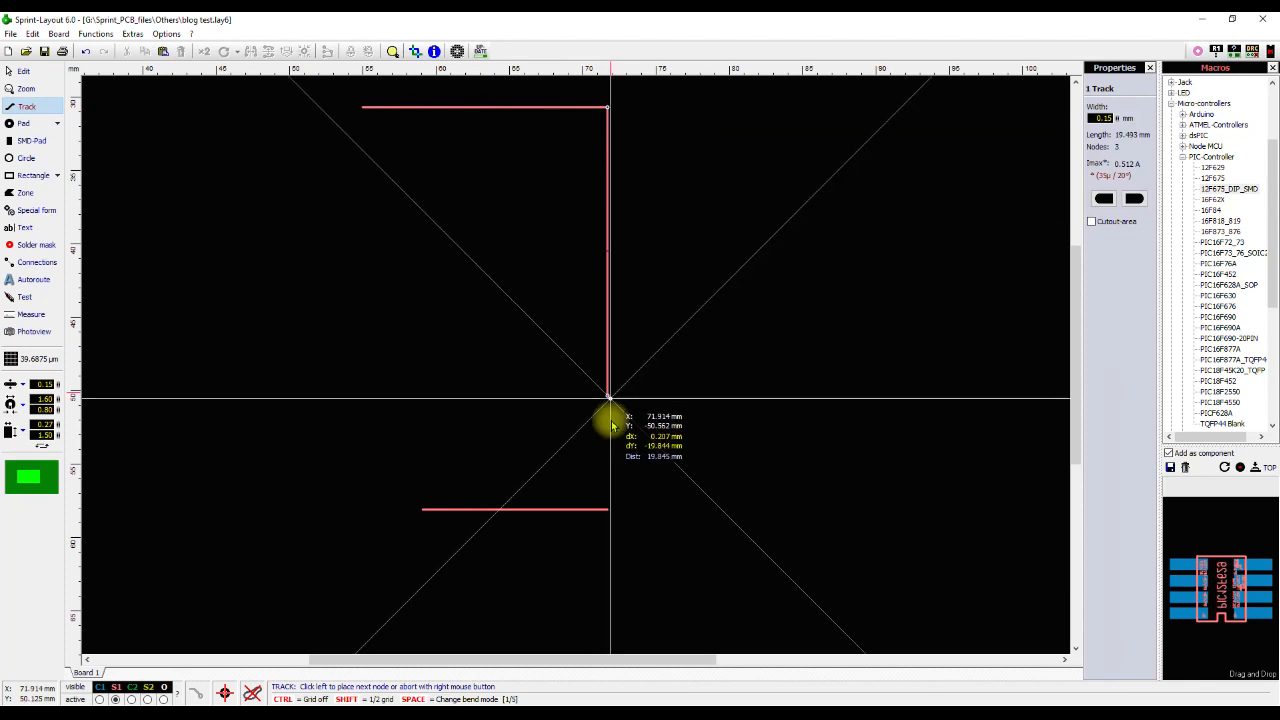
click(604, 510)
right_click(604, 510)
key(Escape)
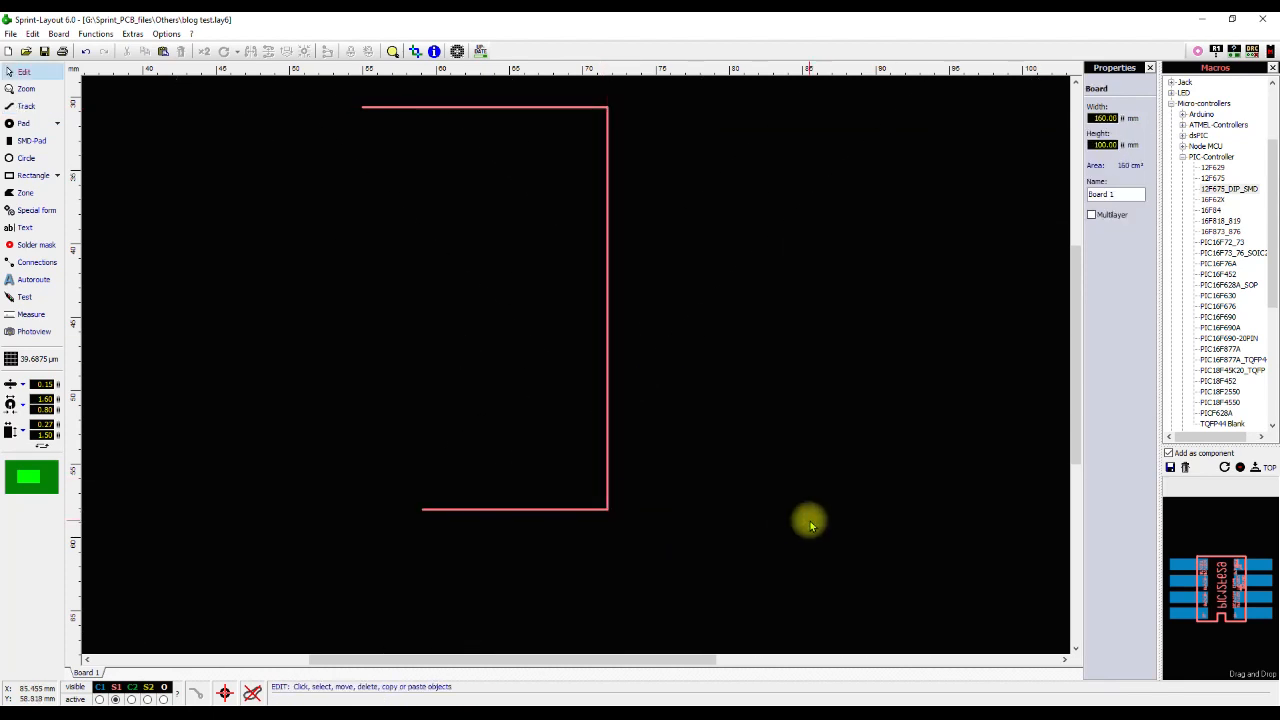
drag(551, 406, 551, 406)
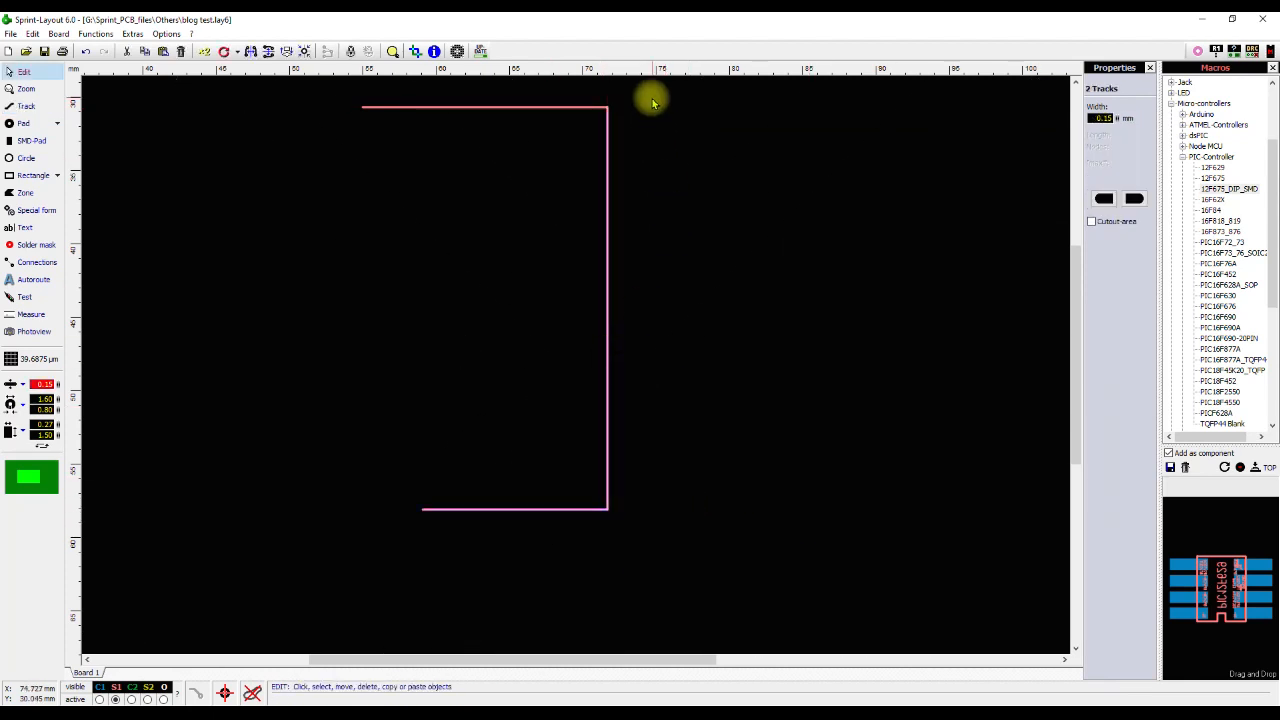
key(F2)
drag(674, 289, 789, 340)
scroll(606, 363, down, 5)
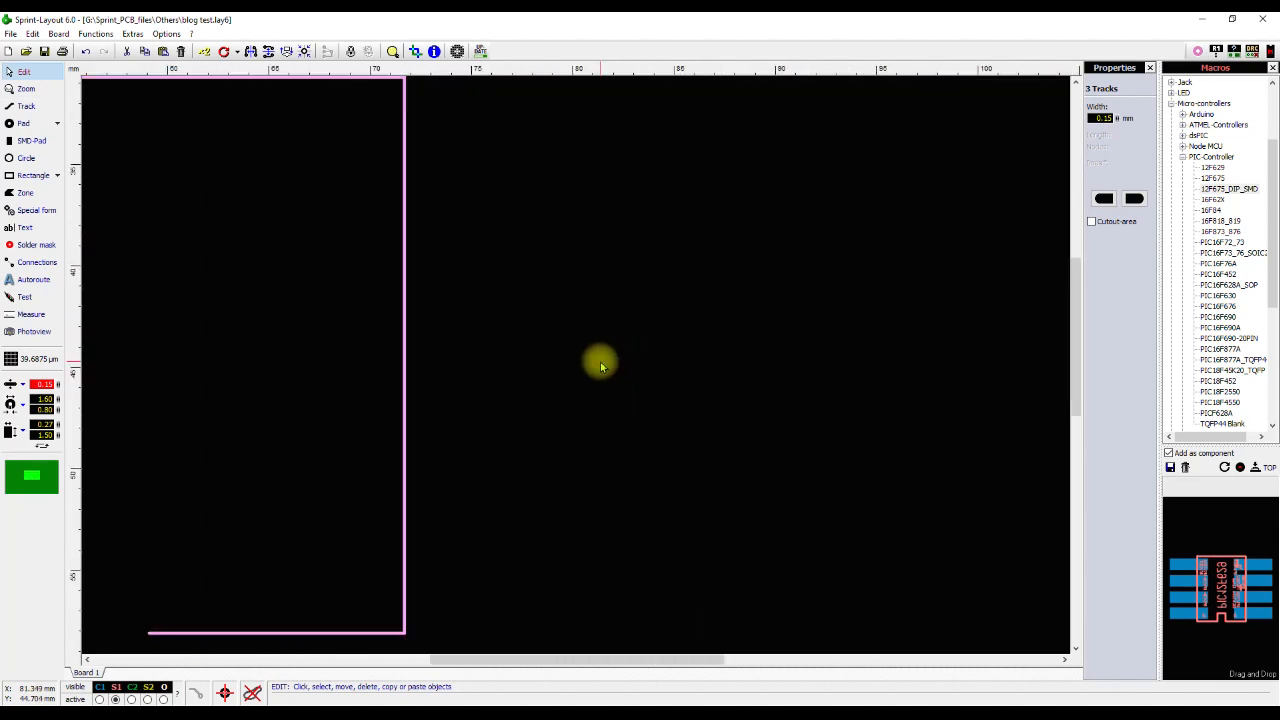
scroll(577, 372, up, 1)
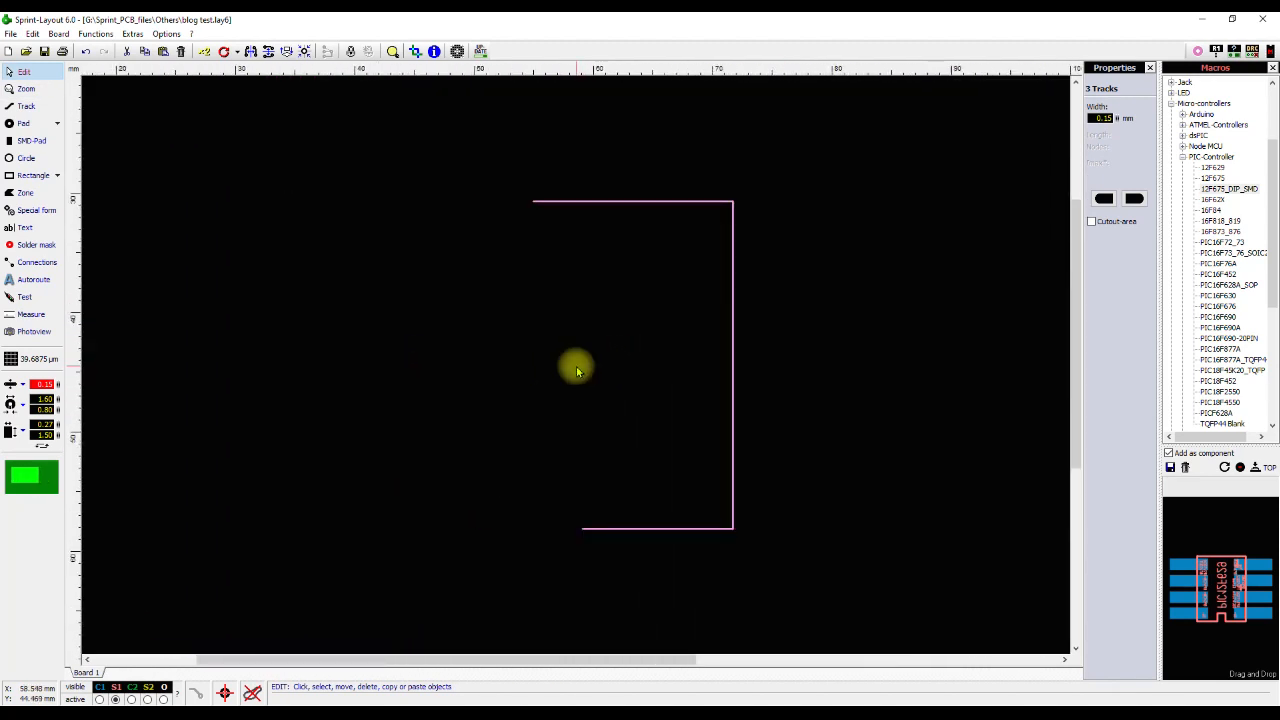
key(Escape)
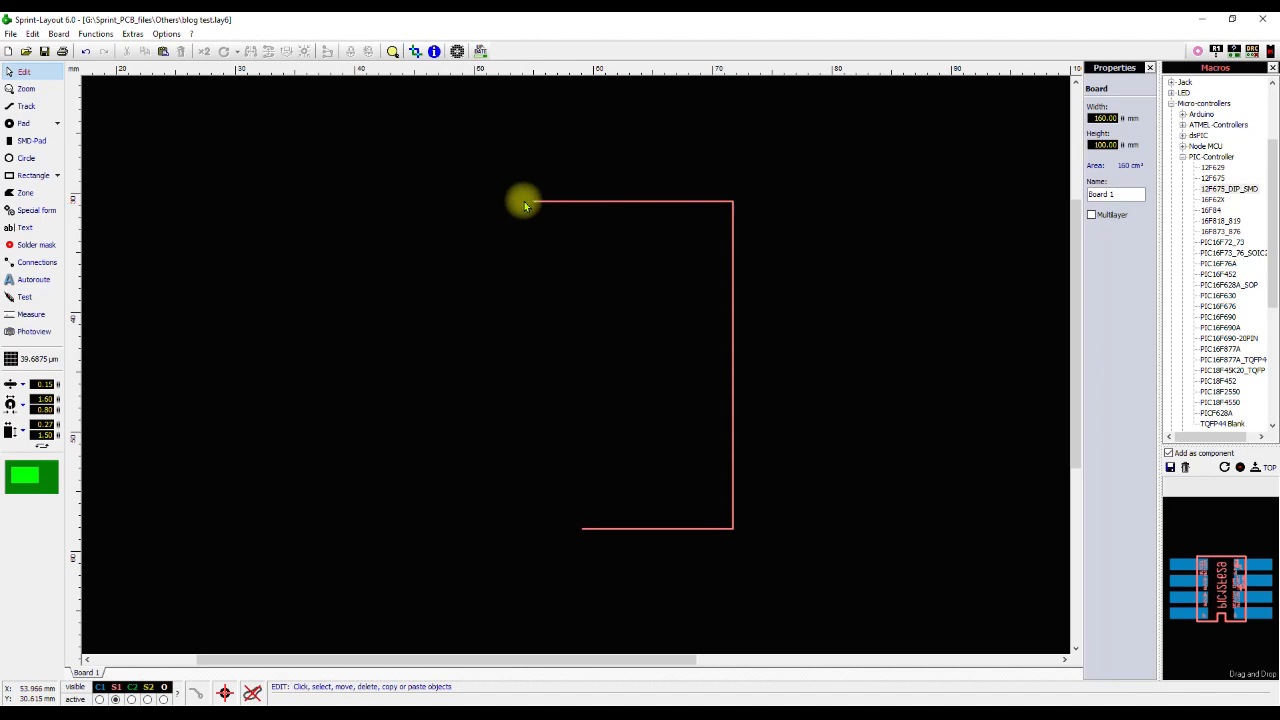
Switch to the relay datasheet and examine the overall body width and the left-side step dimensions in the drawing.
scroll(680, 200, up, 2)
key(alt+Tab)
drag(694, 51, 548, 120)
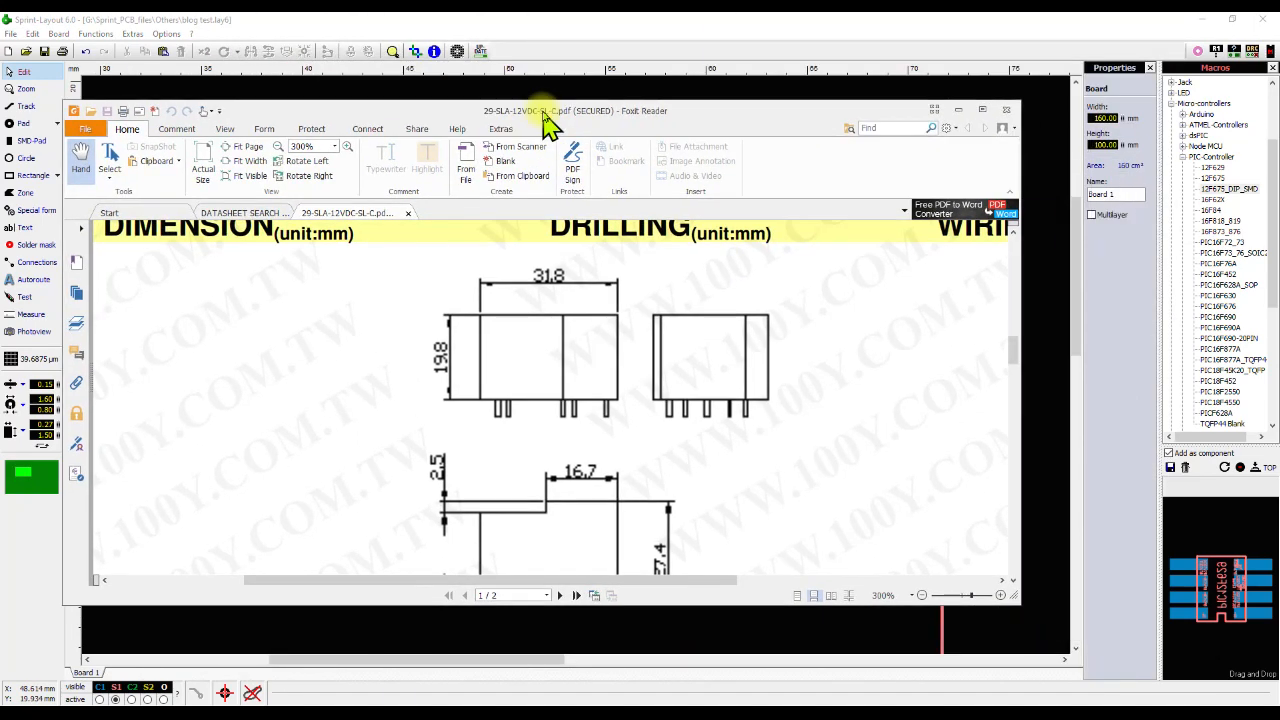
scroll(560, 412, down, 3)
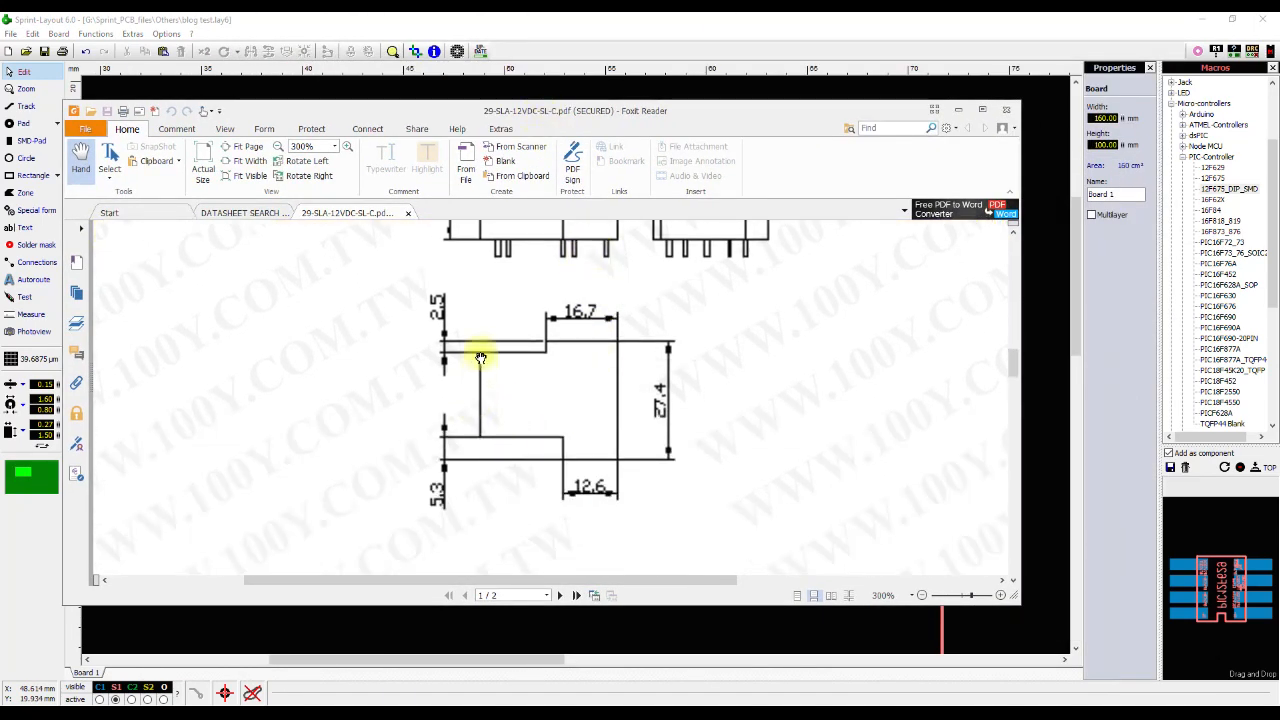
scroll(680, 363, up, 4)
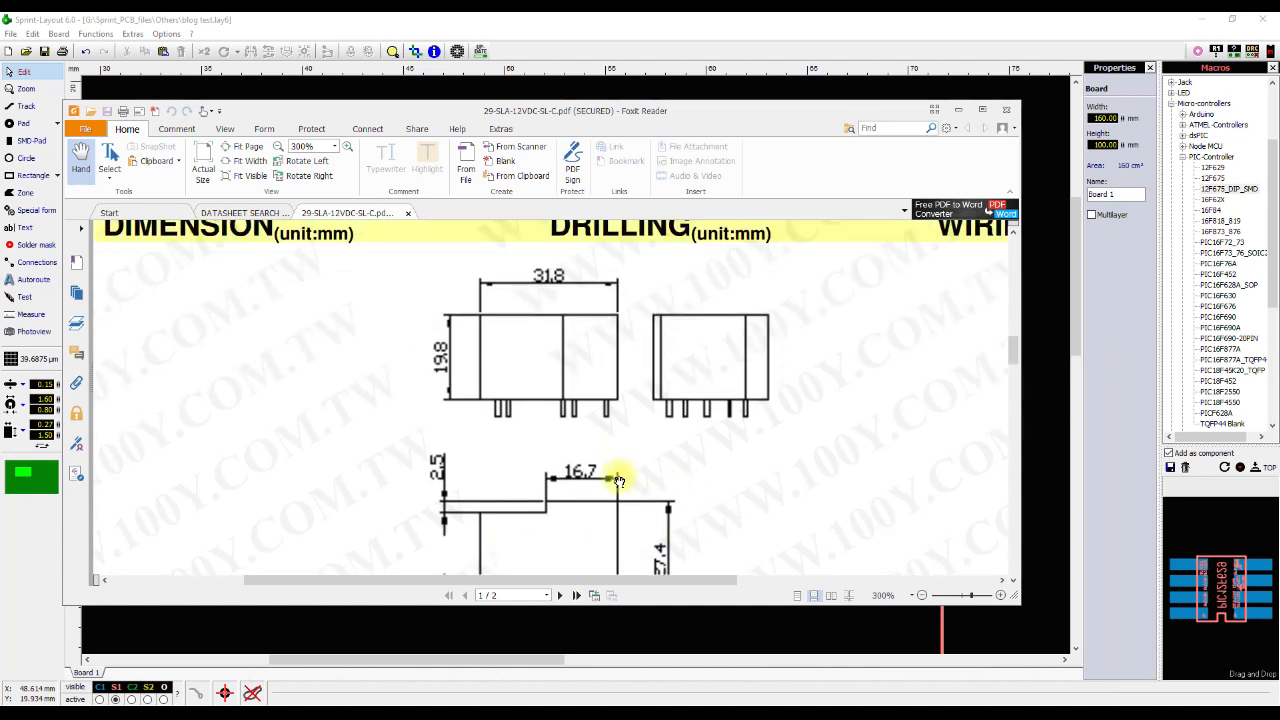
scroll(610, 470, down, 1)
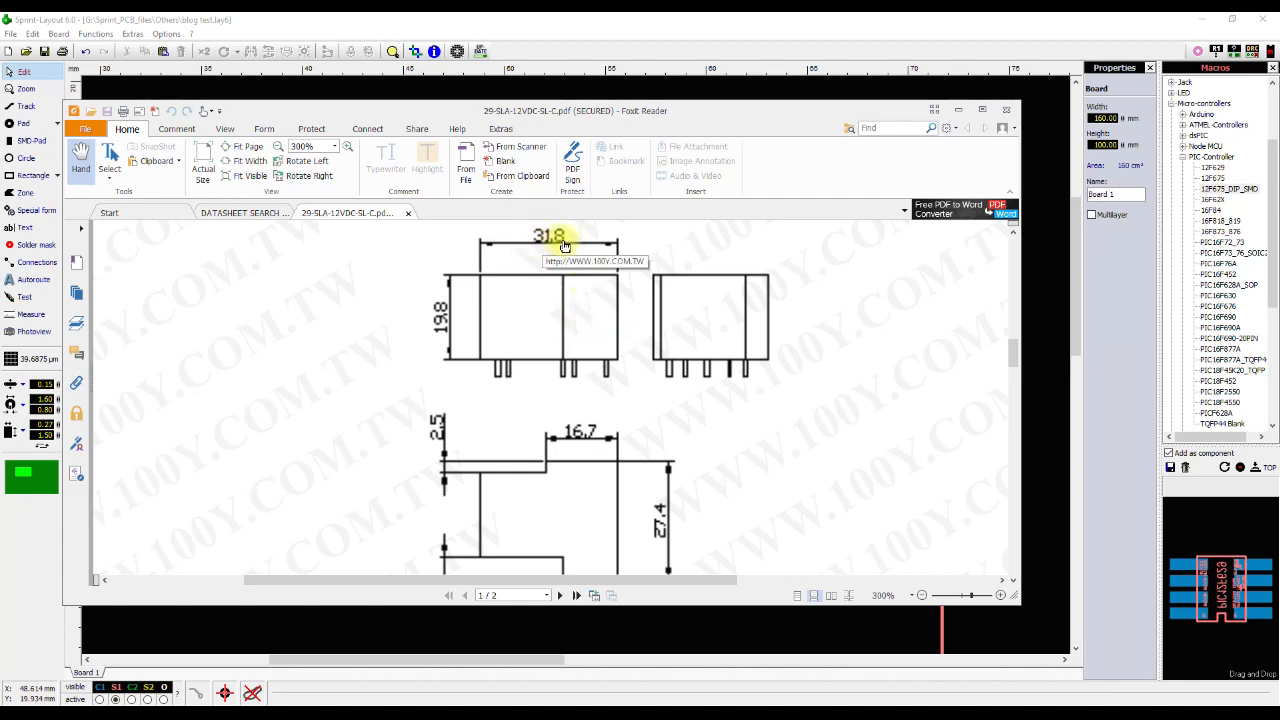
click(983, 110)
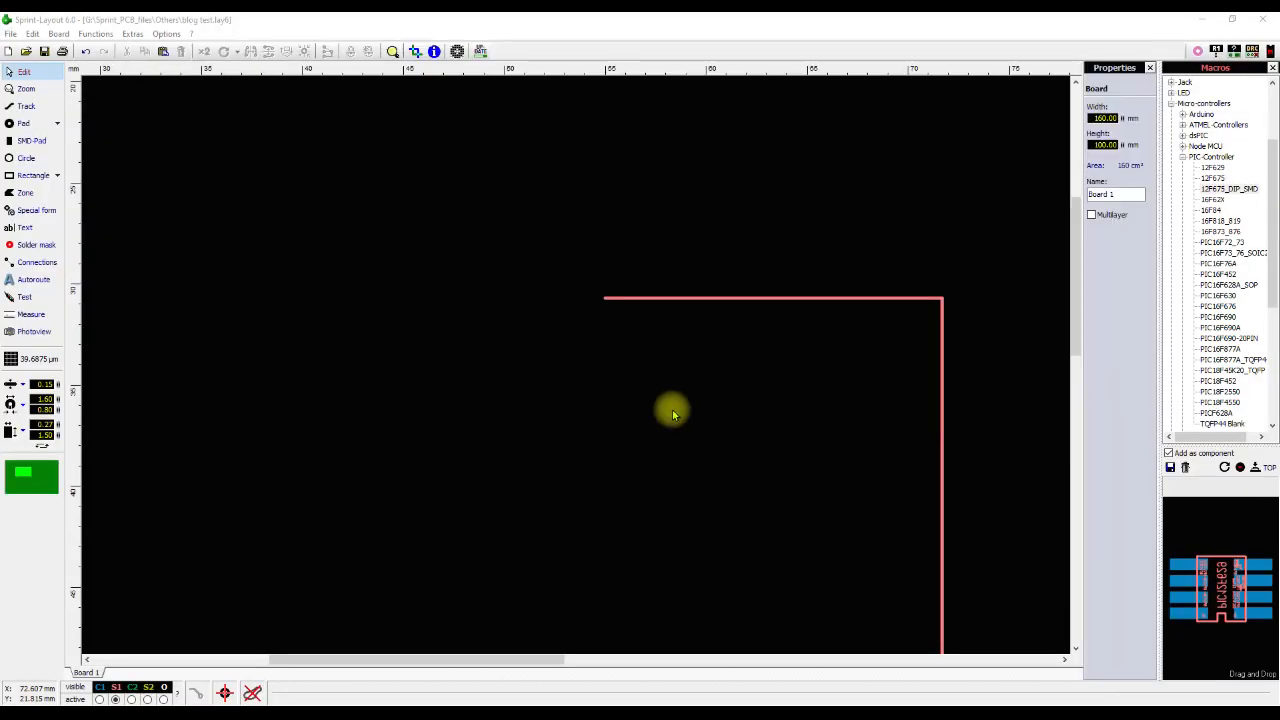
Tile the vertical track into two copies horizontally, spaced at the relay's overall body width from the datasheet.
scroll(677, 518, down, 4)
scroll(577, 368, up, 2)
click(735, 355)
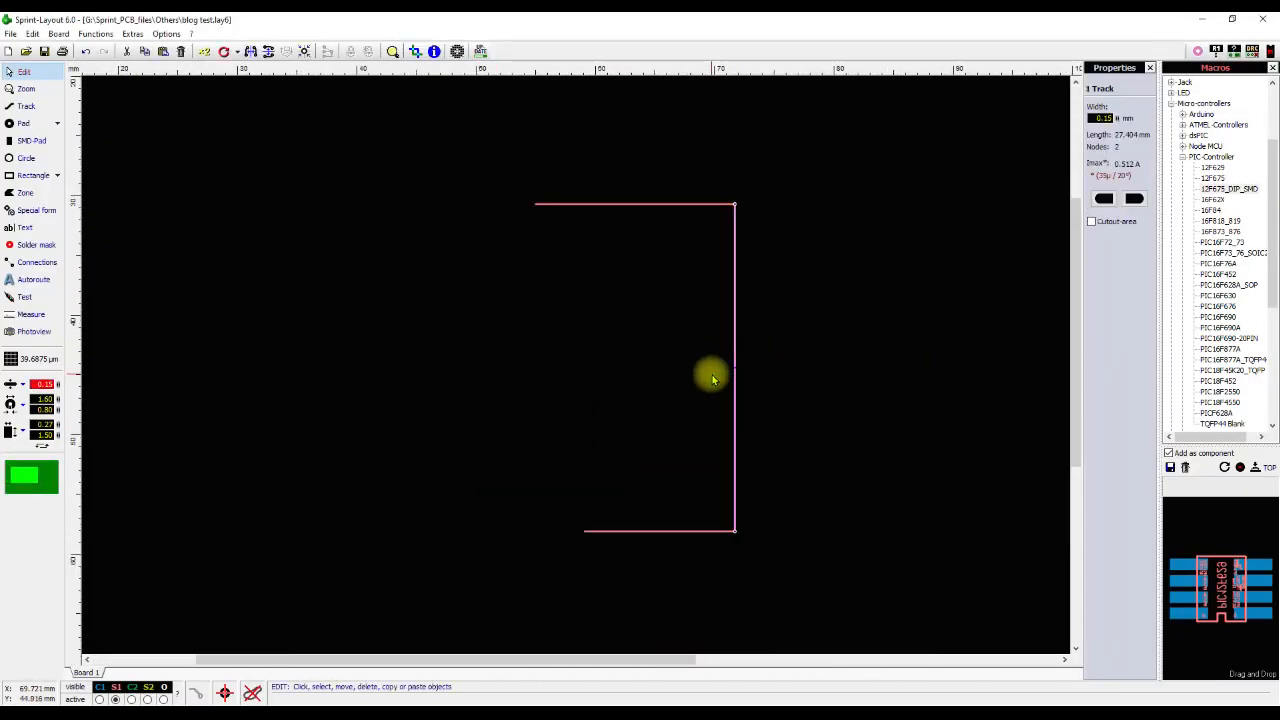
right_click(736, 335)
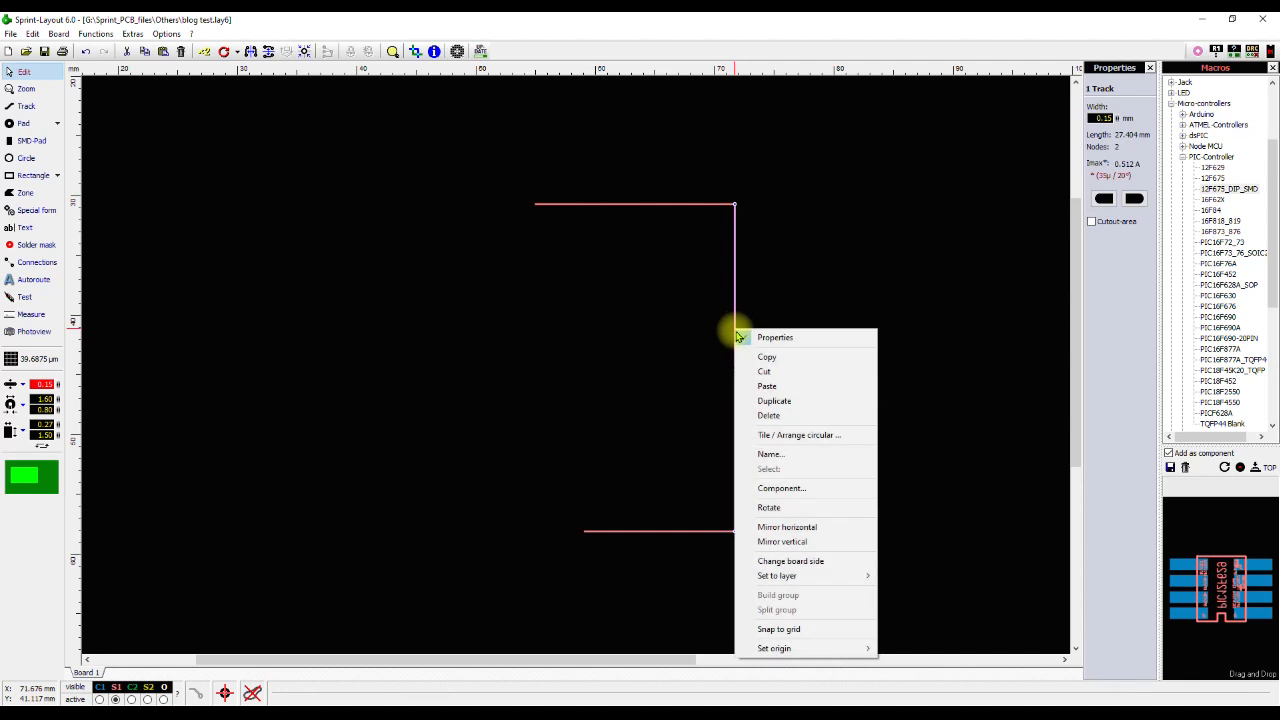
click(766, 437)
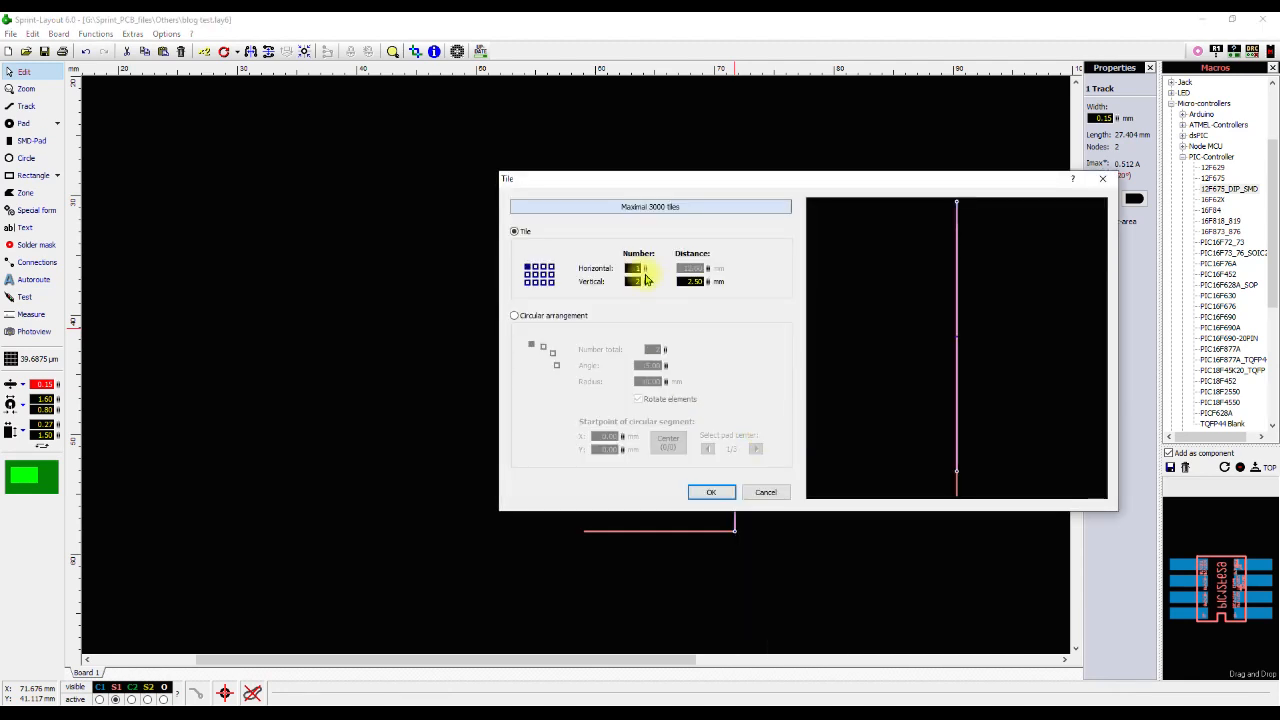
click(634, 268)
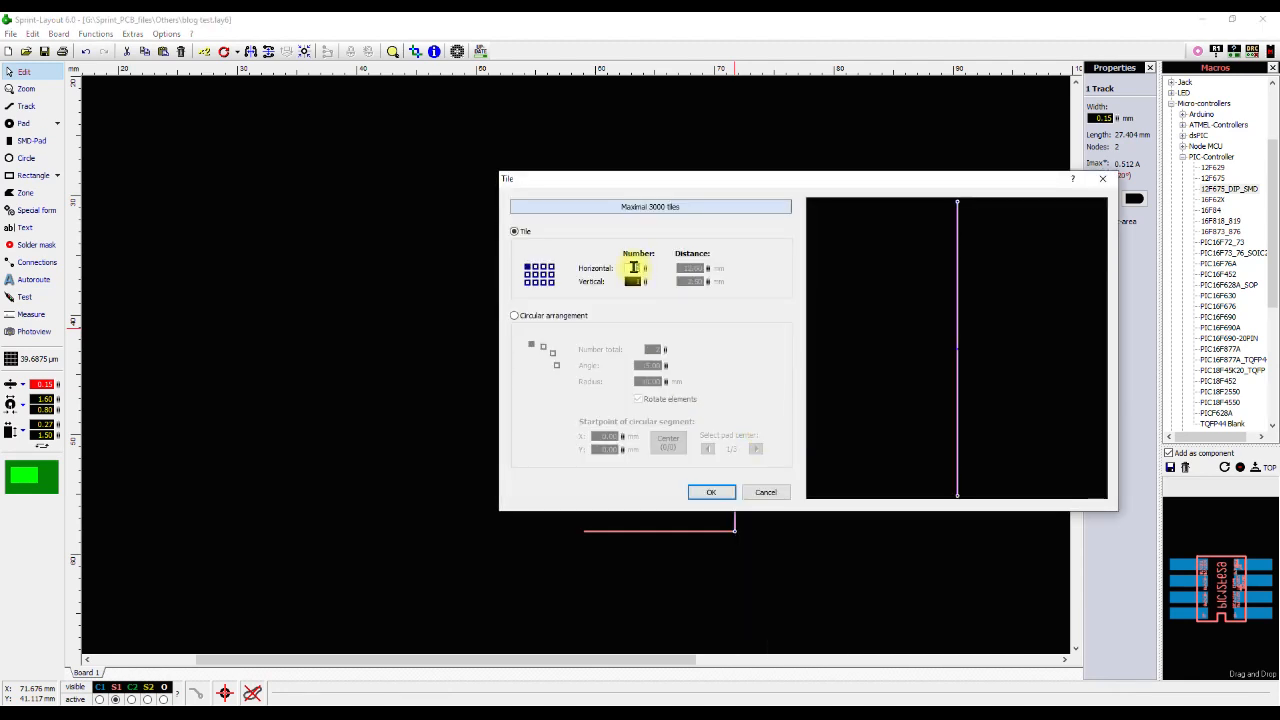
key(Tab)
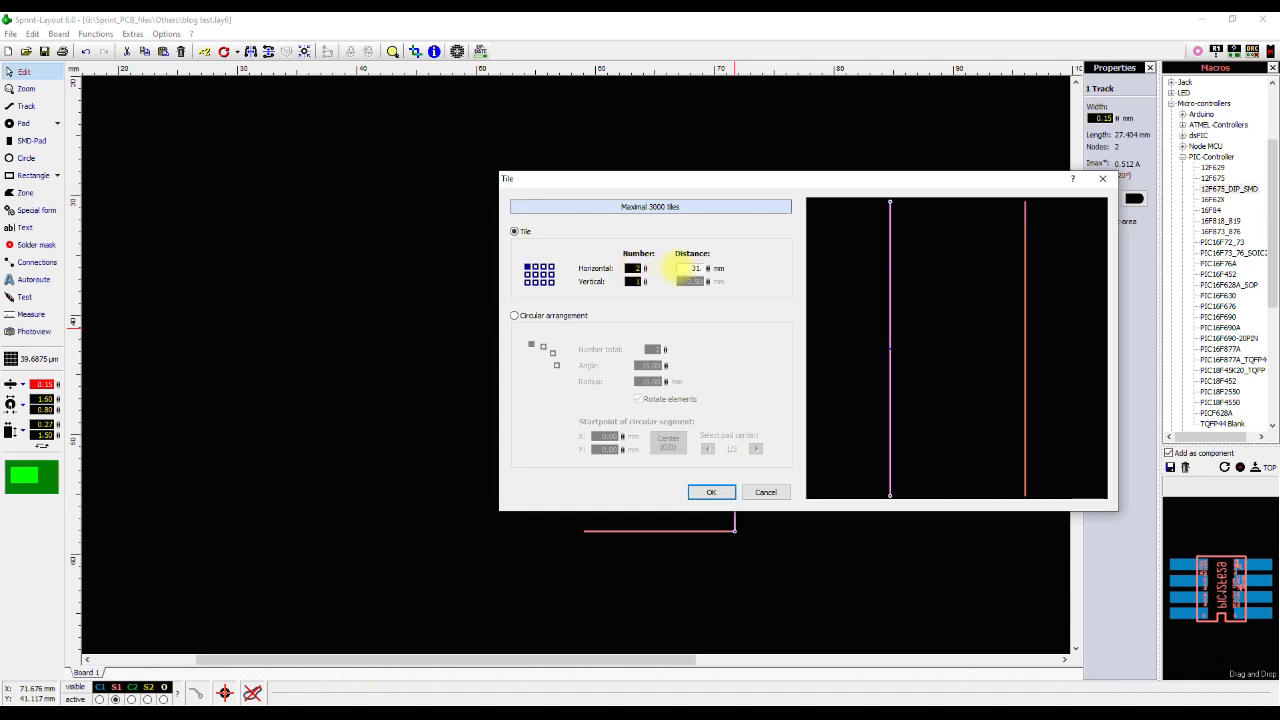
key(Return)
scroll(554, 306, down, 2)
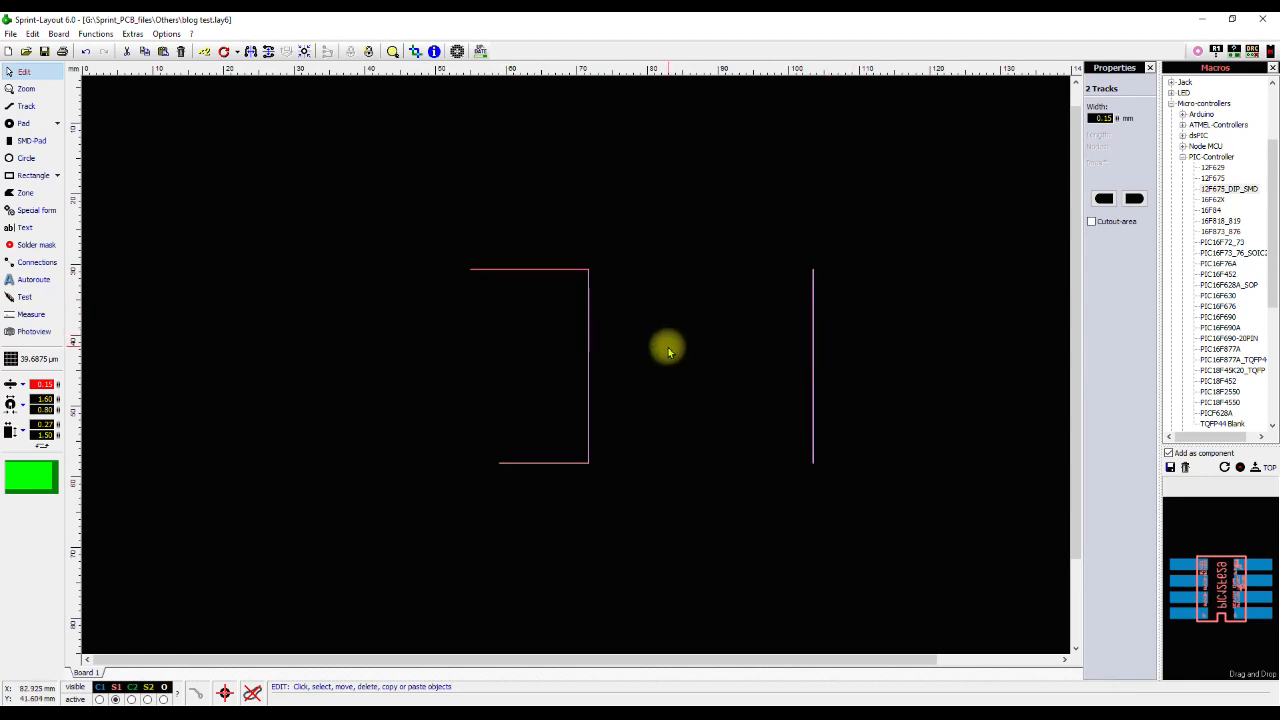
Align the two horizontal tracks and the tiled vertical pair to the right, and split the pair's group.
drag(538, 255, 528, 511)
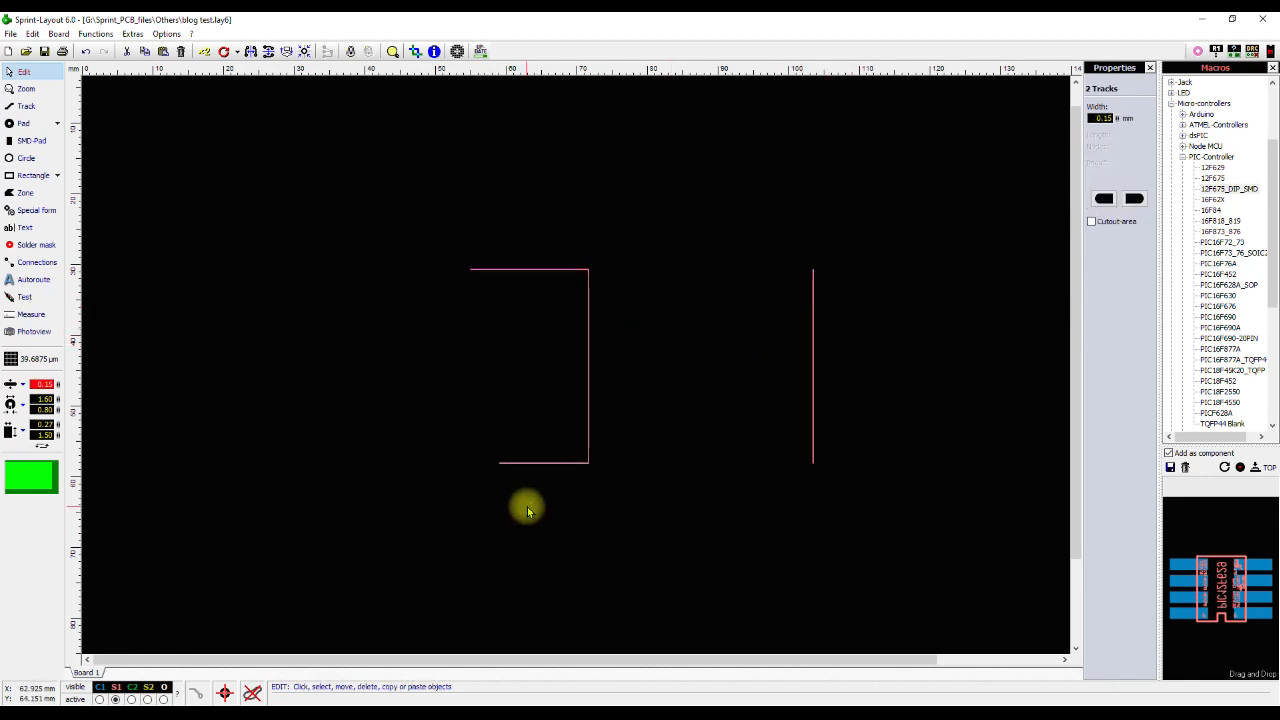
drag(880, 337, 750, 368)
click(287, 53)
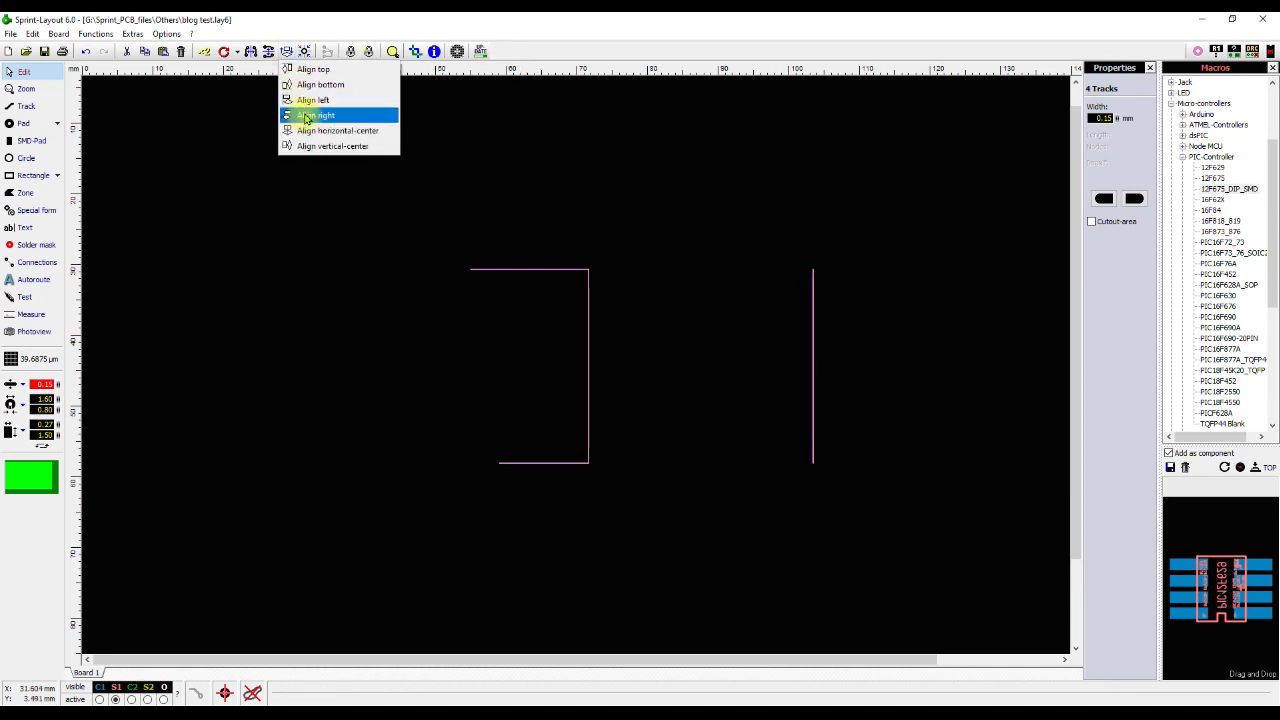
click(306, 117)
scroll(577, 371, up, 2)
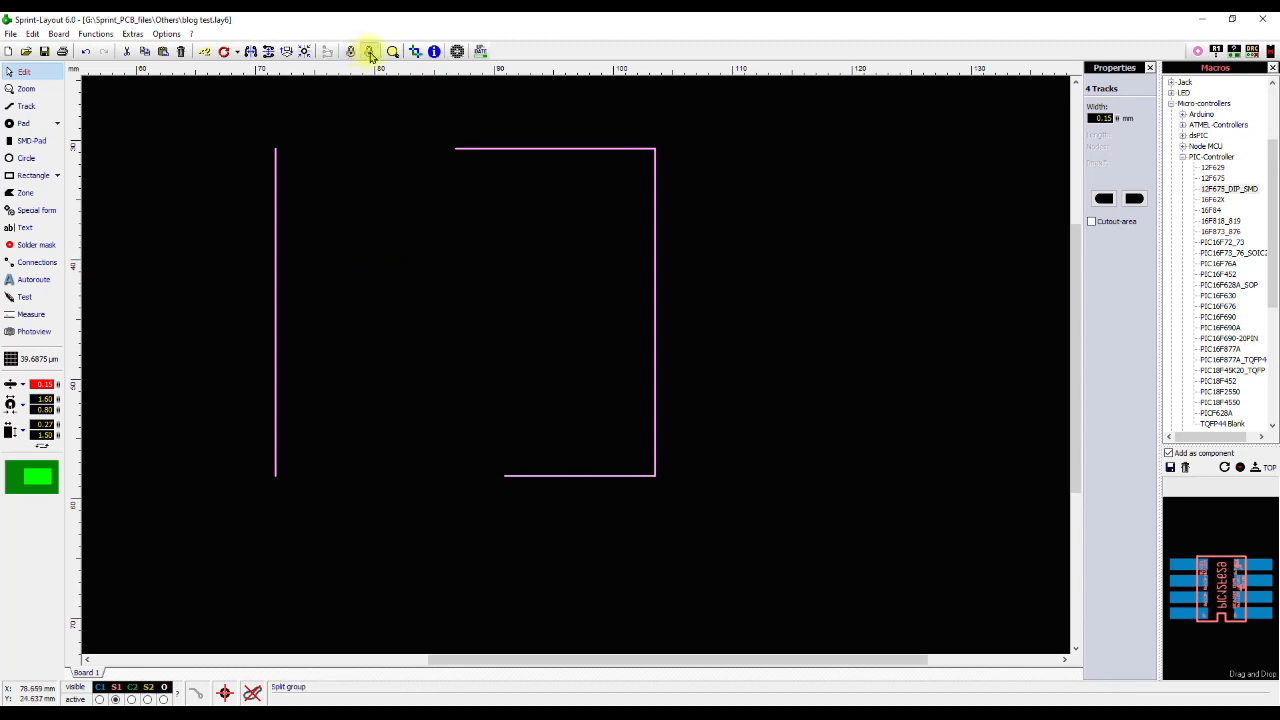
click(366, 229)
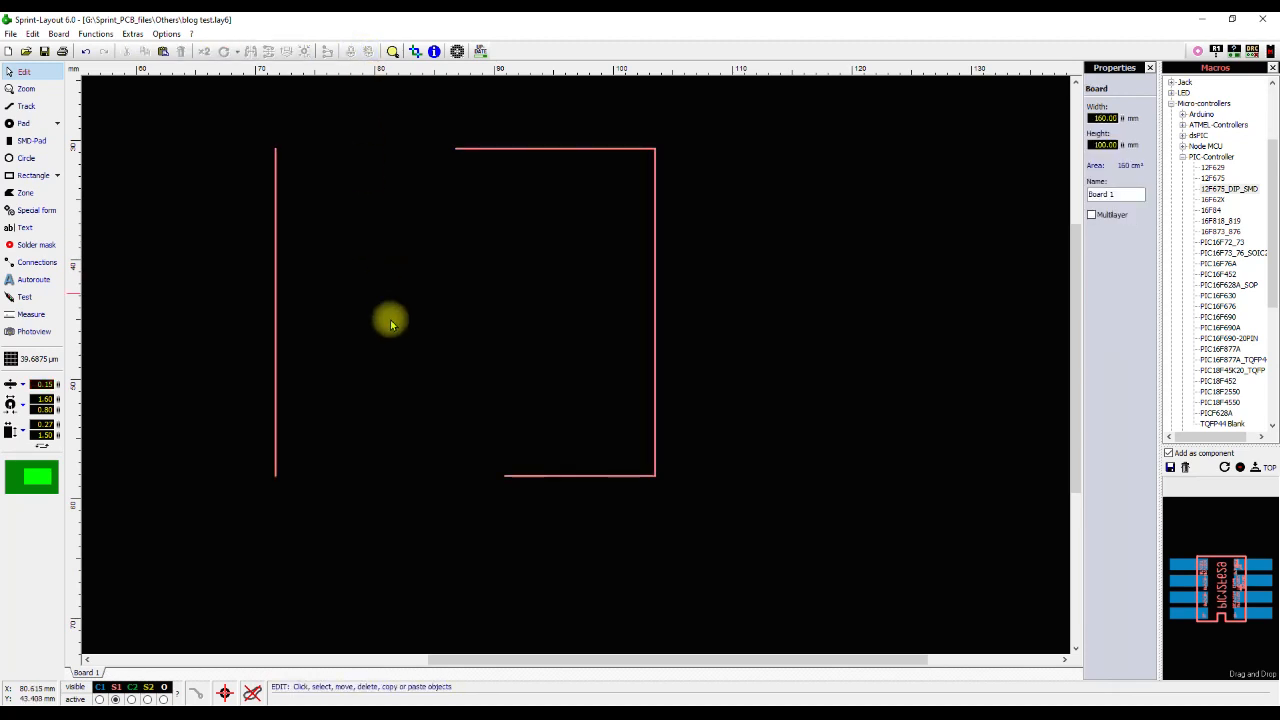
drag(723, 296, 240, 302)
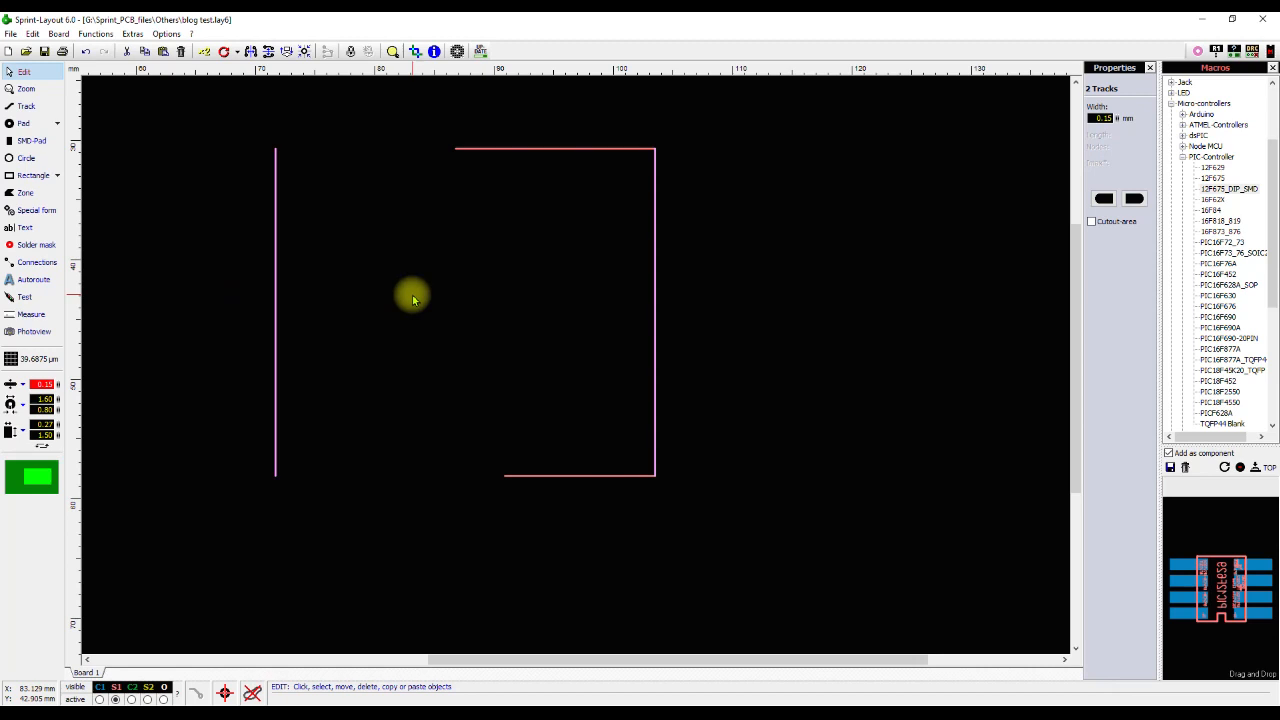
Draw a 0.15 mm track from the upper horizontal's left end, about 2.6 mm down, then left to meet the left vertical track.
key(F3)
click(456, 149)
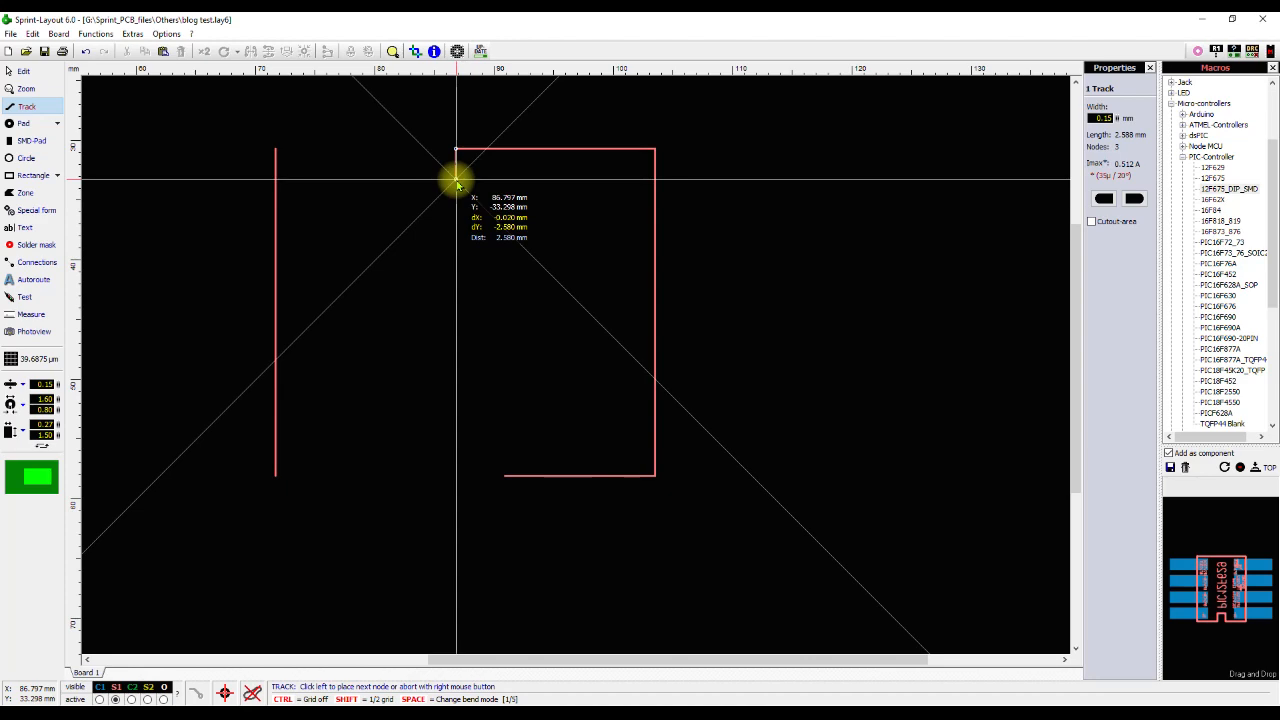
click(456, 180)
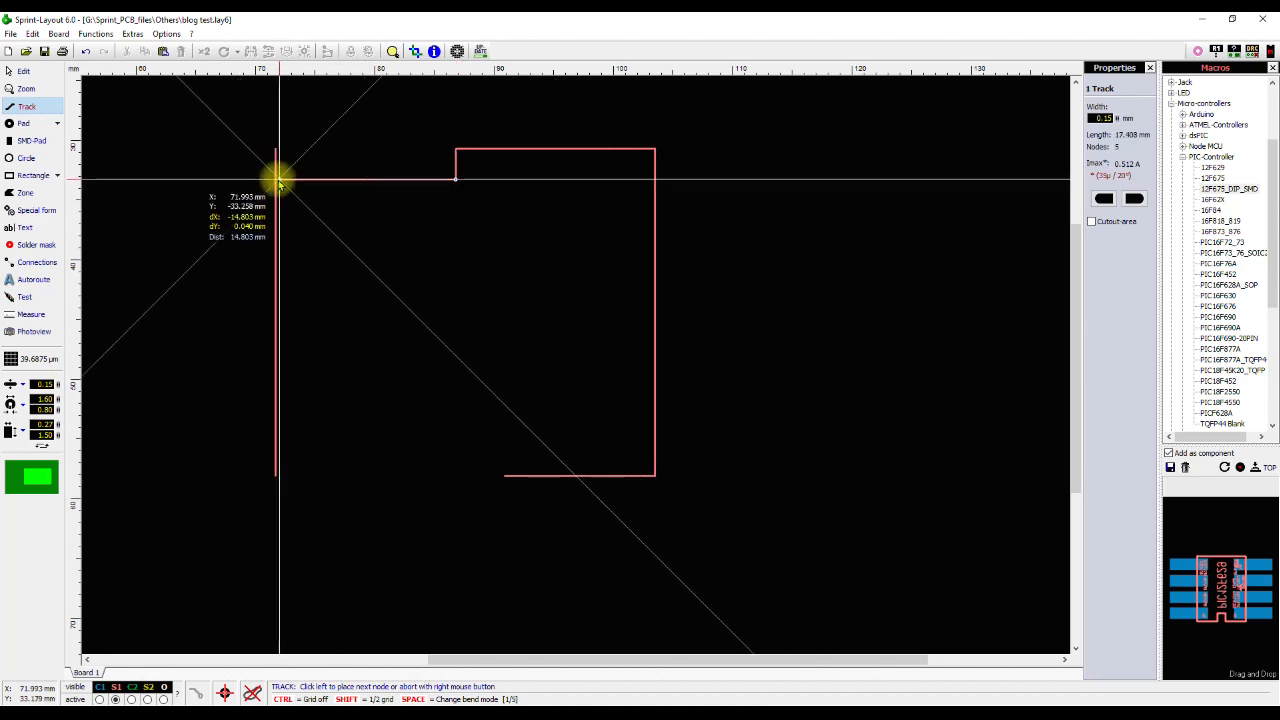
scroll(274, 180, up, 3)
scroll(577, 370, up, 5)
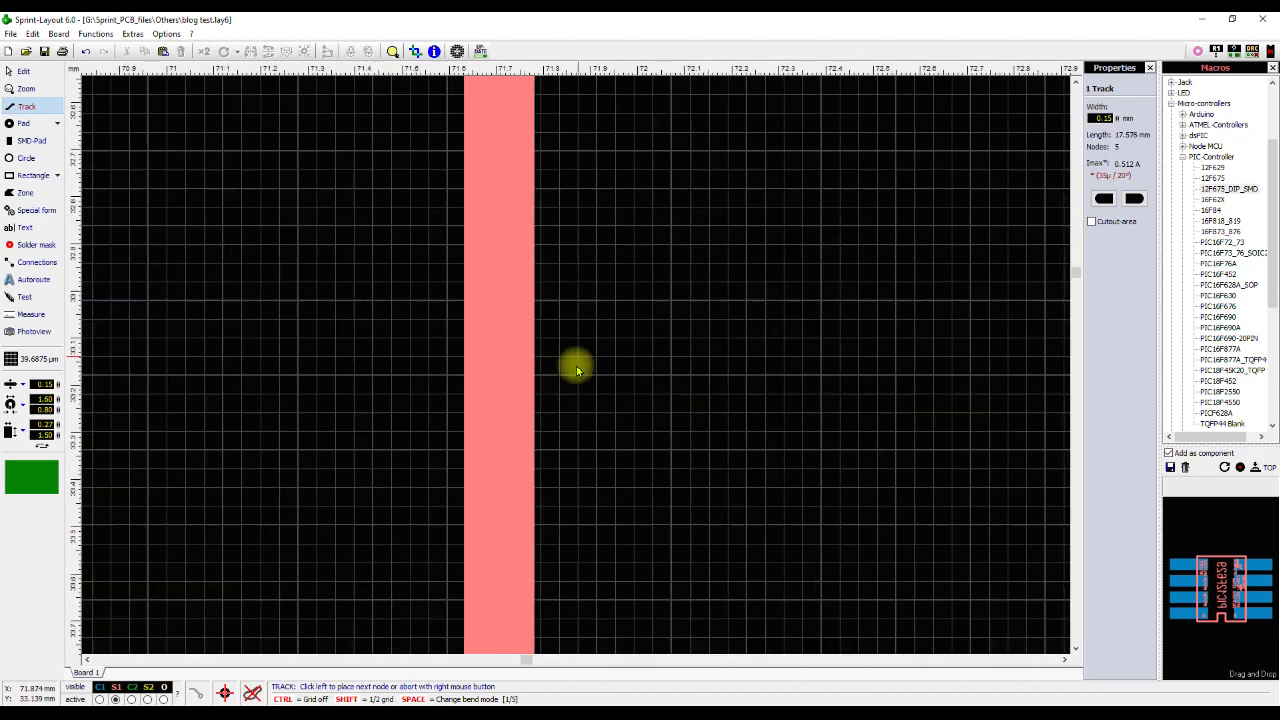
click(476, 452)
right_click(476, 452)
right_click(477, 451)
scroll(477, 451, down, 7)
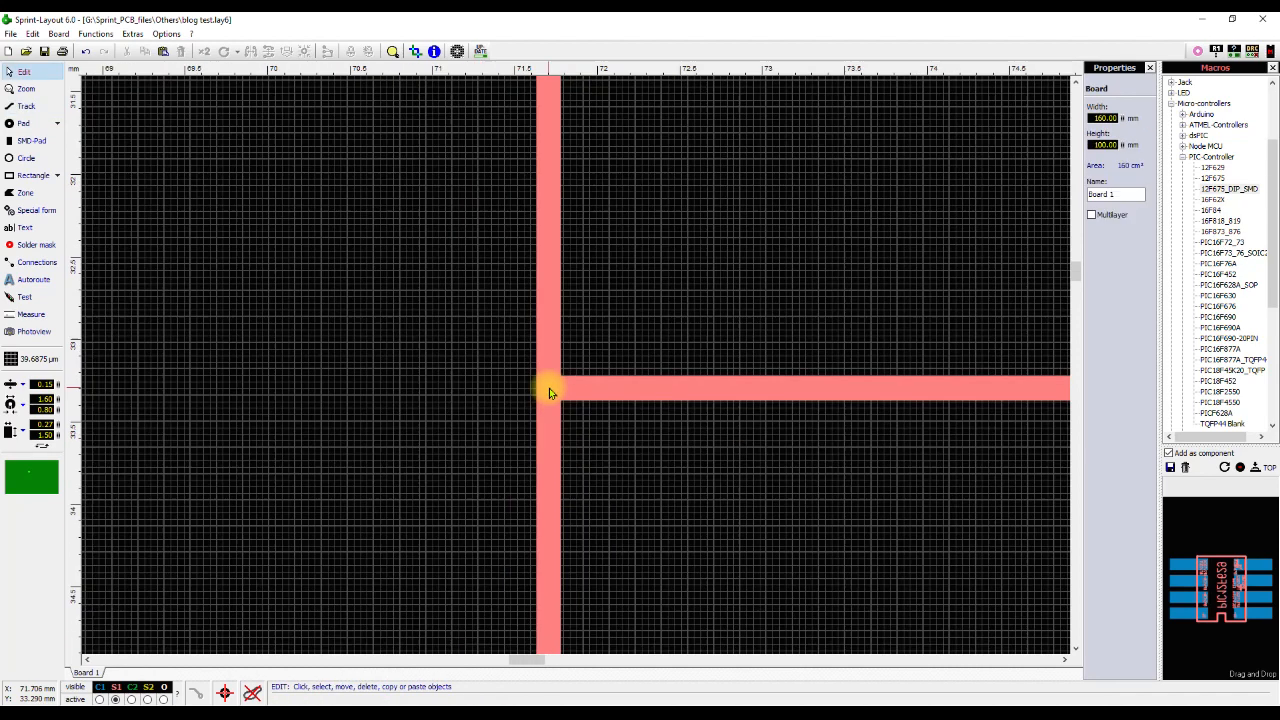
scroll(577, 368, up, 5)
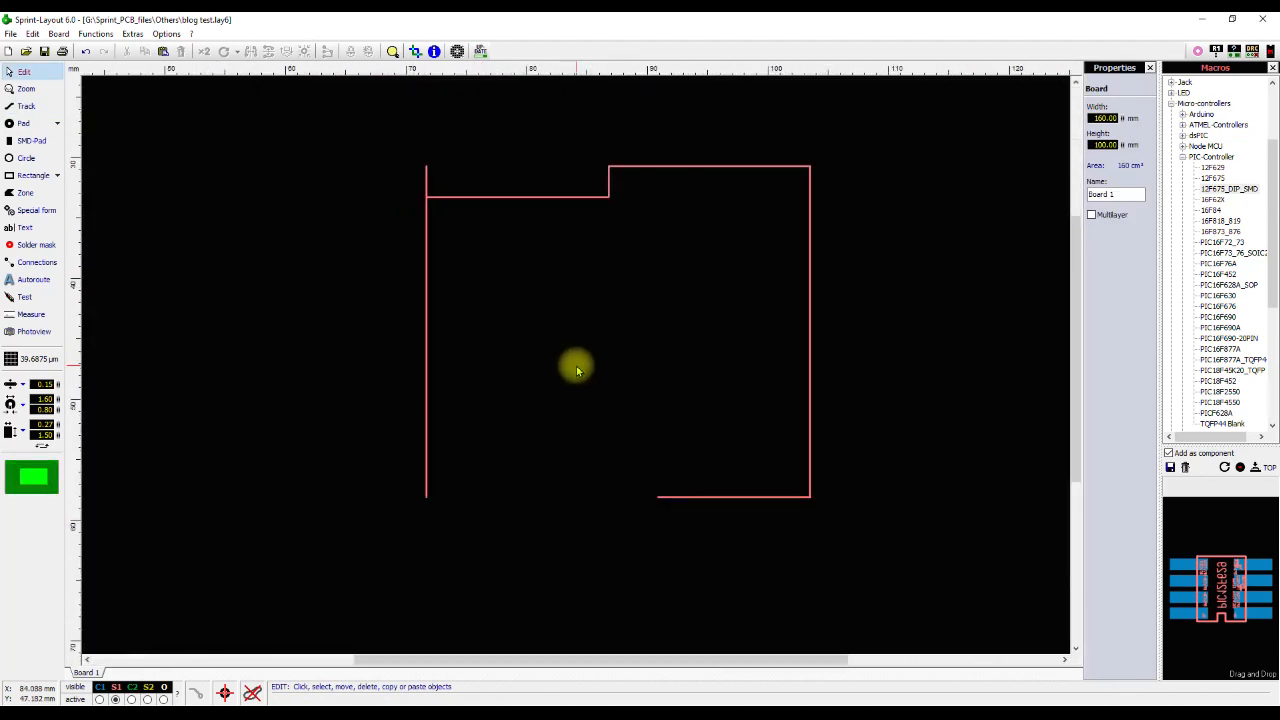
Draw a 0.15 mm track from the lower horizontal's left end, about 5.3 mm up, then left to meet the left vertical track.
key(l)
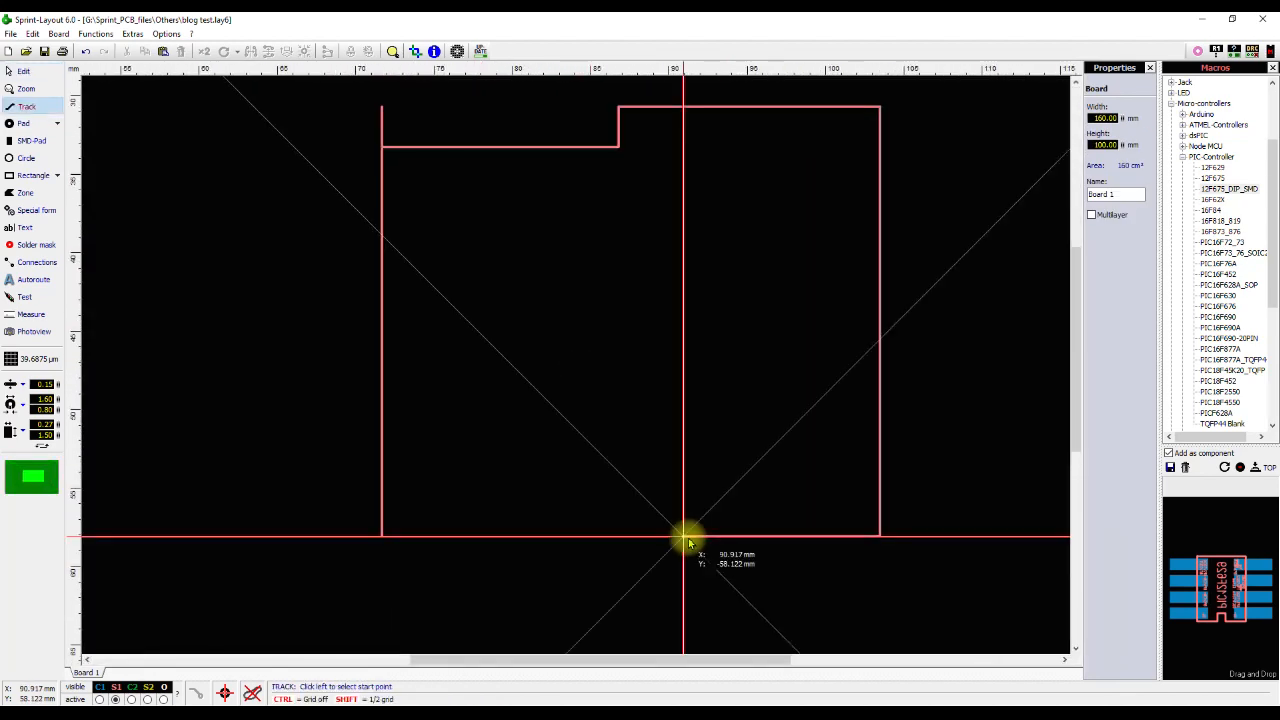
click(685, 538)
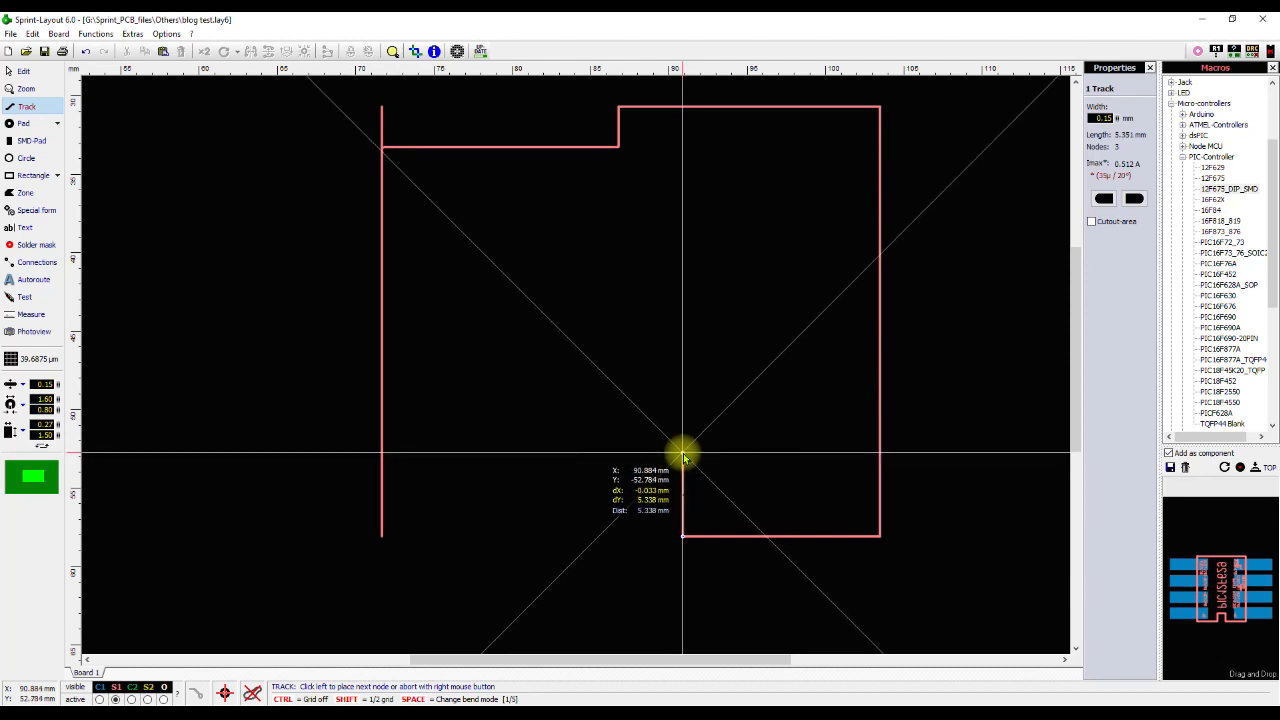
click(683, 457)
scroll(383, 451, up, 5)
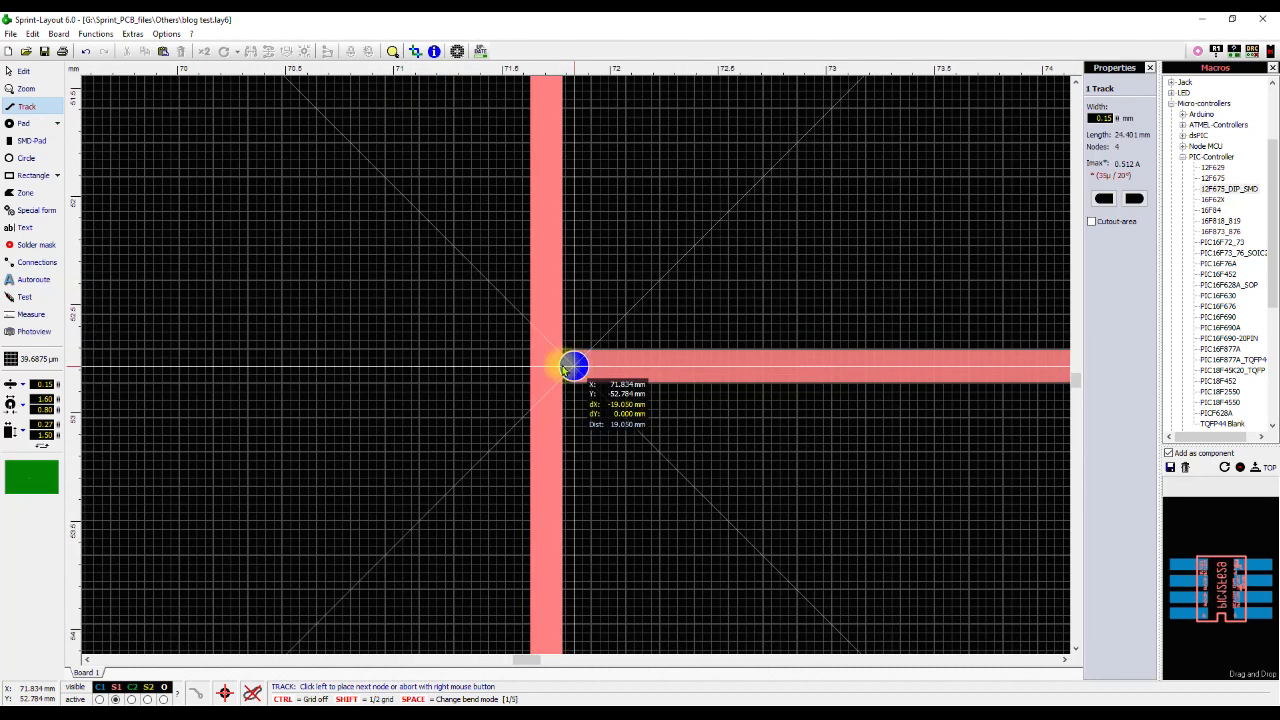
right_click(549, 368)
key(Escape)
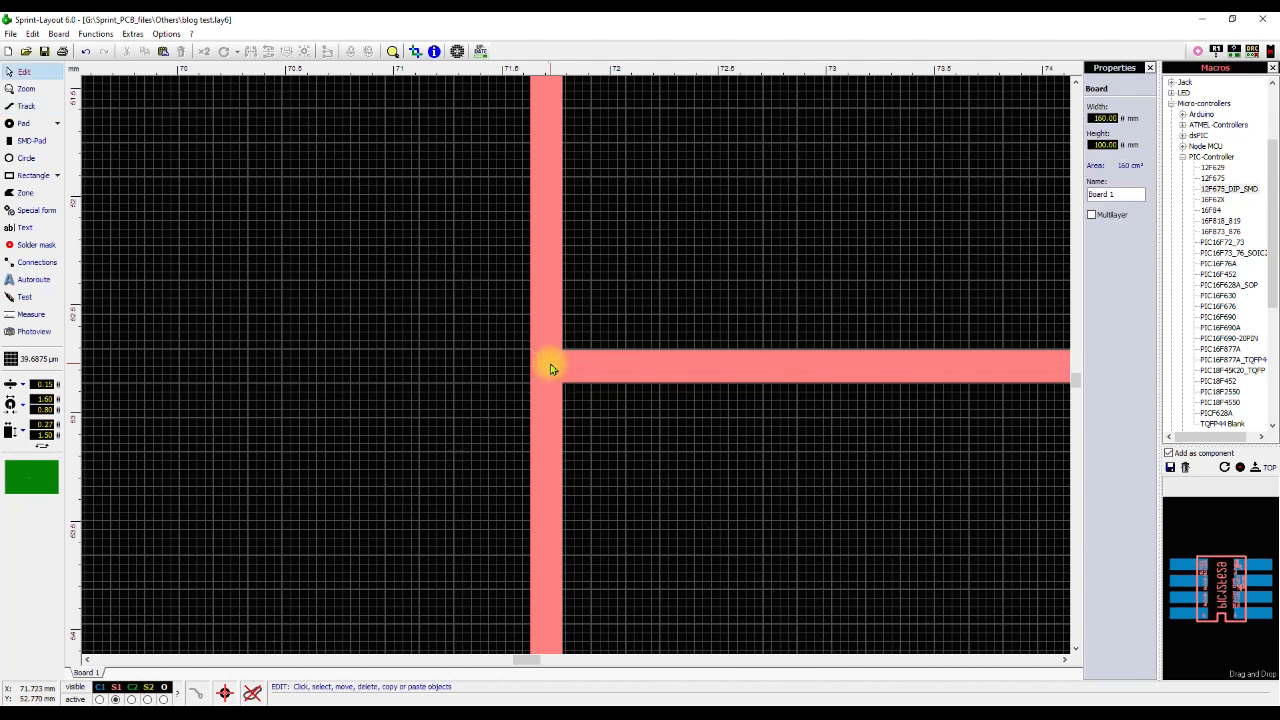
scroll(549, 368, down, 5)
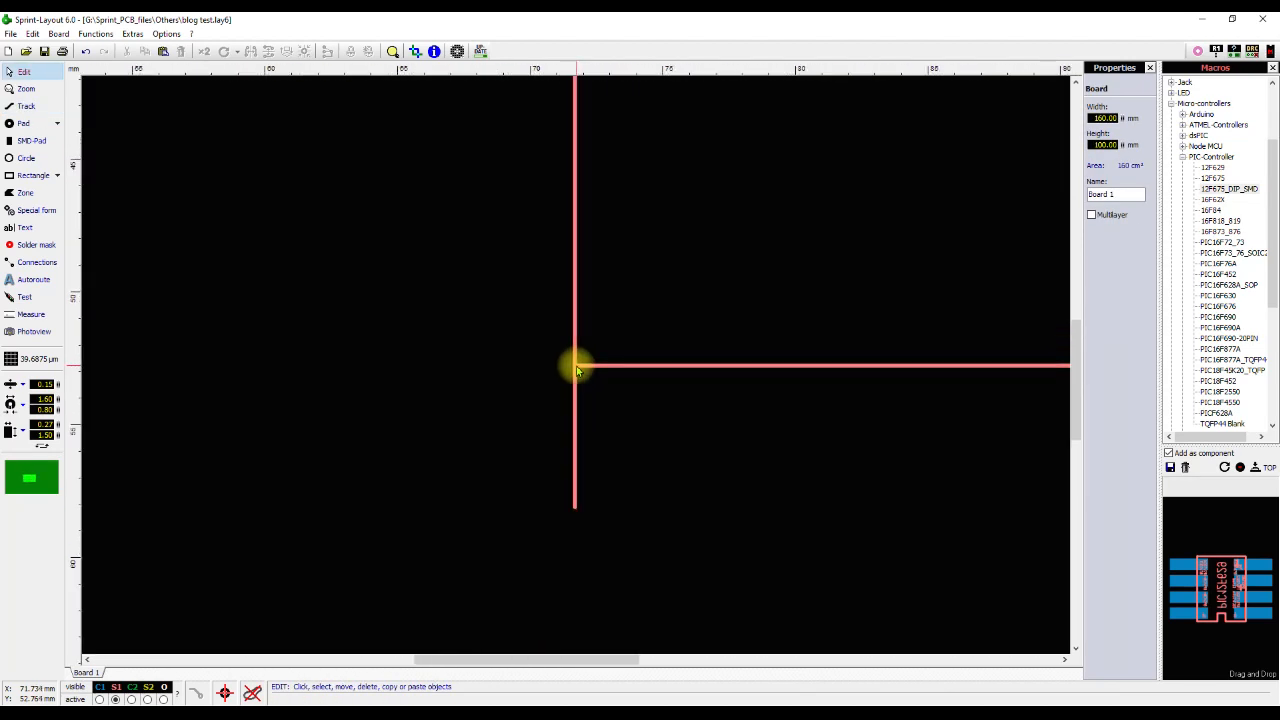
scroll(576, 370, down, 3)
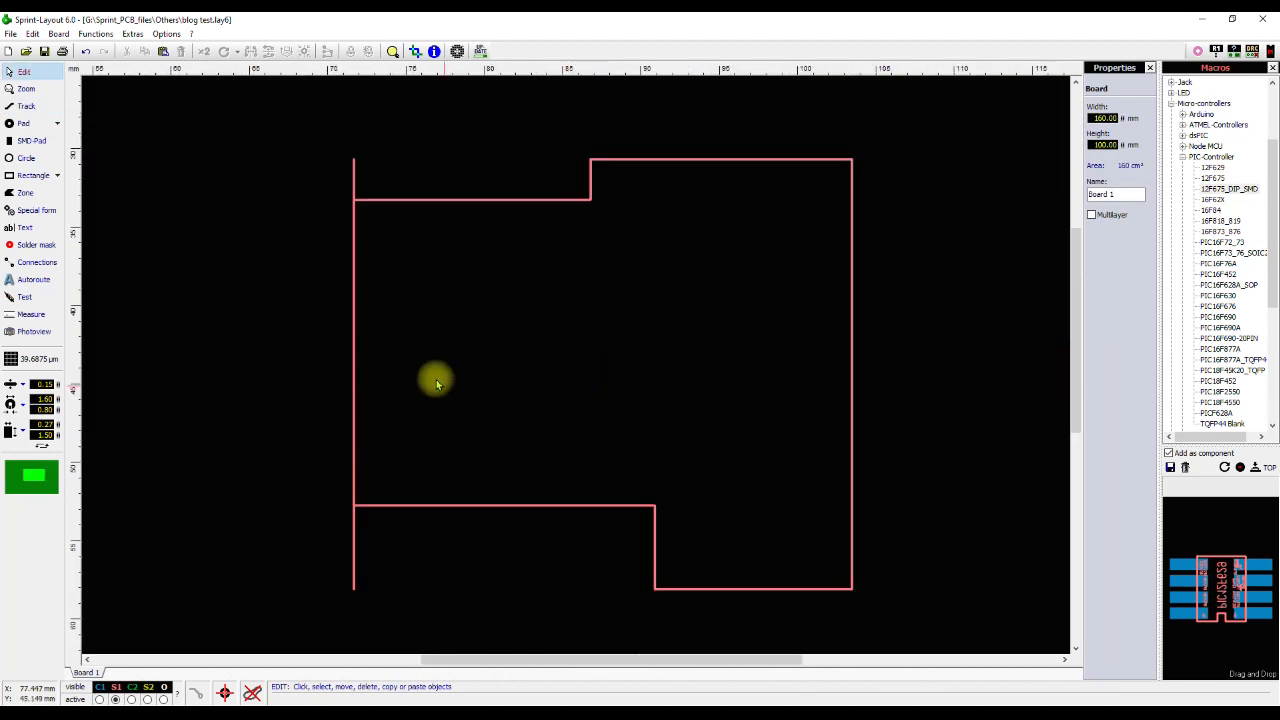
Shorten both ends of the left vertical track to meet the upper and lower step corners, closing the relay outline.
drag(267, 281, 368, 300)
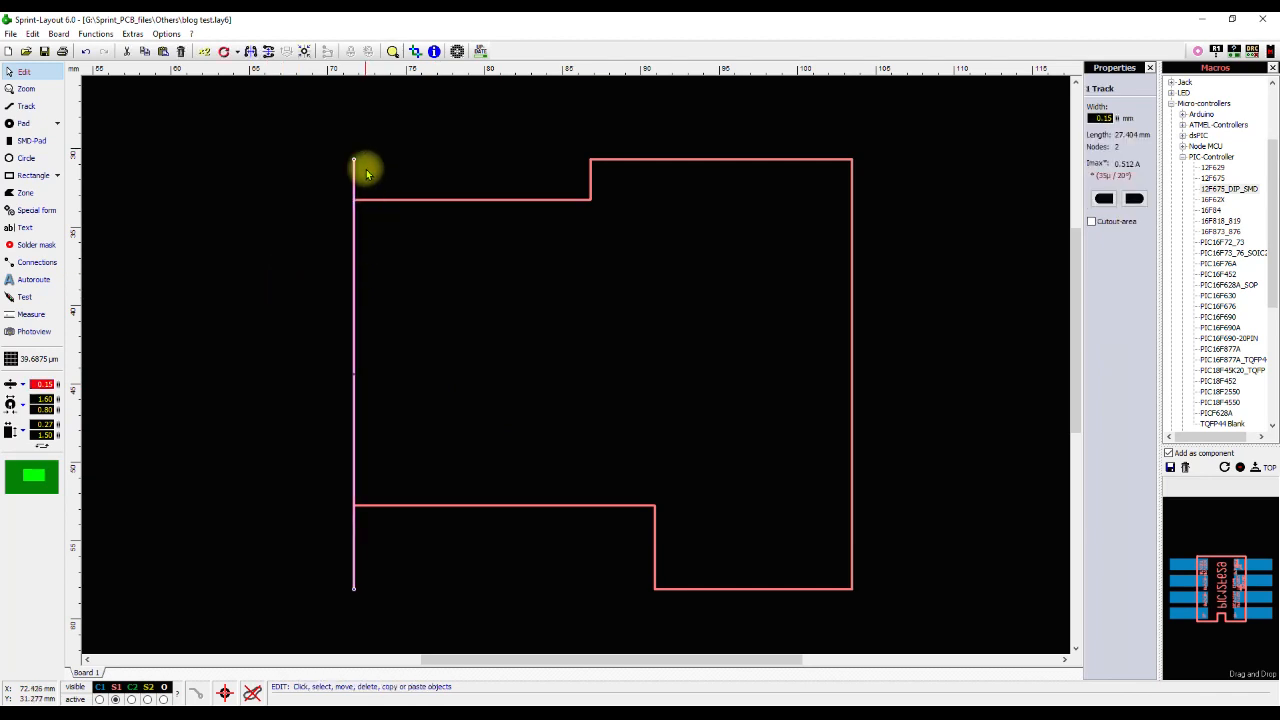
drag(354, 161, 354, 201)
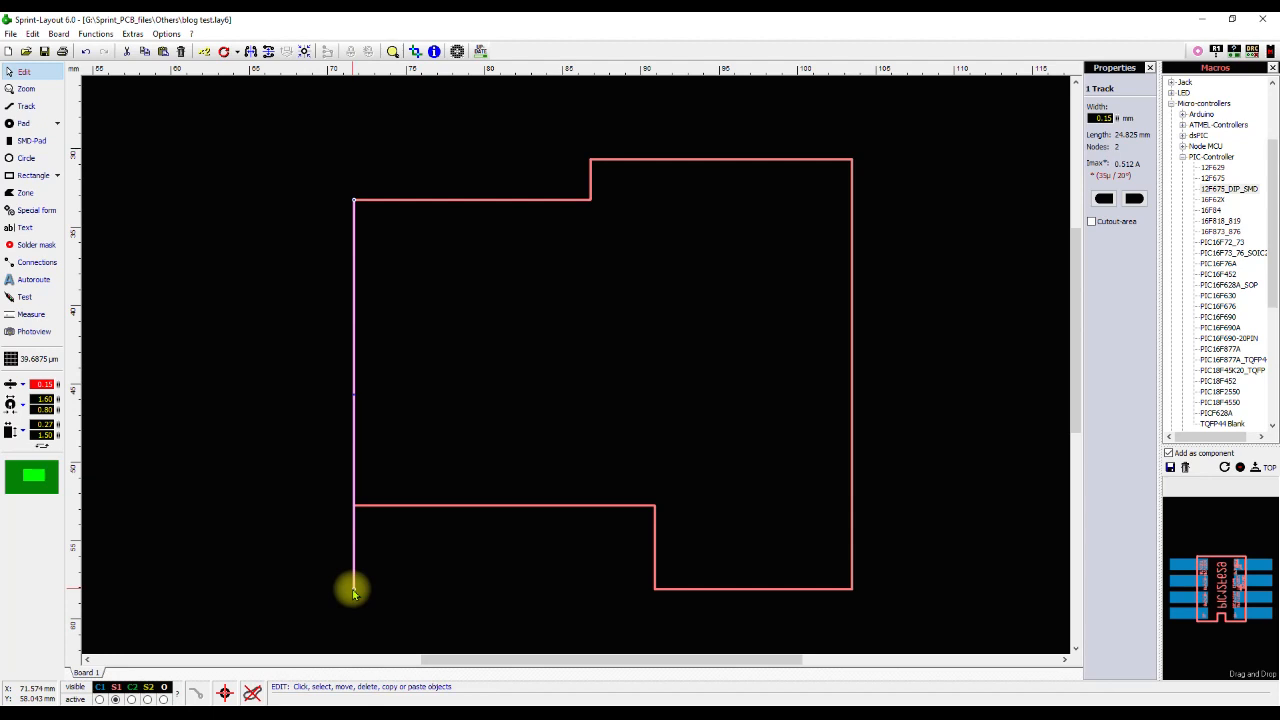
drag(354, 592, 354, 507)
click(395, 552)
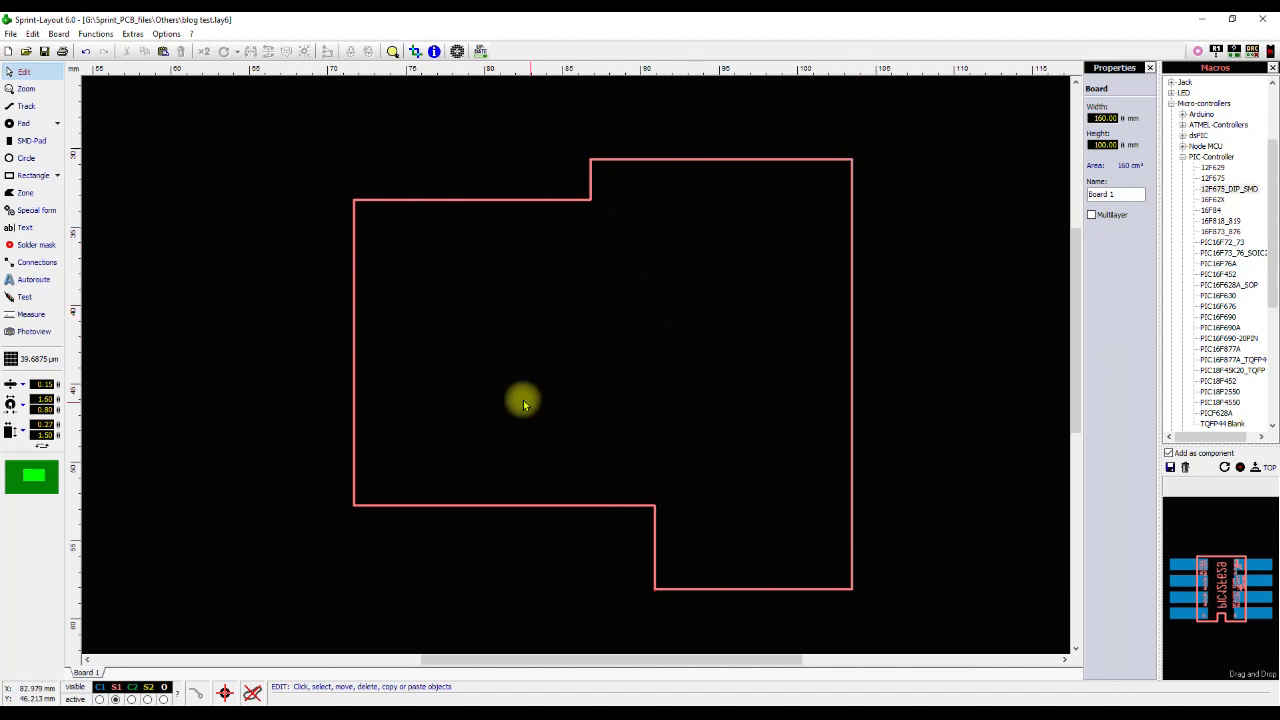
Move the complete six-track relay outline up and left, toward the upper edge of the board.
scroll(360, 200, up, 4)
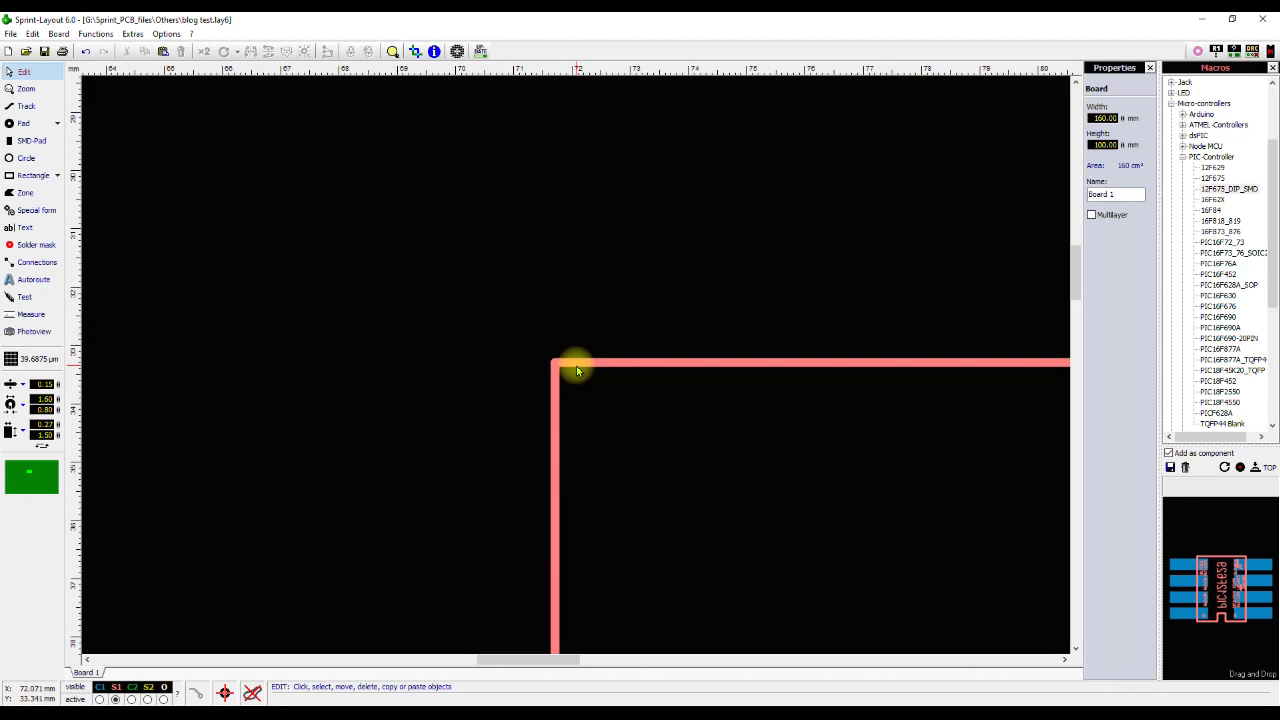
scroll(576, 367, down, 4)
scroll(966, 367, up, 4)
scroll(566, 364, down, 7)
scroll(577, 371, up, 3)
drag(826, 606, 187, 110)
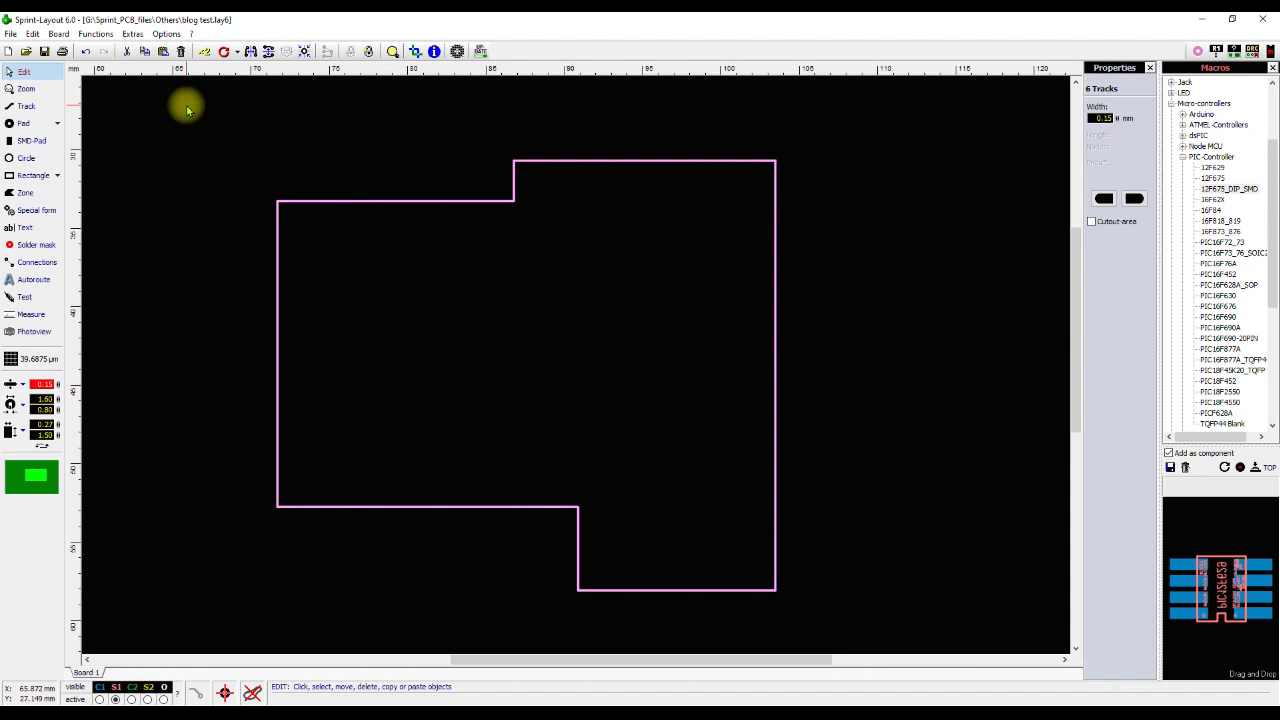
scroll(605, 240, down, 3)
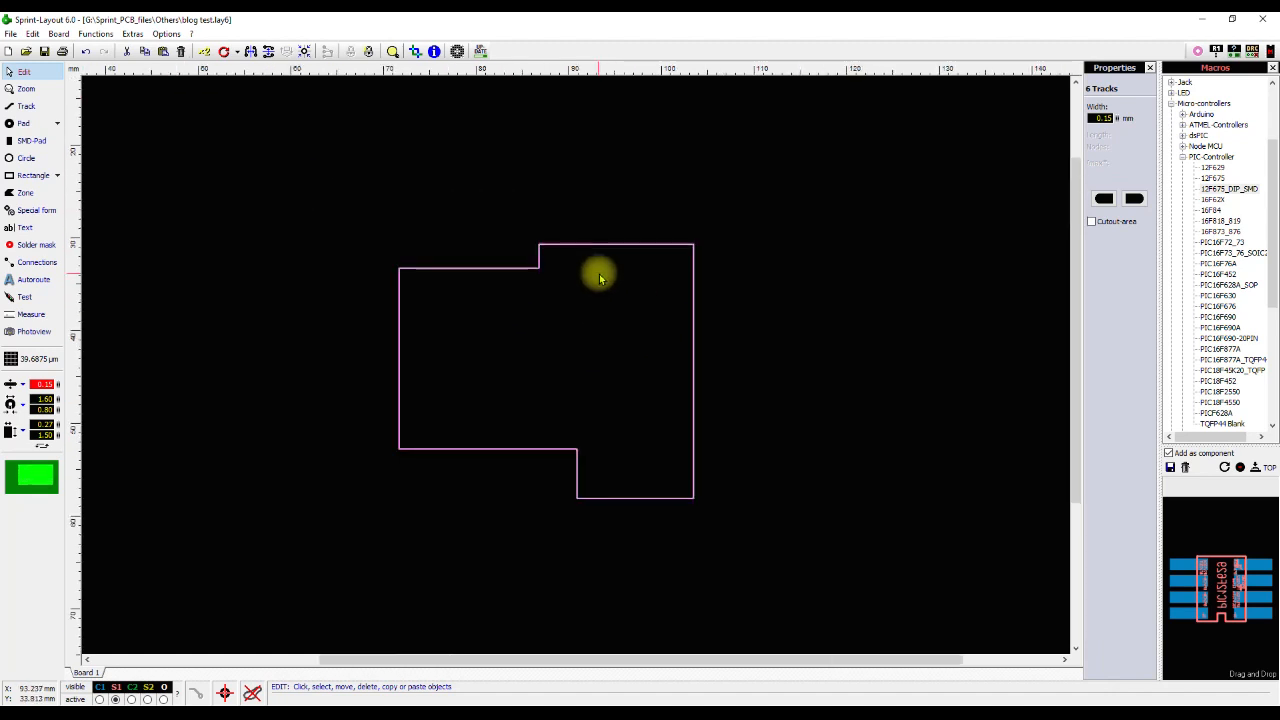
drag(666, 283, 540, 123)
click(674, 261)
drag(411, 129, 417, 163)
click(674, 258)
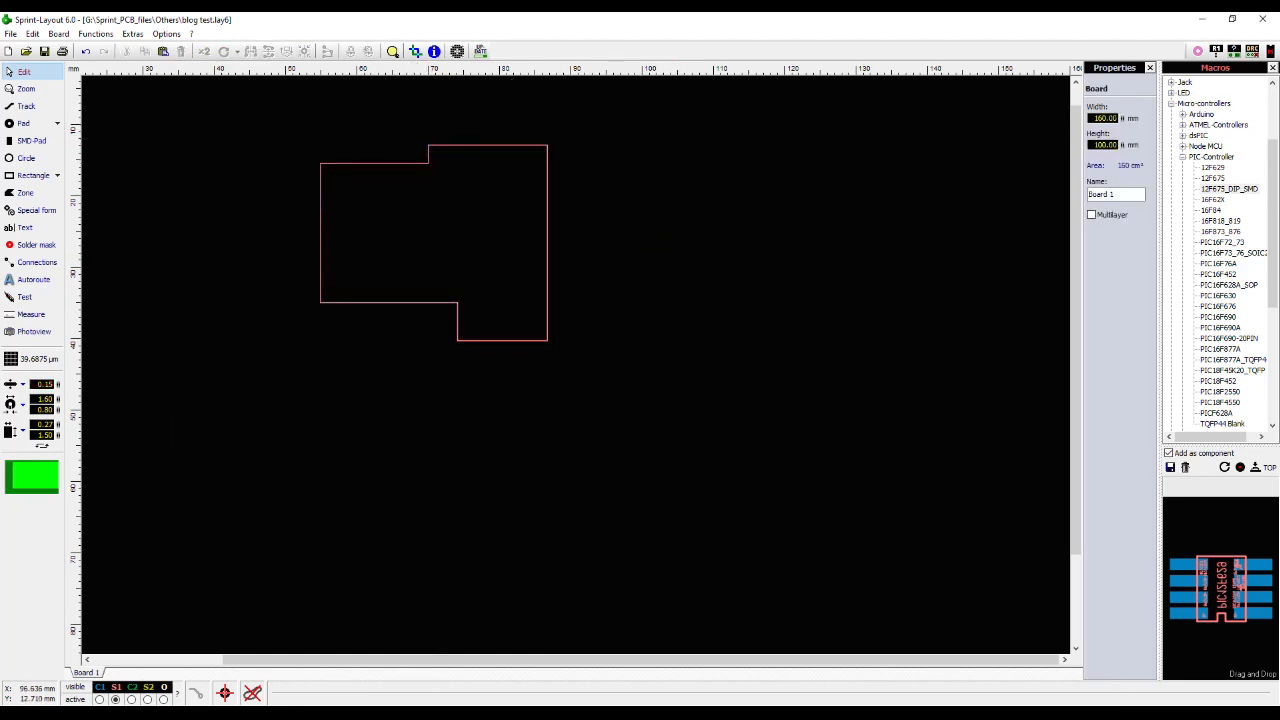
Switch to the relay datasheet in Foxit Reader and examine the pin spacing and hole diameters in the bottom-view drawing.
drag(686, 2, 572, 125)
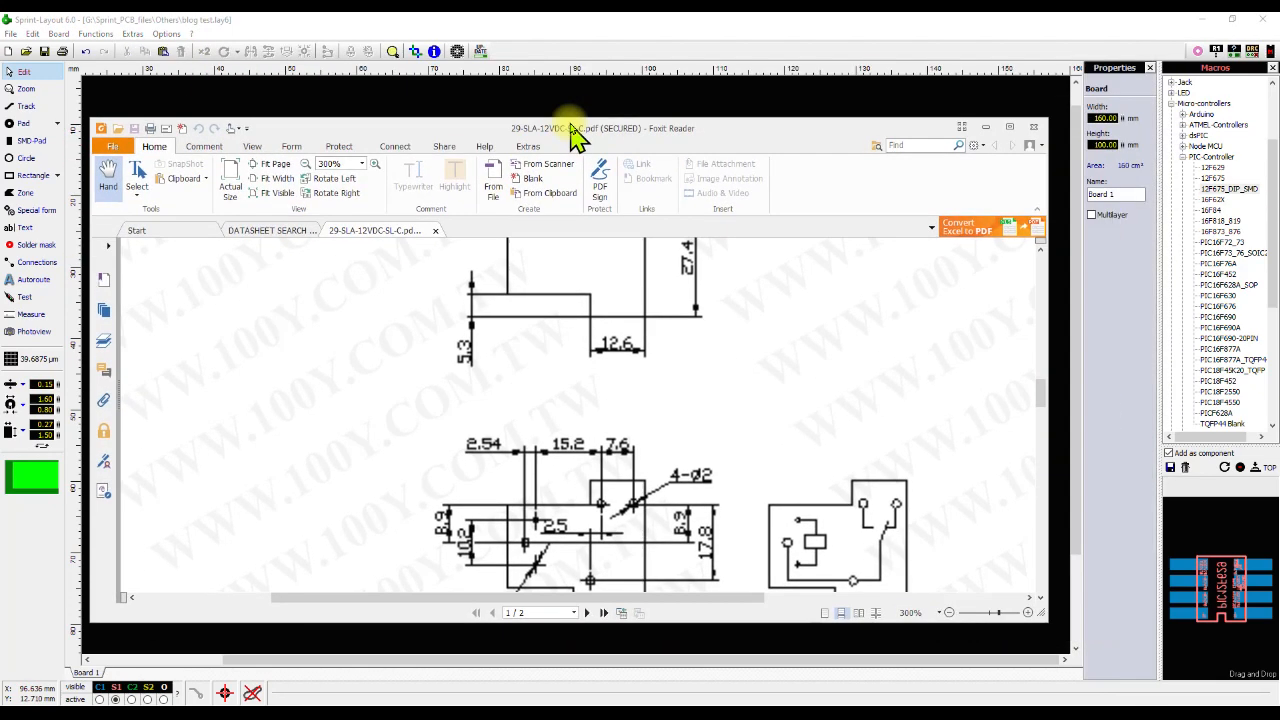
click(1001, 128)
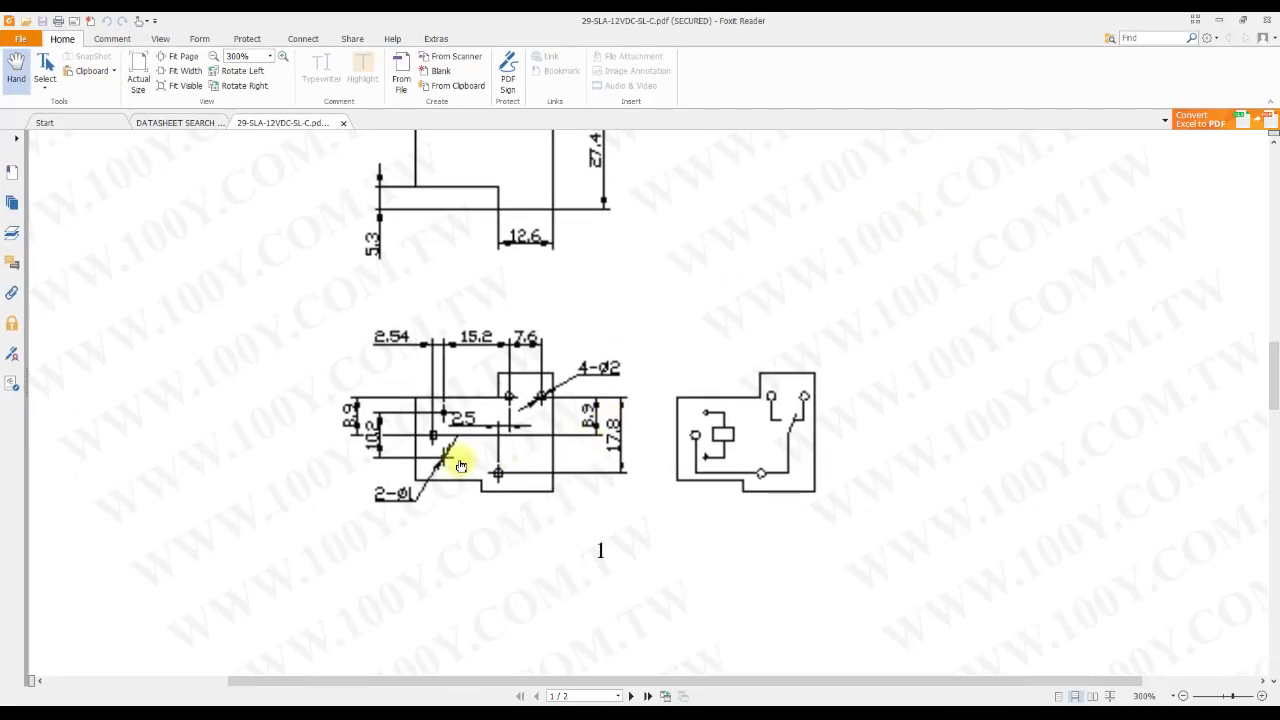
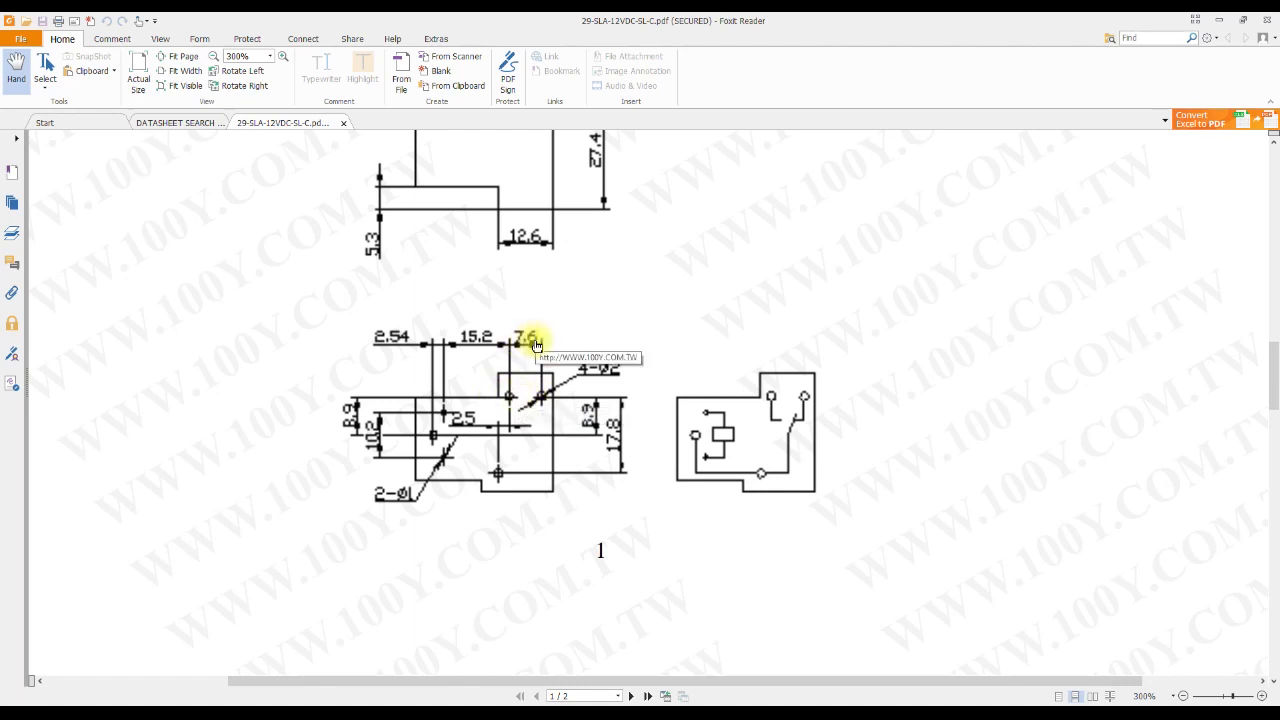
ctrl+scroll(529, 420, up, 3)
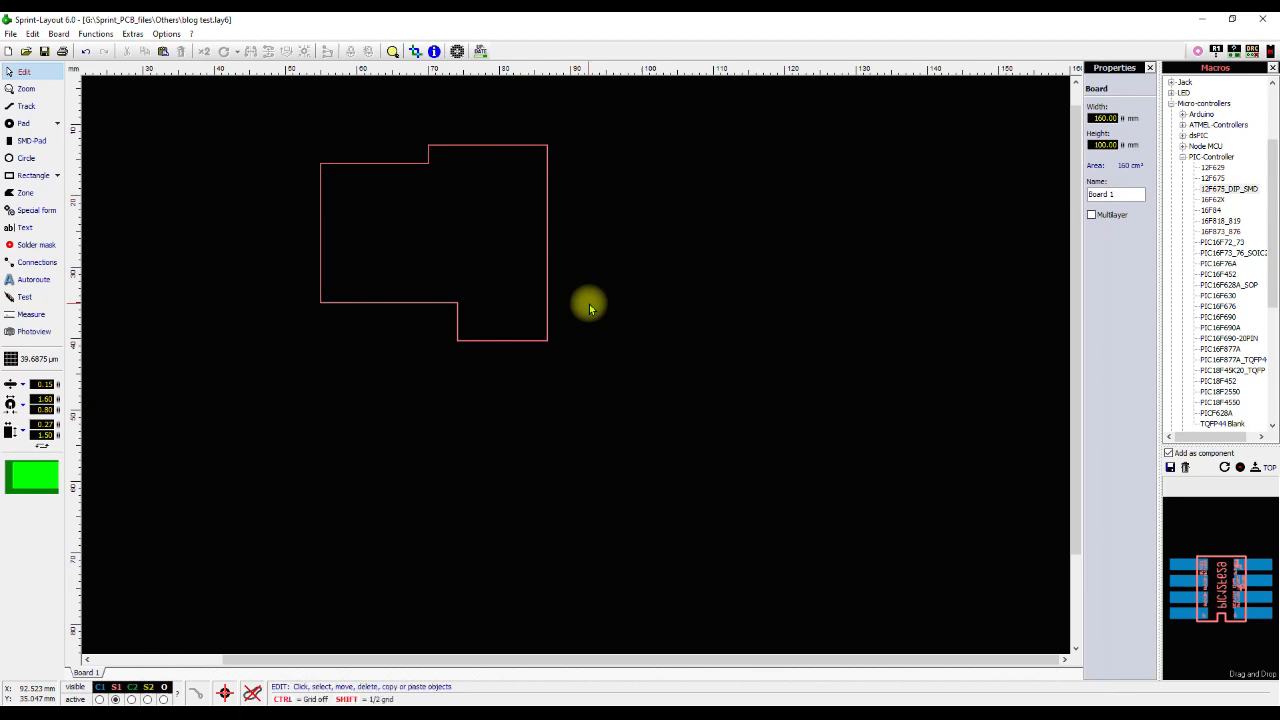
Switch back to Sprint-Layout, place a 1.60 mm pad with a 0.80 mm hole outside the outline's right edge, and select it.
key(F4)
click(603, 300)
key(Escape)
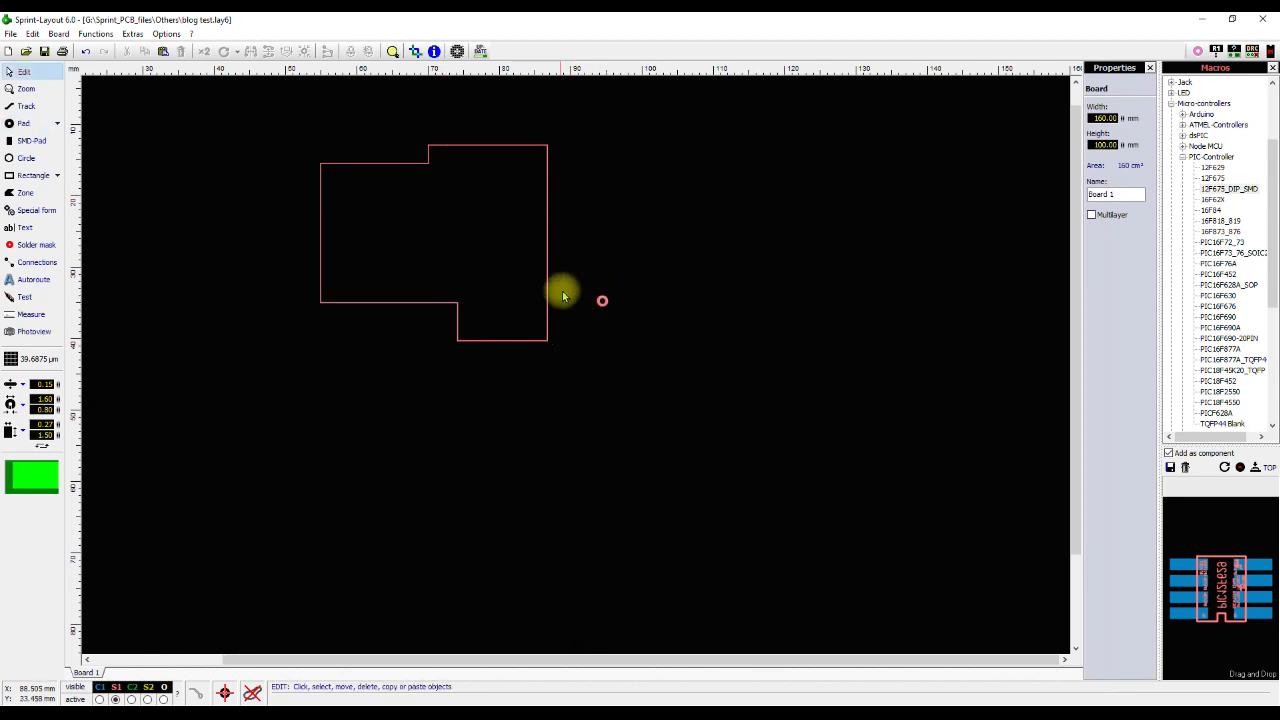
click(602, 300)
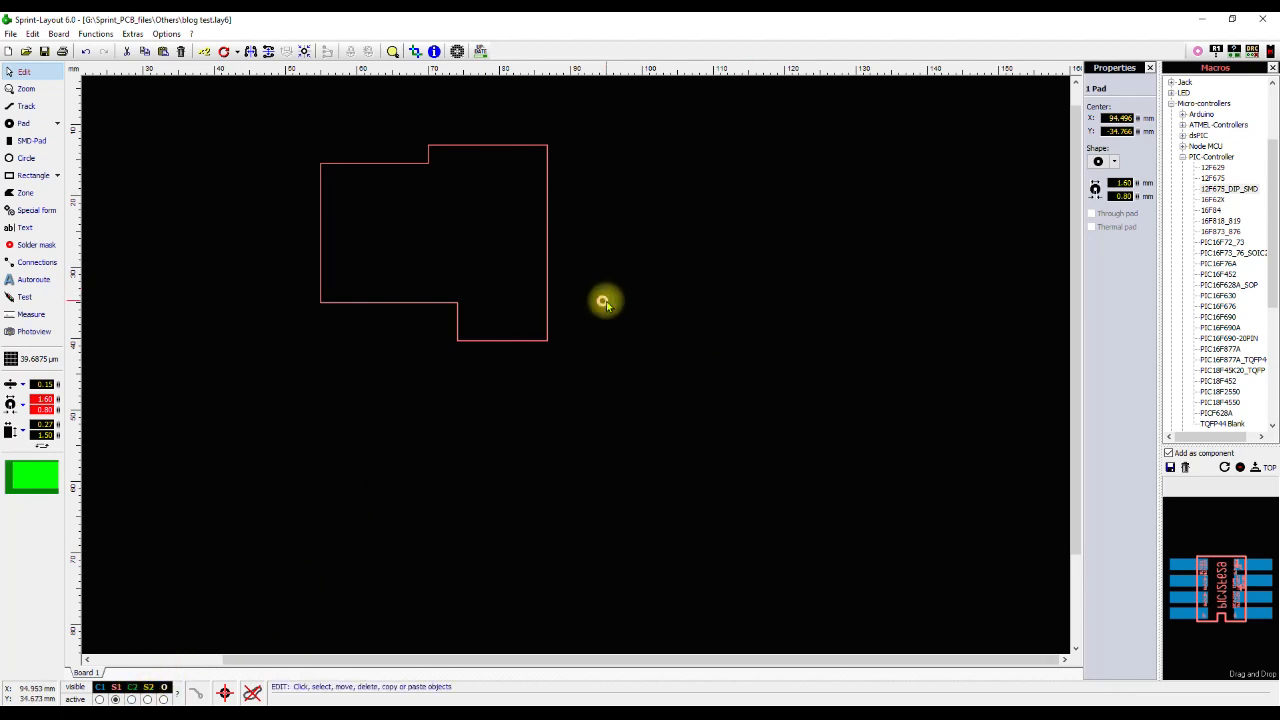
right_click(604, 302)
mouse_move(723, 548)
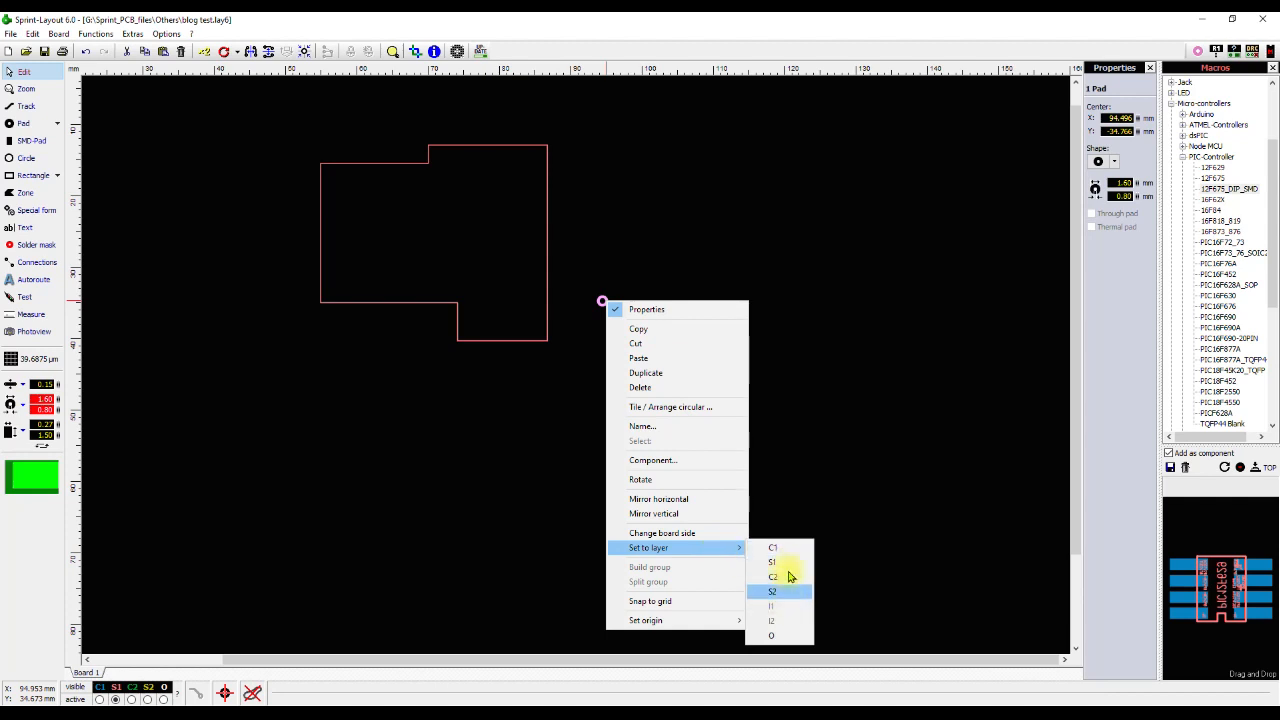
click(831, 374)
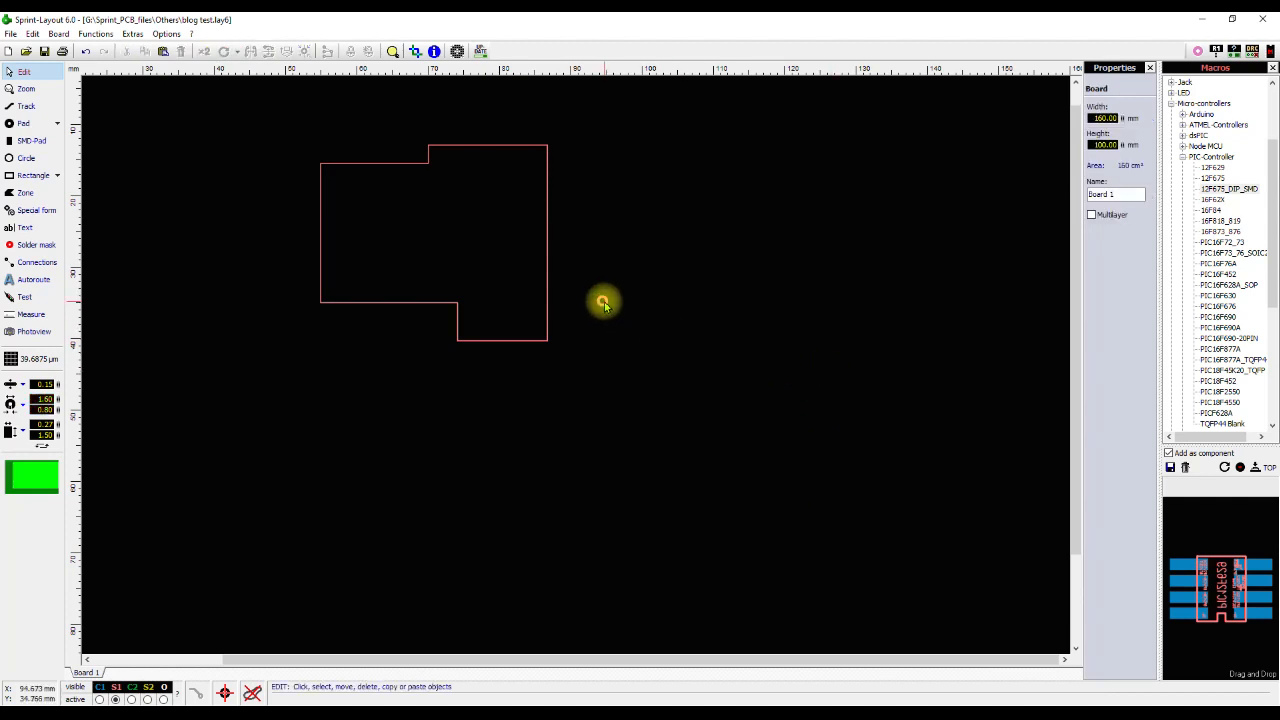
Resize the loose pad beside the outline to 5.00 mm diameter with a 2.20 mm hole.
click(604, 302)
click(22, 405)
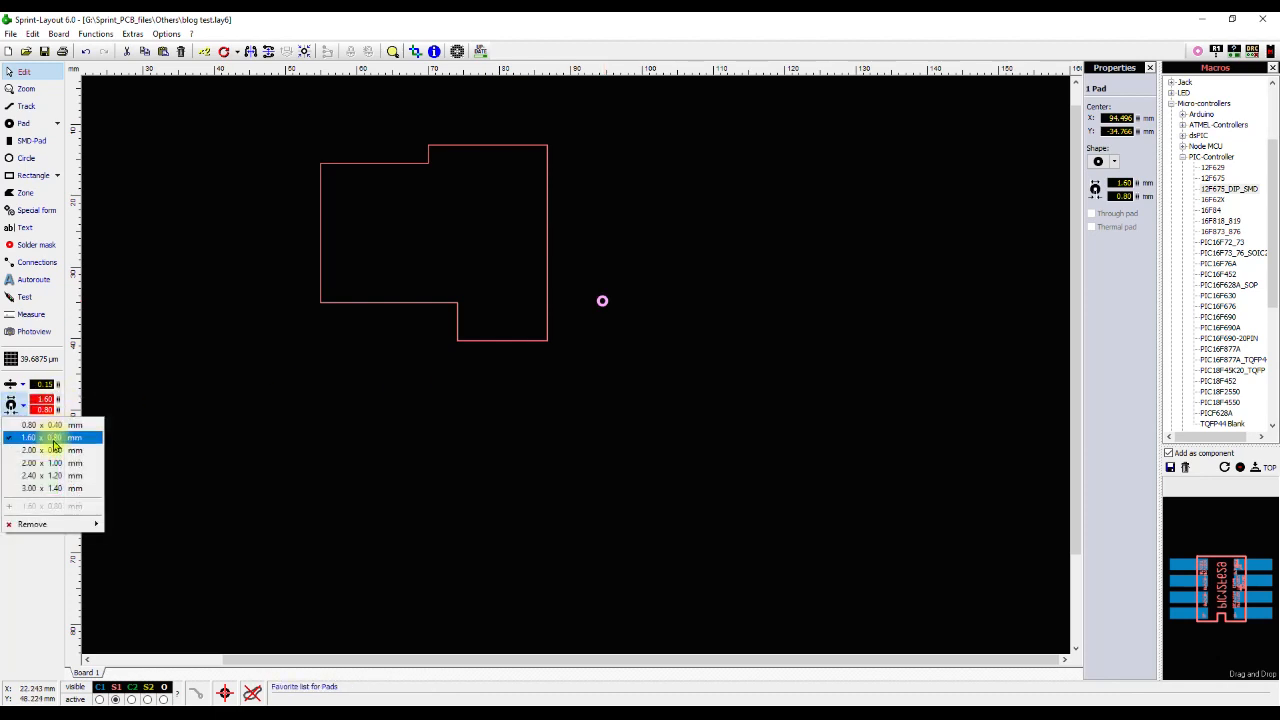
click(60, 488)
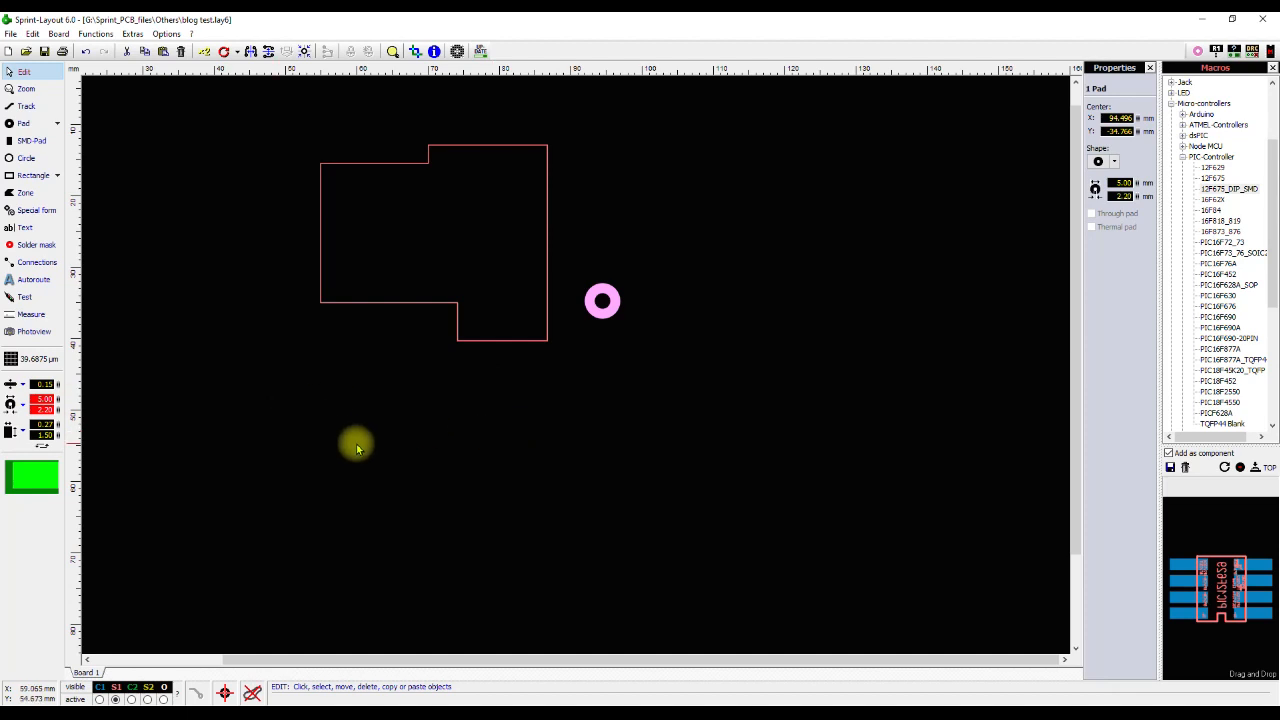
Set both the pad and the active layer to C2, and move the pad inside the outline beside its upper step.
right_click(603, 301)
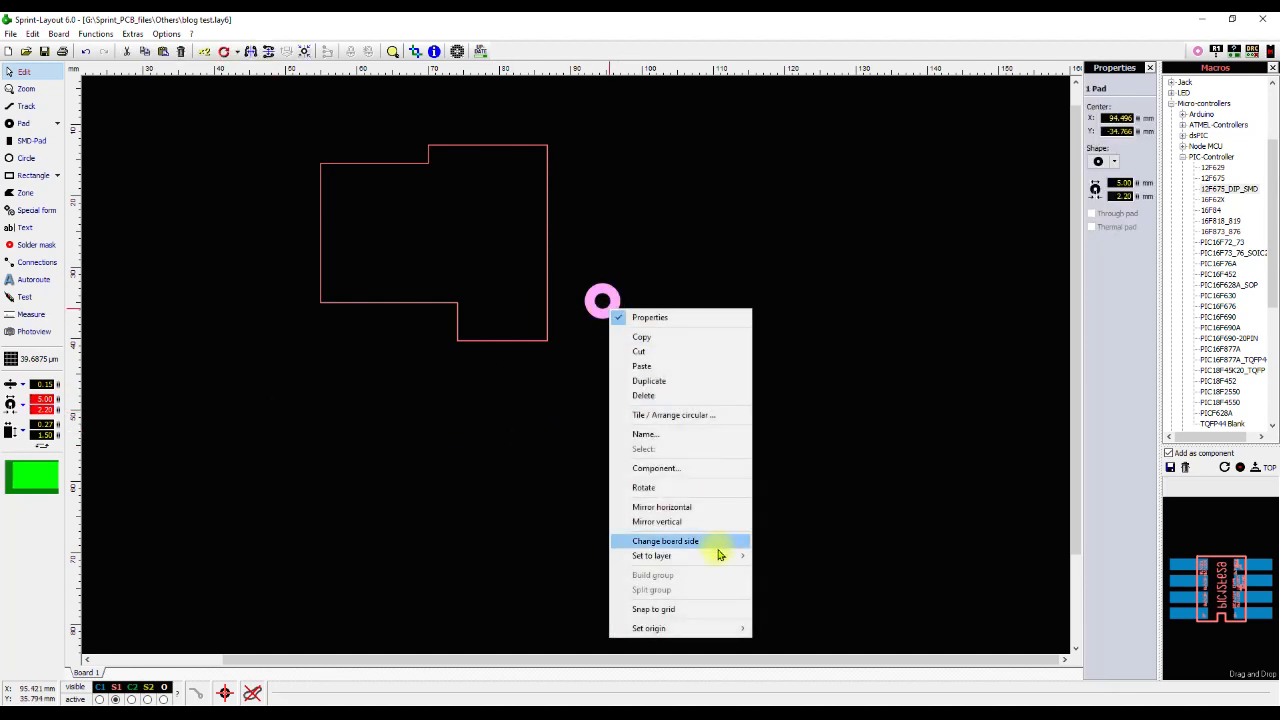
mouse_move(728, 555)
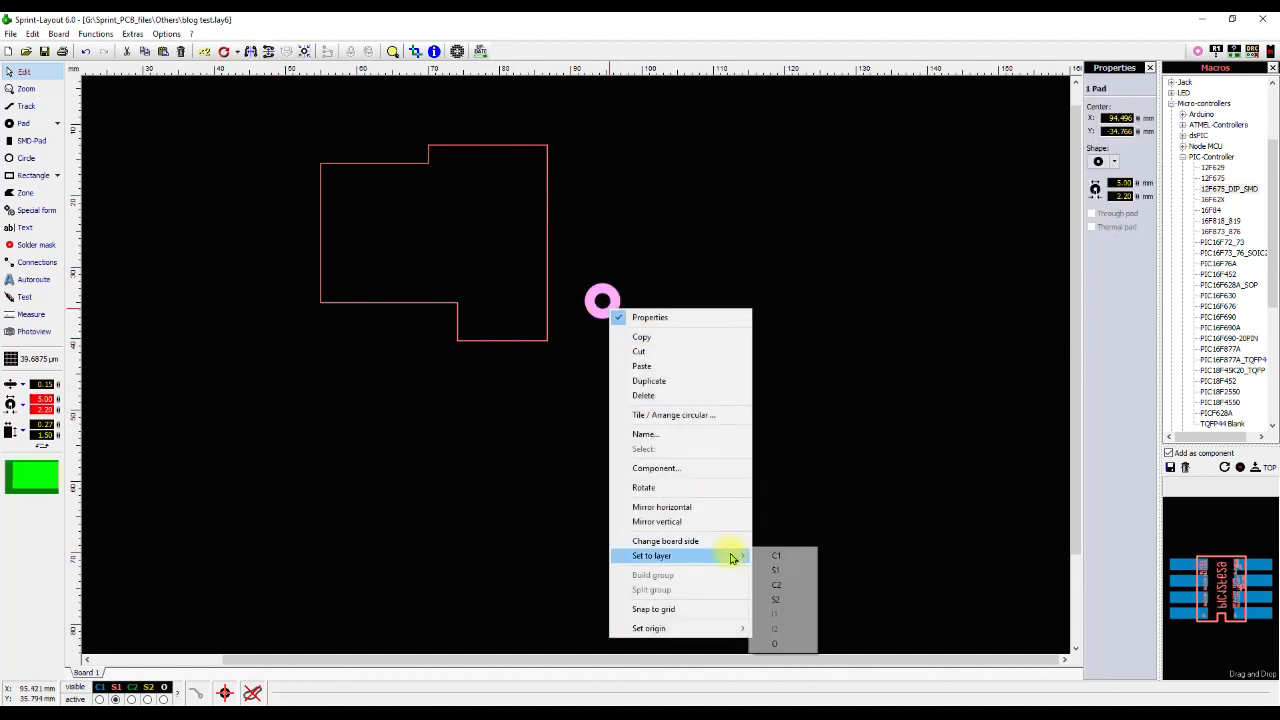
click(791, 590)
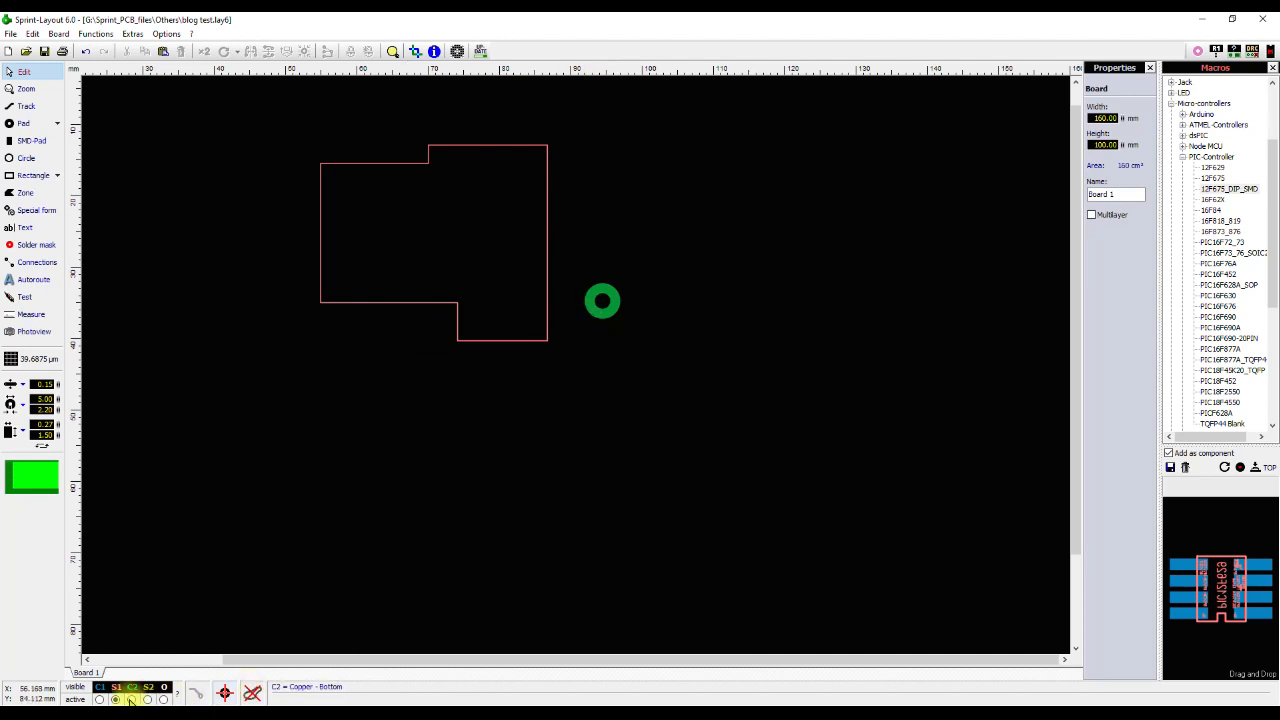
scroll(610, 388, up, 2)
drag(857, 483, 635, 267)
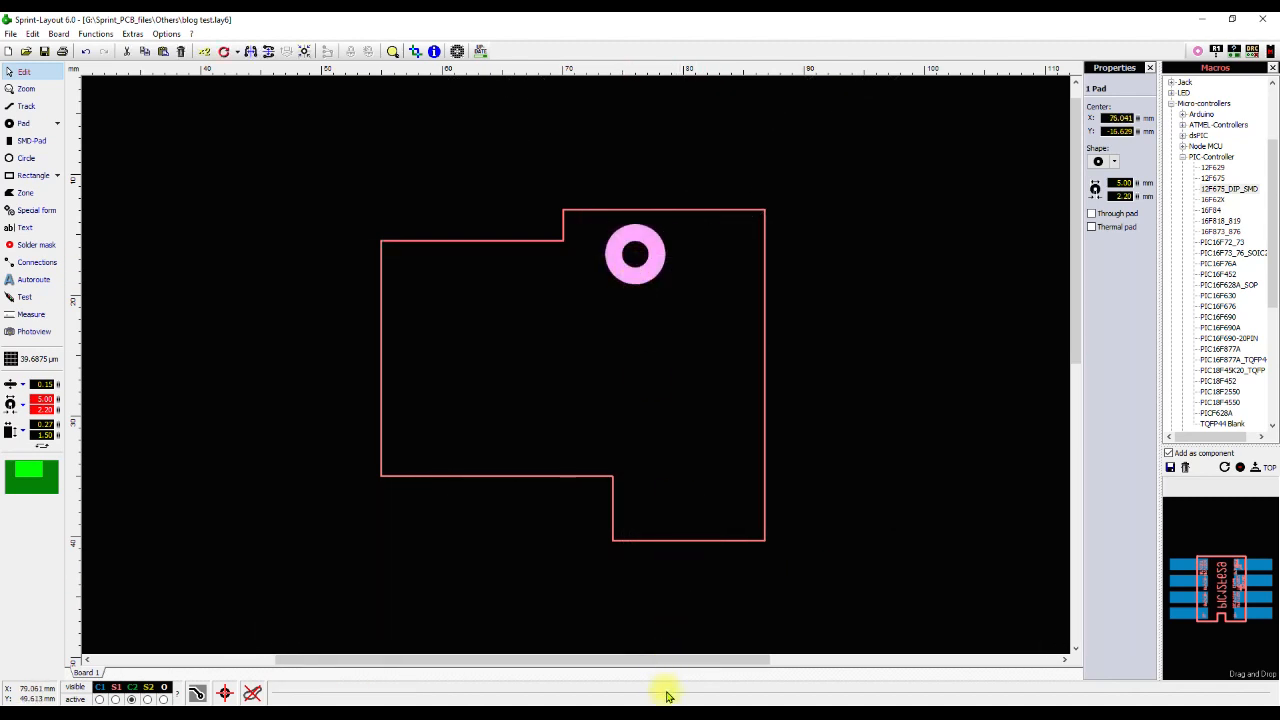
Mirror the six-track outline vertically to match the datasheet, and shift the pad about 3.8 mm right within the narrower upper section.
key(alt+Tab)
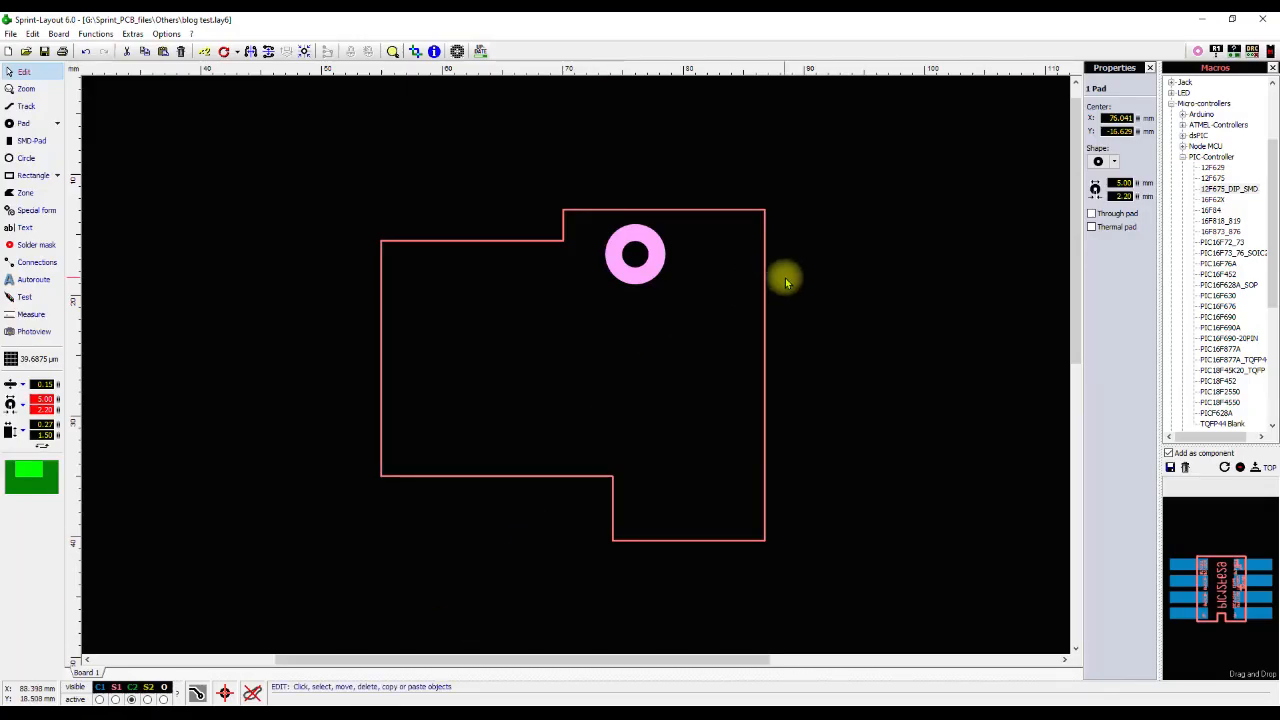
click(770, 285)
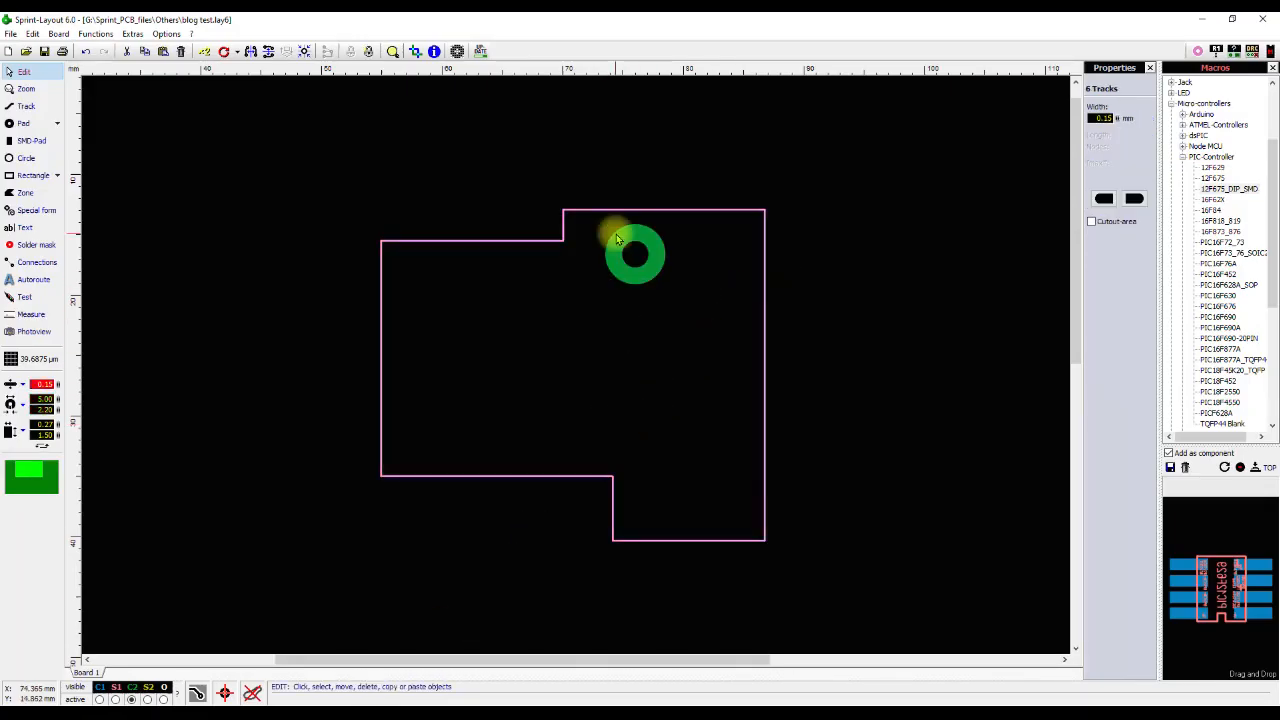
click(269, 52)
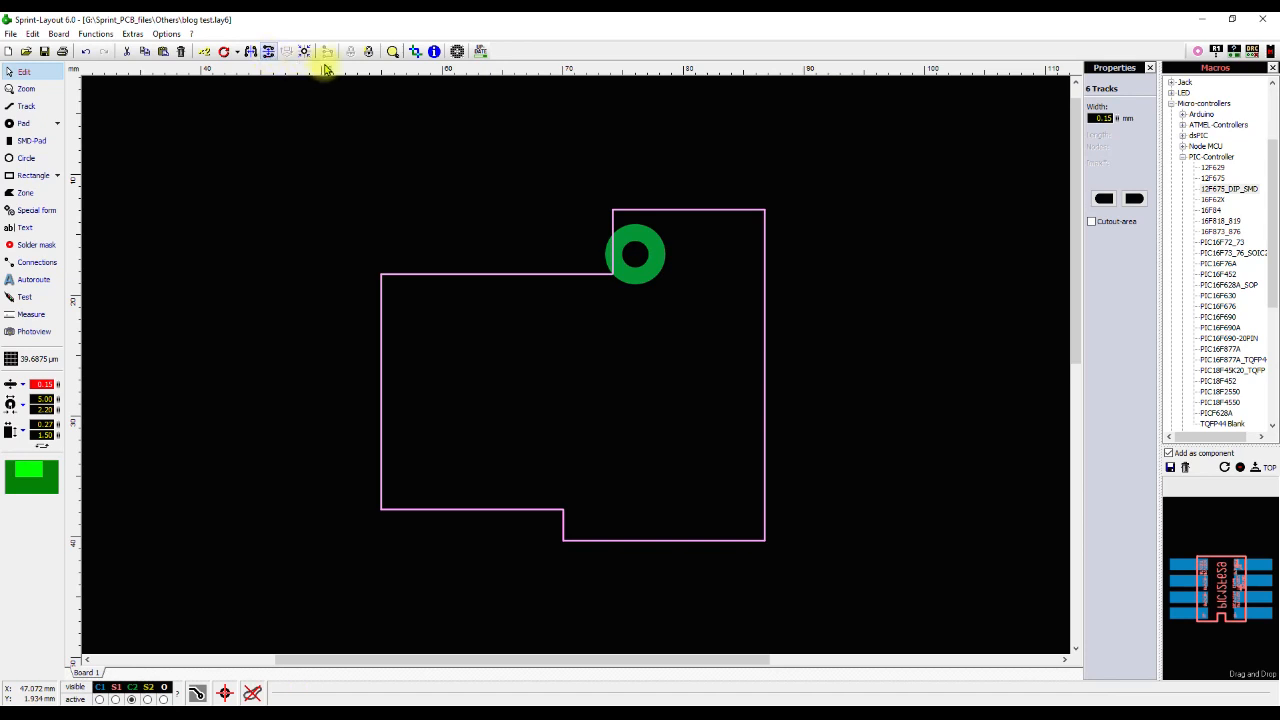
drag(634, 255, 680, 262)
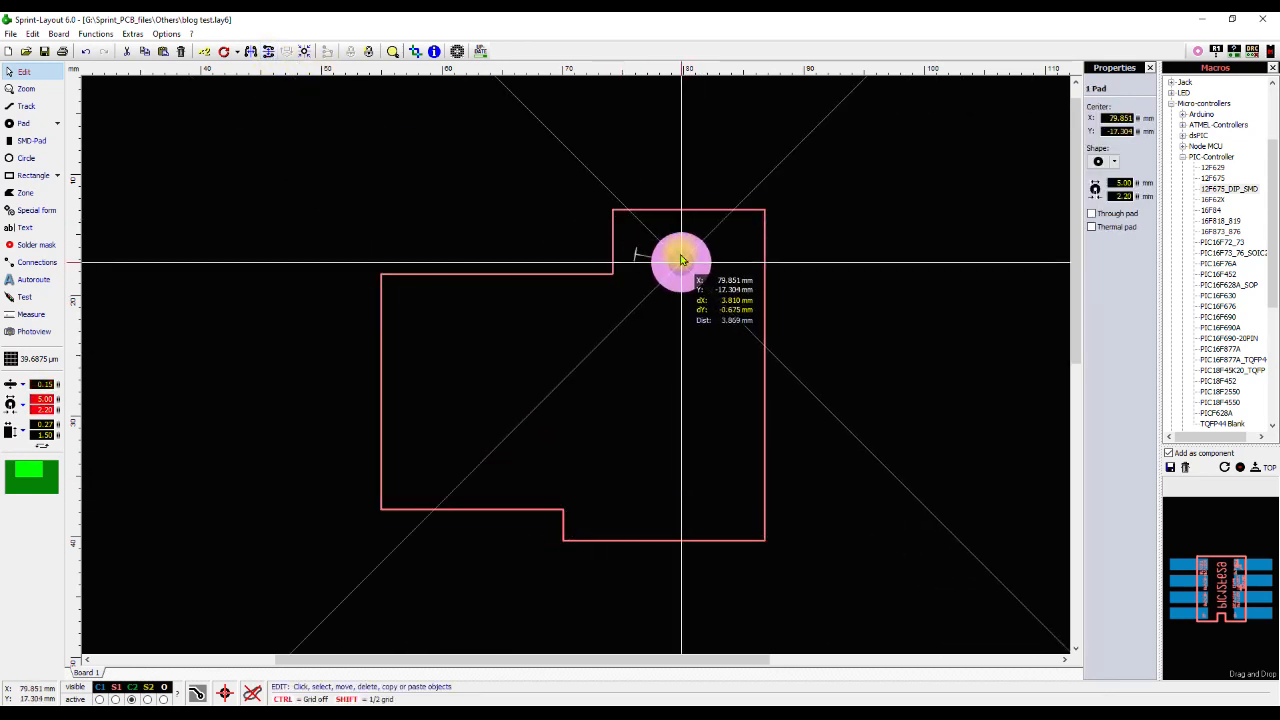
Move the pad to about X 76.8, Y -17.1 mm and tile it into two pads spaced 7.6 mm horizontally.
click(666, 712)
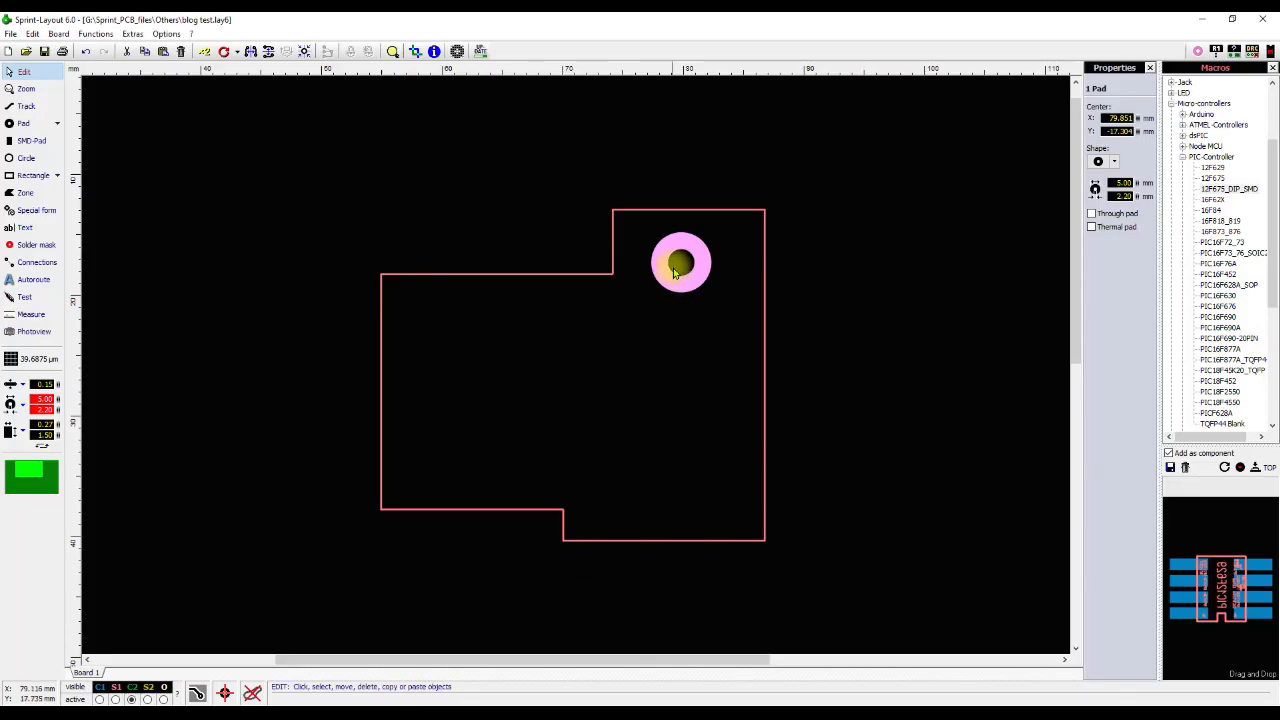
drag(676, 272, 640, 265)
right_click(639, 264)
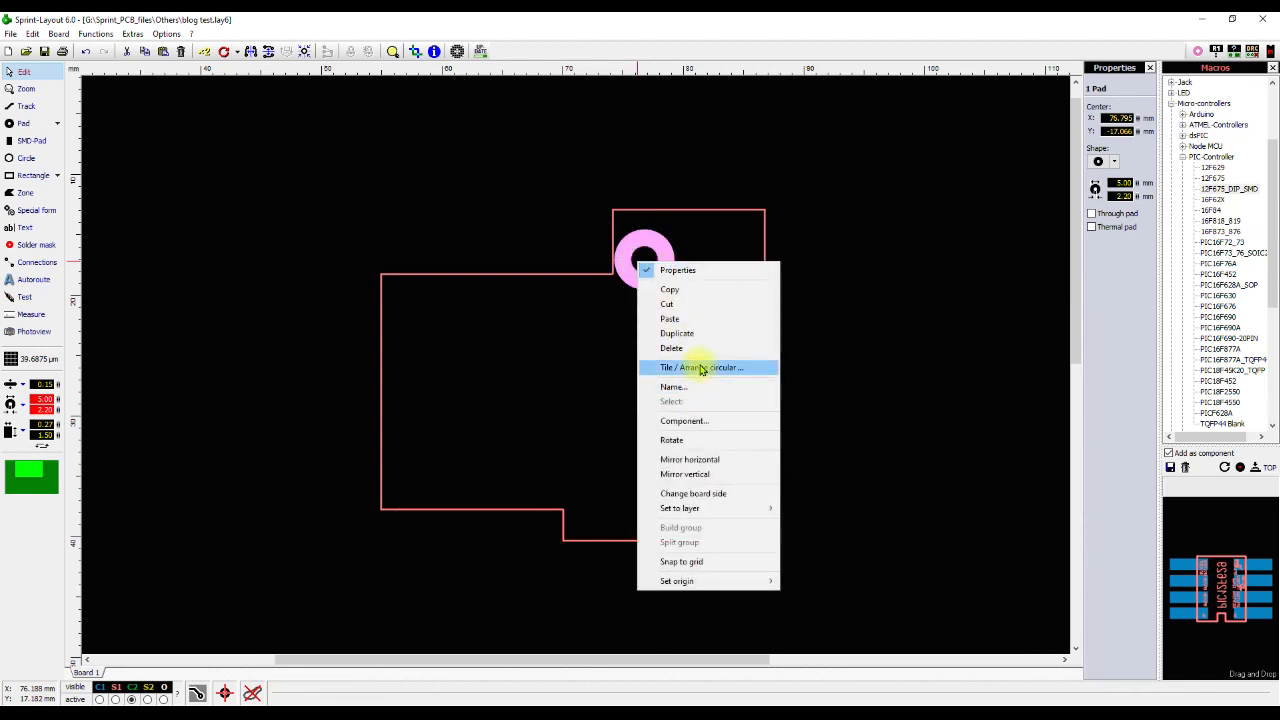
click(695, 367)
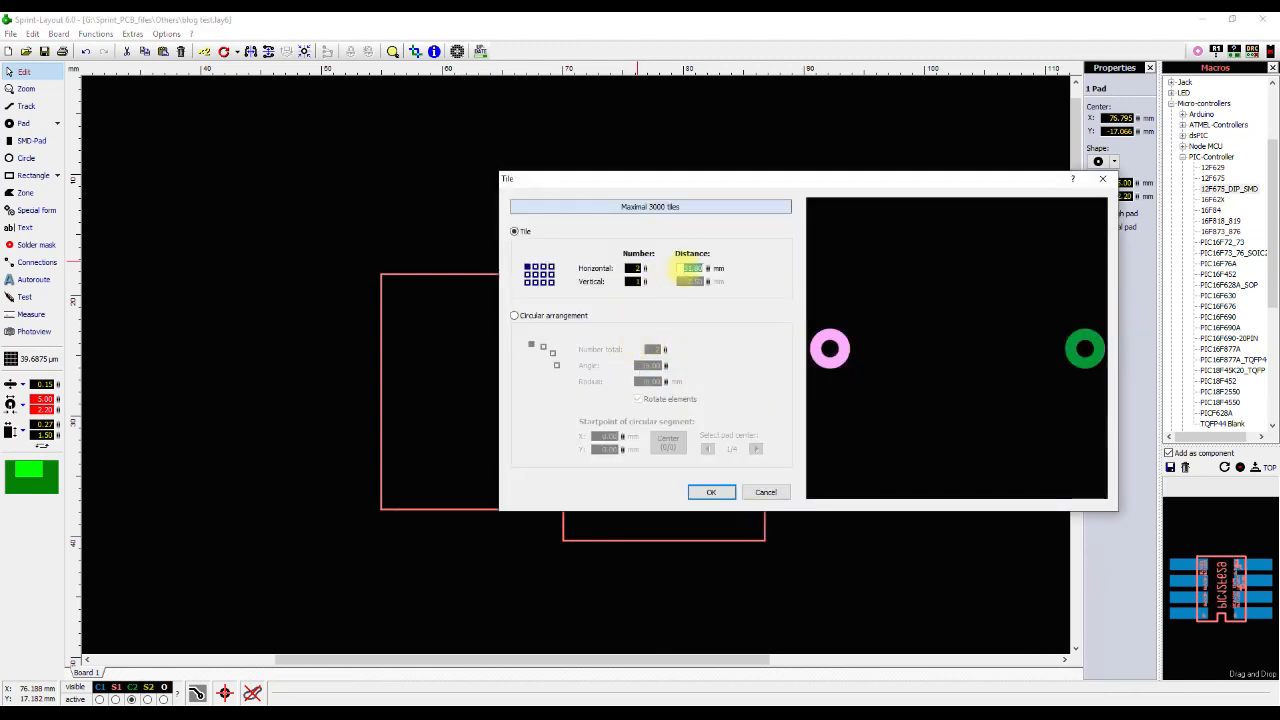
key(Return)
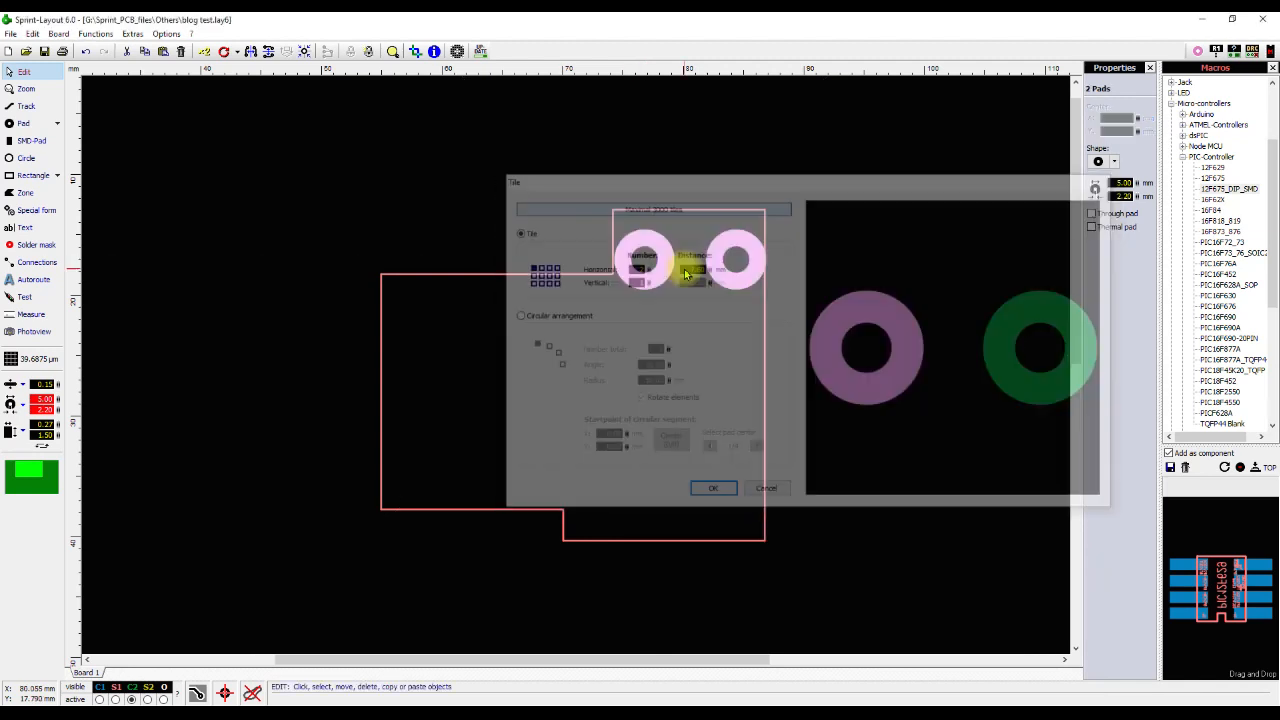
click(651, 257)
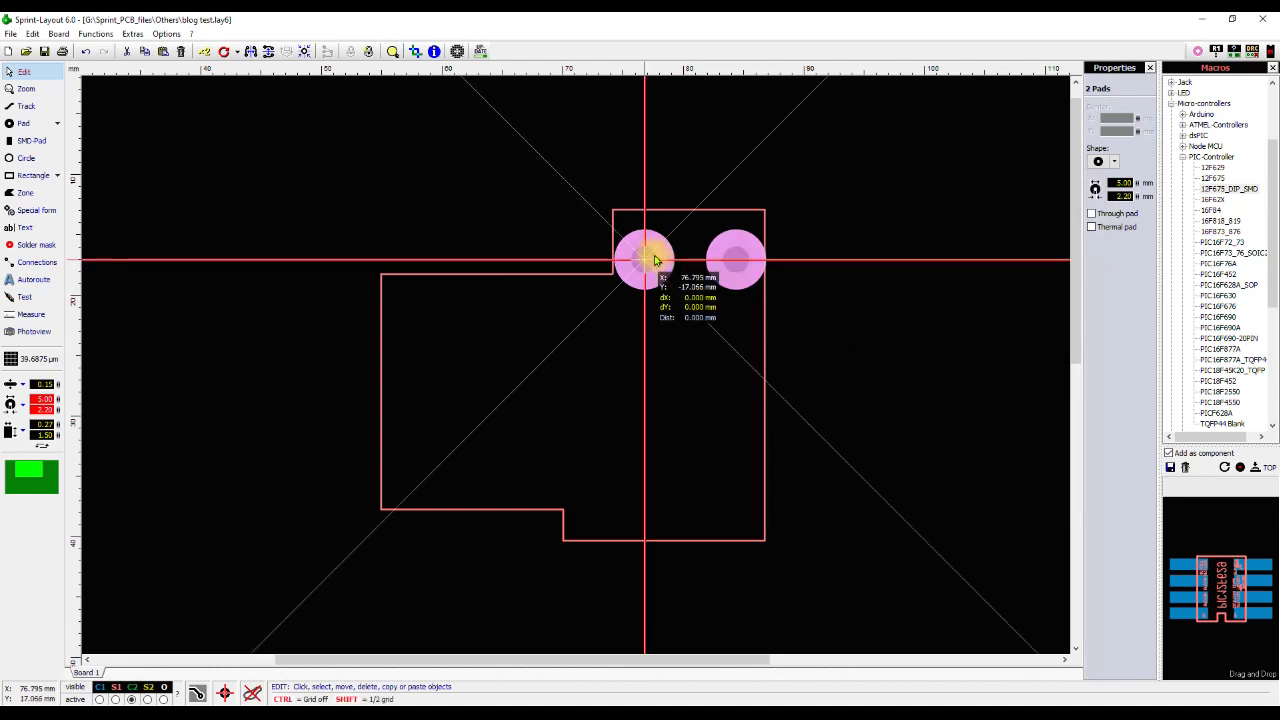
click(697, 408)
Place two more 5.00 mm pads with 2.20 mm holes, one near the outline's lower step and one near its left edge.
key(F5)
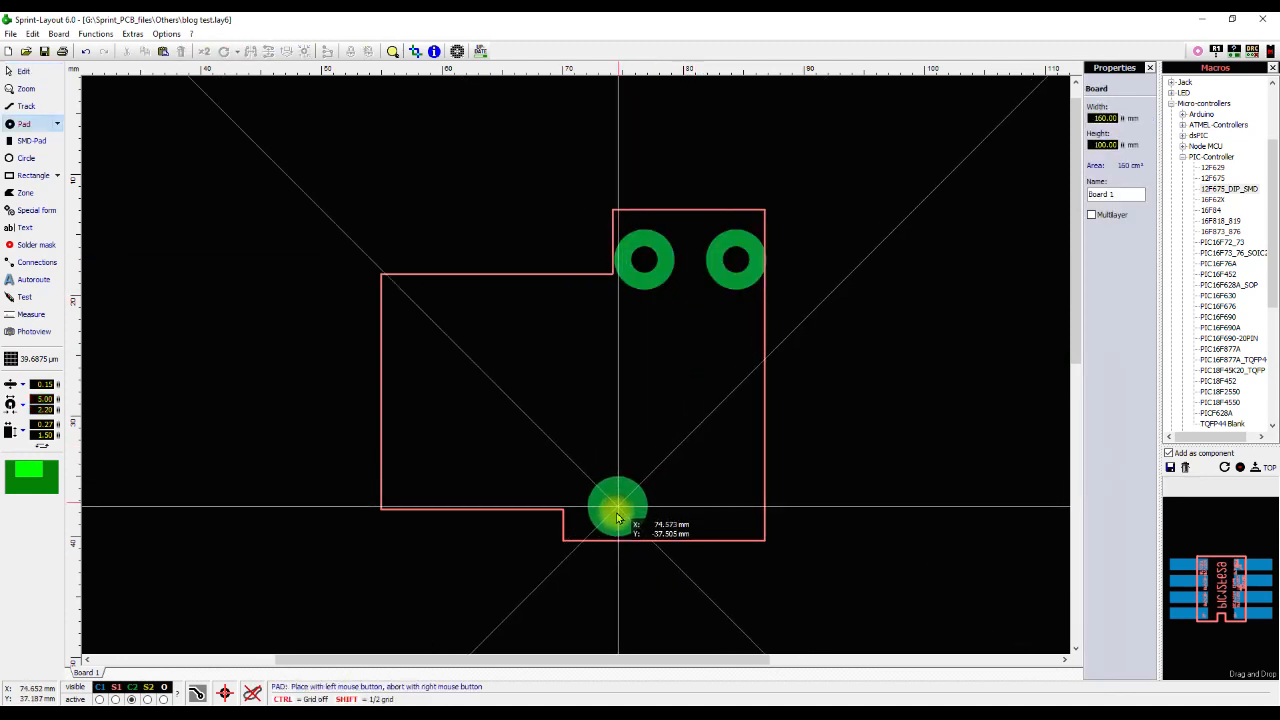
click(610, 513)
key(Escape)
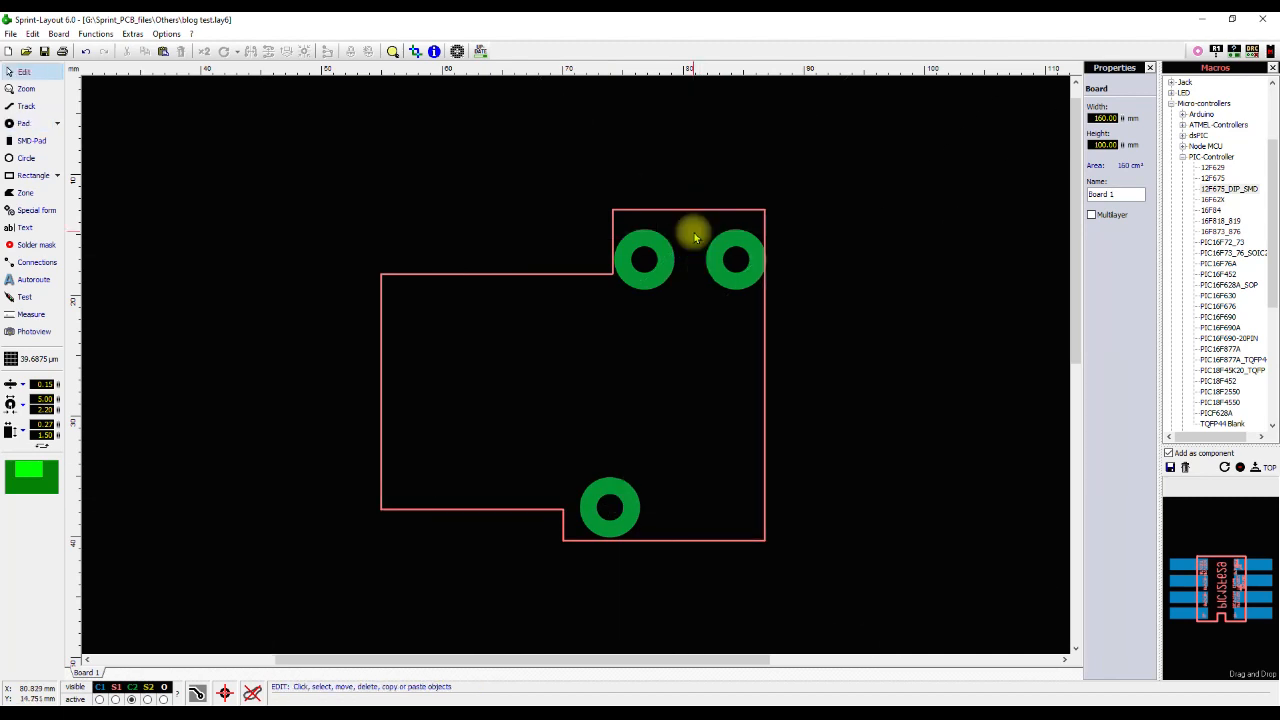
key(F5)
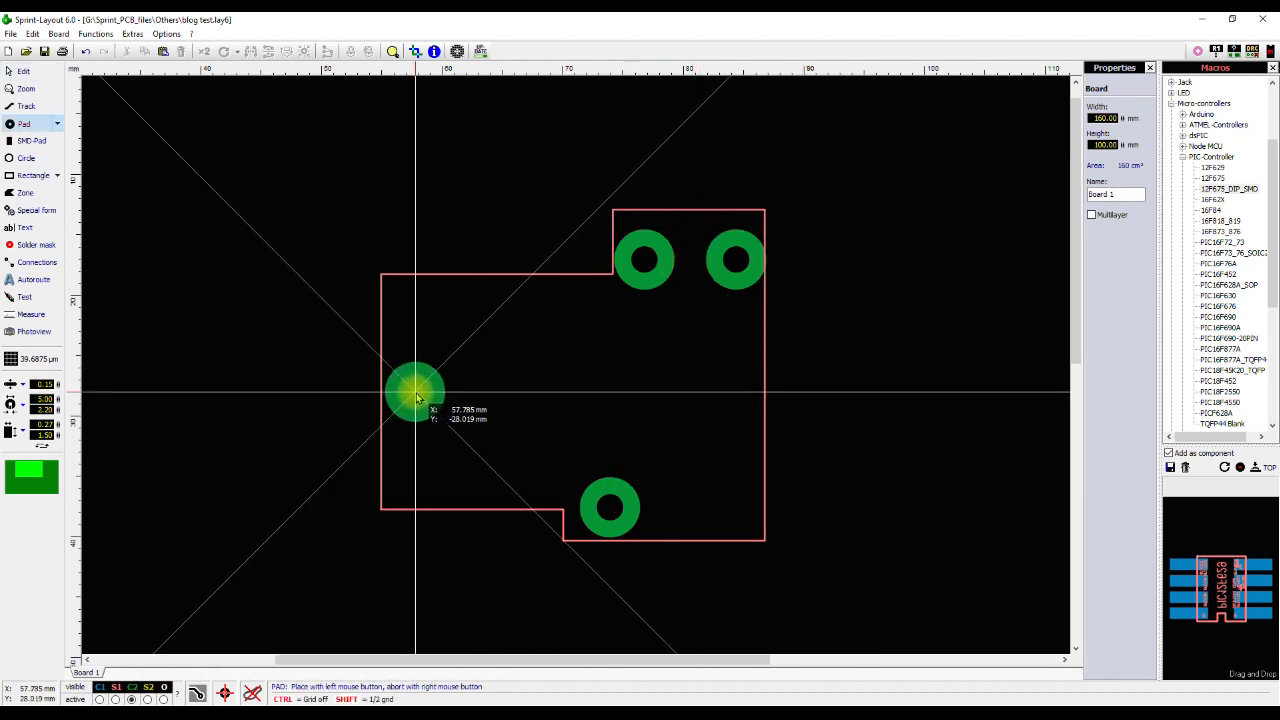
click(419, 401)
key(Escape)
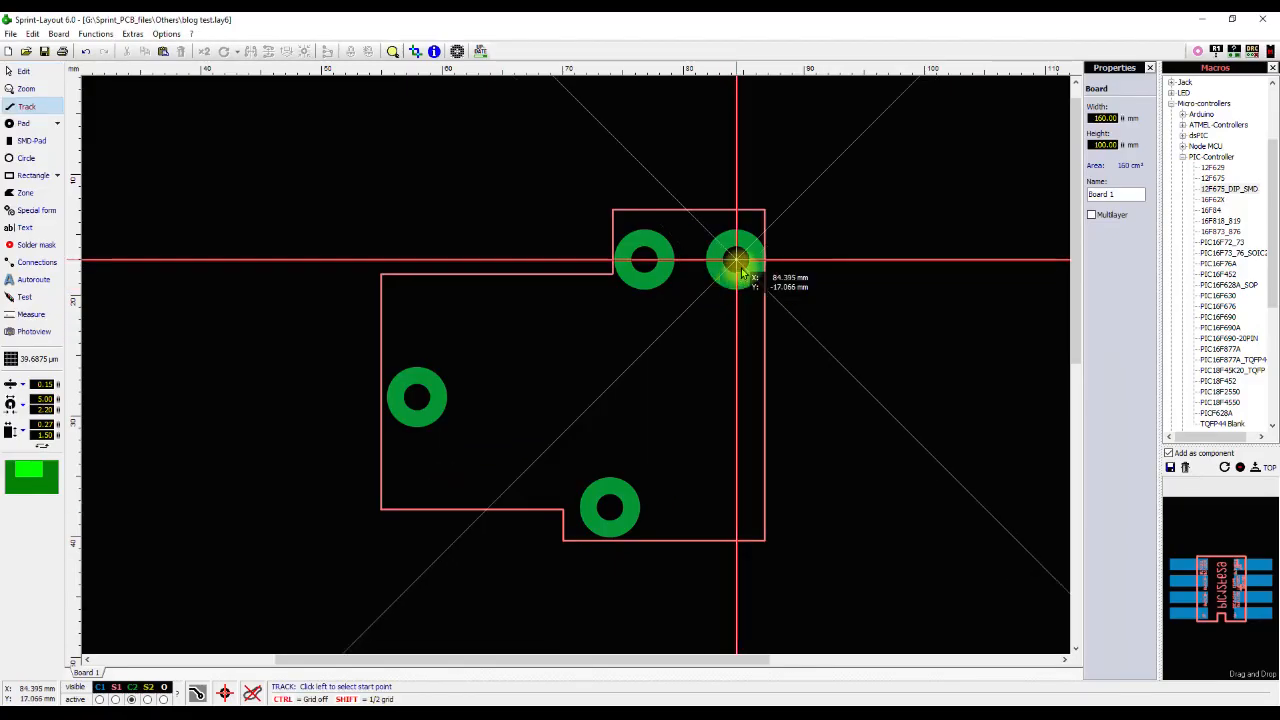
Draw a horizontal guide track about 38 mm long from the upper-right pad's center leftward past the outline.
click(738, 262)
click(277, 260)
right_click(277, 260)
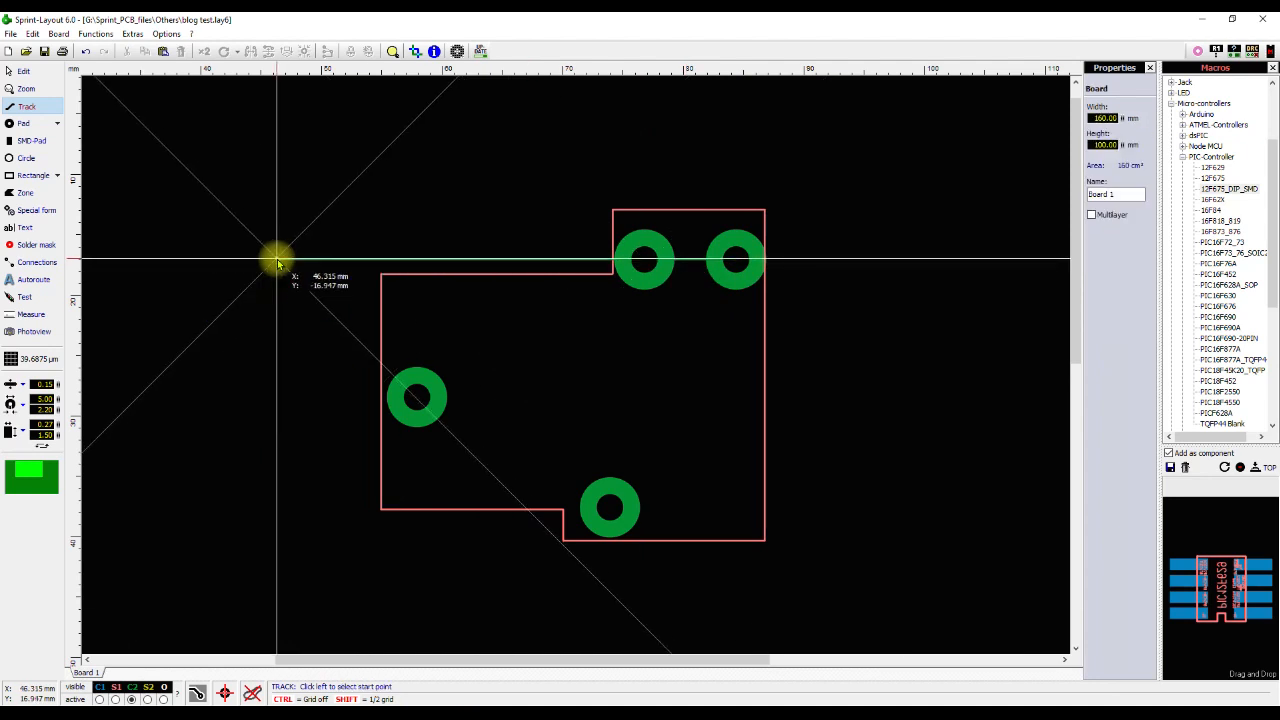
right_click(277, 260)
Tile the guide track as one column and two rows with a vertical distance of 8.9 mm.
right_click(326, 264)
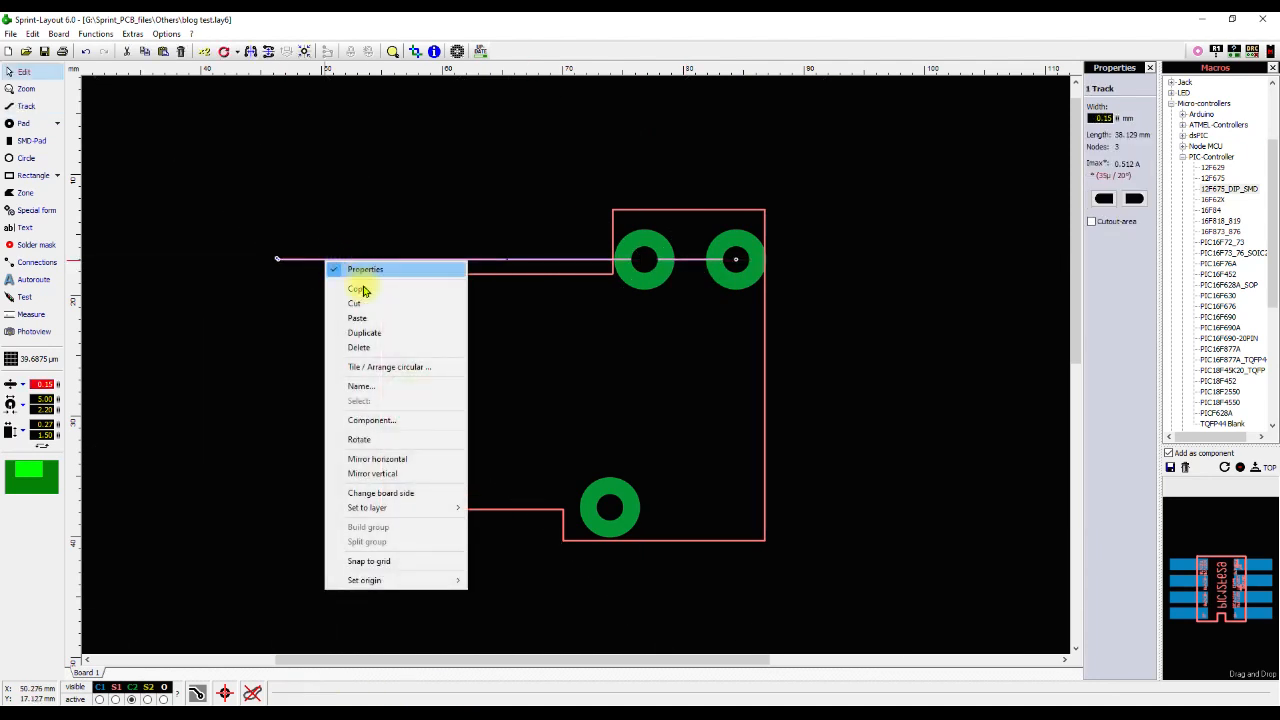
click(368, 364)
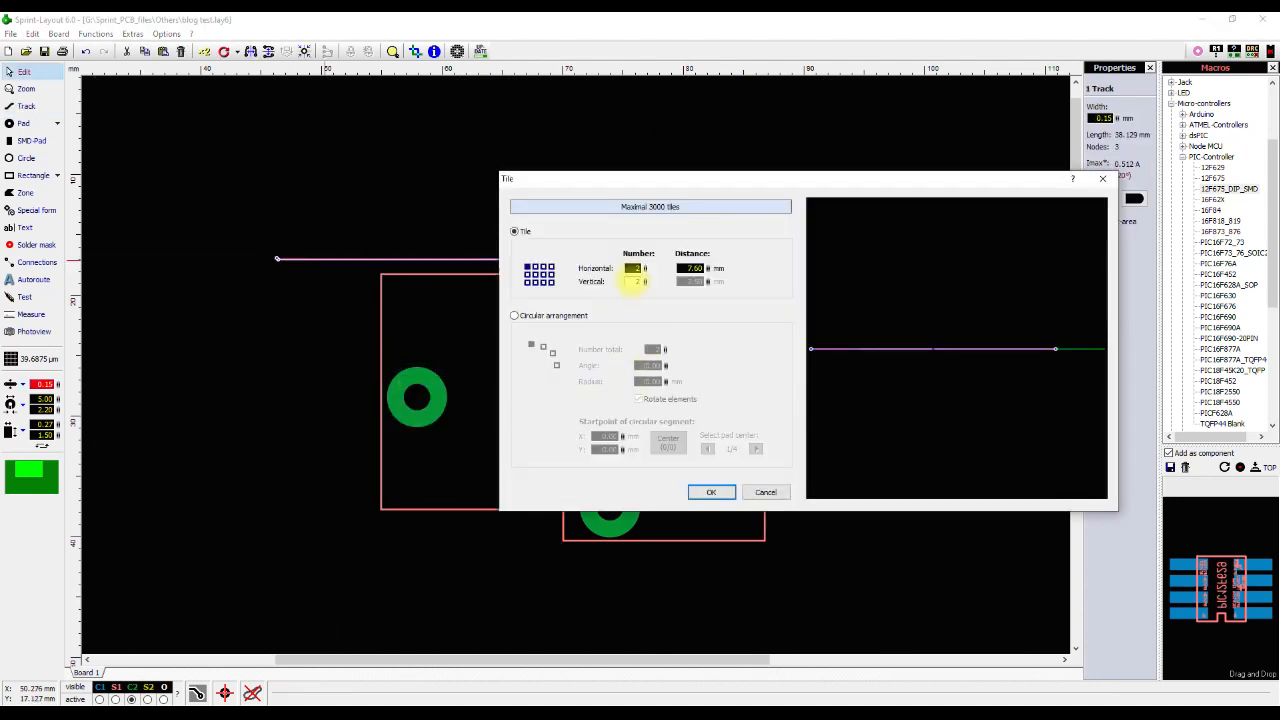
click(633, 269)
text(1)
double_click(682, 281)
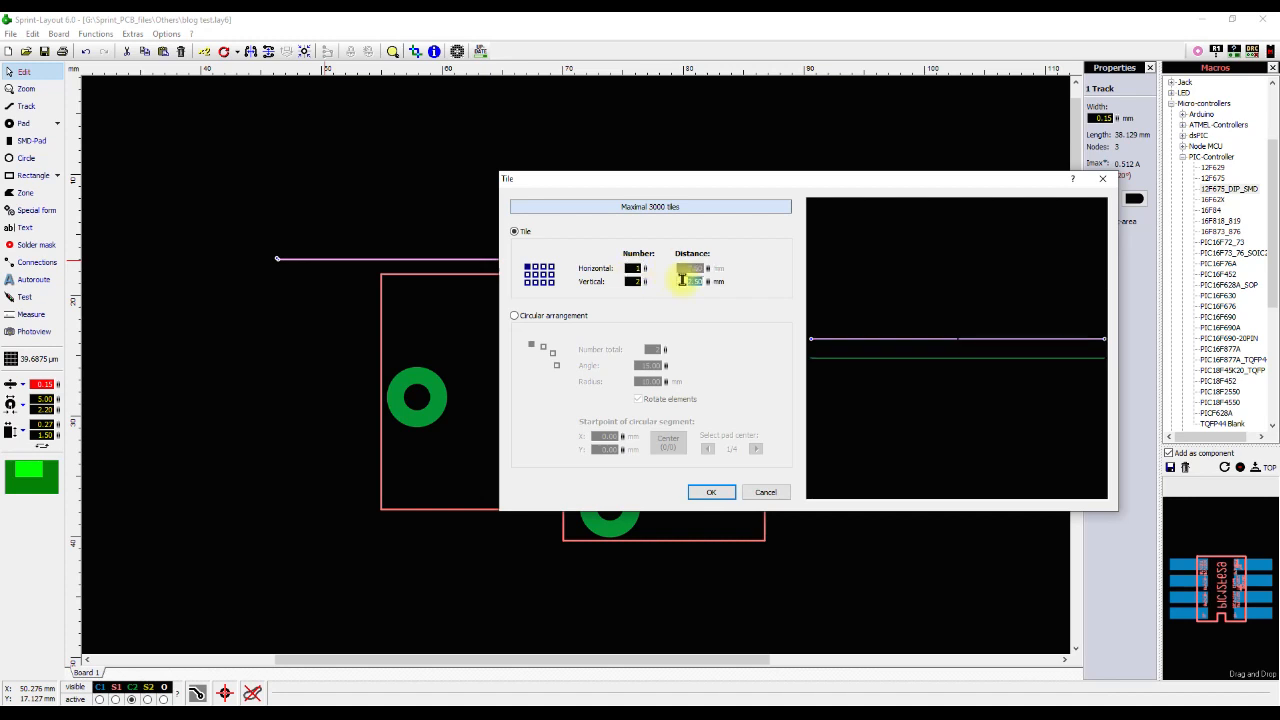
text(8.9)
key(Return)
key(Return)
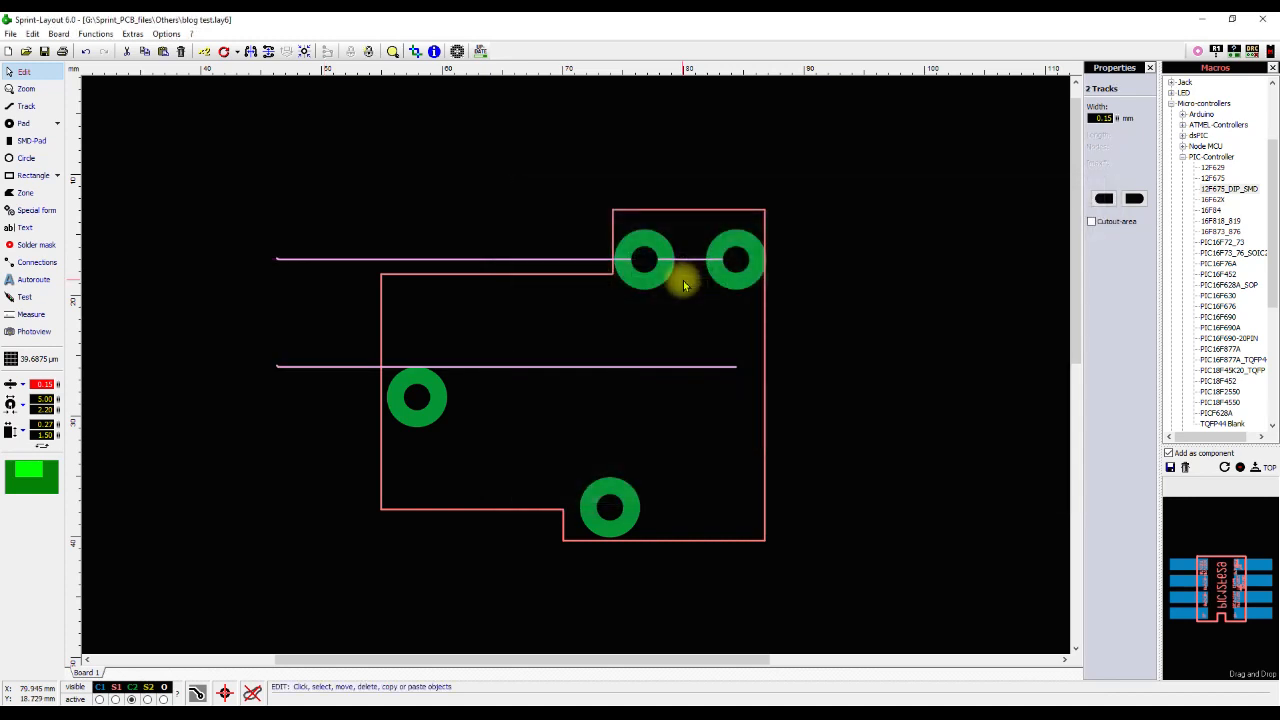
Move the left pad up so its center sits on the lower guide track.
scroll(535, 341, up, 1)
scroll(577, 370, up, 1)
drag(382, 467, 381, 416)
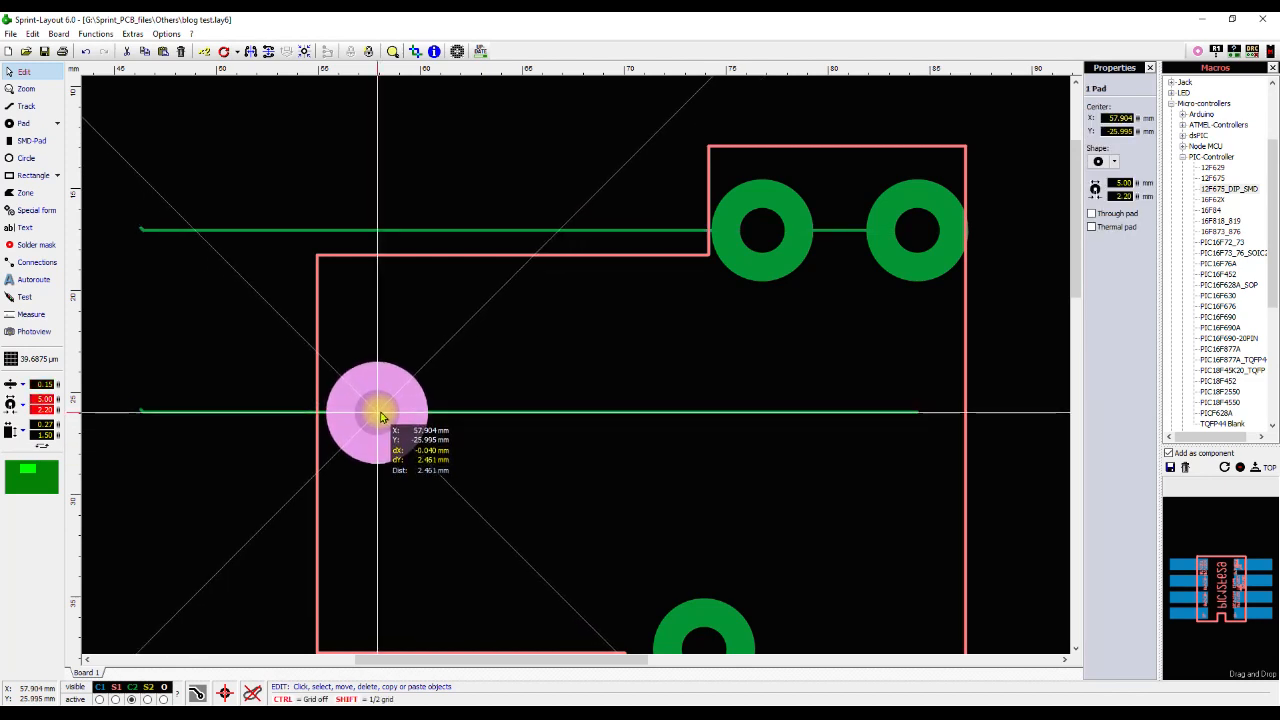
click(520, 494)
scroll(543, 440, down, 2)
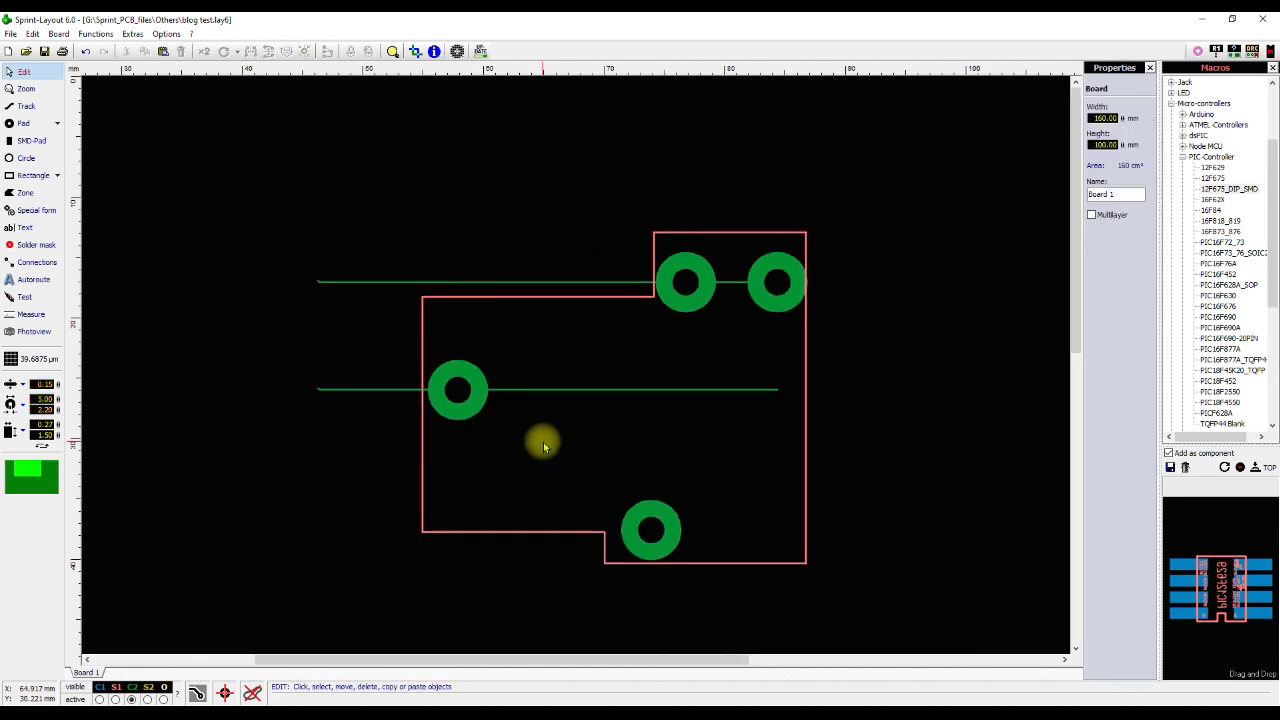
Check the lower pin's vertical spacing in the Foxit Reader datasheet, return to Sprint-Layout, and delete the lower guide track.
click(656, 713)
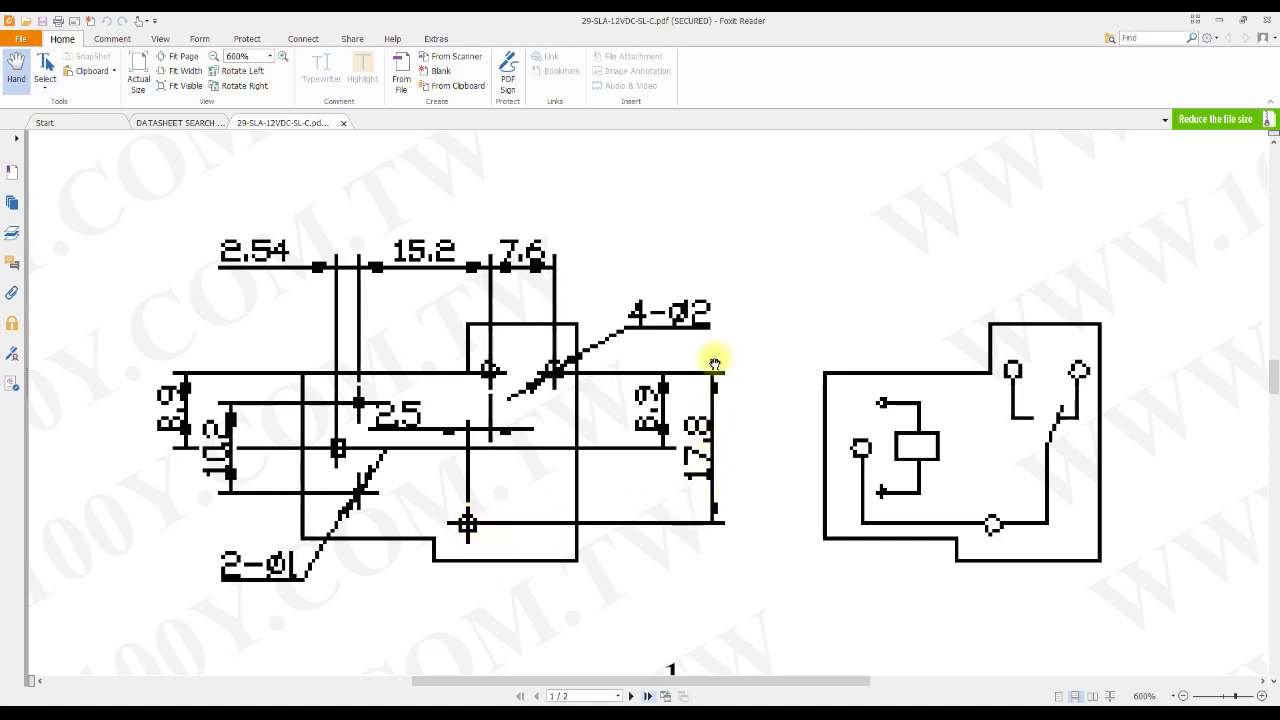
click(386, 704)
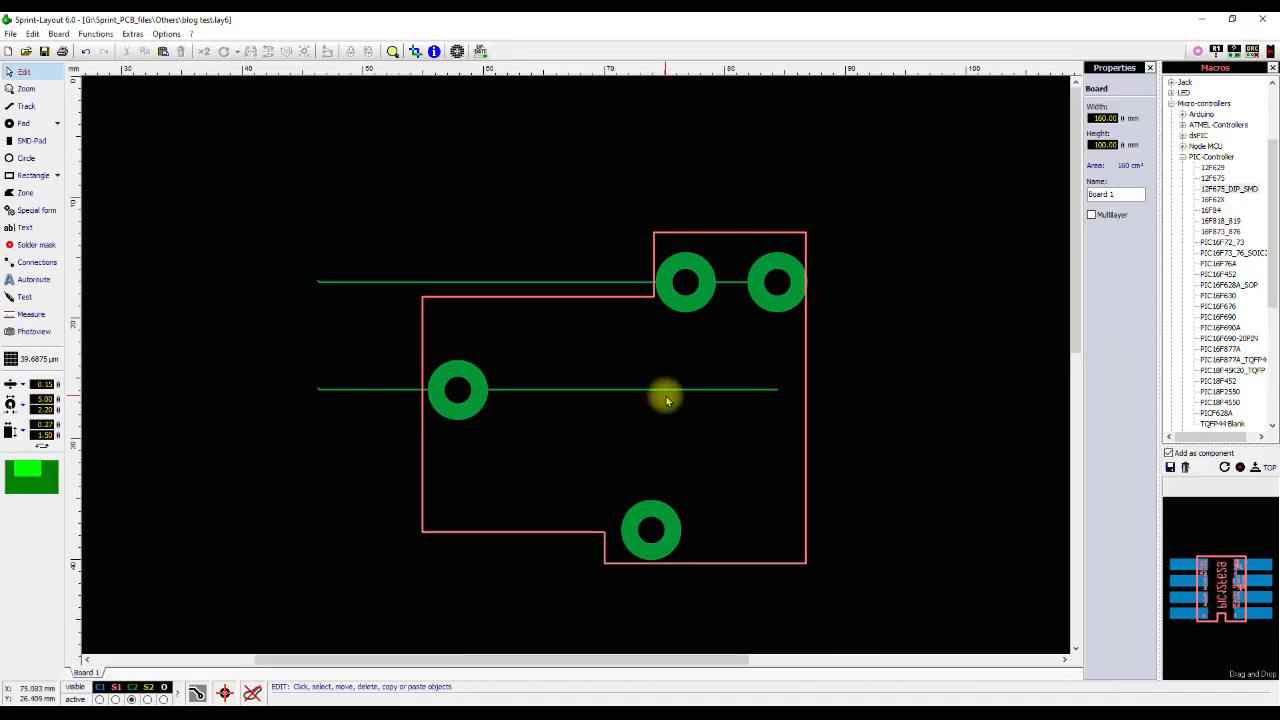
click(536, 389)
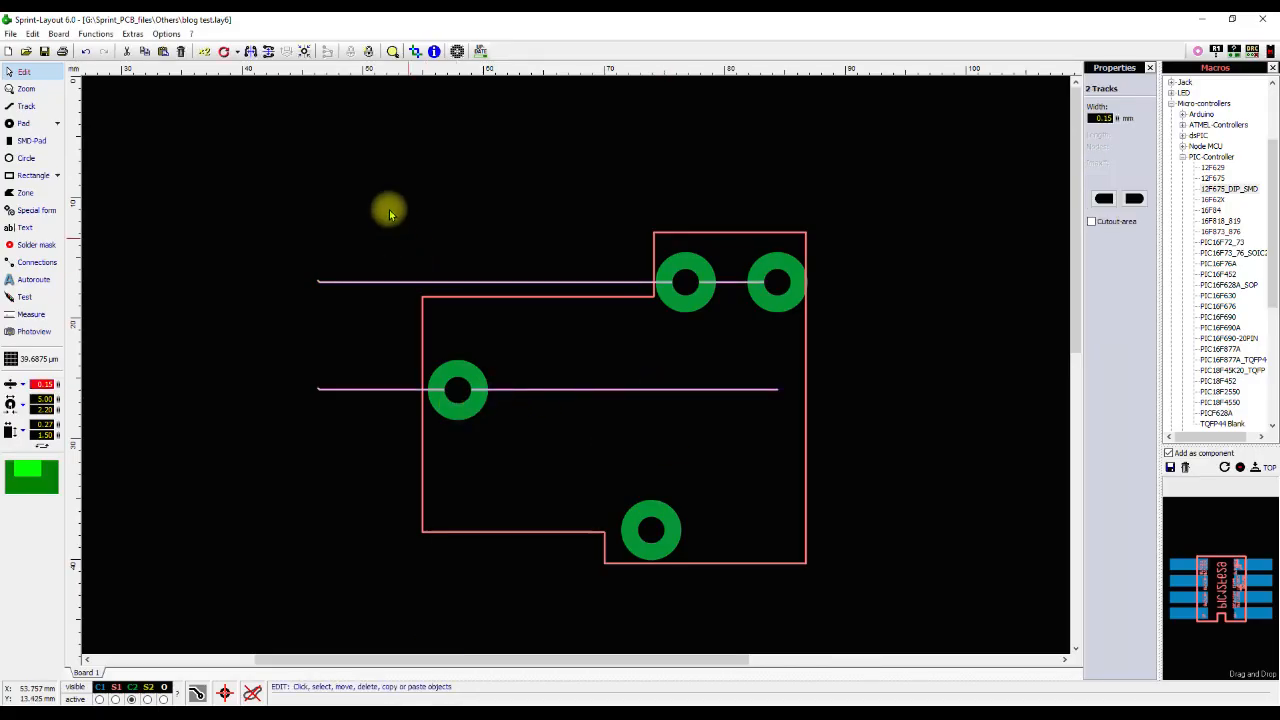
click(374, 392)
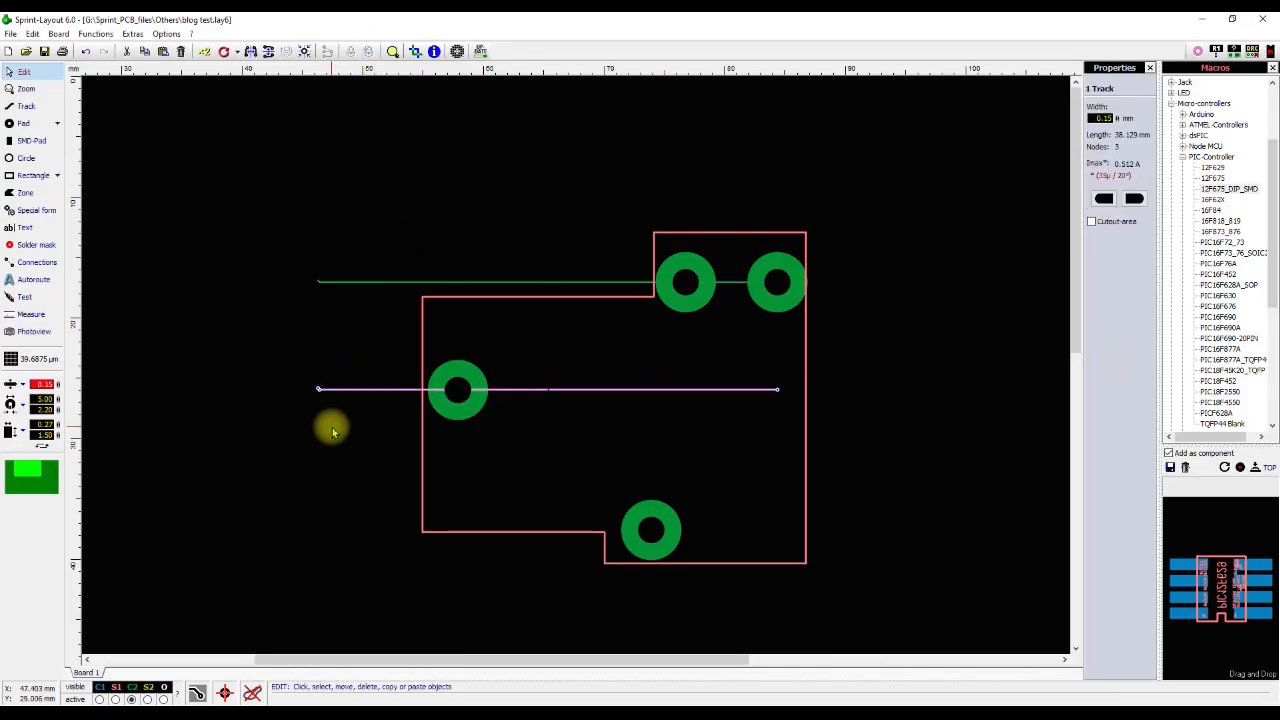
key(Delete)
Tile the remaining guide track into two rows with a vertical distance of 17.8 mm.
click(599, 281)
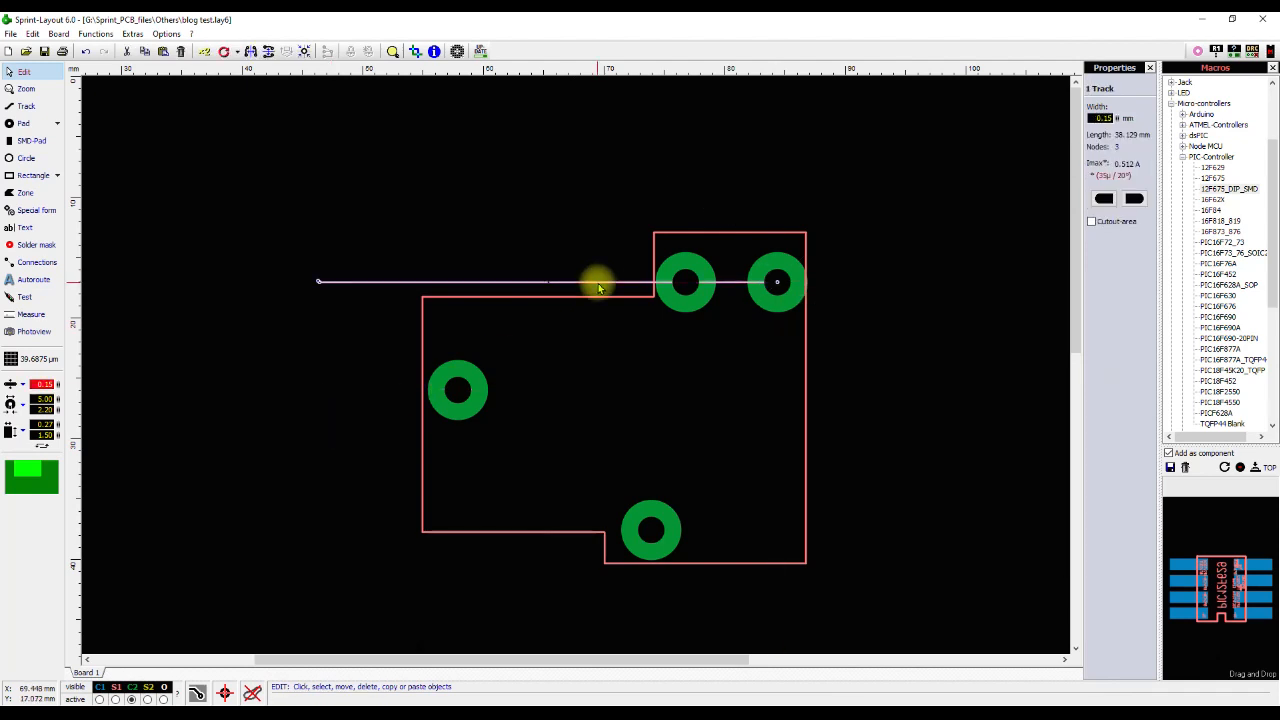
right_click(598, 282)
click(684, 389)
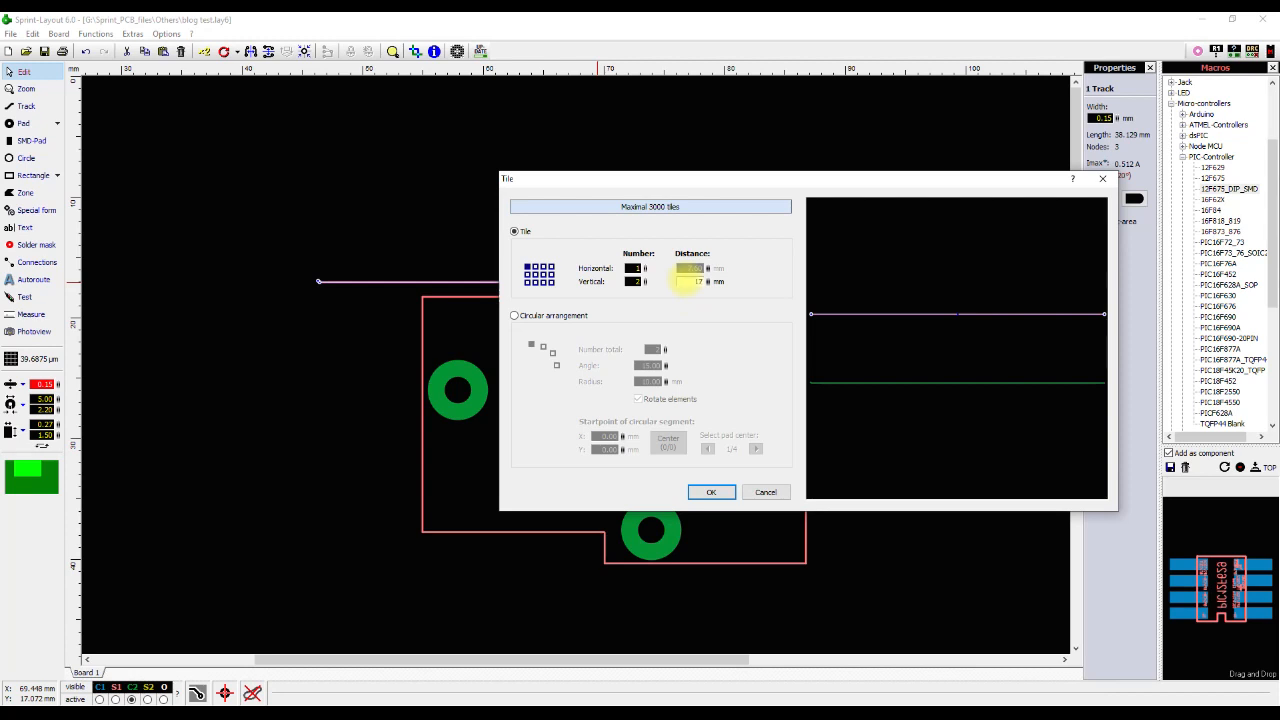
key(Return)
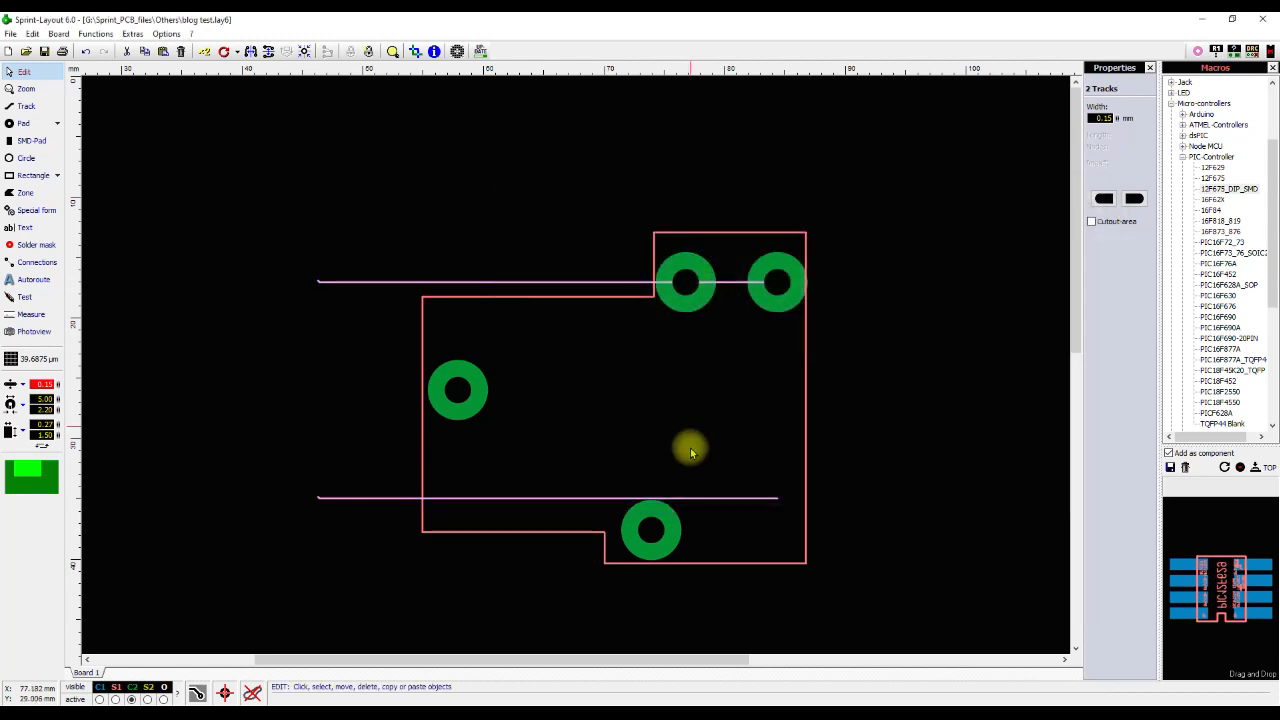
Move the lower pad up so its center sits on the lower horizontal guide track.
drag(659, 541, 659, 496)
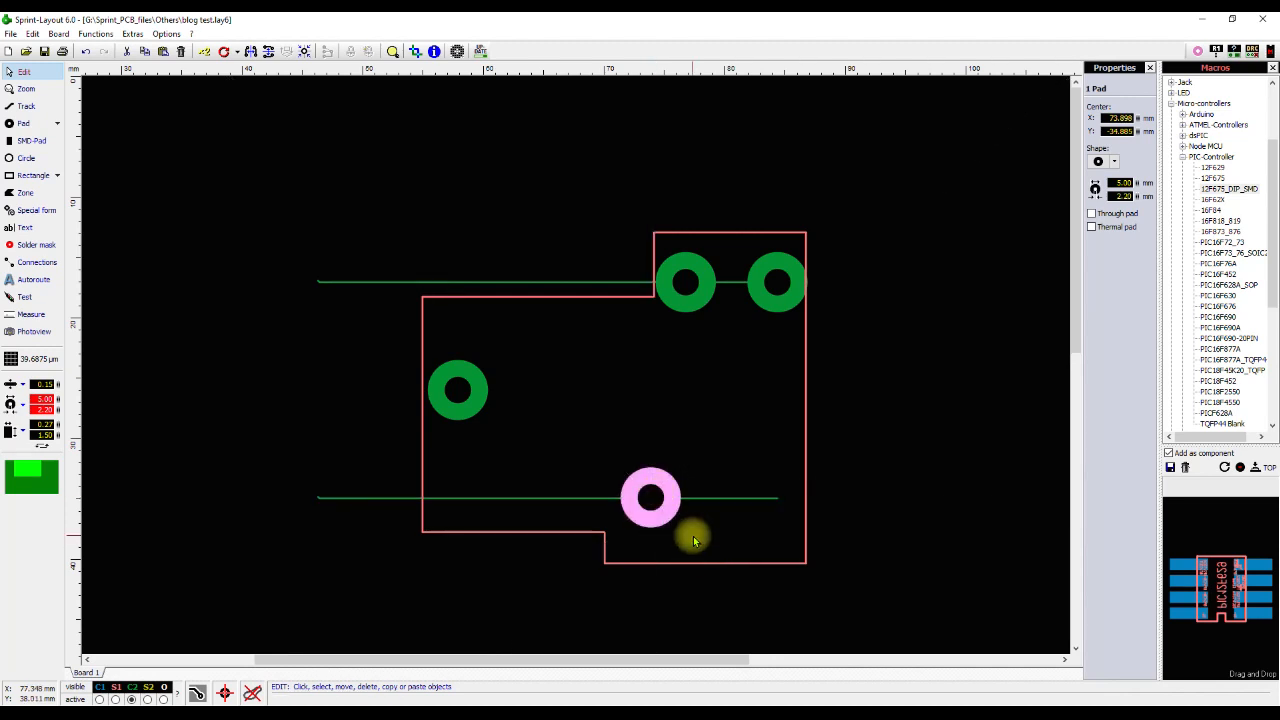
scroll(693, 536, up, 3)
scroll(577, 371, up, 2)
mouse_move(523, 391)
mouse_down()
mouse_move(523, 420)
mouse_move(527, 406)
mouse_up()
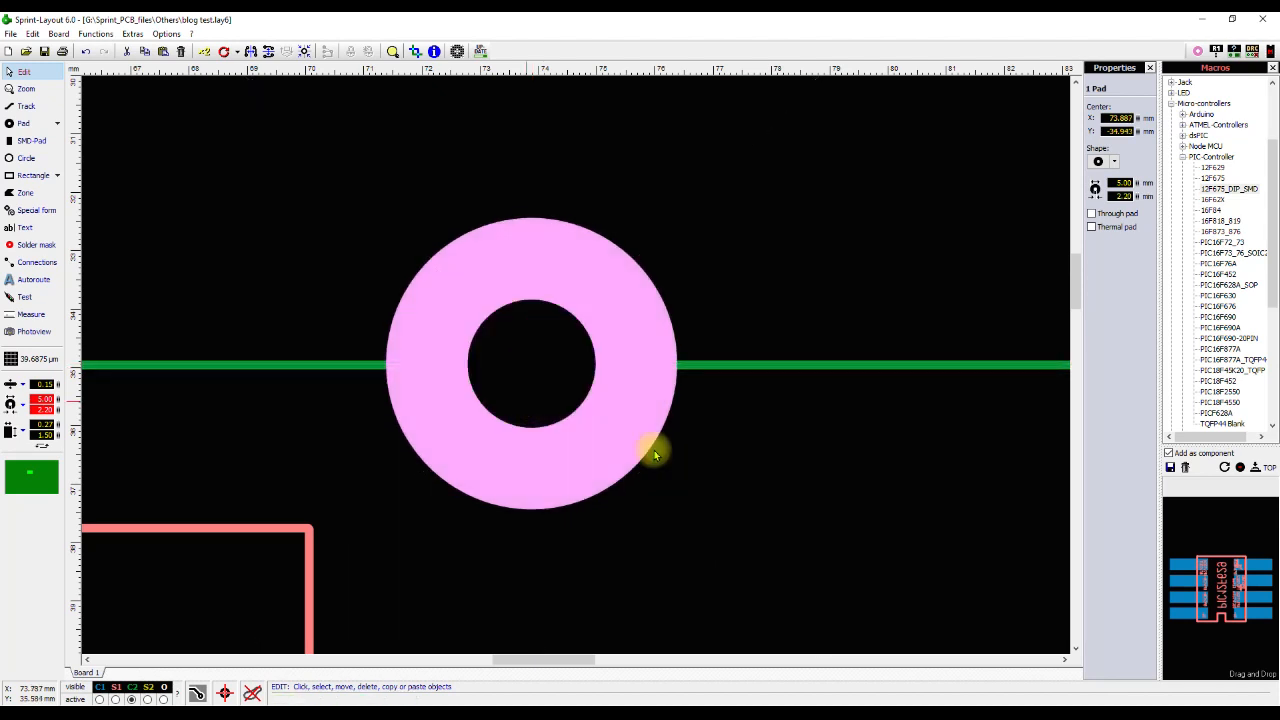
Delete both horizontal guide tracks.
click(806, 480)
scroll(508, 277, down, 3)
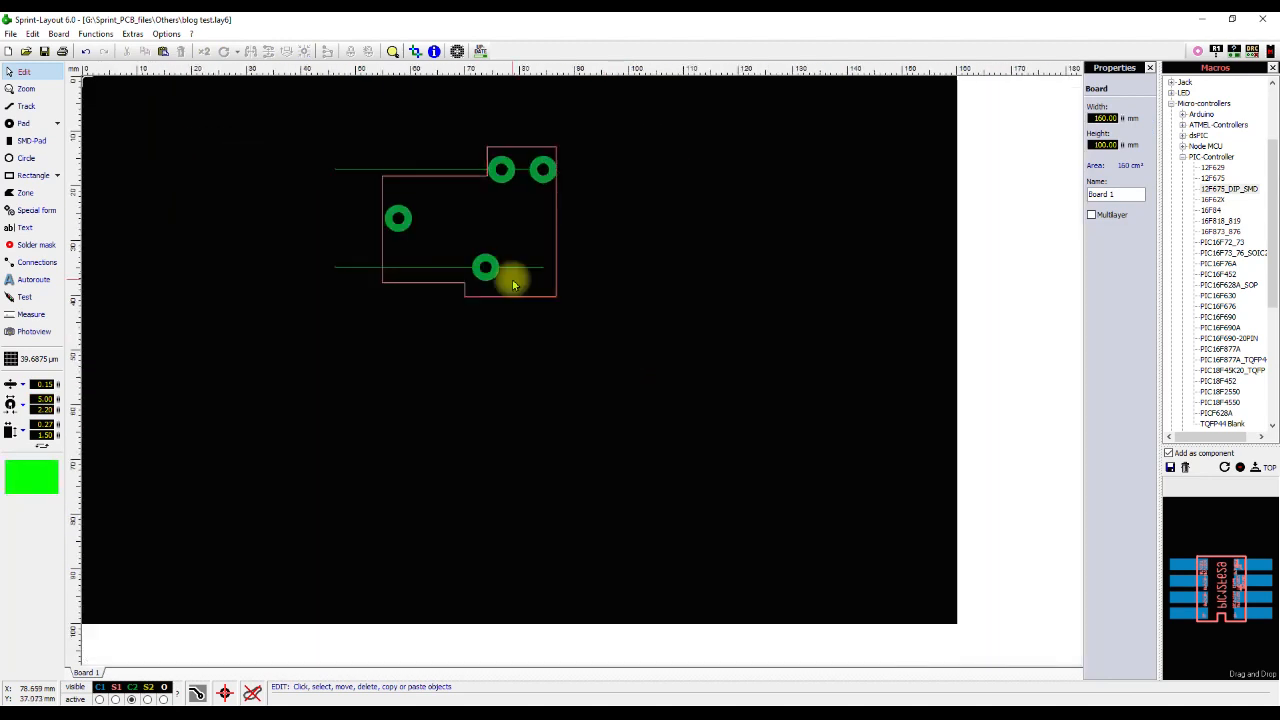
scroll(574, 366, up, 3)
click(547, 287)
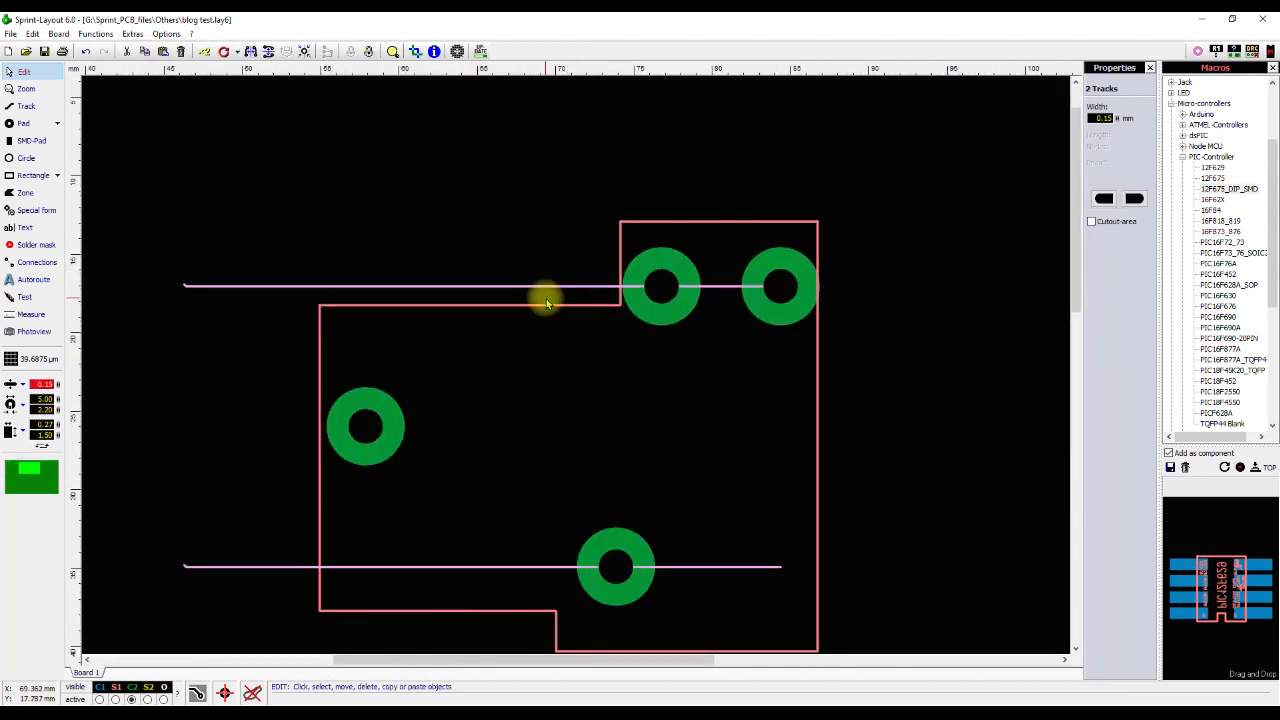
key(Delete)
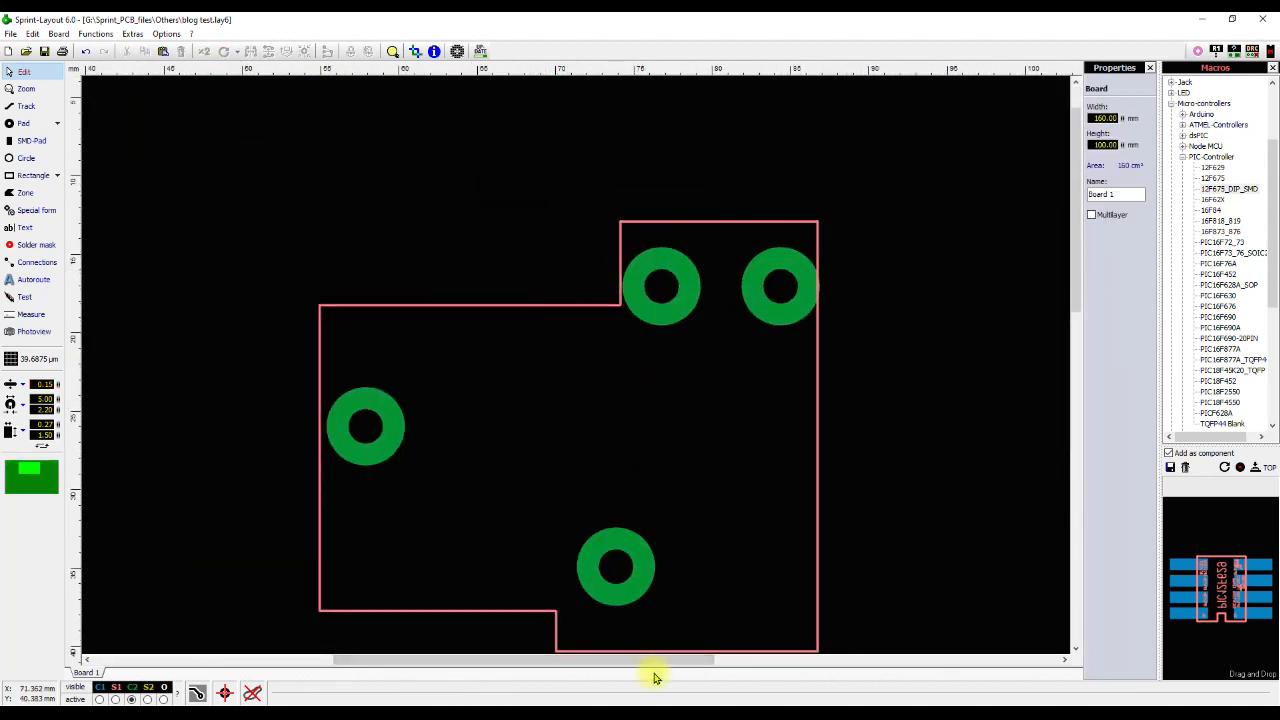
Check the lower pin's horizontal offset in the Foxit Reader datasheet, return to Sprint-Layout, and draw a 26 mm vertical guide track down from the upper-left pad's center.
click(673, 715)
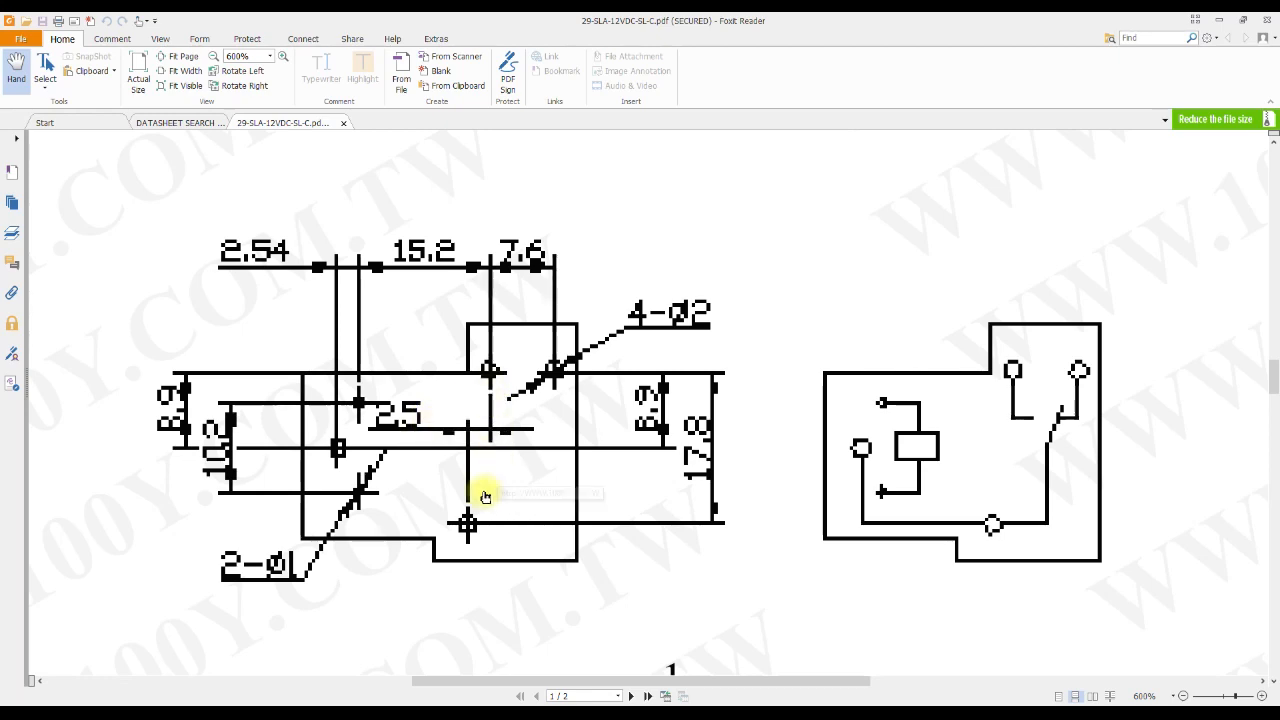
click(628, 714)
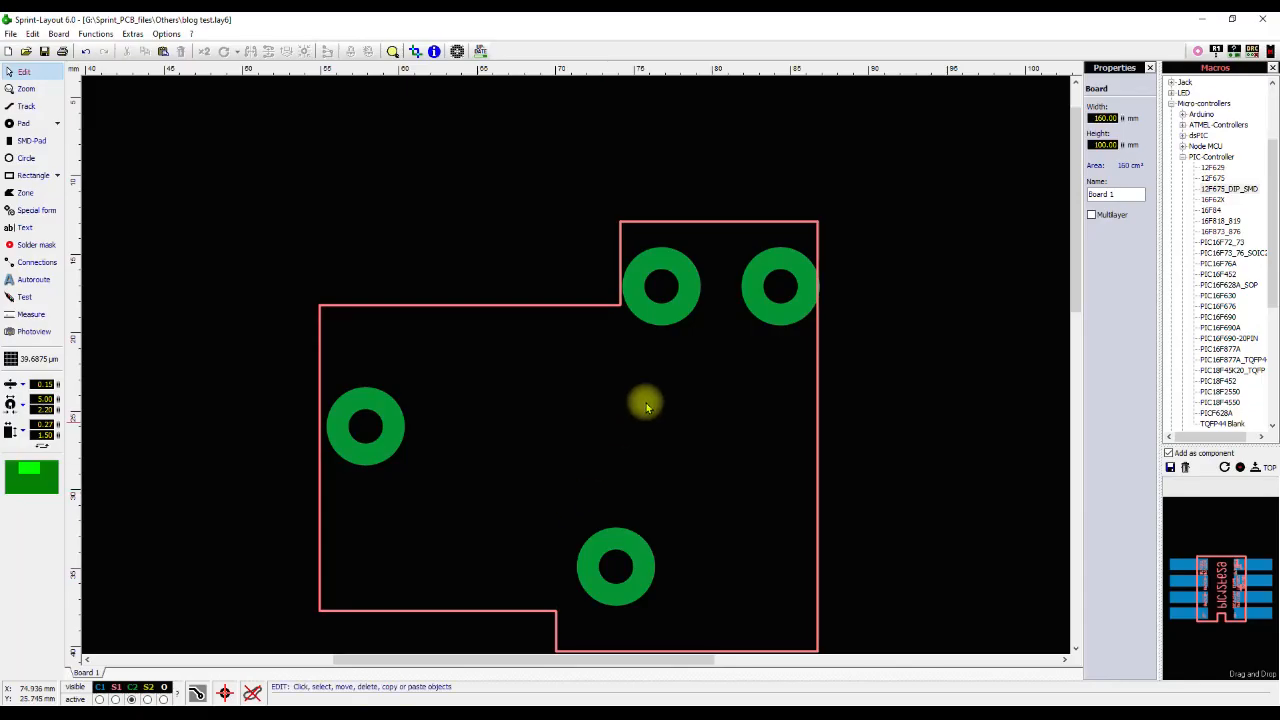
key(F4)
click(659, 287)
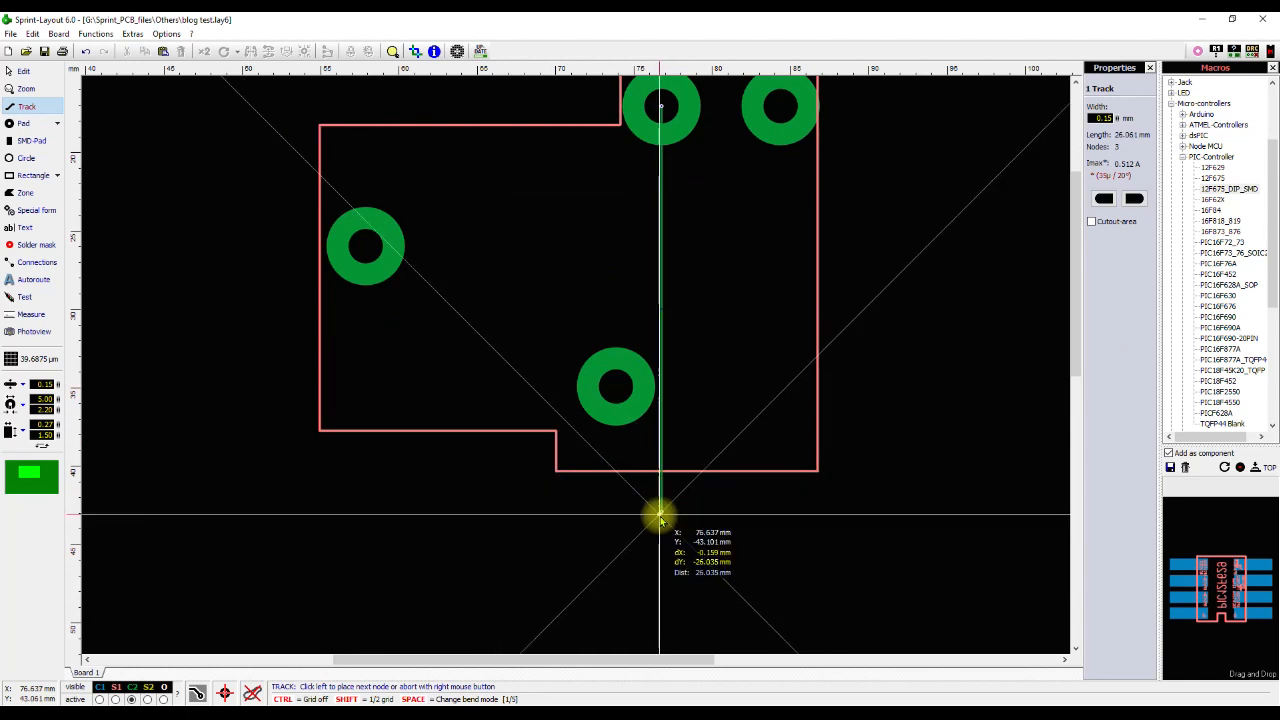
click(661, 517)
right_click(661, 517)
right_click(661, 517)
Tile the vertical guide track into two columns and one row with a horizontal distance of 2.5 mm.
click(660, 216)
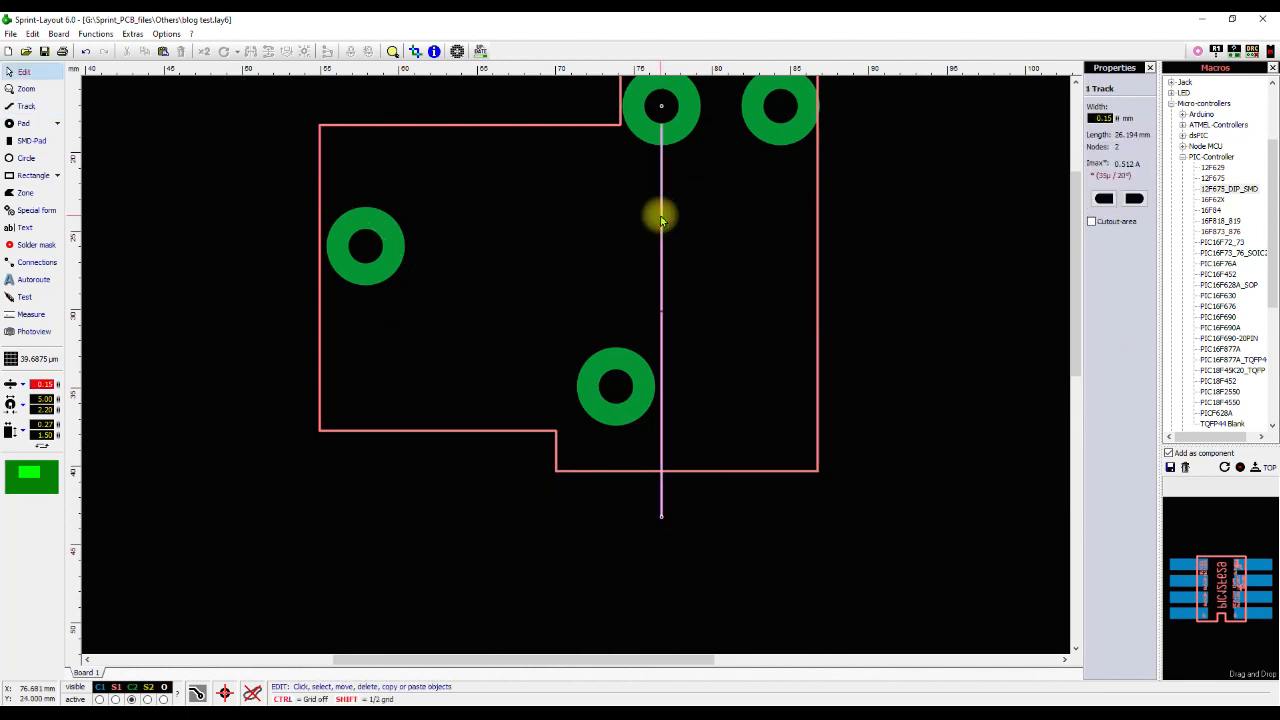
right_click(660, 220)
click(743, 330)
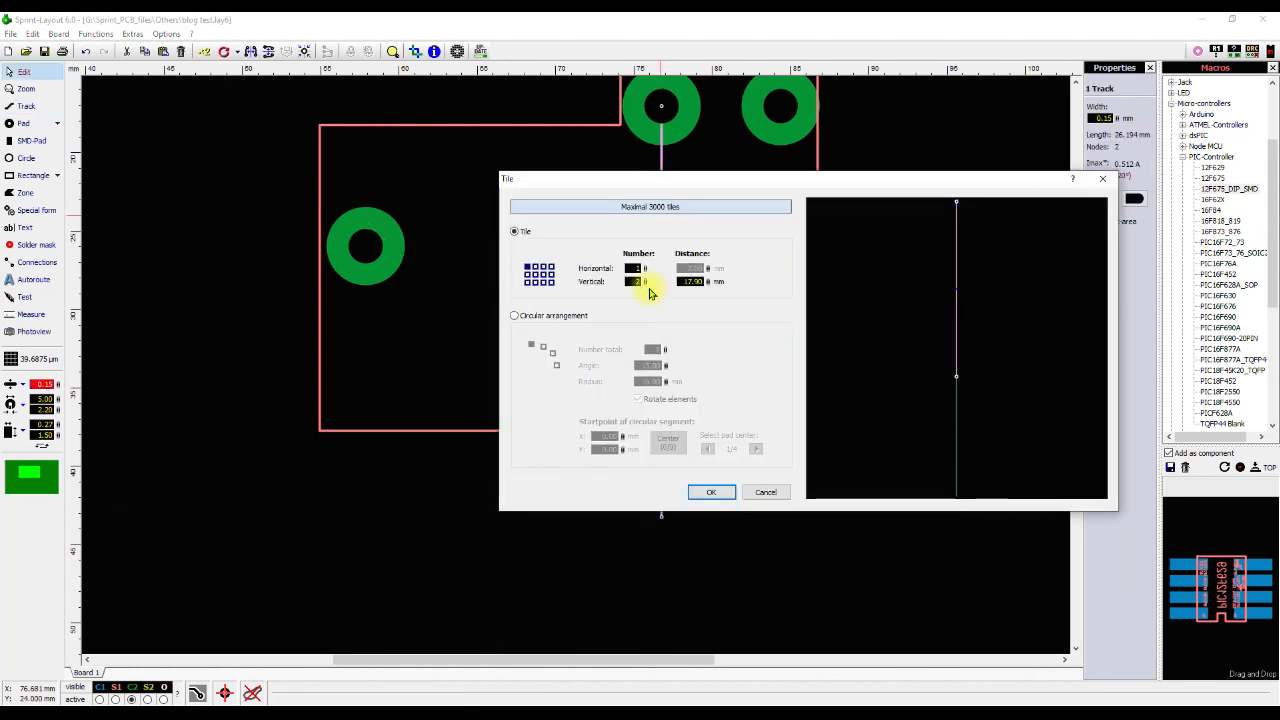
click(634, 281)
text(1)
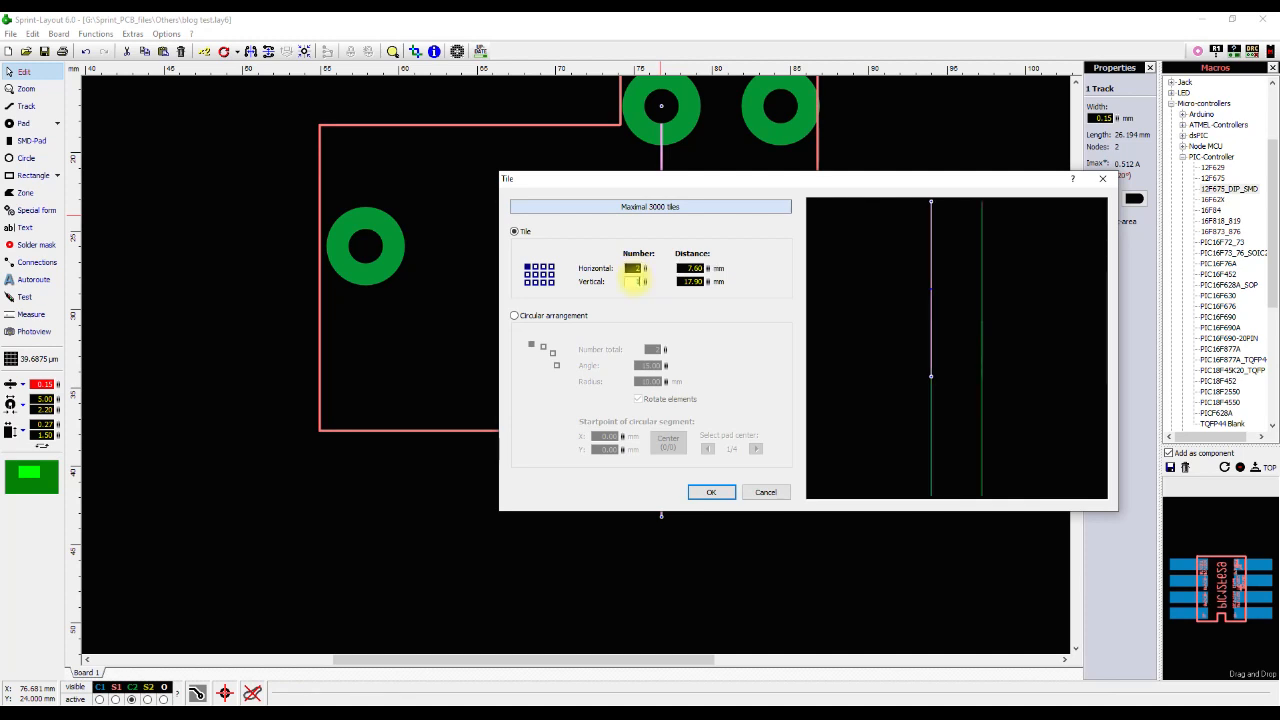
click(690, 268)
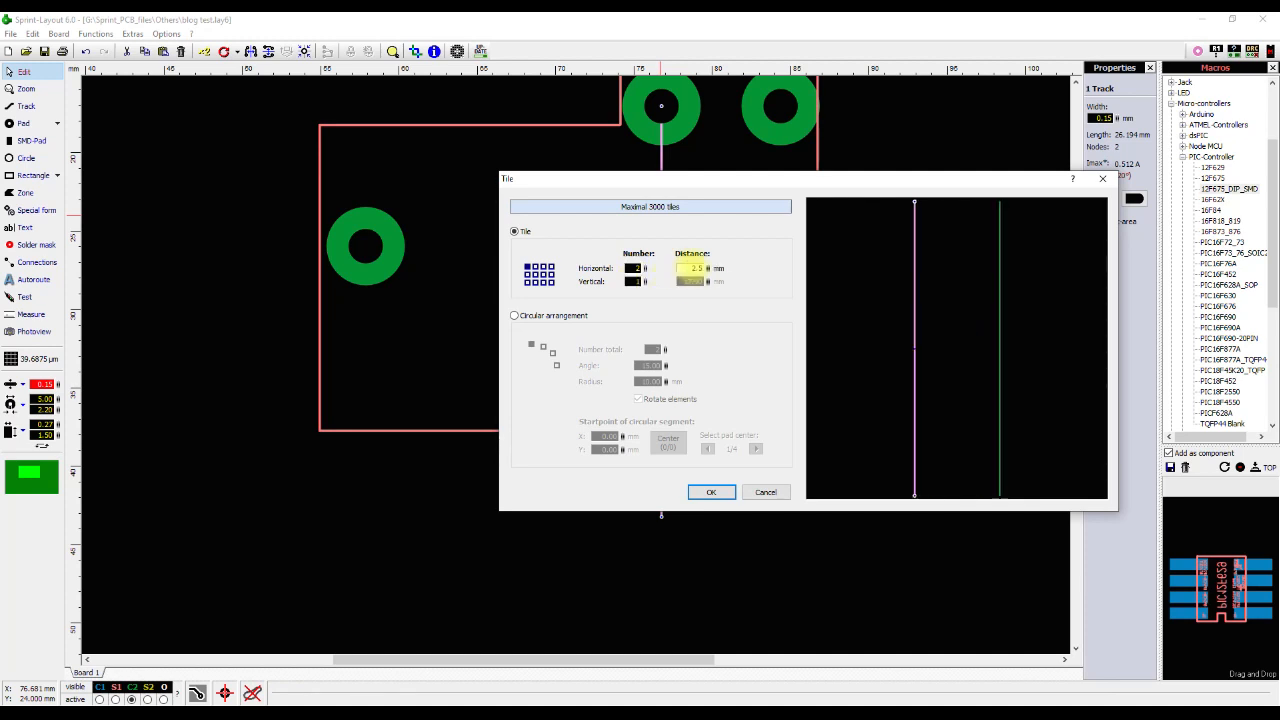
key(Return)
Shift both vertical guide tracks left so the right one runs through the center of the upper-left pad.
scroll(574, 366, up, 2)
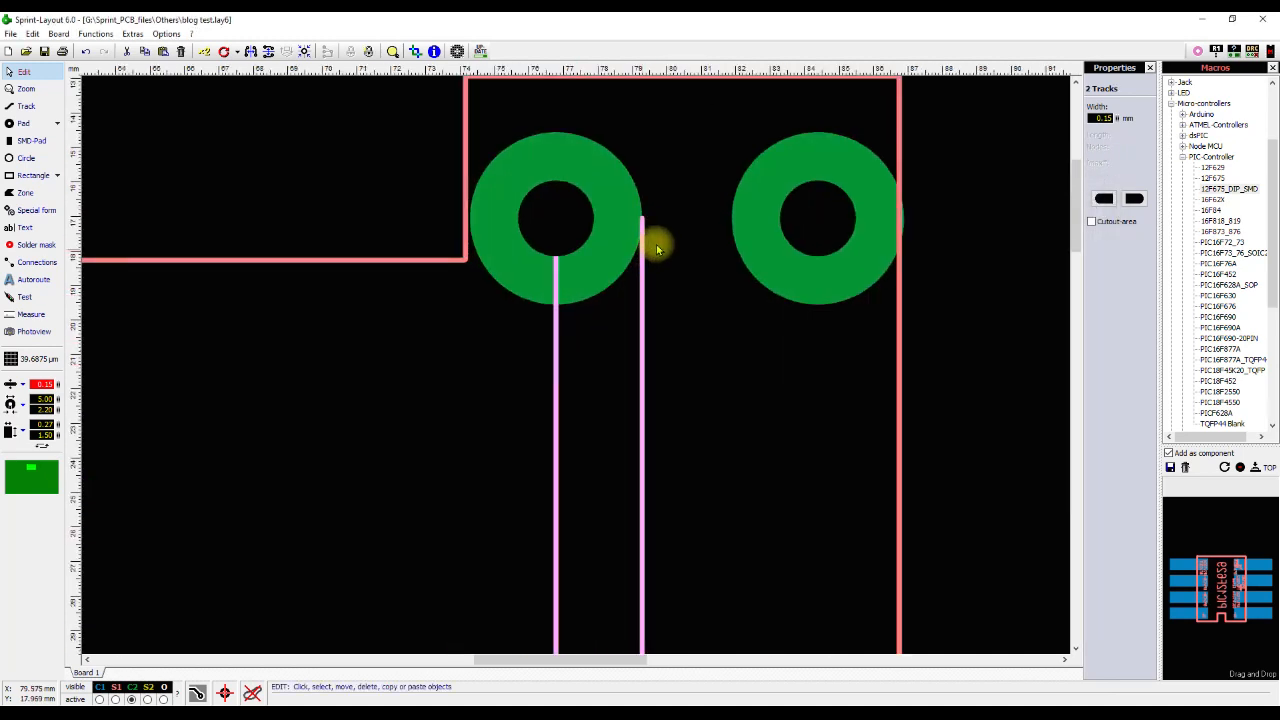
drag(643, 221, 573, 233)
scroll(591, 320, down, 5)
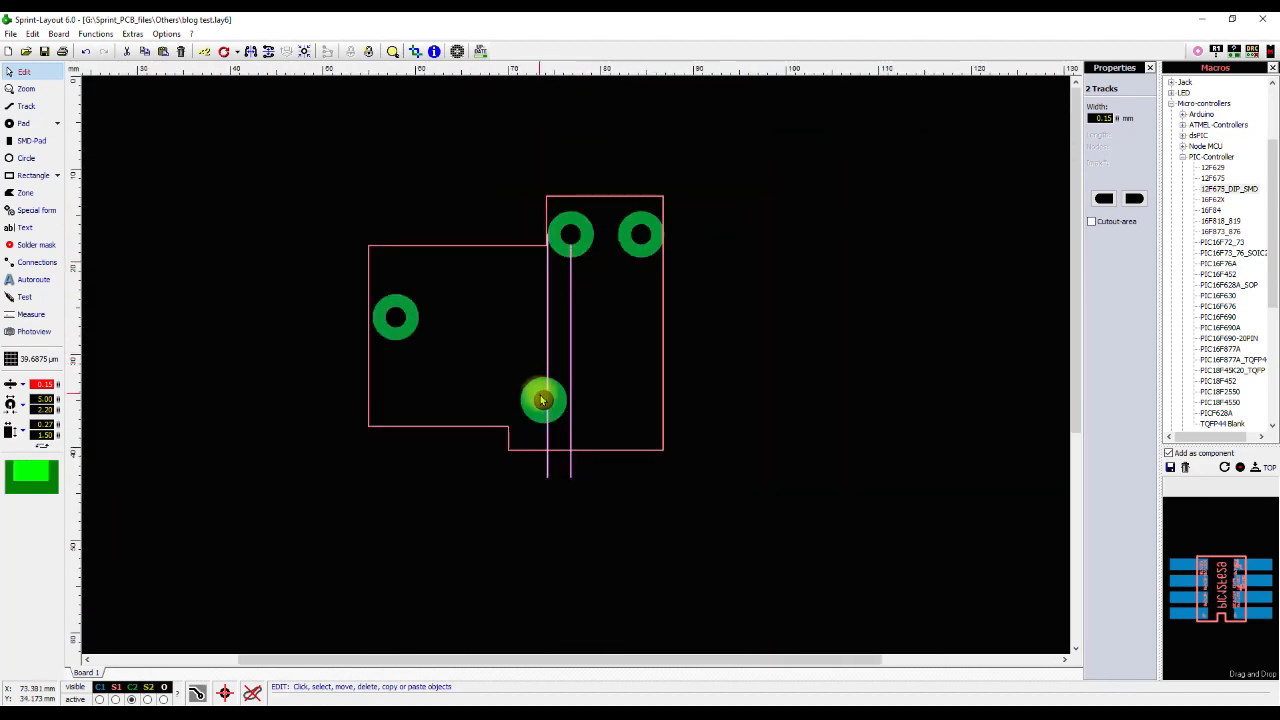
Nudge the lower pad right to X 74.284 mm so its center sits on the left vertical guide track.
scroll(571, 366, up, 6)
click(480, 305)
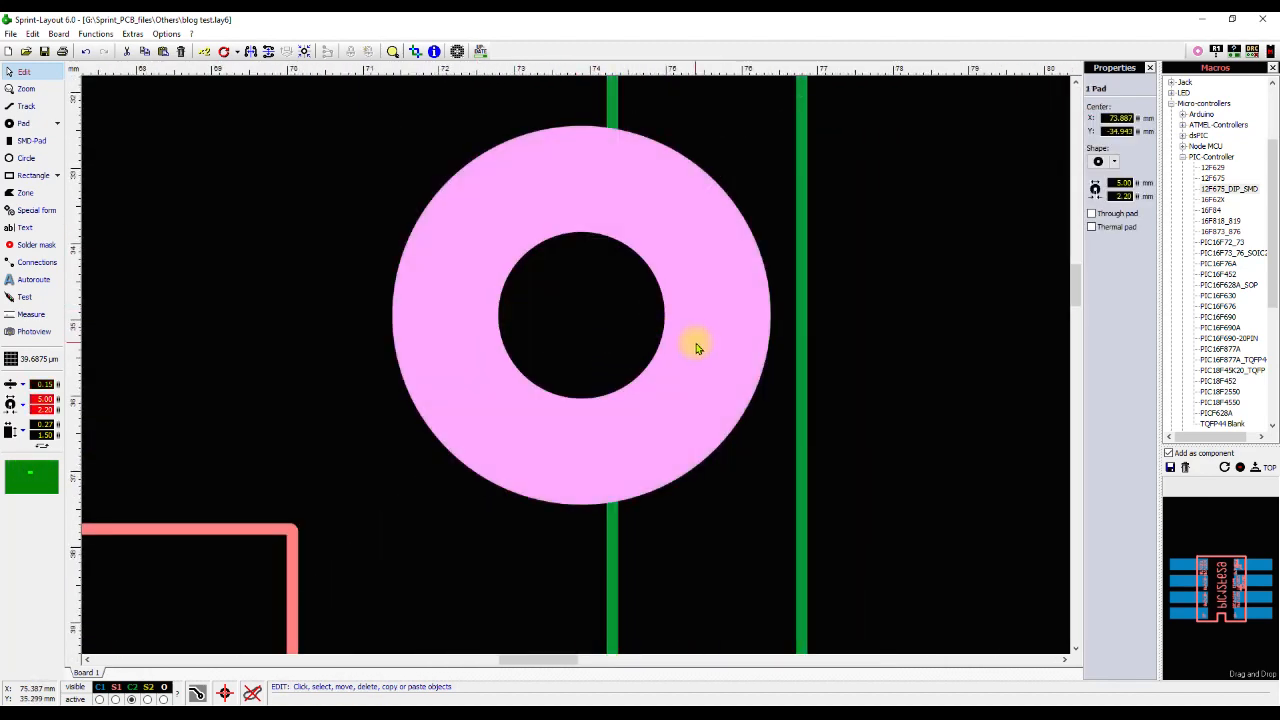
scroll(690, 343, up, 1)
scroll(552, 352, down, 3)
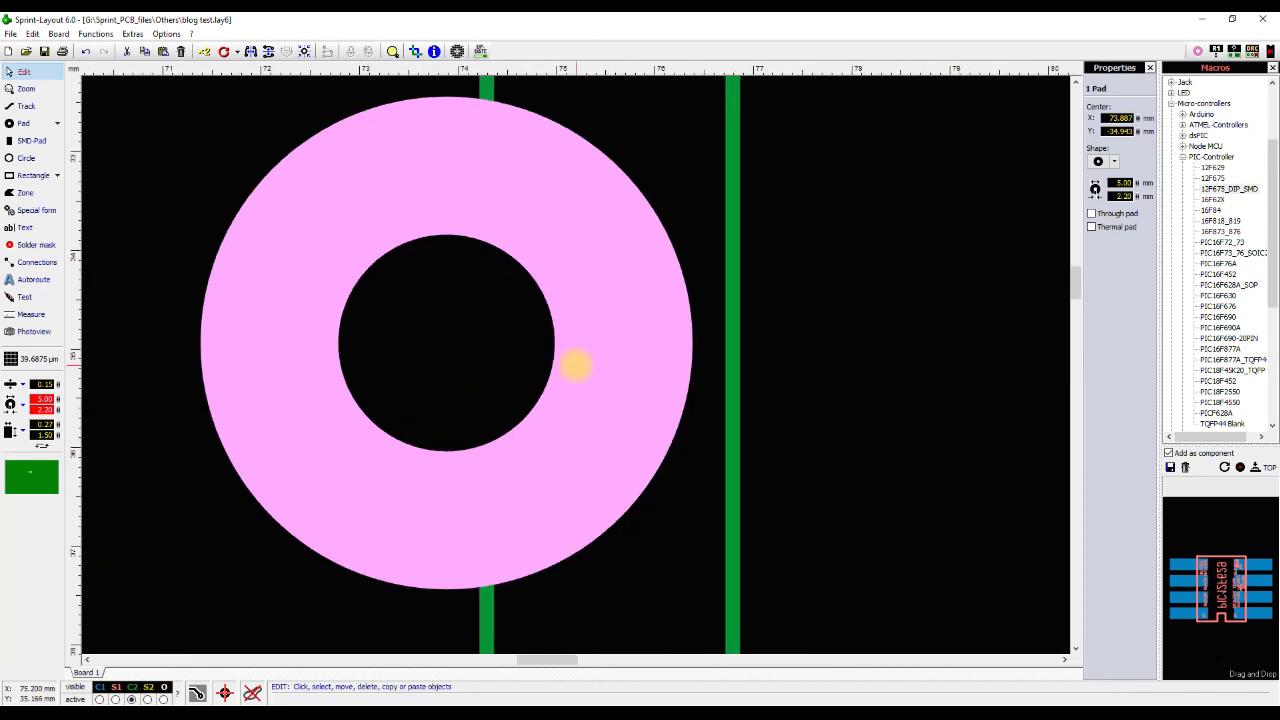
scroll(575, 365, down, 1)
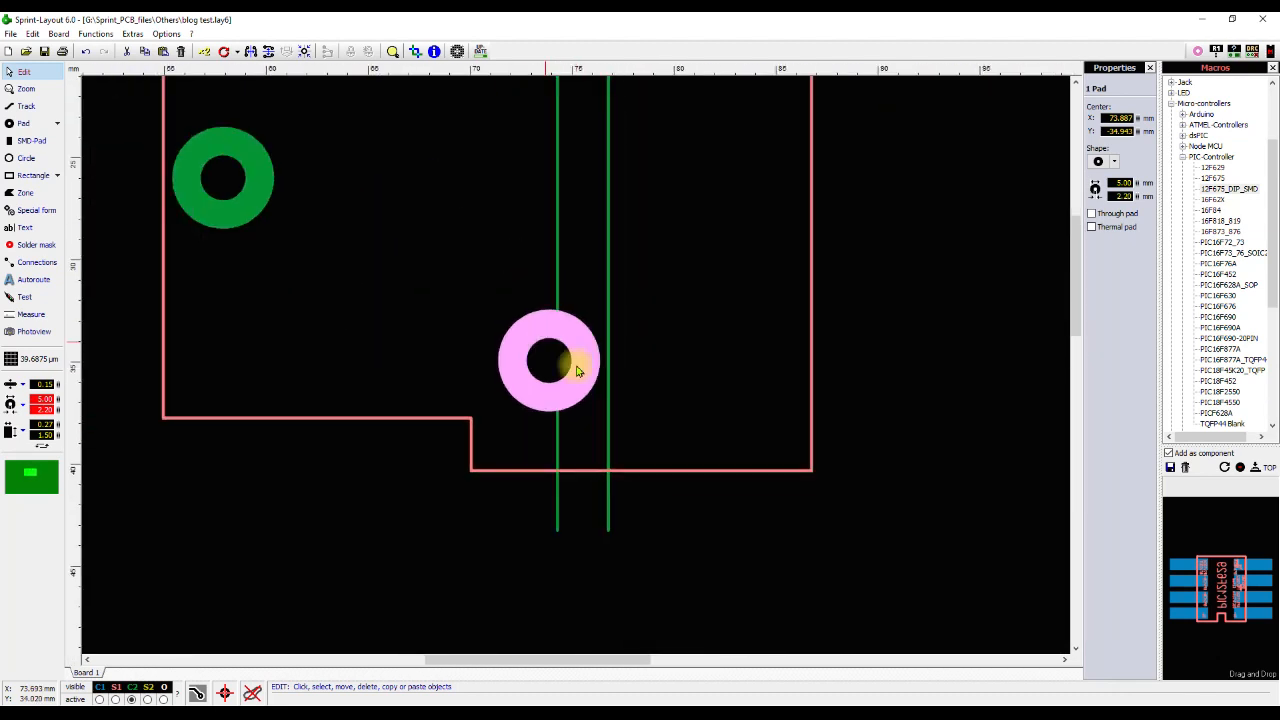
scroll(566, 352, up, 1)
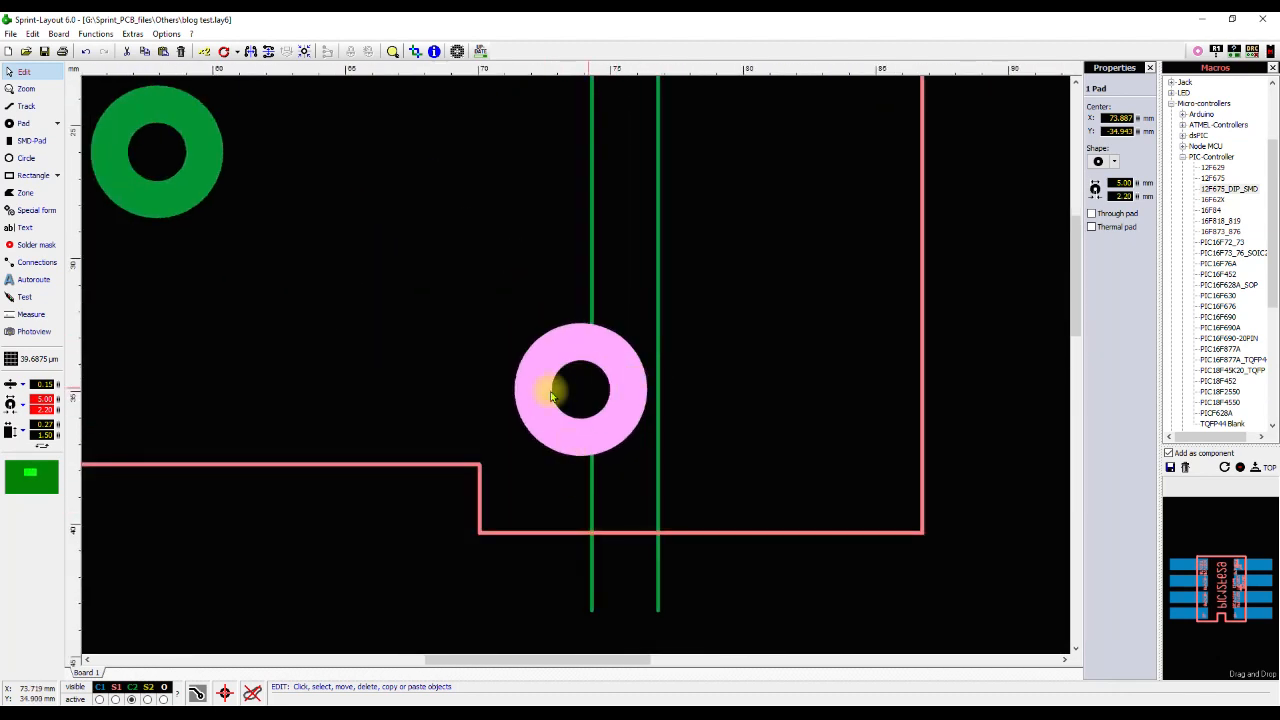
scroll(578, 390, up, 1)
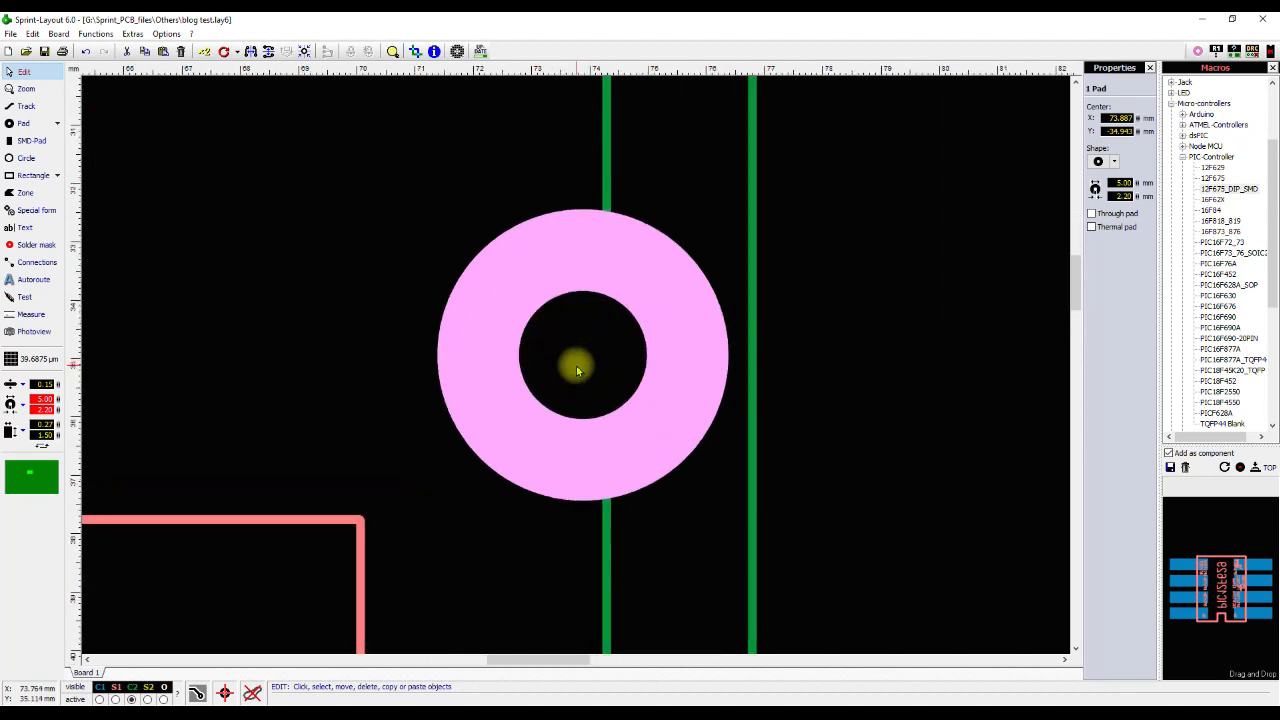
key(Right)
key(Right)
key(Right)
key(Right)
key(Right)
key(Right)
key(Right)
key(Right)
key(Right)
key(Right)
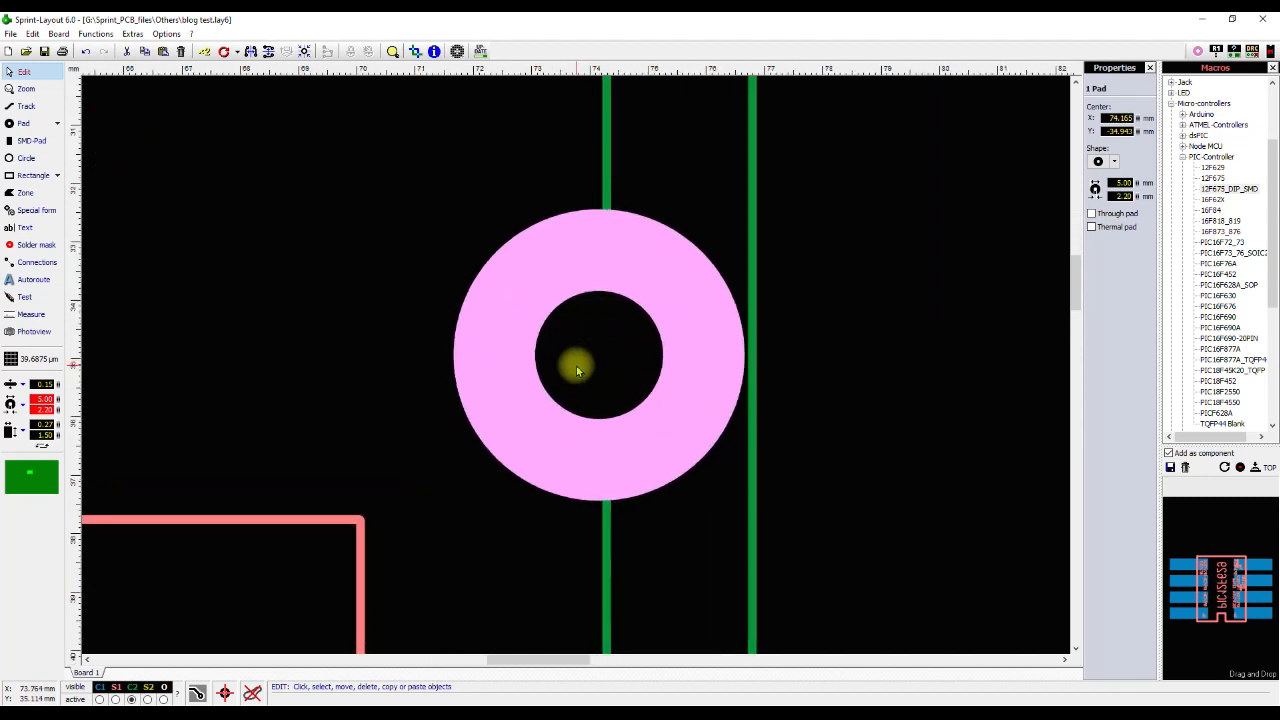
key(Right)
key(Right)
key(Left)
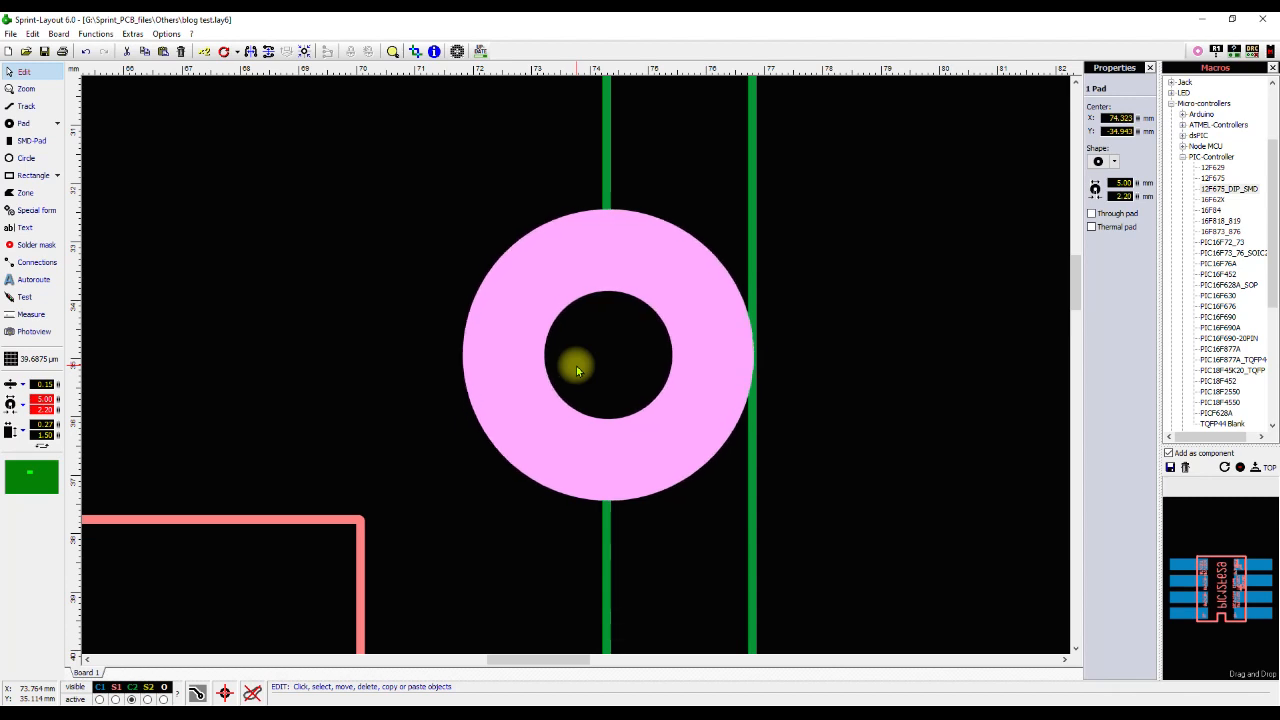
key(Left)
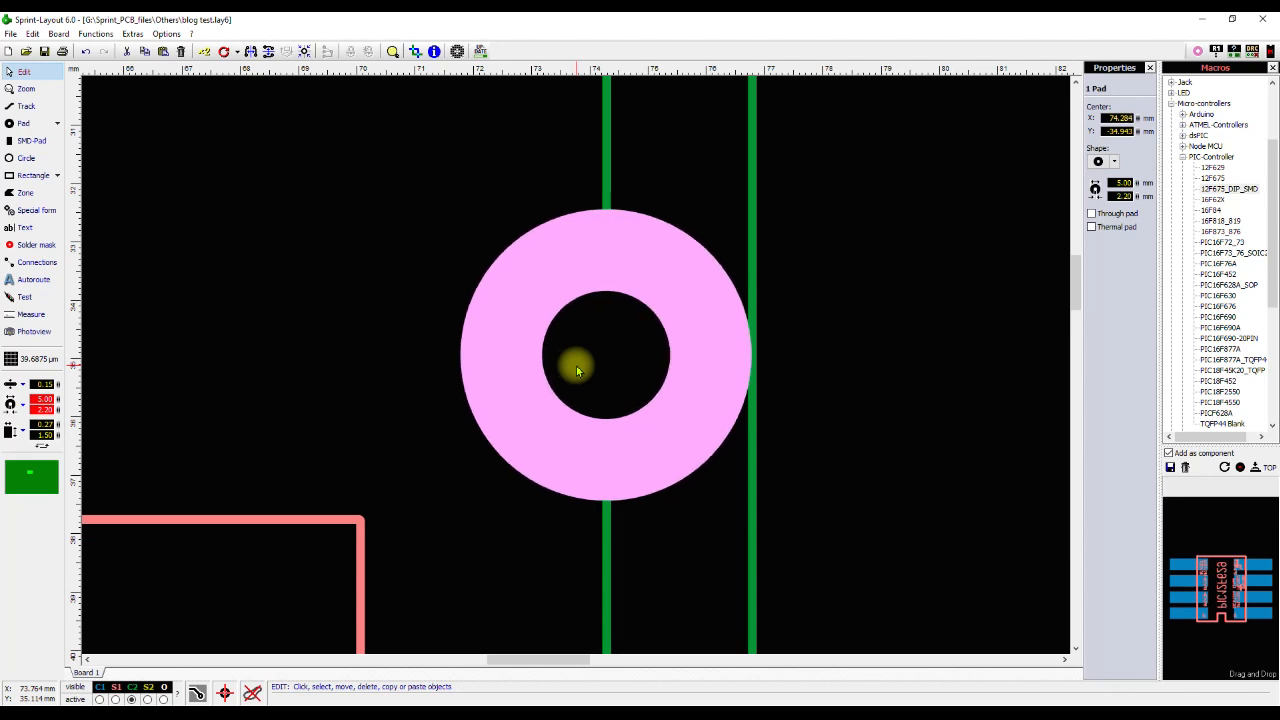
Turn on the transparent view to check how the lower pad lines up with its guide track.
click(414, 51)
click(400, 175)
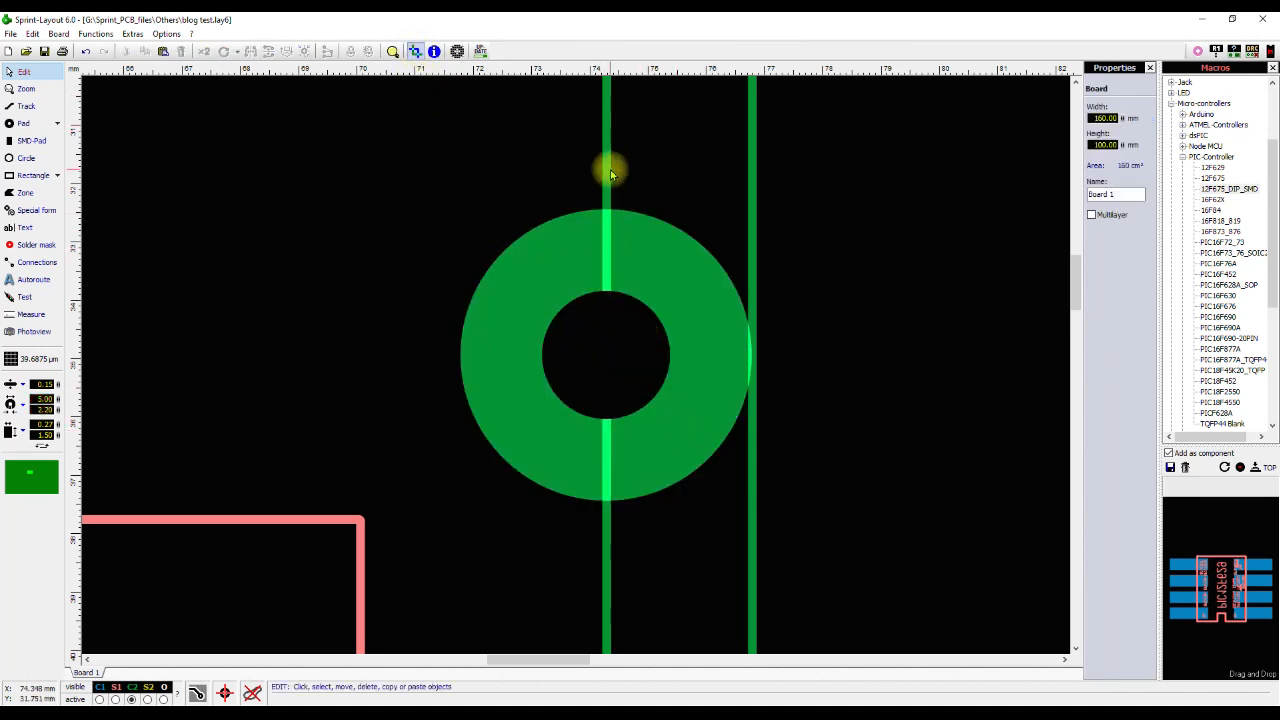
click(414, 51)
click(414, 51)
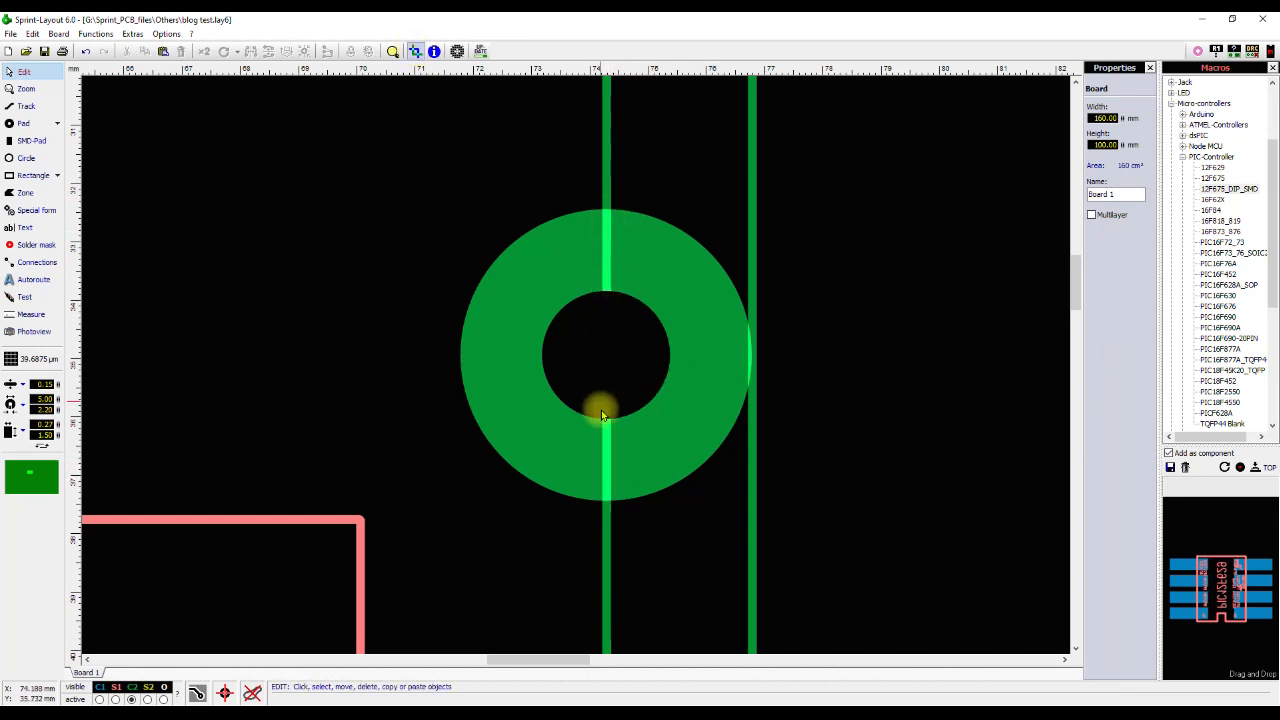
Delete both vertical guide tracks.
scroll(601, 433, down, 5)
scroll(580, 366, up, 2)
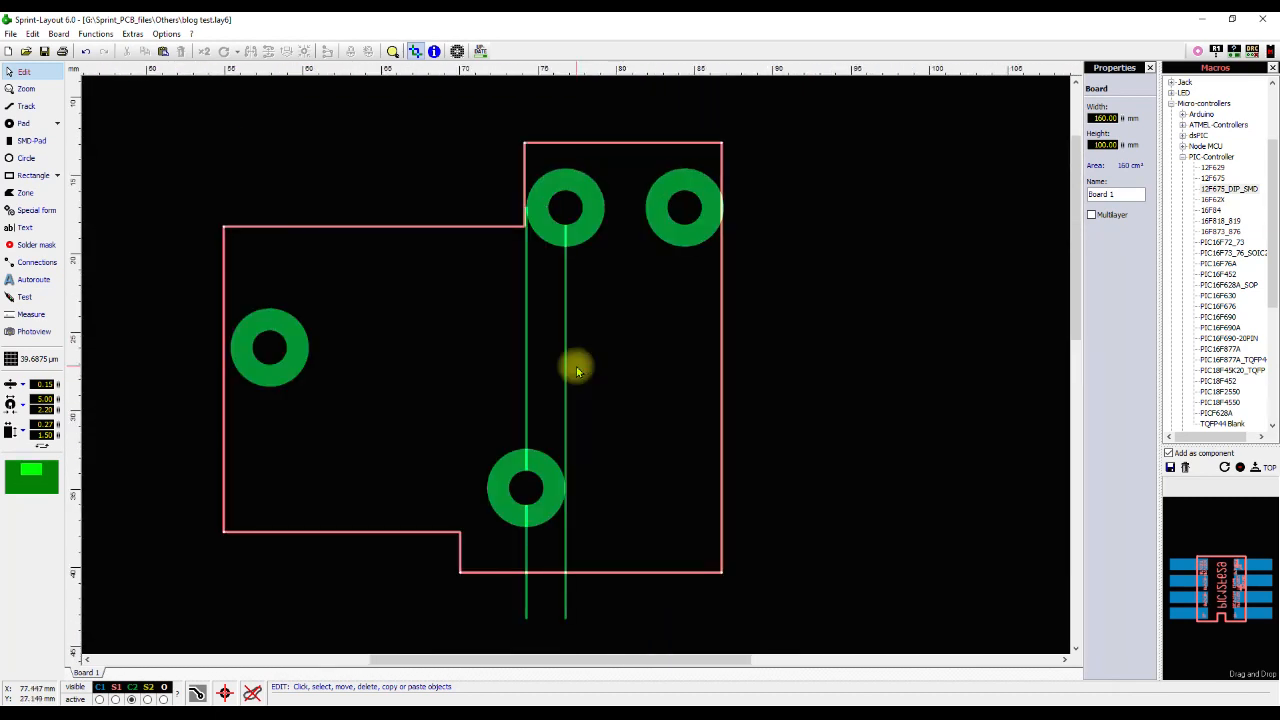
drag(580, 366, 465, 368)
key(Delete)
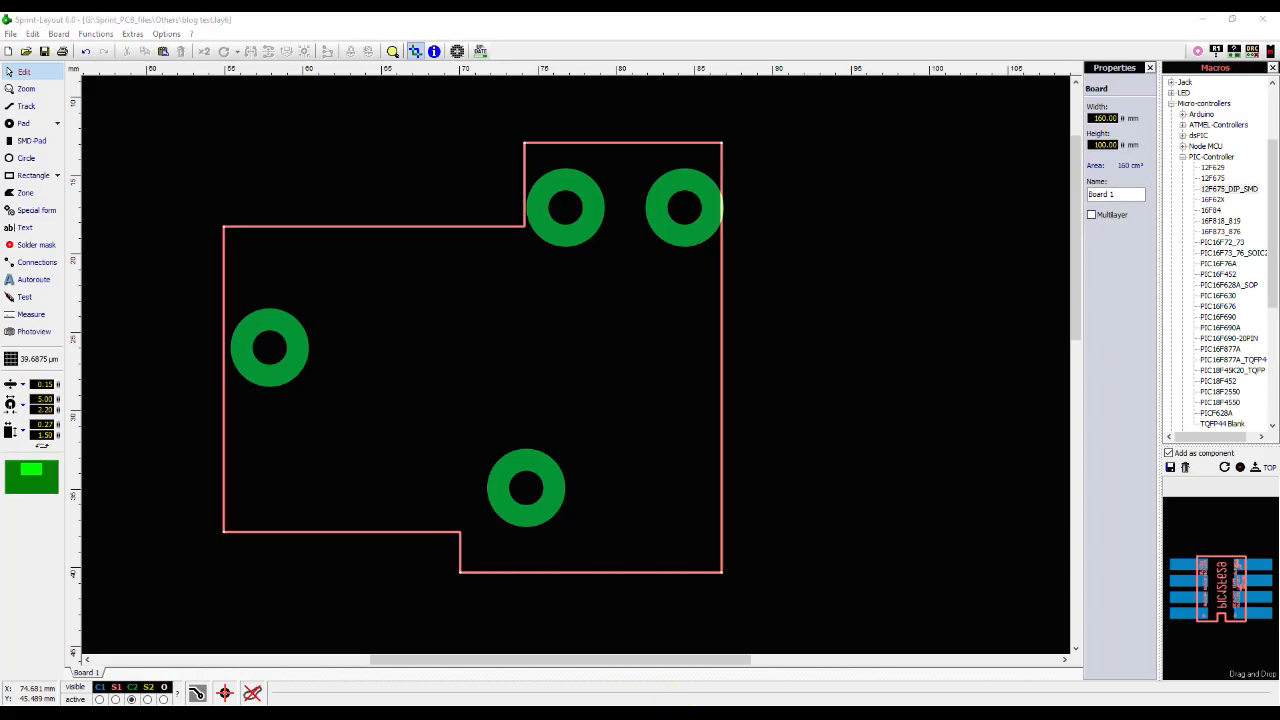
Check the drilling diagram in Foxit Reader, return to Sprint-Layout, and select all four placed relay pads.
key(alt+Tab)
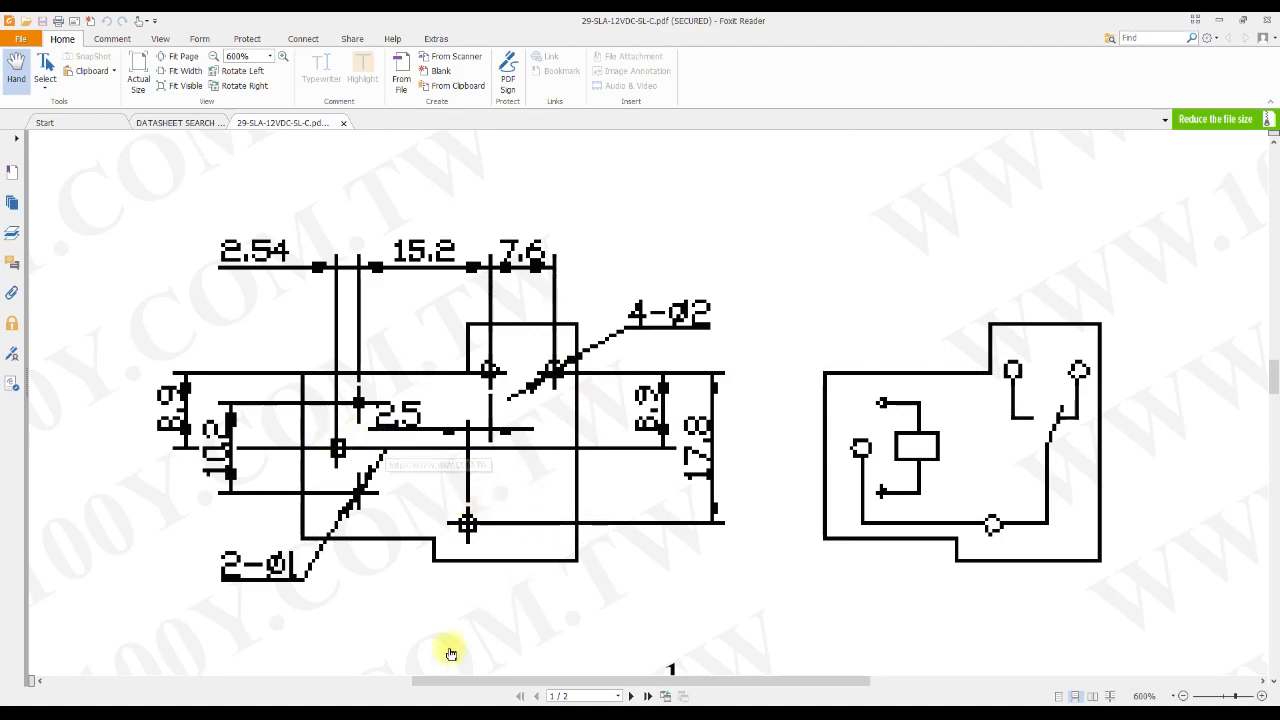
key(alt+Tab)
drag(590, 437, 521, 488)
shift+drag(354, 309, 280, 350)
shift+drag(683, 265, 563, 216)
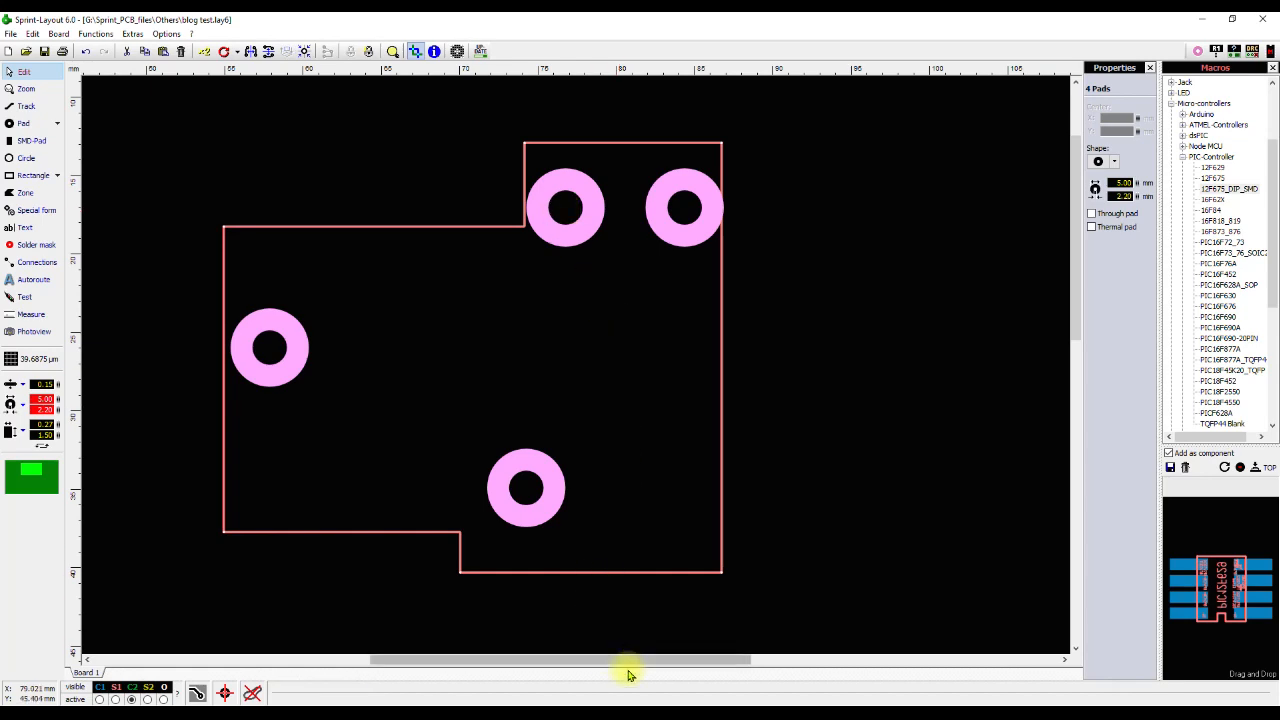
Examine the pin hole diameters in the Foxit Reader drilling diagram, including those of the two coil pins, and return to Sprint-Layout.
key(alt+Tab)
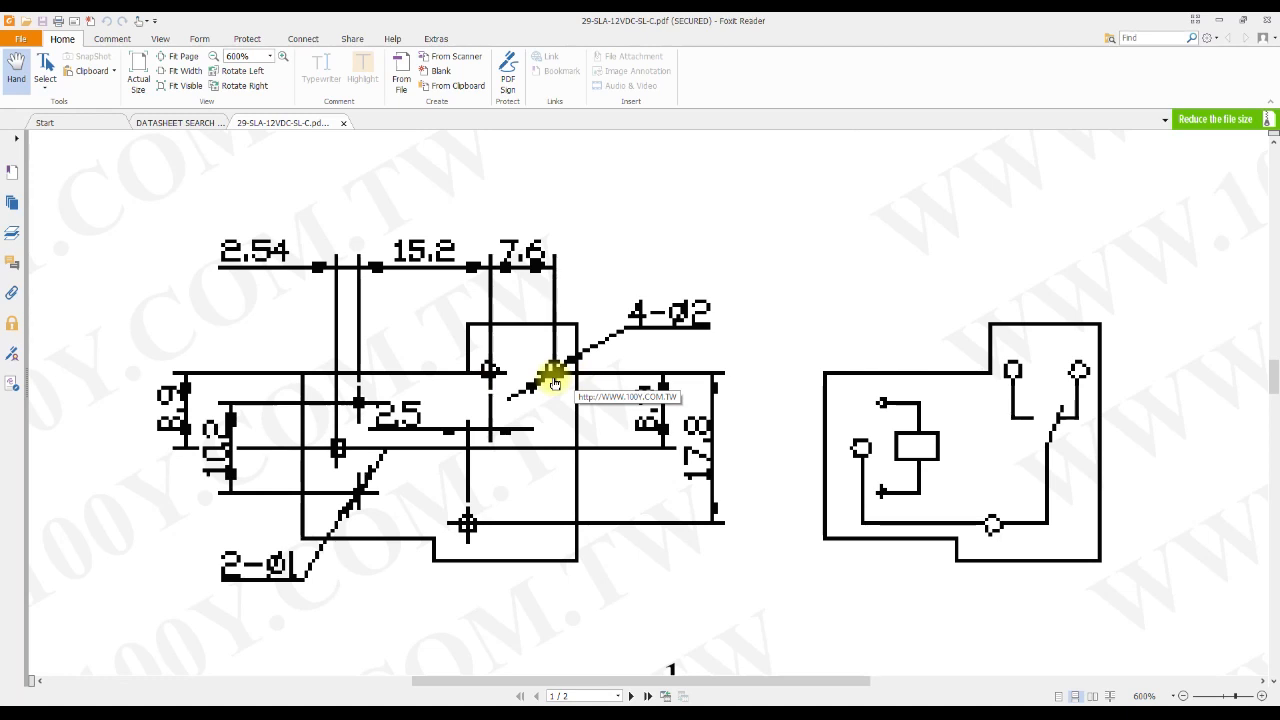
scroll(590, 503, up, 15)
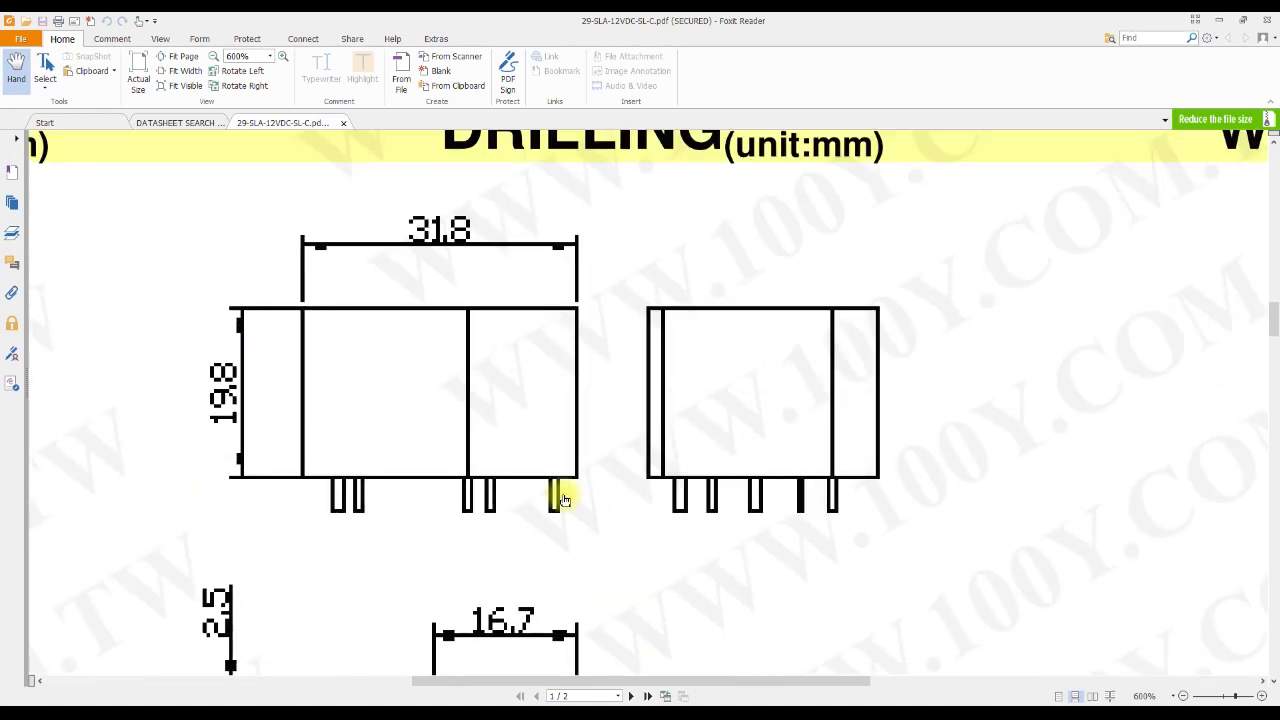
scroll(563, 500, down, 10)
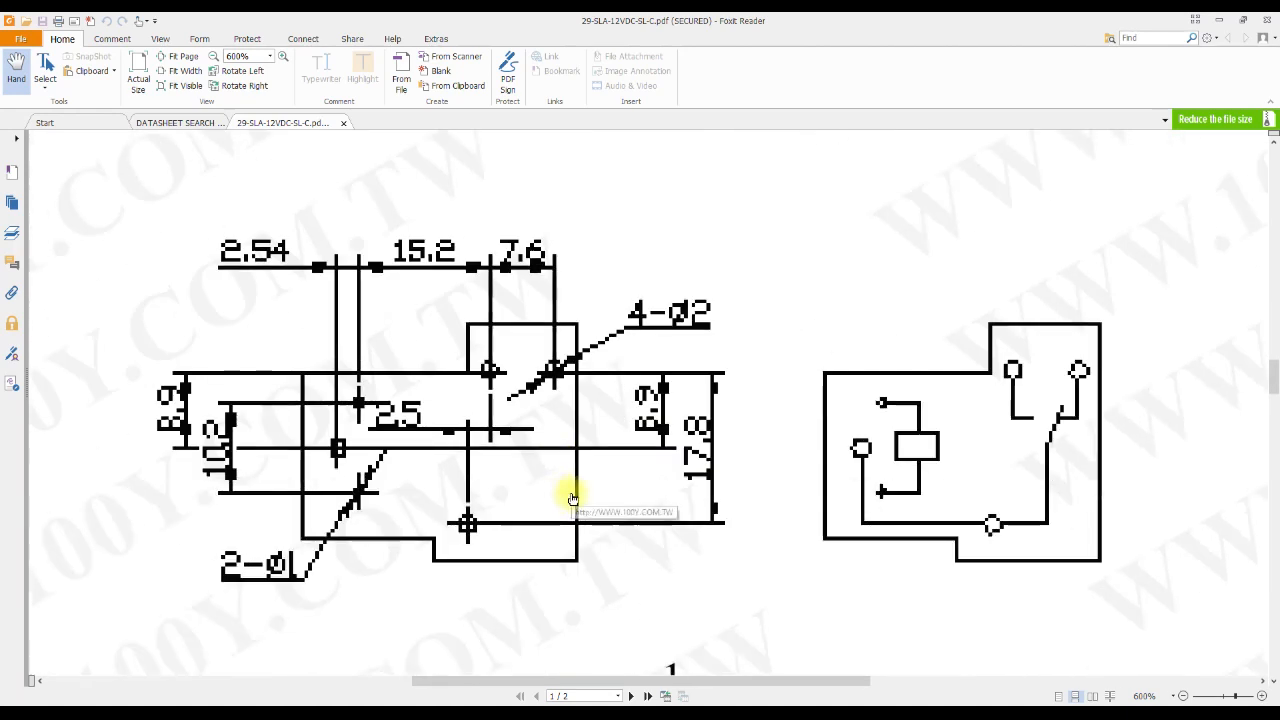
scroll(573, 498, up, 1)
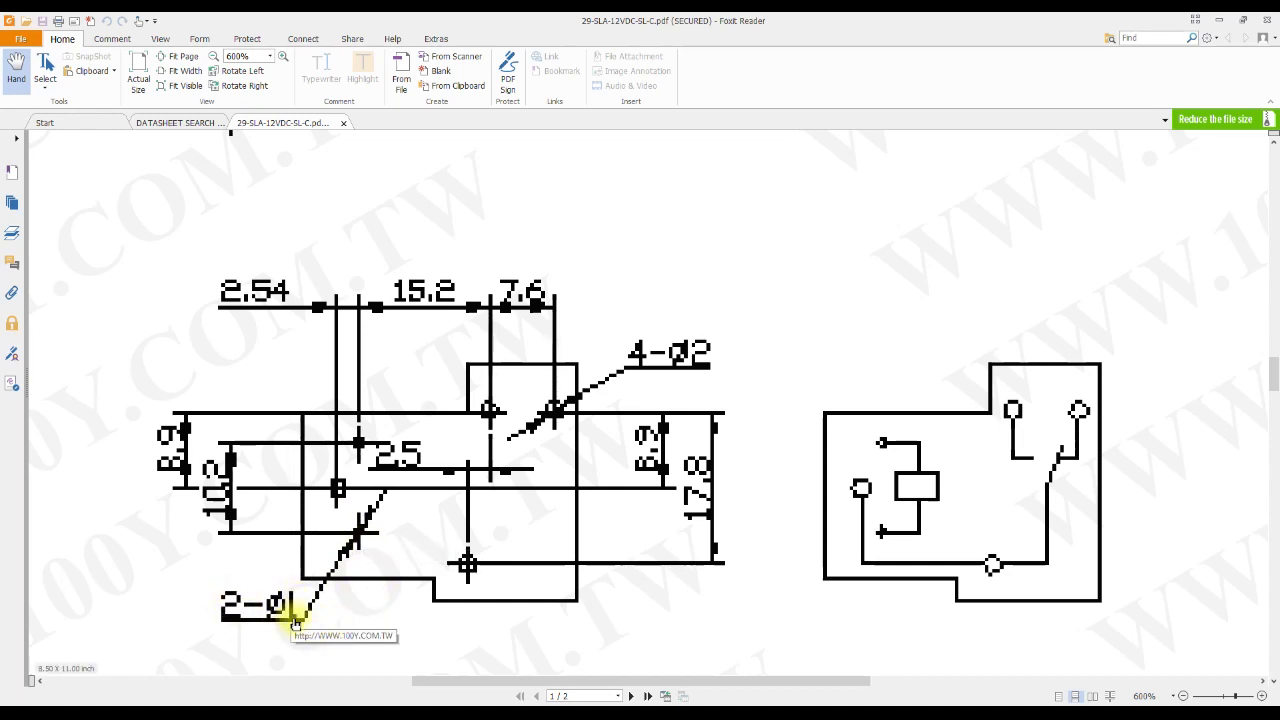
ctrl+scroll(314, 598, down, 5)
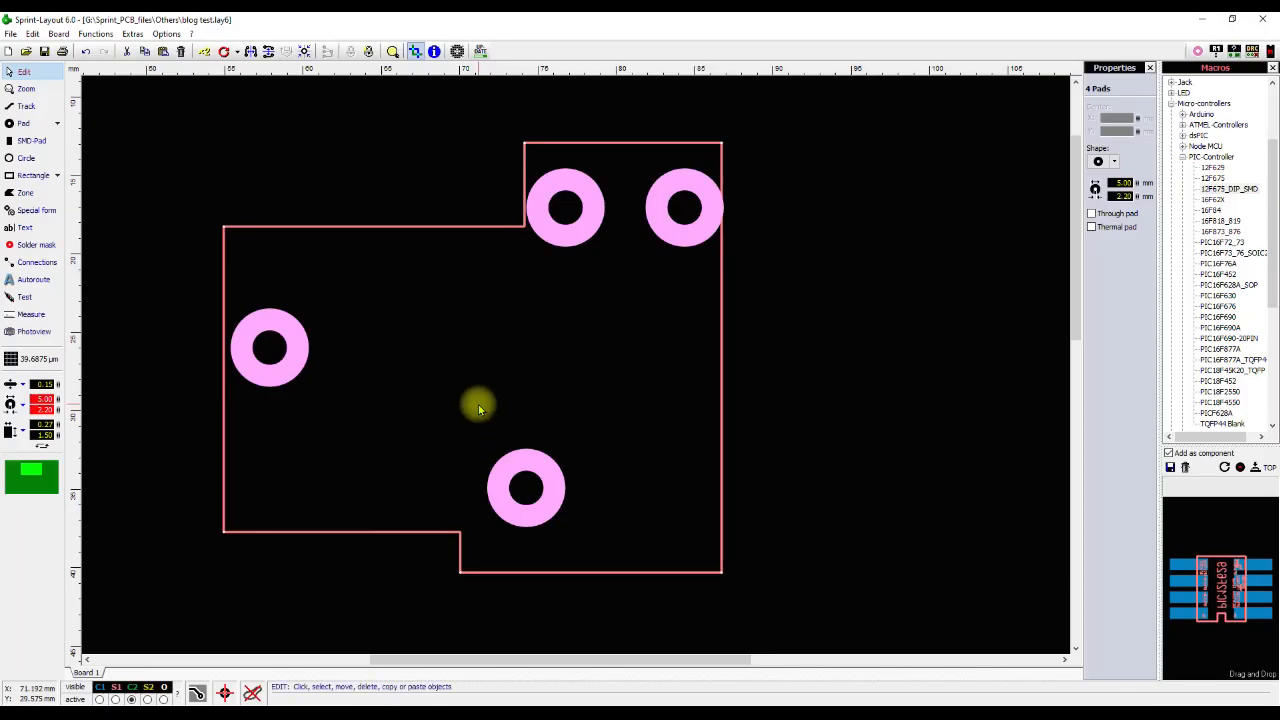
Place a new pad inside the outline, above and right of the left pad, at about X 64.1, Y -22.5 mm.
click(478, 405)
key(F4)
click(366, 293)
key(Escape)
click(366, 292)
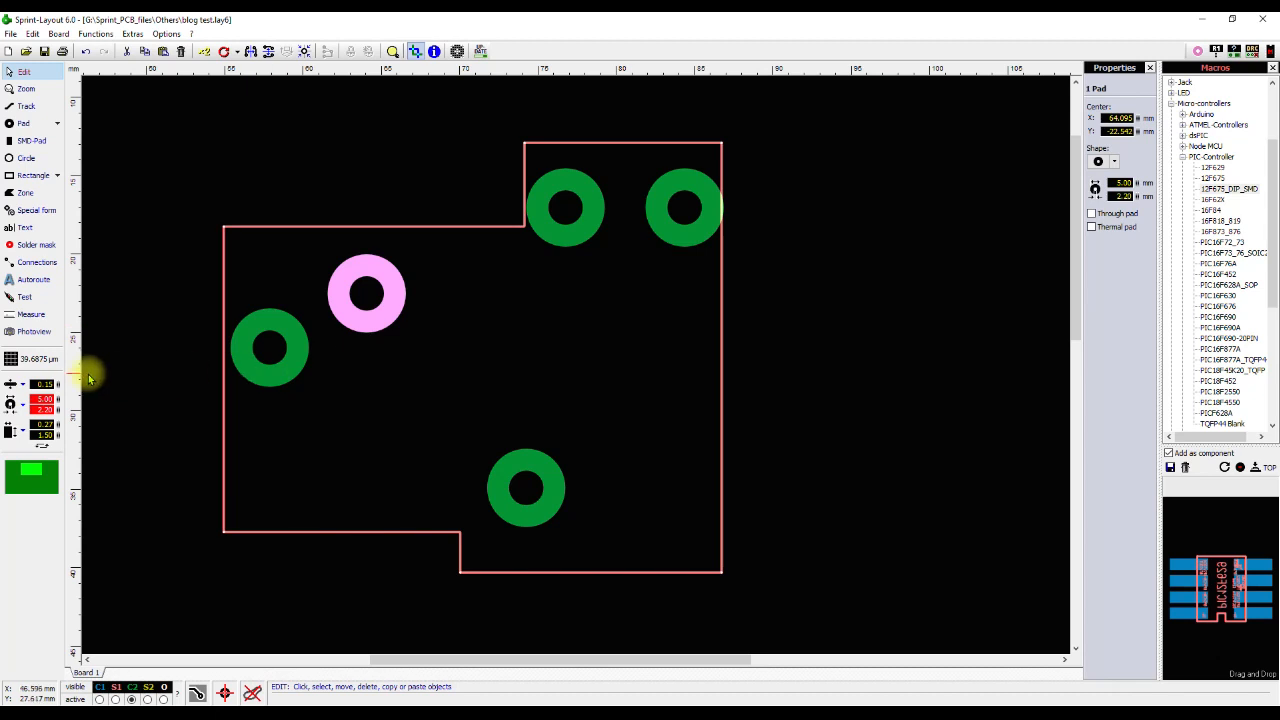
Set the new pad's outer diameter to 2.00 mm and drill to 1.15 mm, and move it to about X 62.3, Y -22.3 mm.
click(37, 400)
text(2)
click(38, 410)
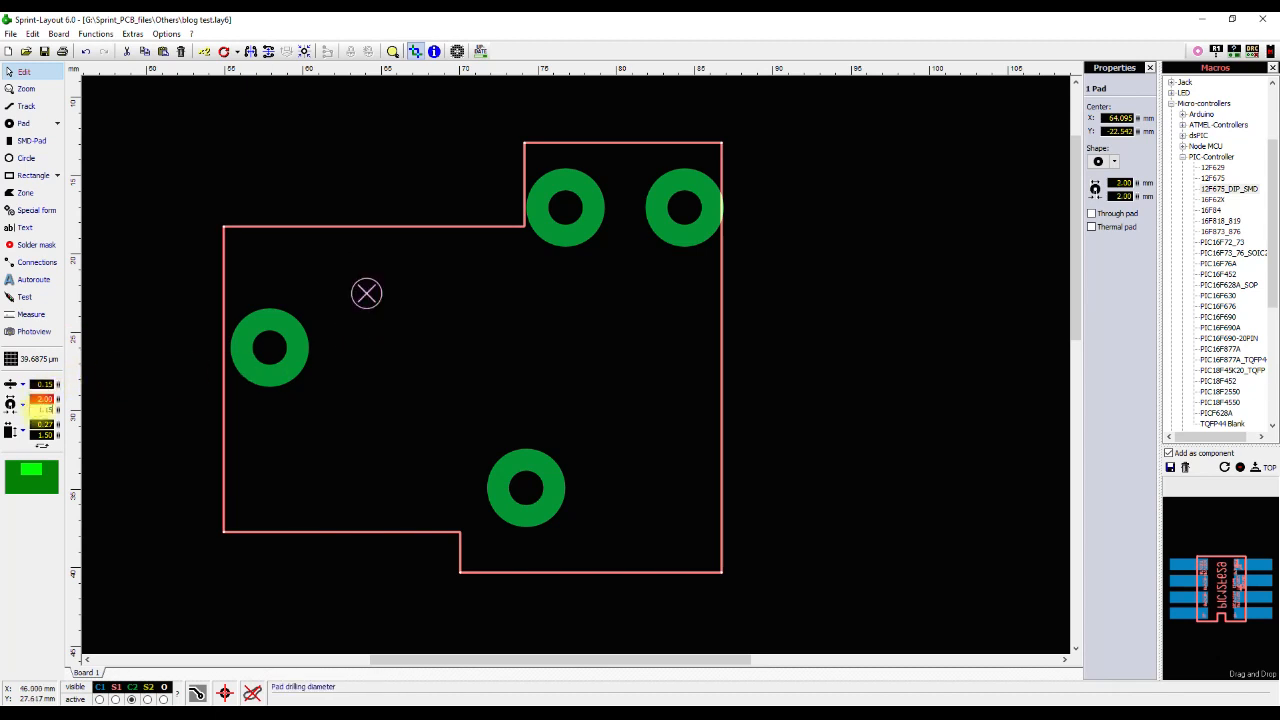
drag(366, 291, 339, 290)
Check the coil pin spacing in Foxit Reader, return to Sprint-Layout, and tile the small pad into two vertically, 10.2 mm apart.
click(662, 714)
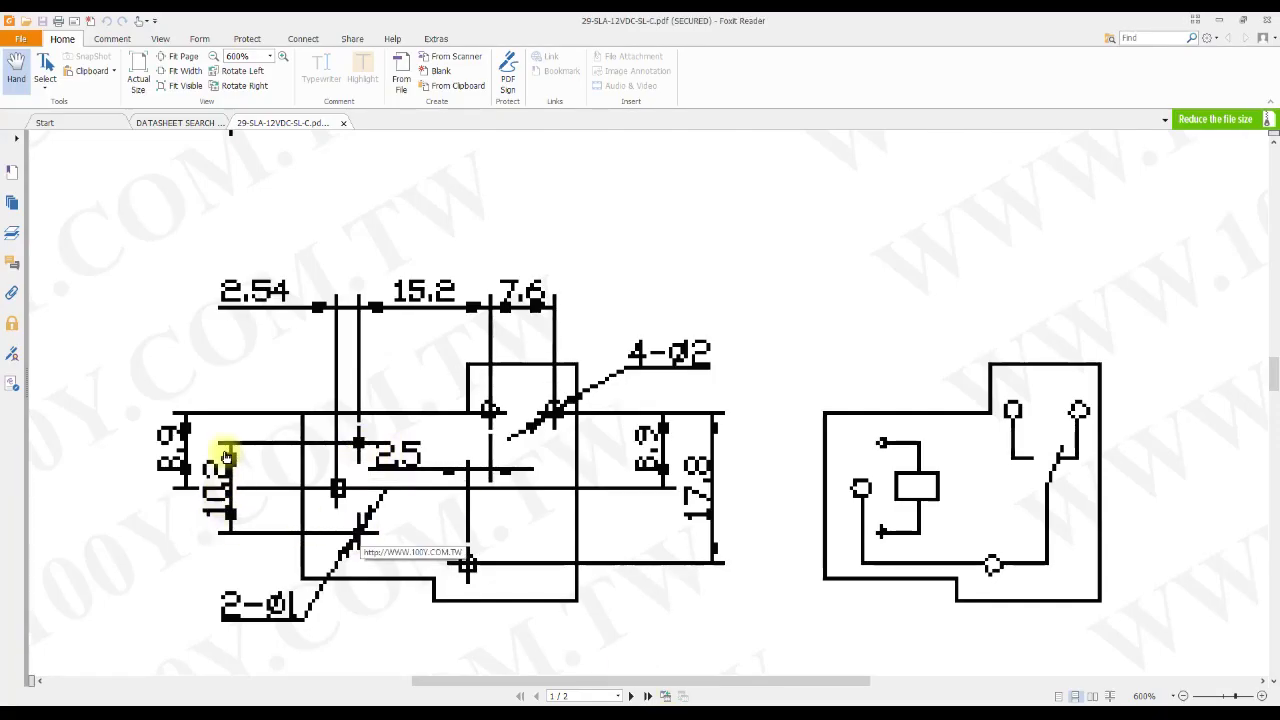
click(375, 712)
right_click(339, 290)
click(372, 396)
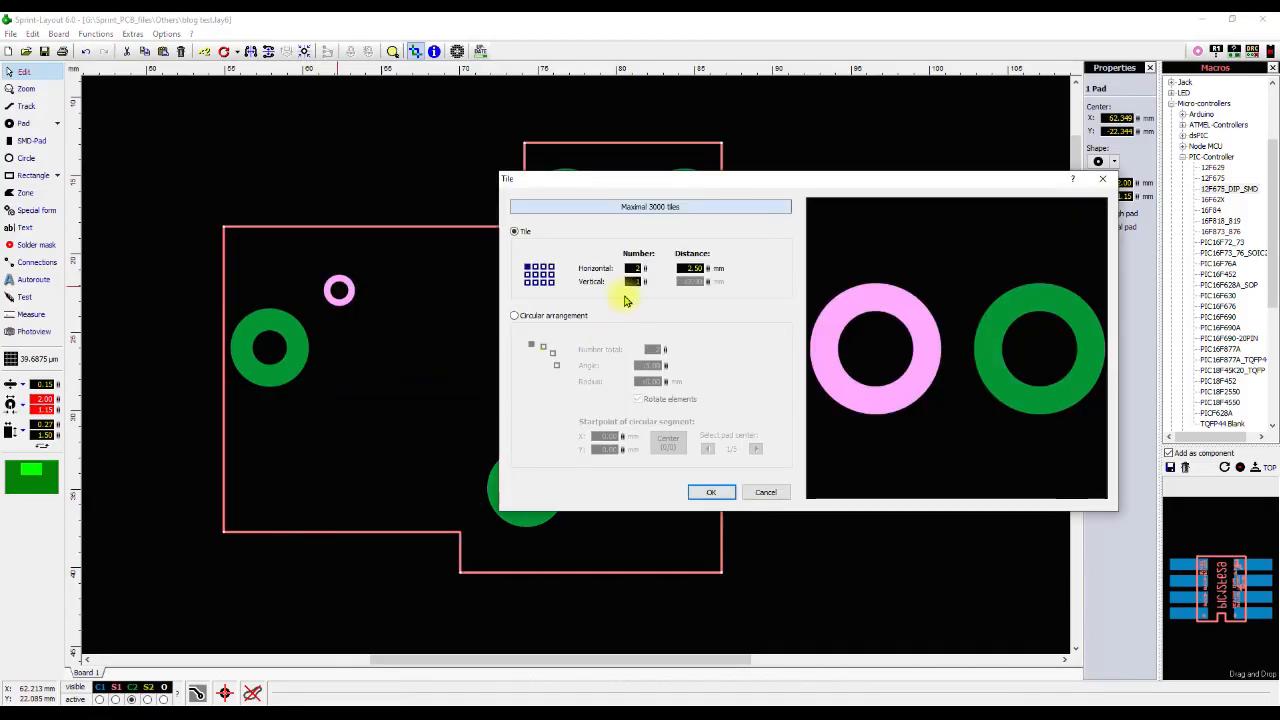
scroll(636, 281, up, 1)
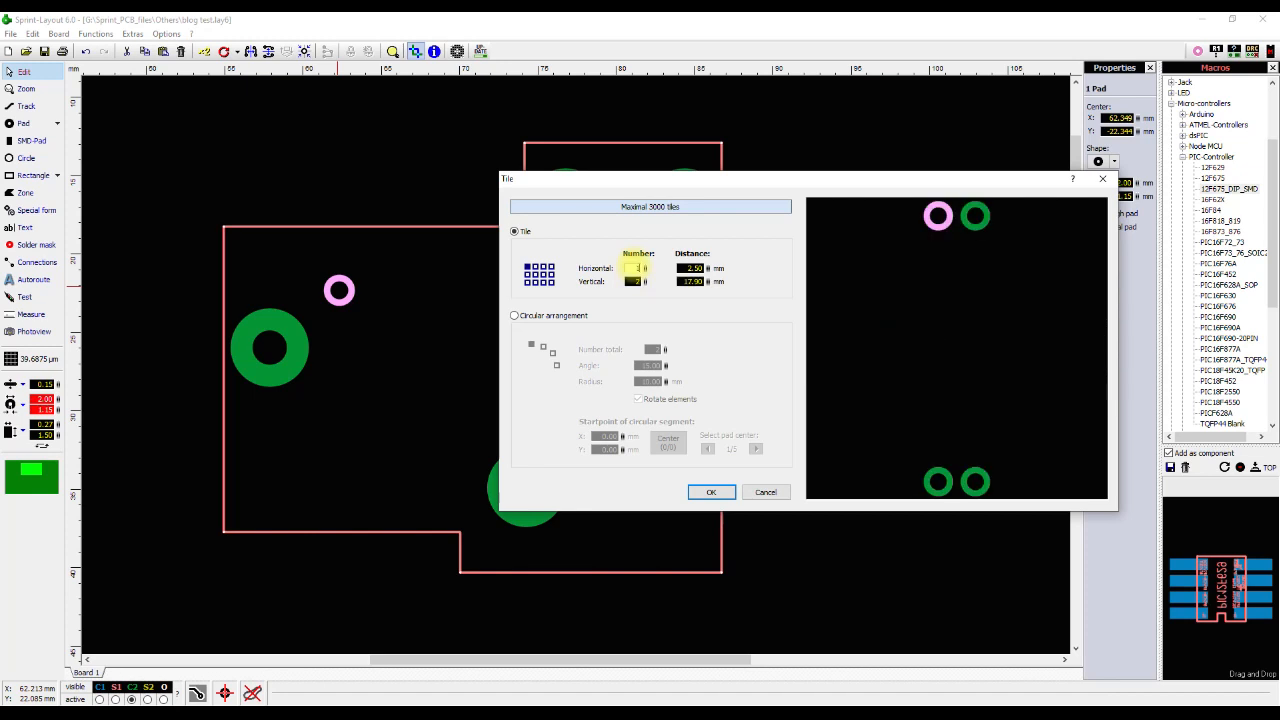
scroll(635, 268, down, 1)
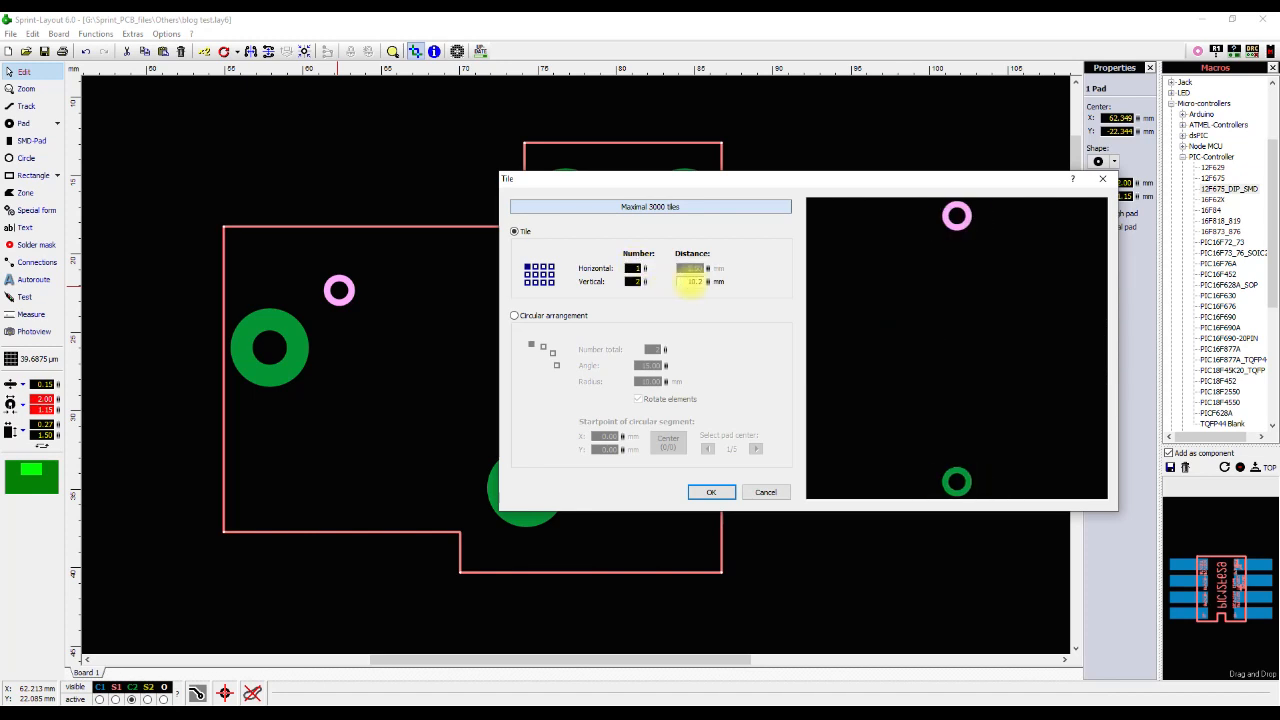
key(Return)
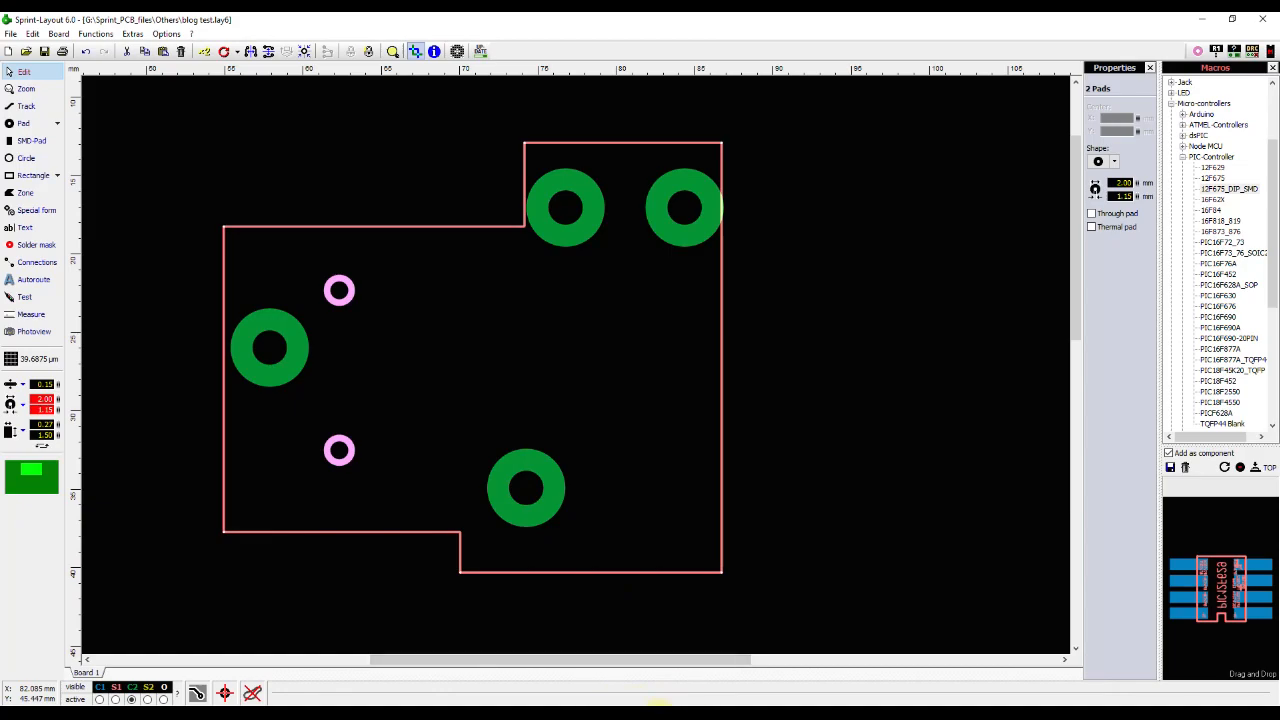
Check the drilling diagram in Foxit Reader again, return to Sprint-Layout, and select the four large relay pads.
click(660, 713)
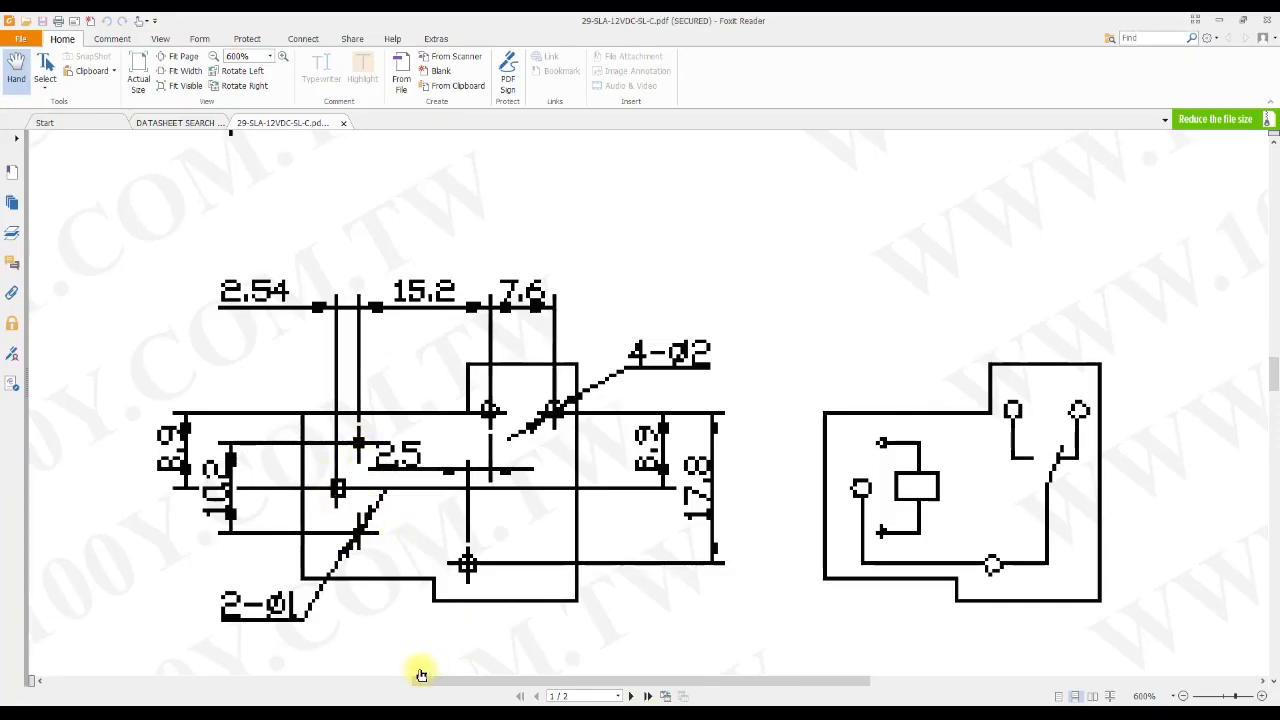
key(alt+Tab)
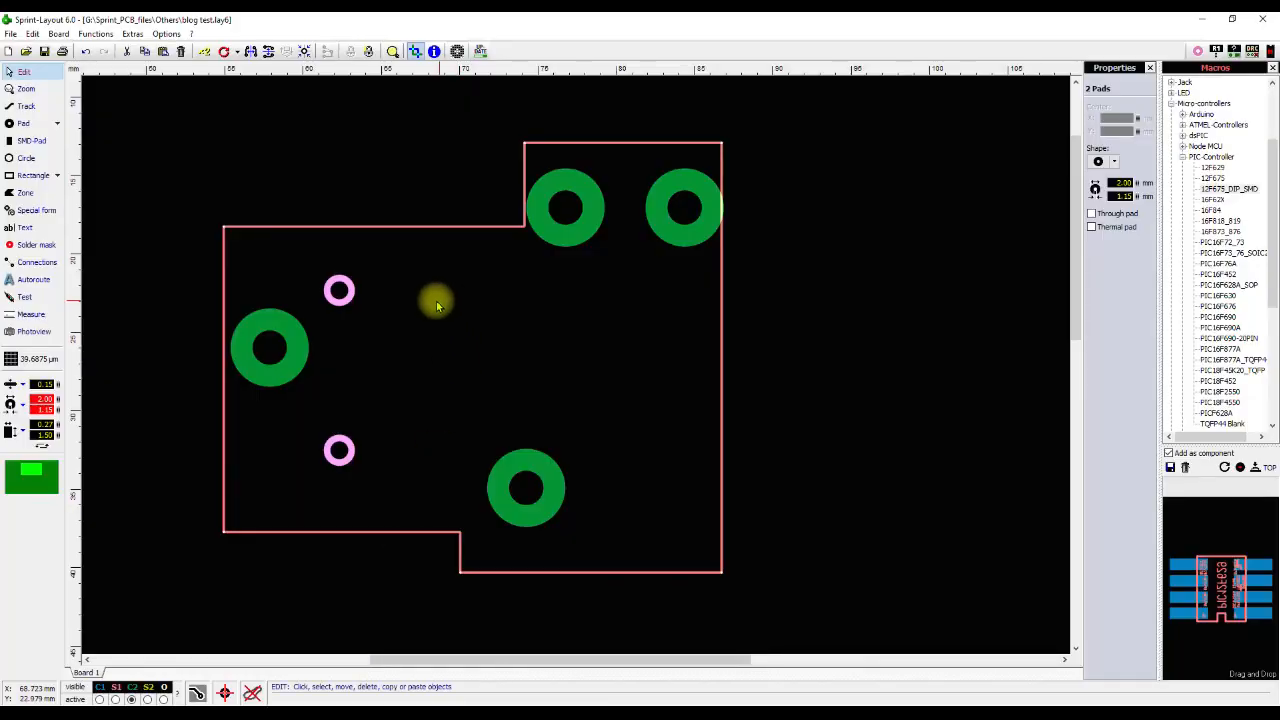
click(286, 341)
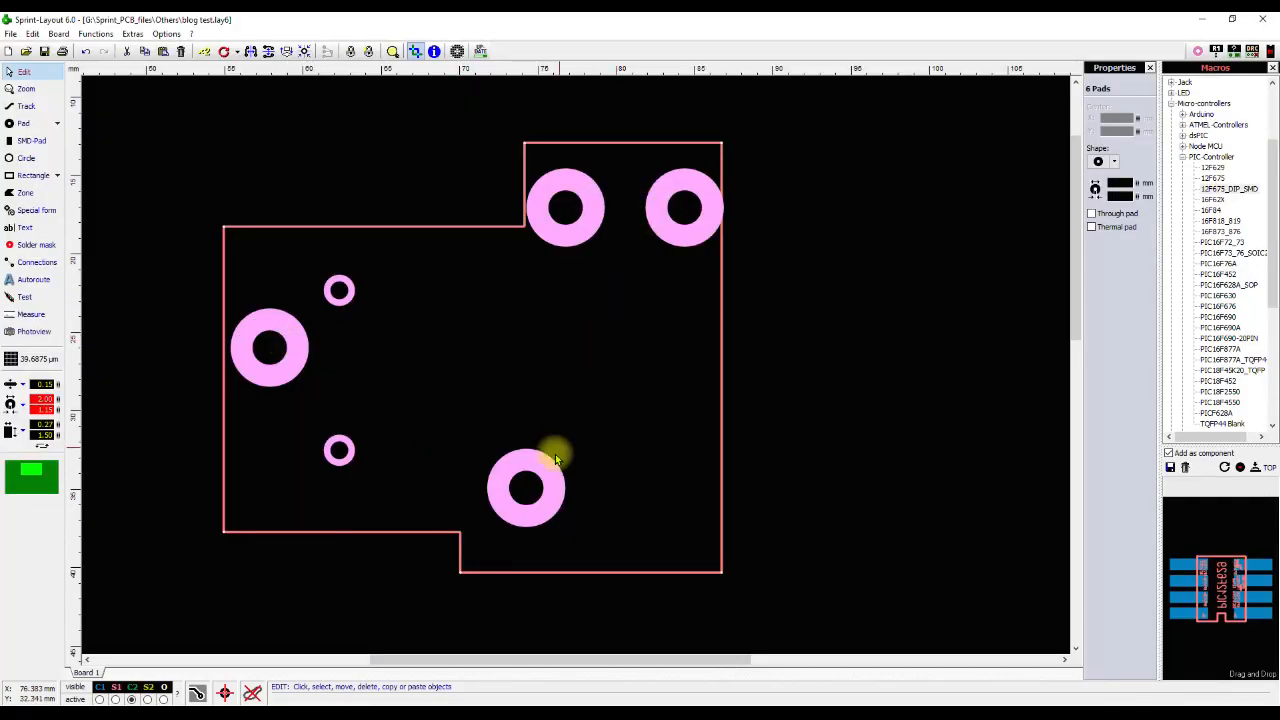
click(430, 337)
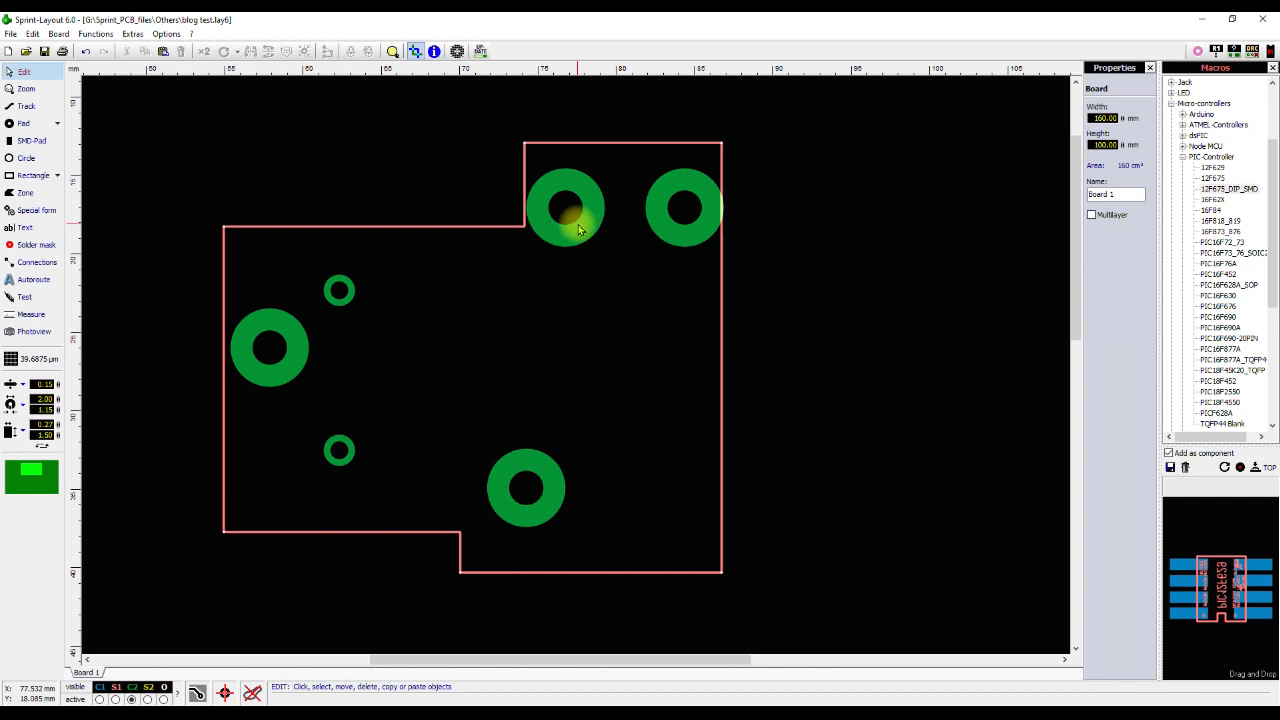
alt+shift+click(578, 228)
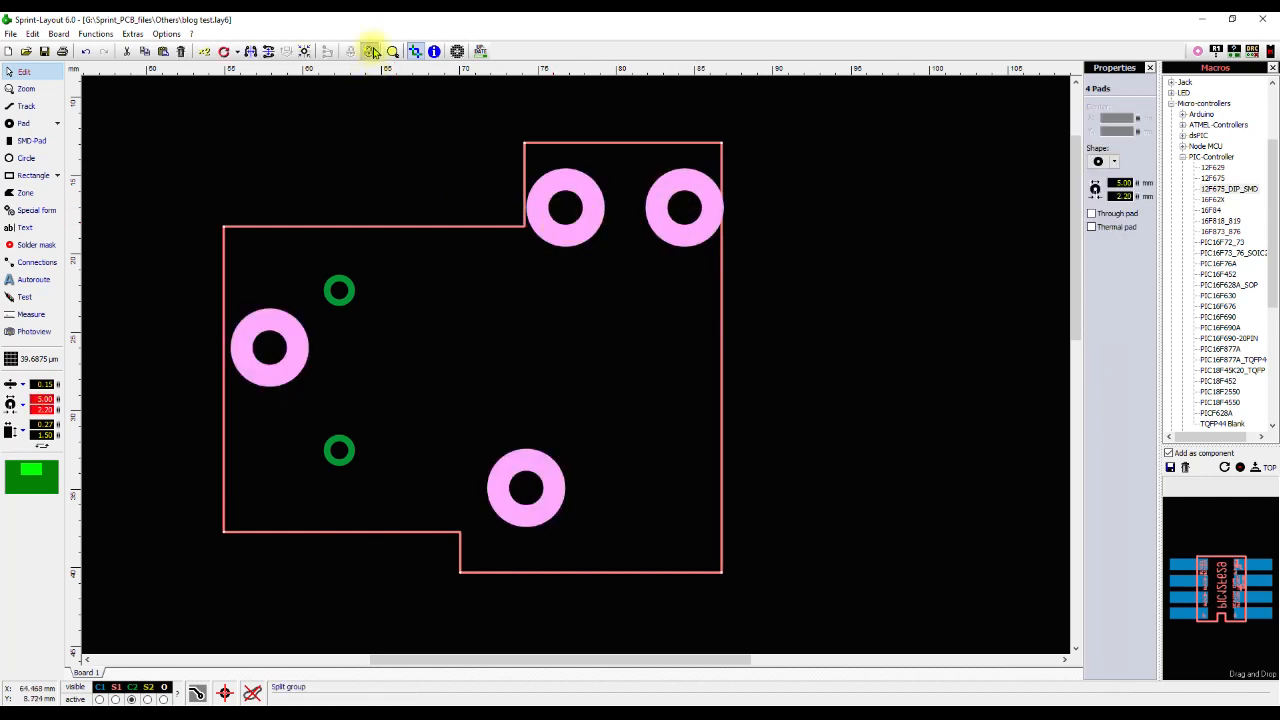
Try aligning the left large pad with the two coil pads by vertical center, and undo the alignment.
click(367, 355)
drag(369, 290, 294, 455)
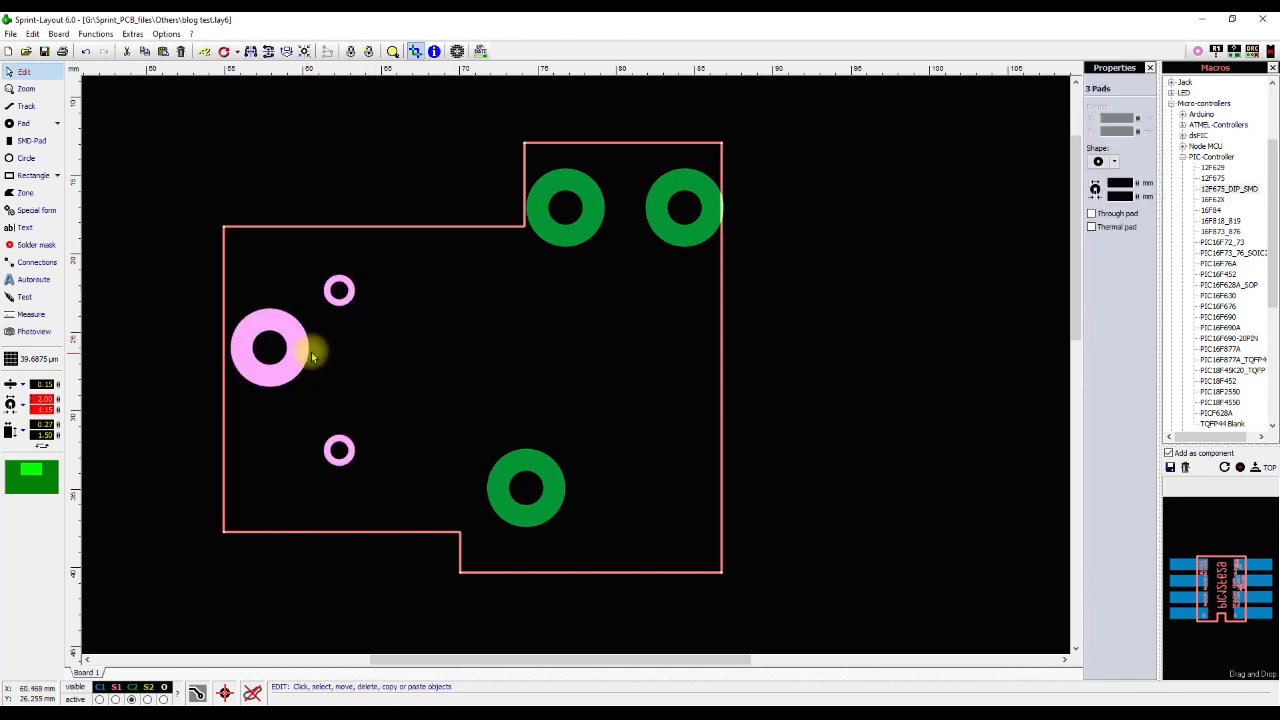
click(285, 55)
click(300, 148)
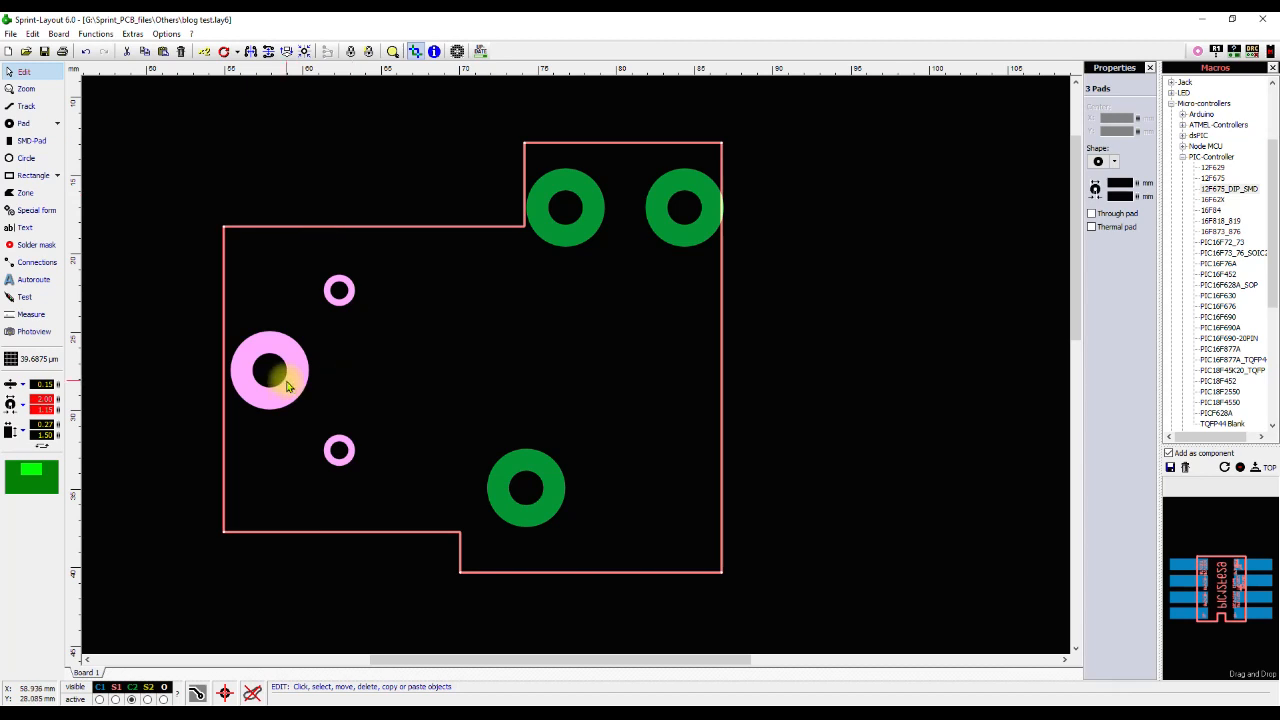
key(ctrl+z)
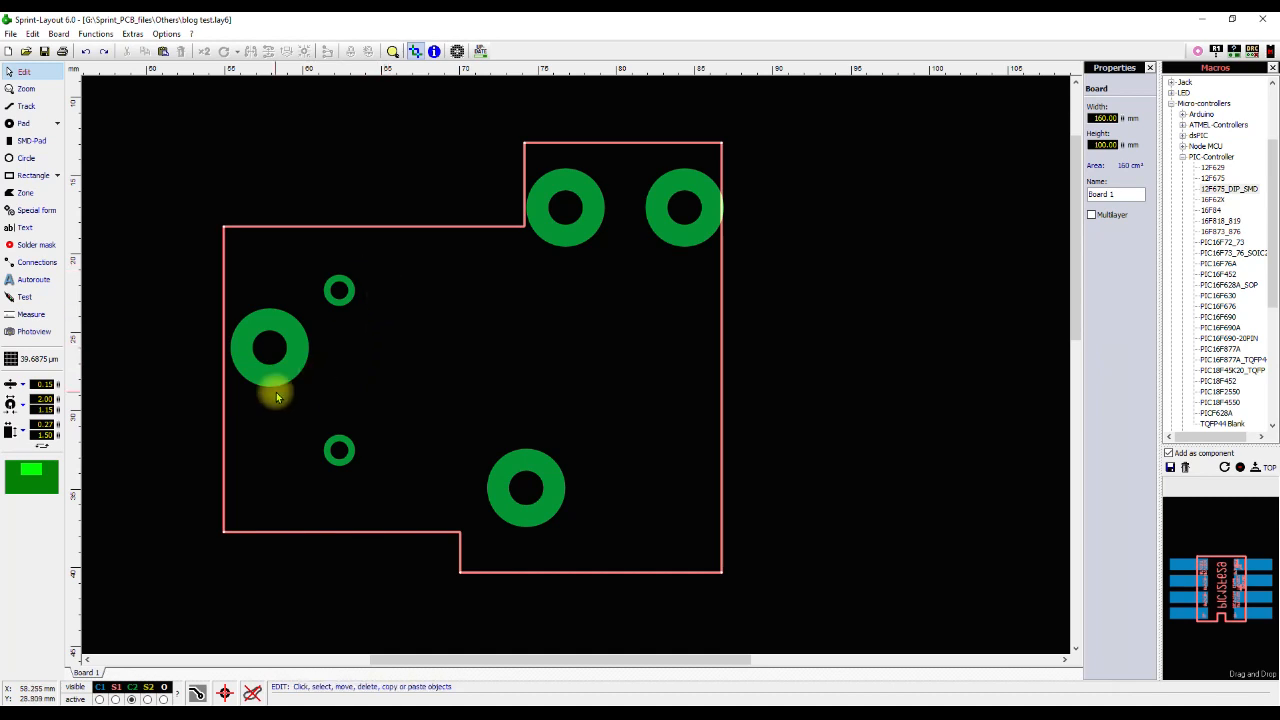
Select the four large pads one by one and review their layout against the Foxit Reader drilling diagram.
click(275, 355)
shift+click(526, 488)
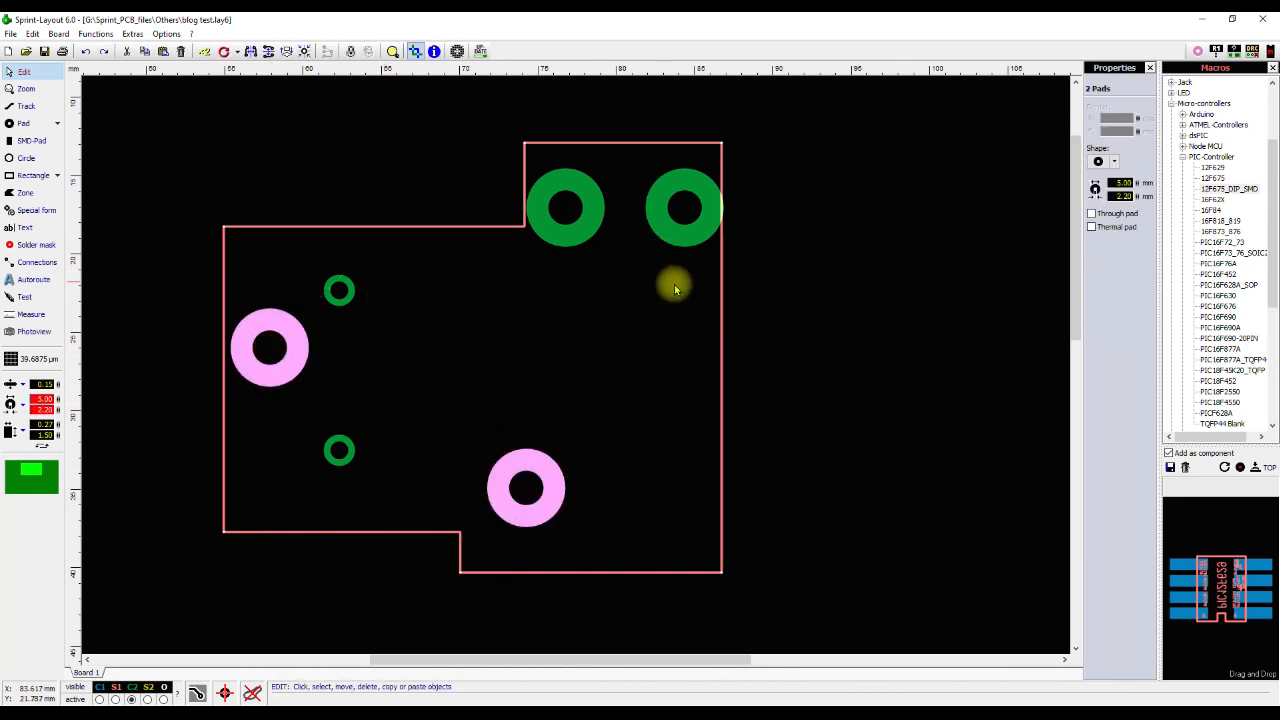
shift+click(684, 207)
shift+click(573, 212)
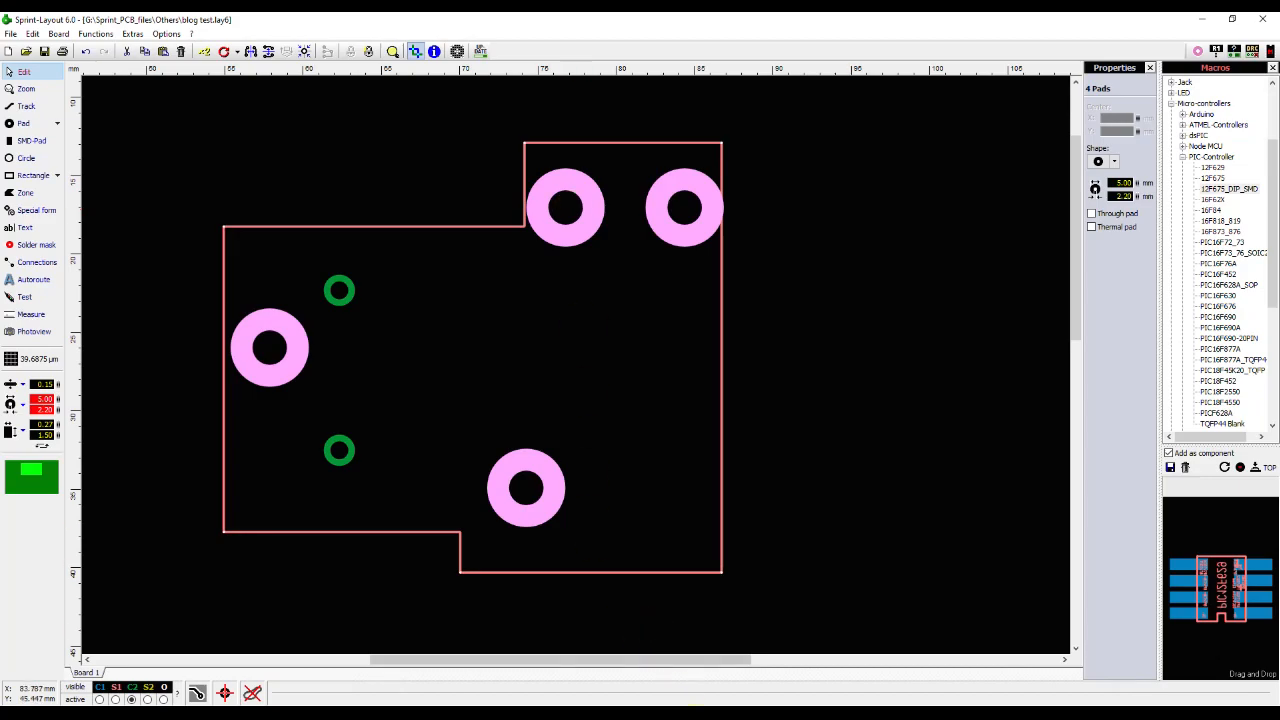
click(694, 714)
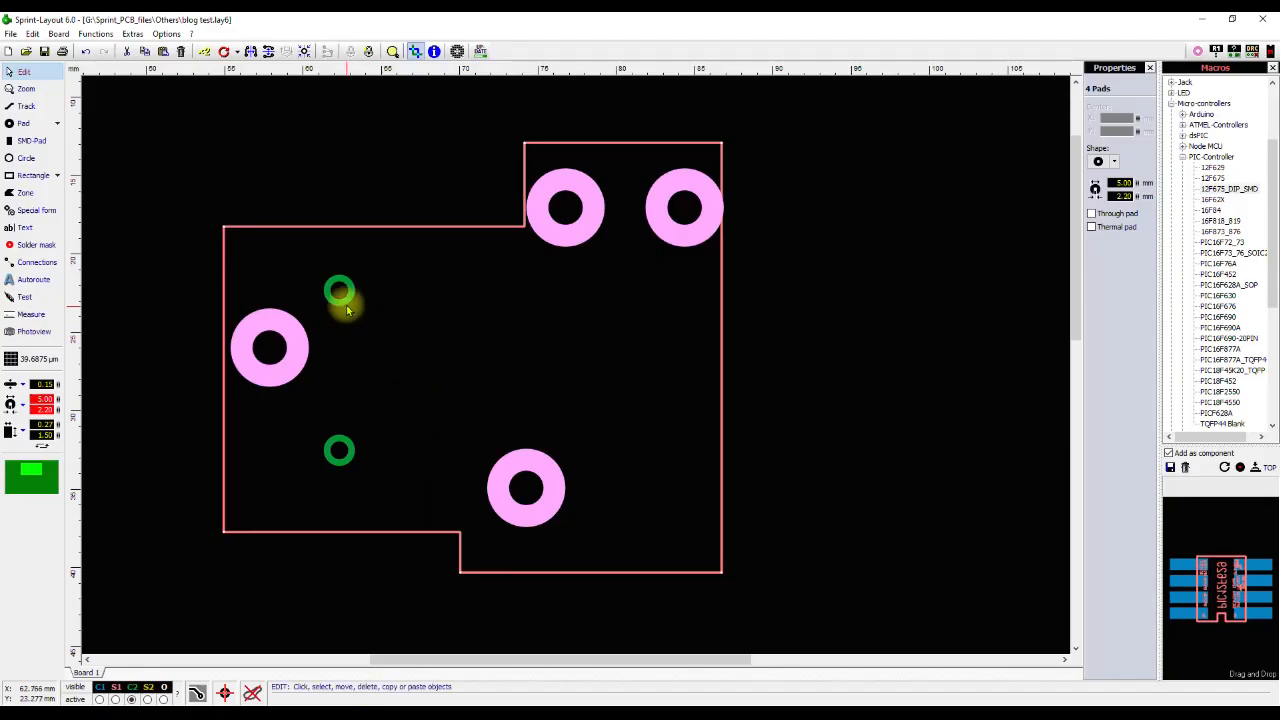
key(F3)
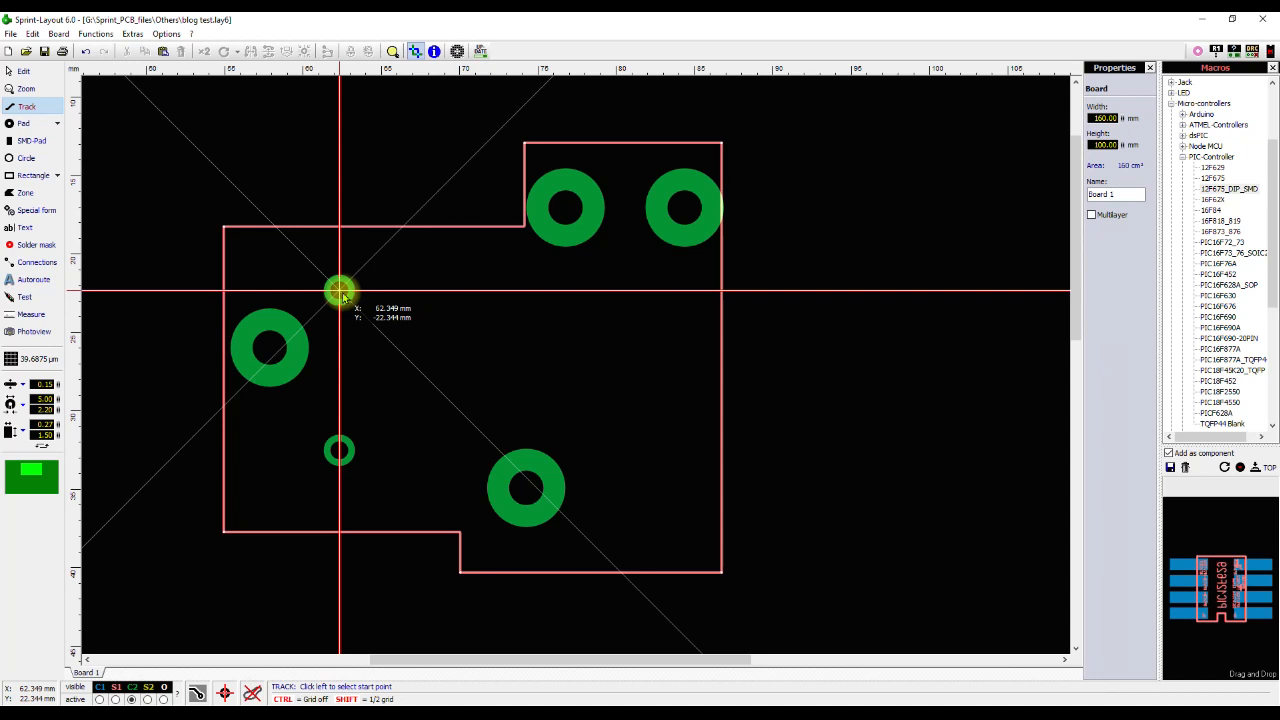
key(F4)
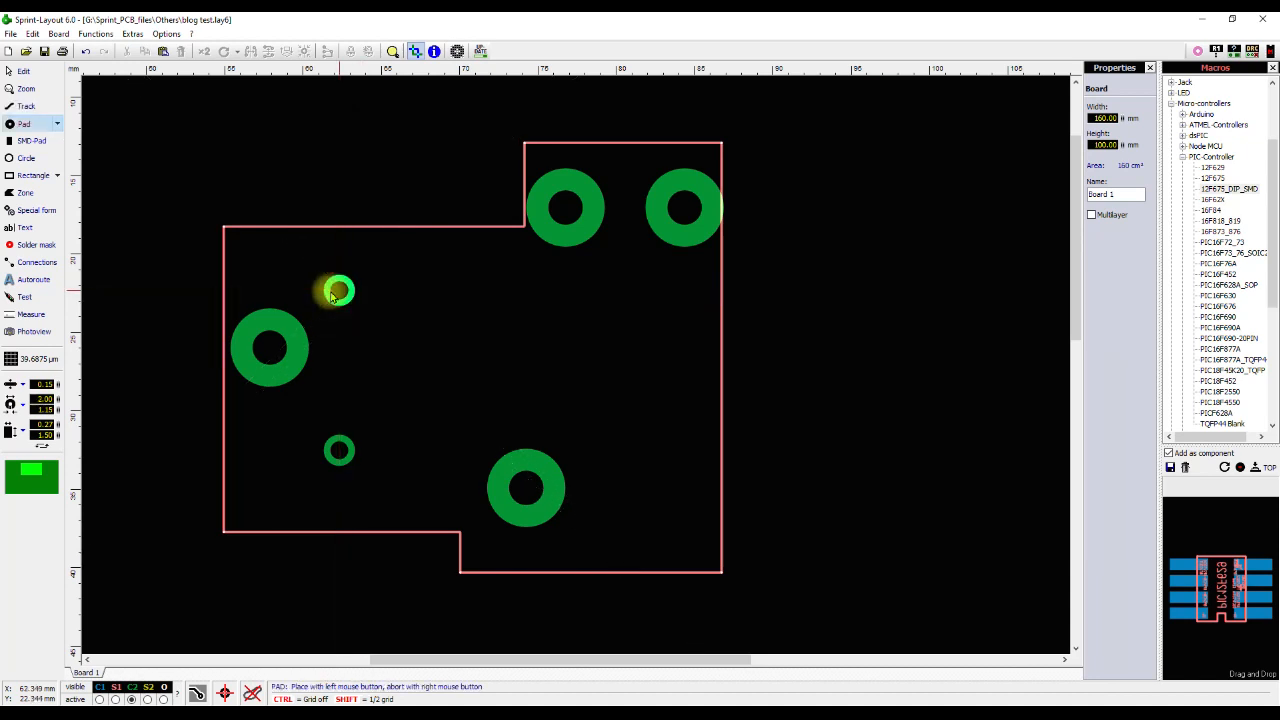
right_click(332, 293)
click(343, 297)
right_click(343, 297)
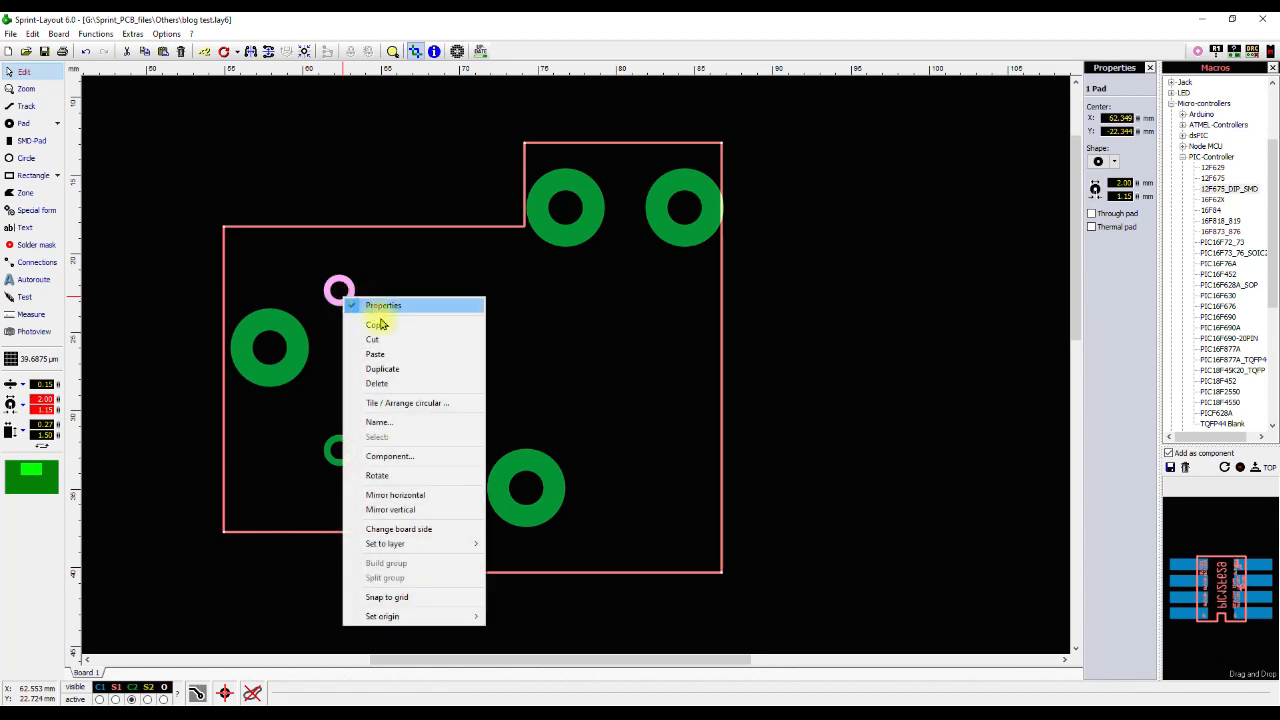
click(396, 403)
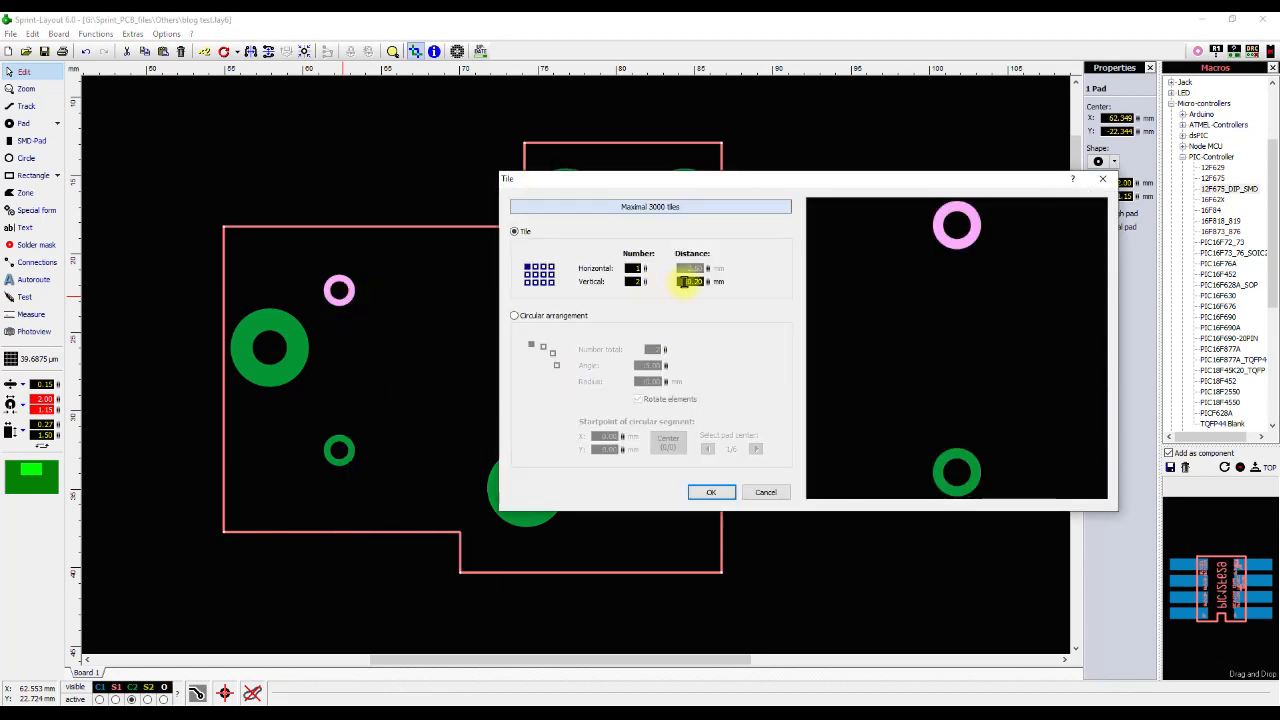
click(1108, 182)
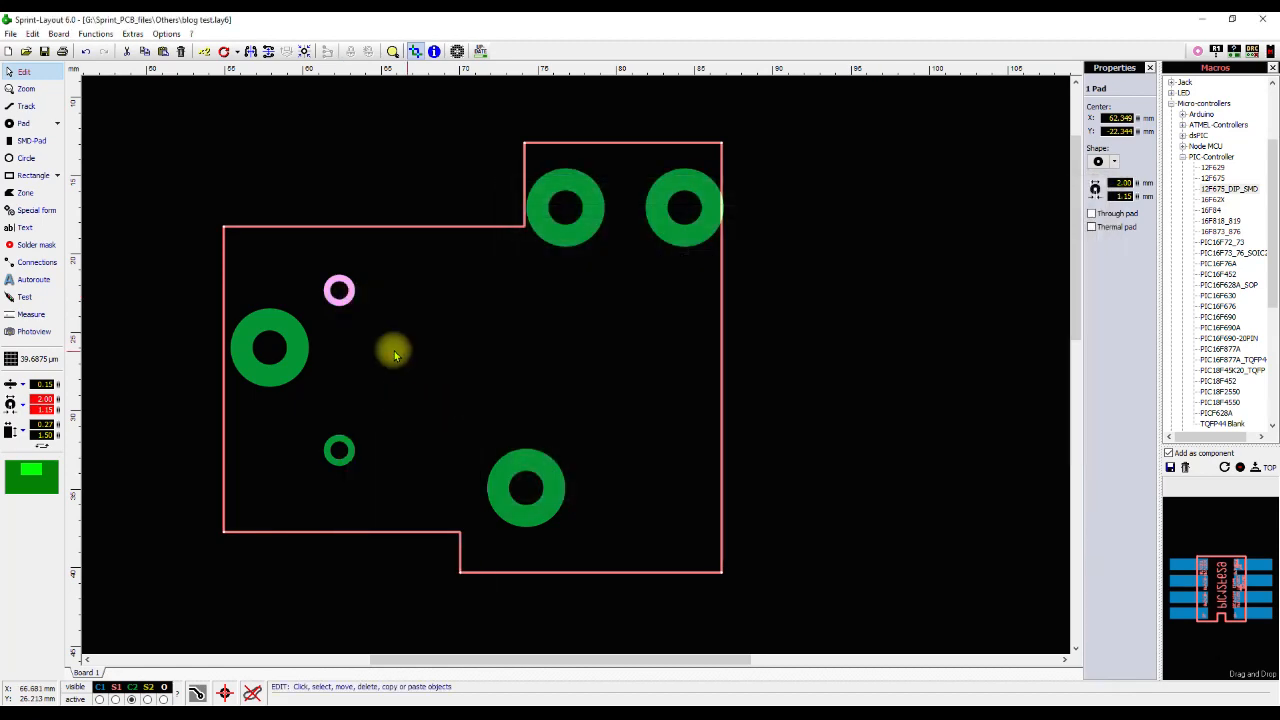
Add a copy of the coil pad between the two coil pads and align all three pads by vertical center.
drag(343, 294, 333, 450)
click(387, 336)
click(342, 299)
drag(351, 257, 335, 459)
click(285, 53)
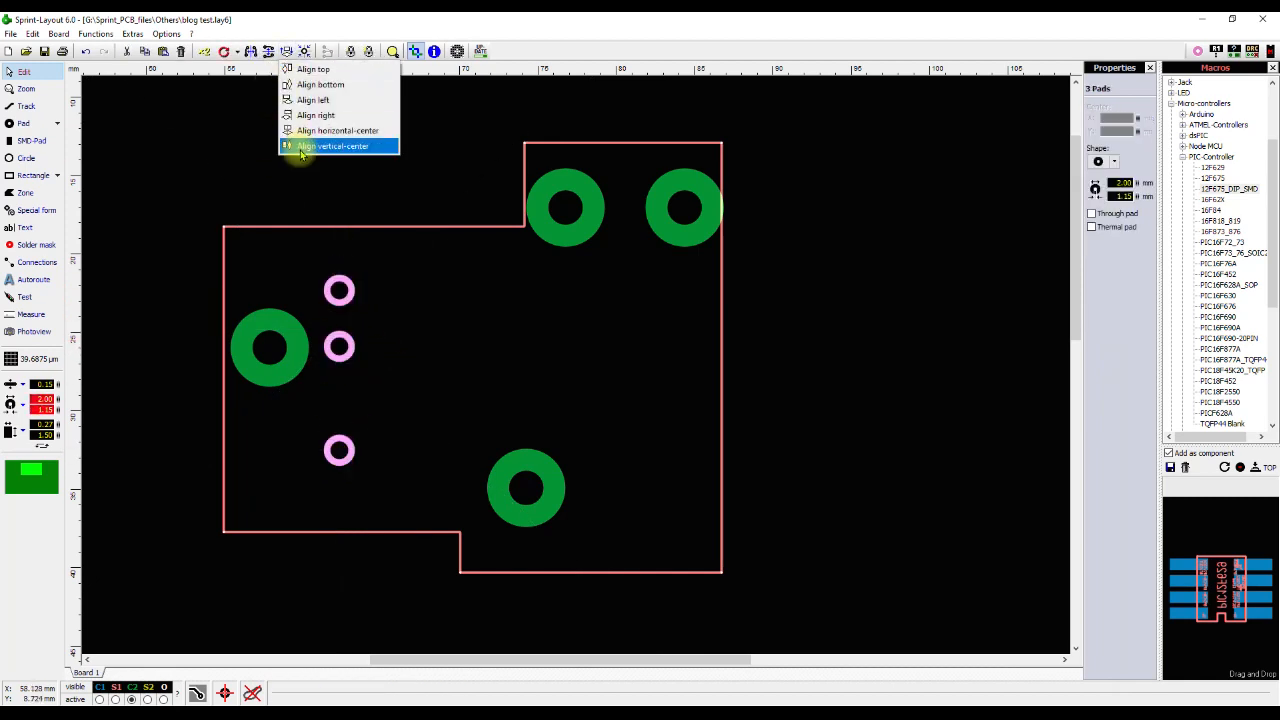
click(301, 148)
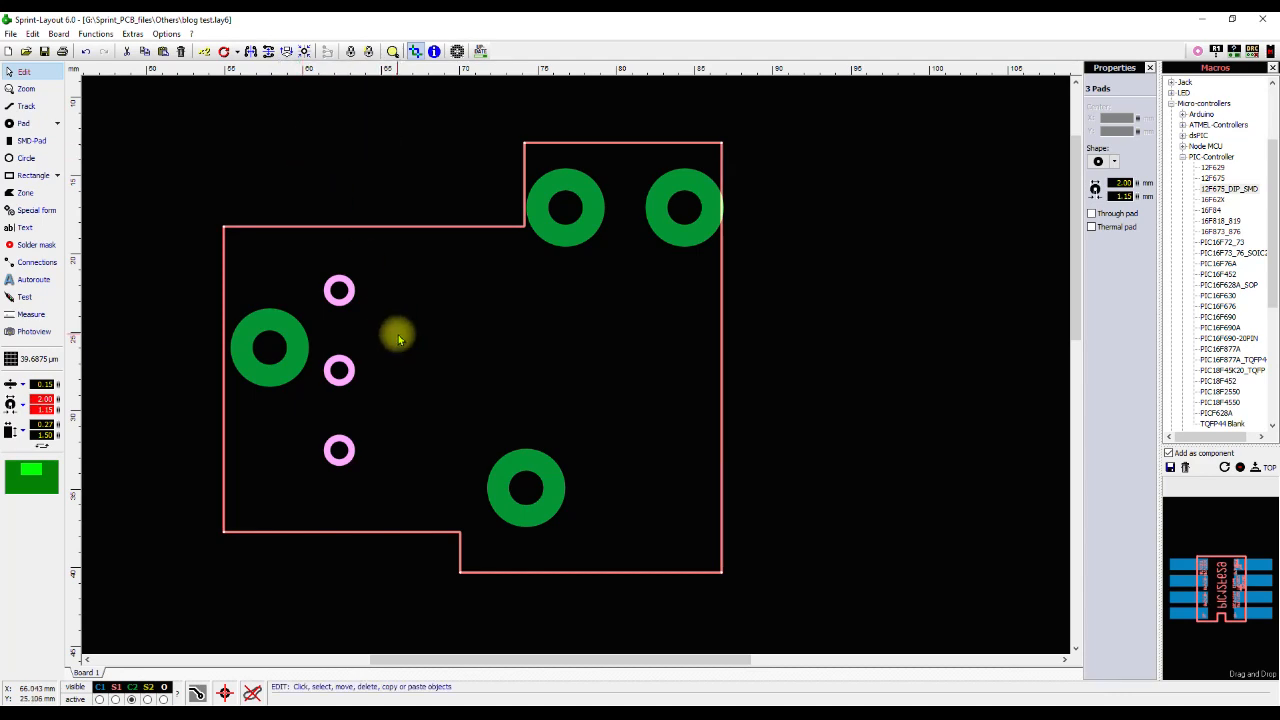
Draw a horizontal guide track about 32 mm long from the left large pad's center past the outline's far edge.
scroll(383, 380, up, 3)
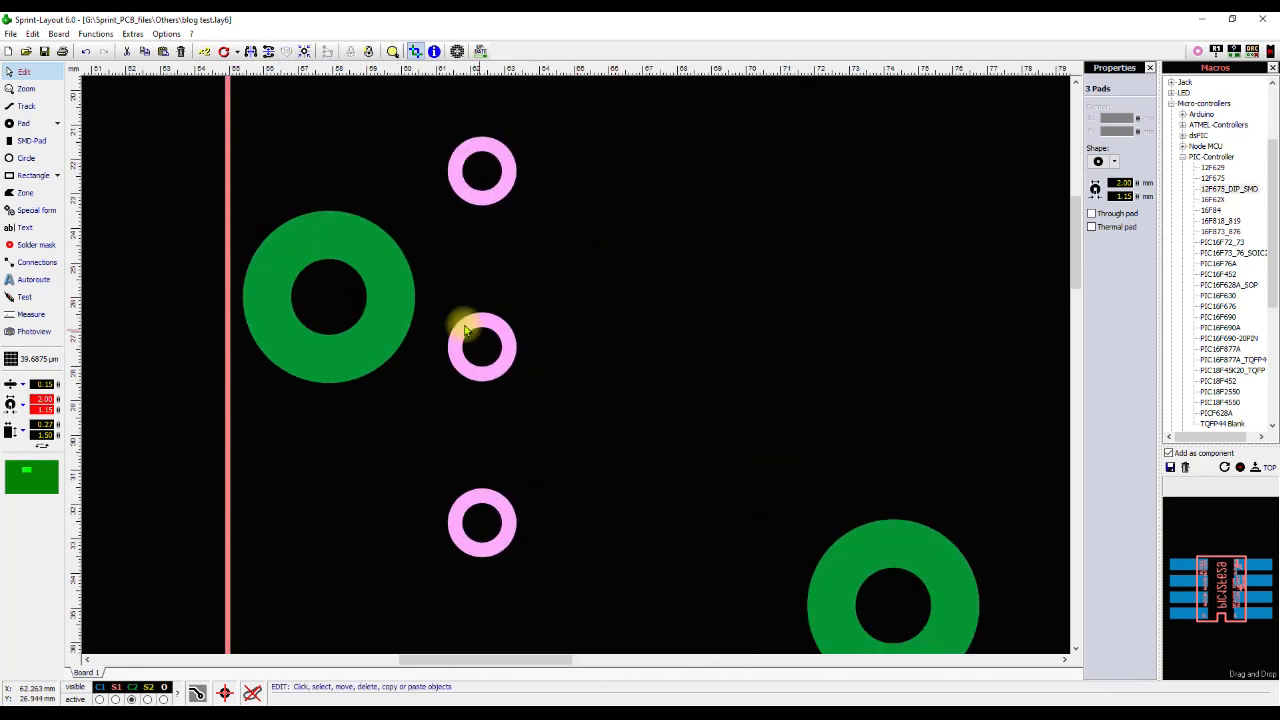
key(l)
click(326, 306)
scroll(860, 314, down, 2)
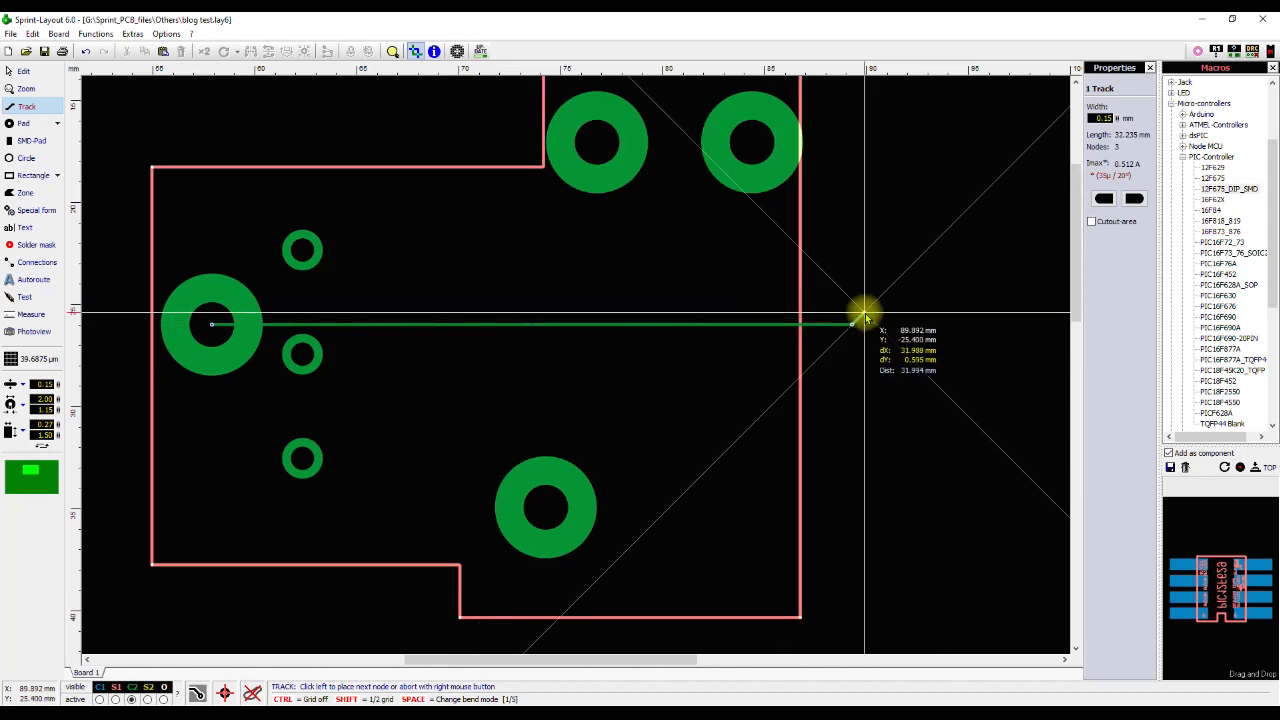
click(862, 314)
right_click(862, 314)
right_click(859, 315)
Move the three coil pads together straight up until the middle pad is centered on the horizontal guide track.
scroll(571, 363, up, 4)
drag(672, 362, 673, 223)
scroll(640, 383, down, 4)
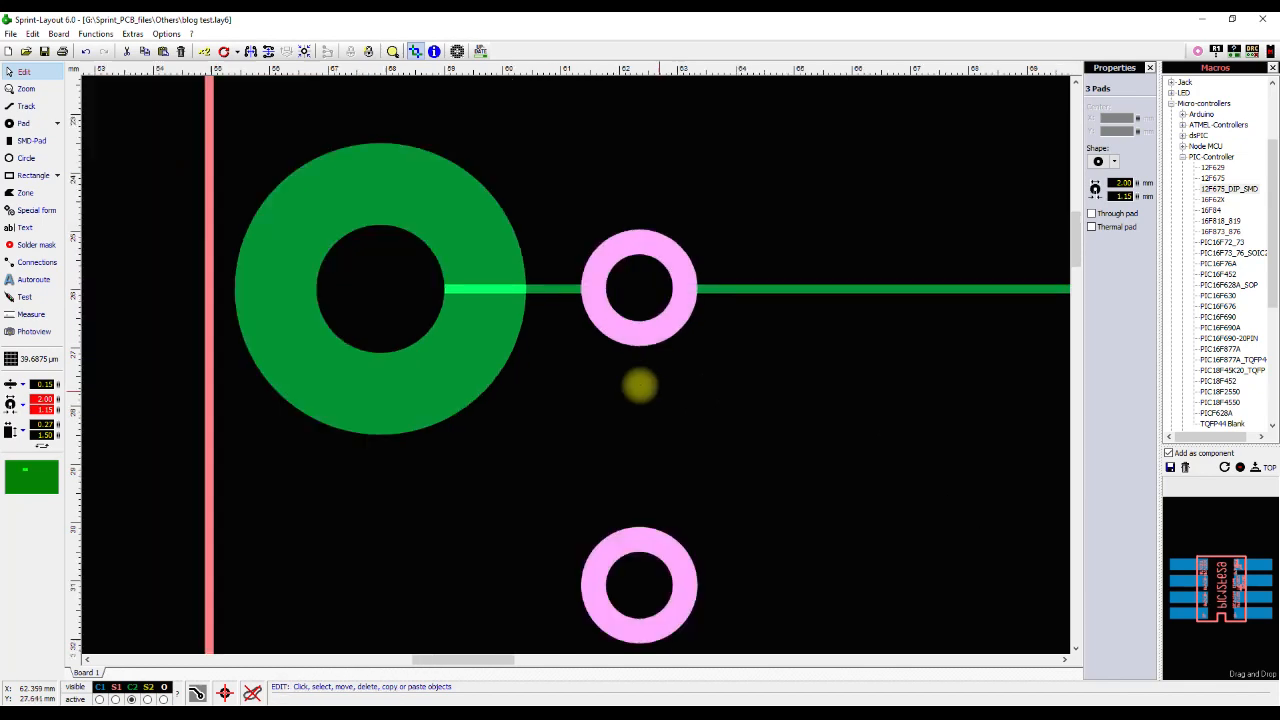
scroll(566, 366, up, 3)
scroll(540, 385, up, 1)
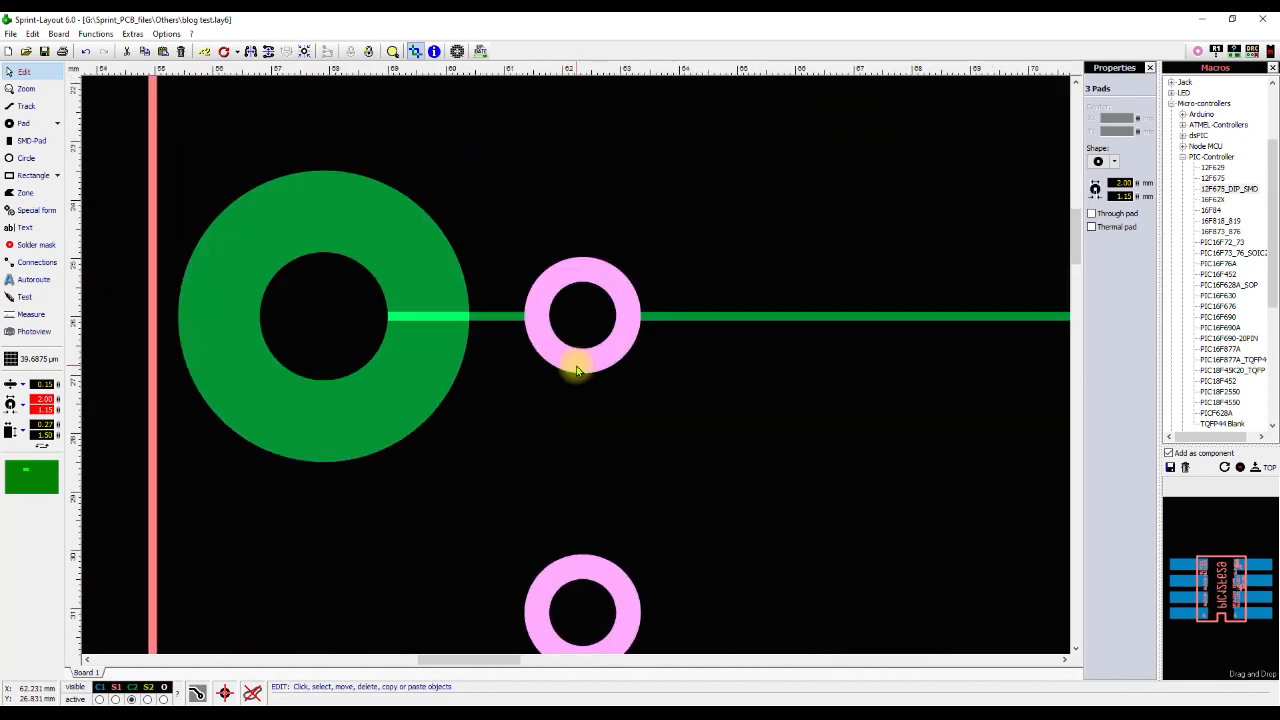
Delete the middle helper pad from the coil pad group and remove the horizontal guide track.
click(620, 389)
click(571, 331)
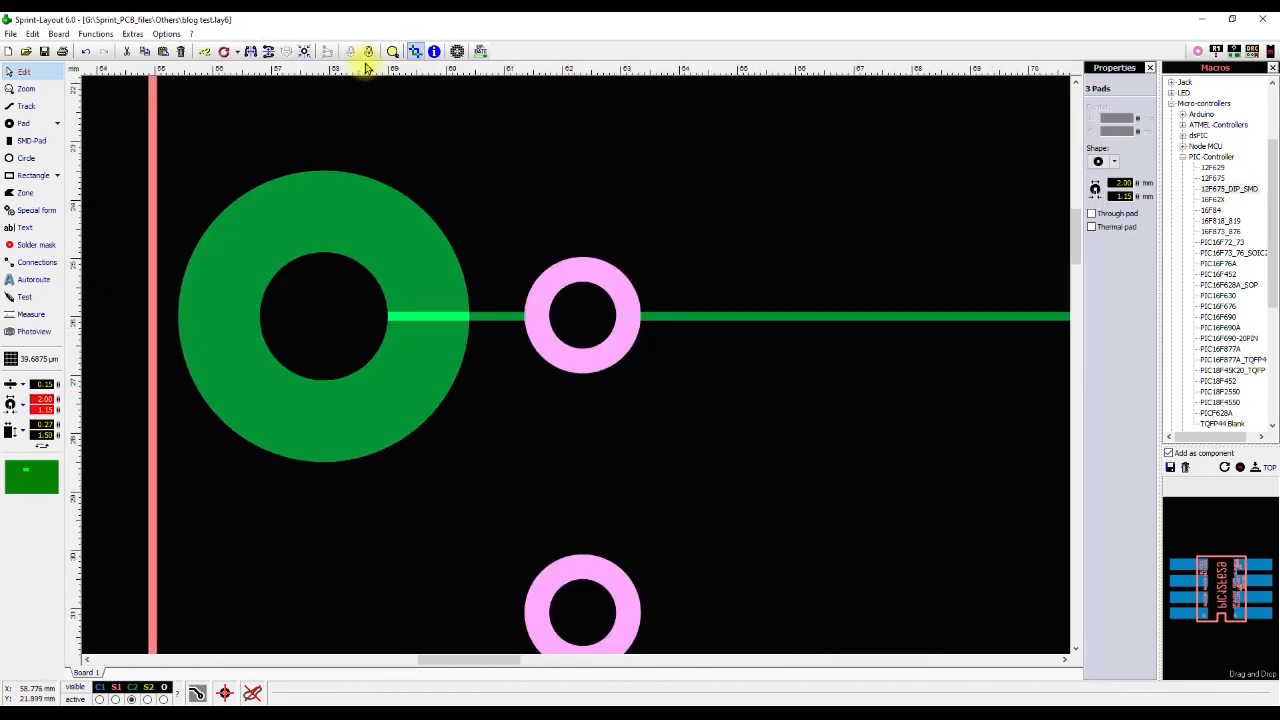
click(590, 286)
key(Delete)
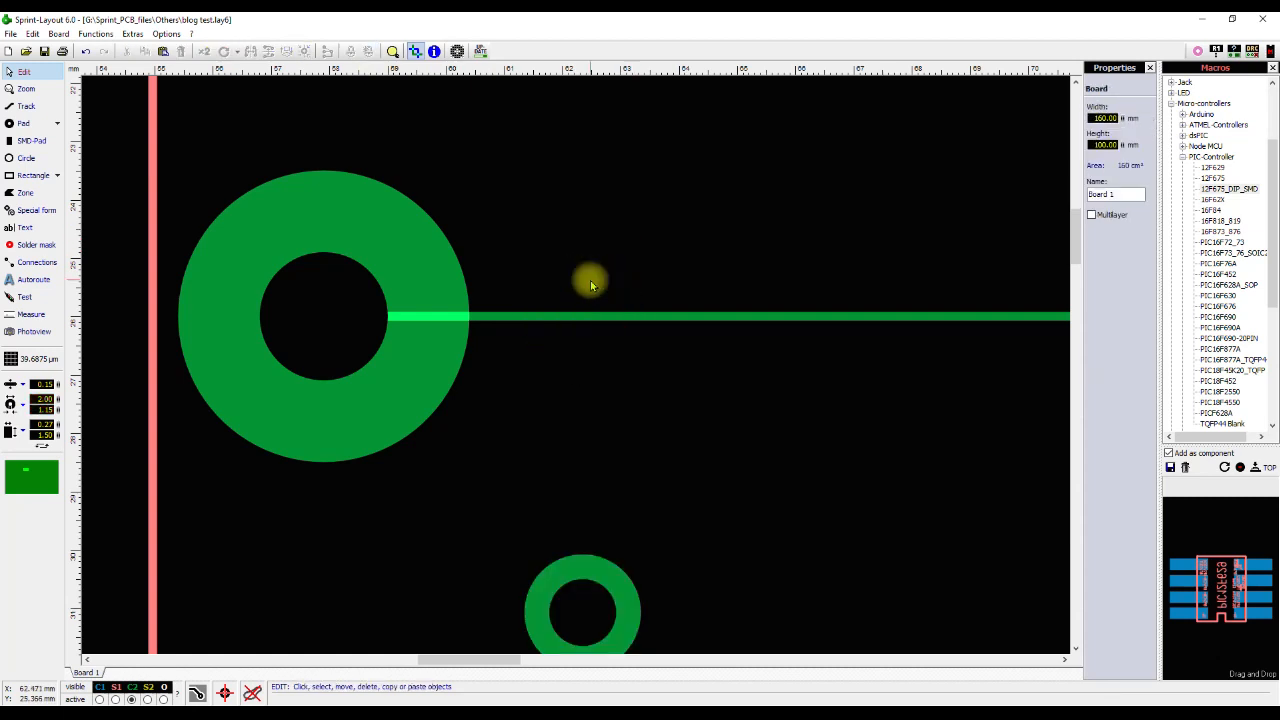
click(609, 318)
key(Delete)
scroll(590, 350, down, 3)
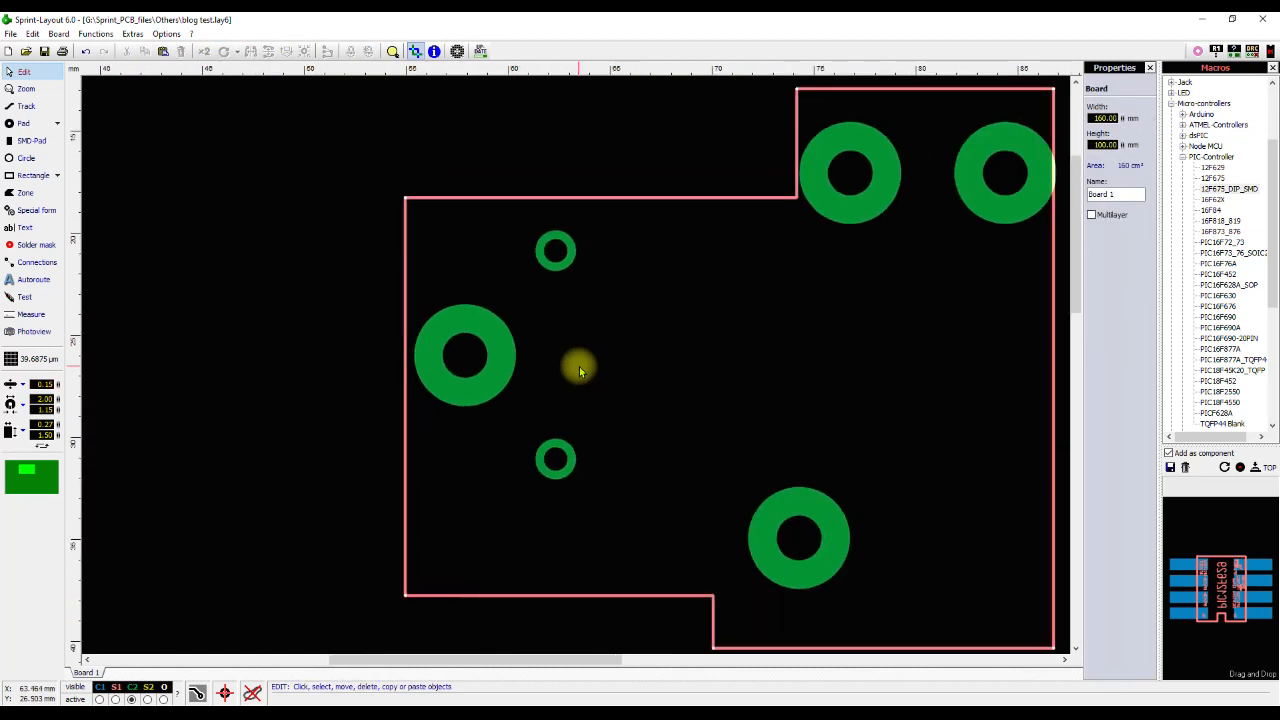
Consult the Foxit Reader drilling diagram, return to Sprint-Layout, and draw a vertical guide track about 11.9 mm upward from the left large pad's center.
scroll(657, 374, up, 1)
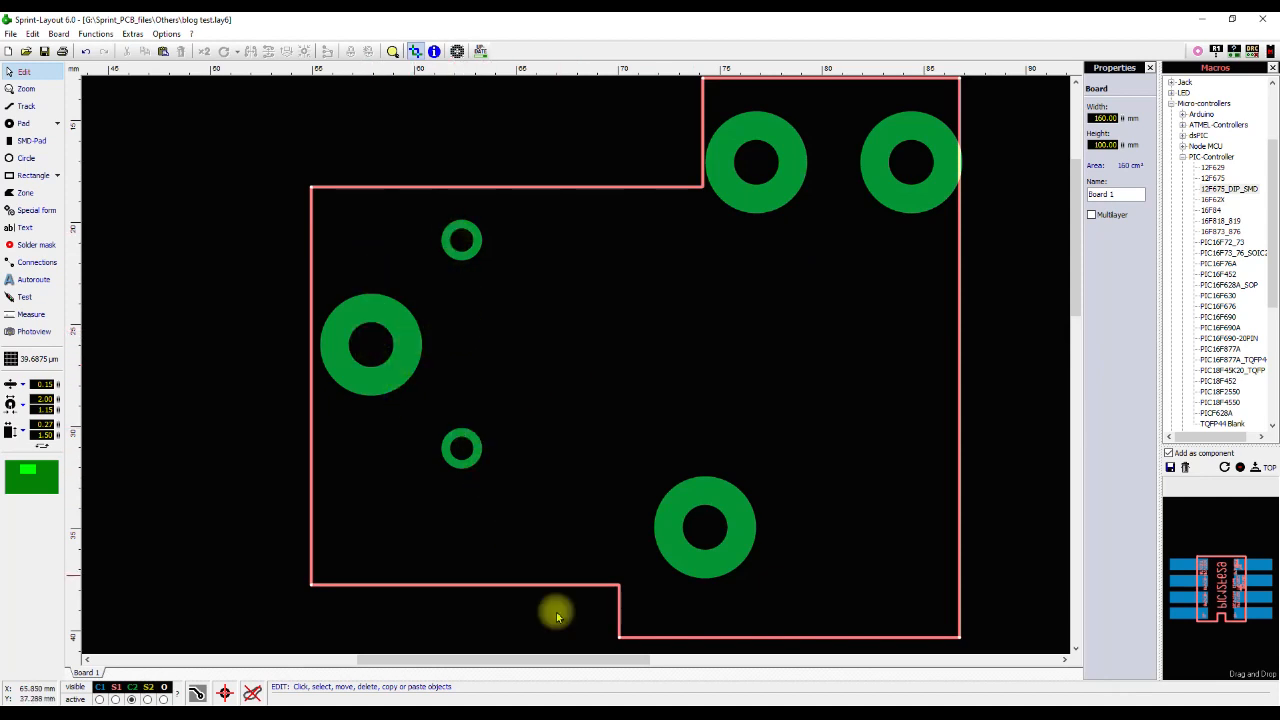
click(668, 702)
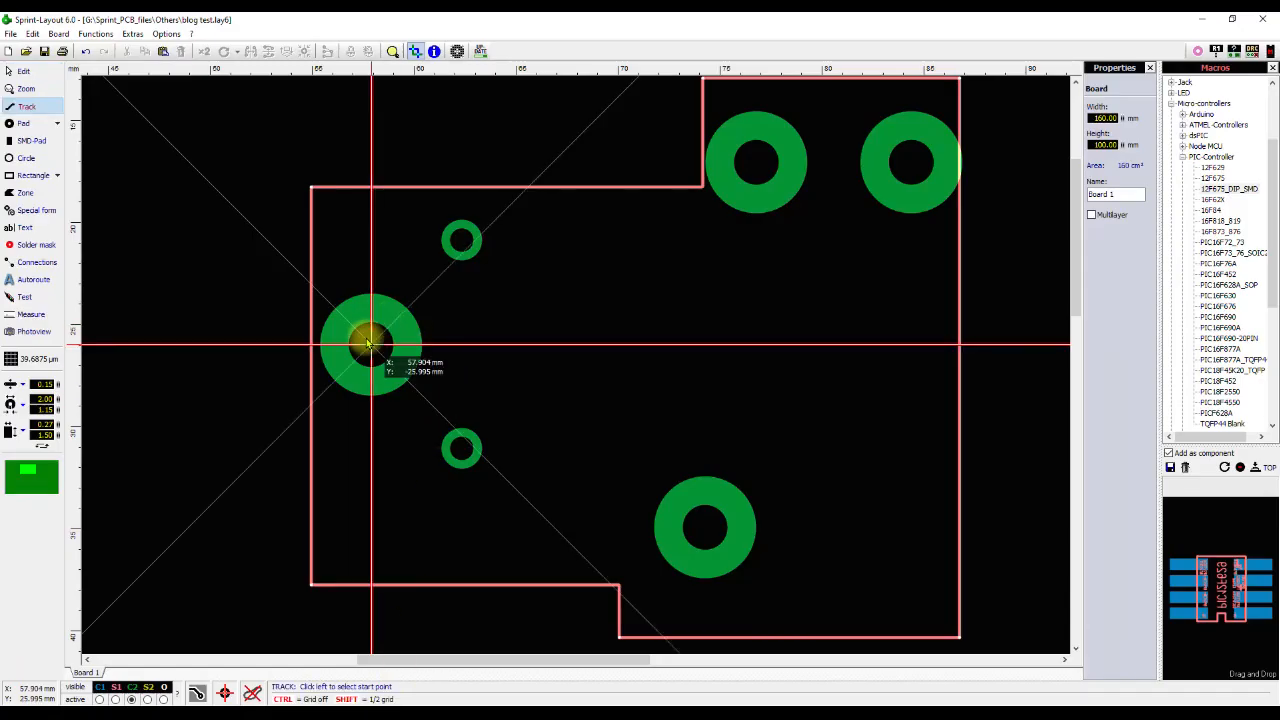
click(370, 345)
click(370, 104)
right_click(370, 104)
right_click(370, 106)
Tile the vertical guide track into two side by side, with one row and a horizontal distance of 2.54 mm.
click(371, 117)
right_click(371, 117)
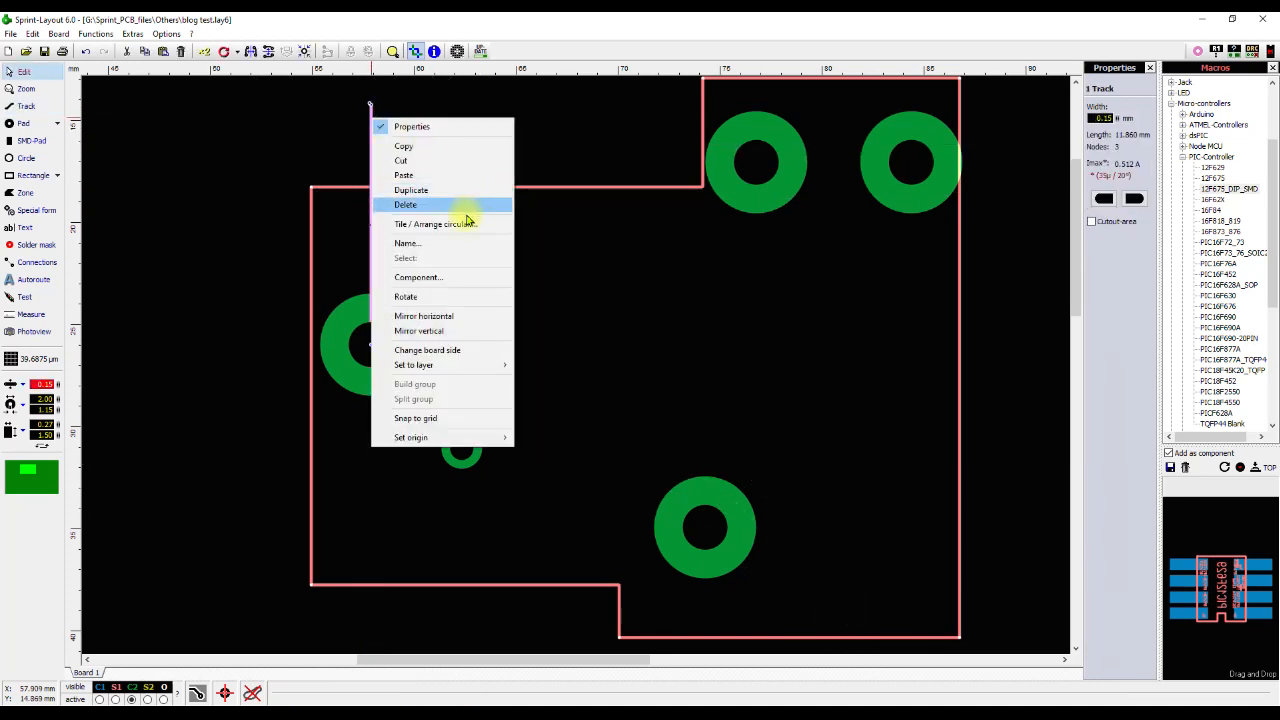
click(474, 225)
click(635, 282)
text(1)
click(685, 267)
text(2.54)
key(Return)
scroll(575, 366, up, 3)
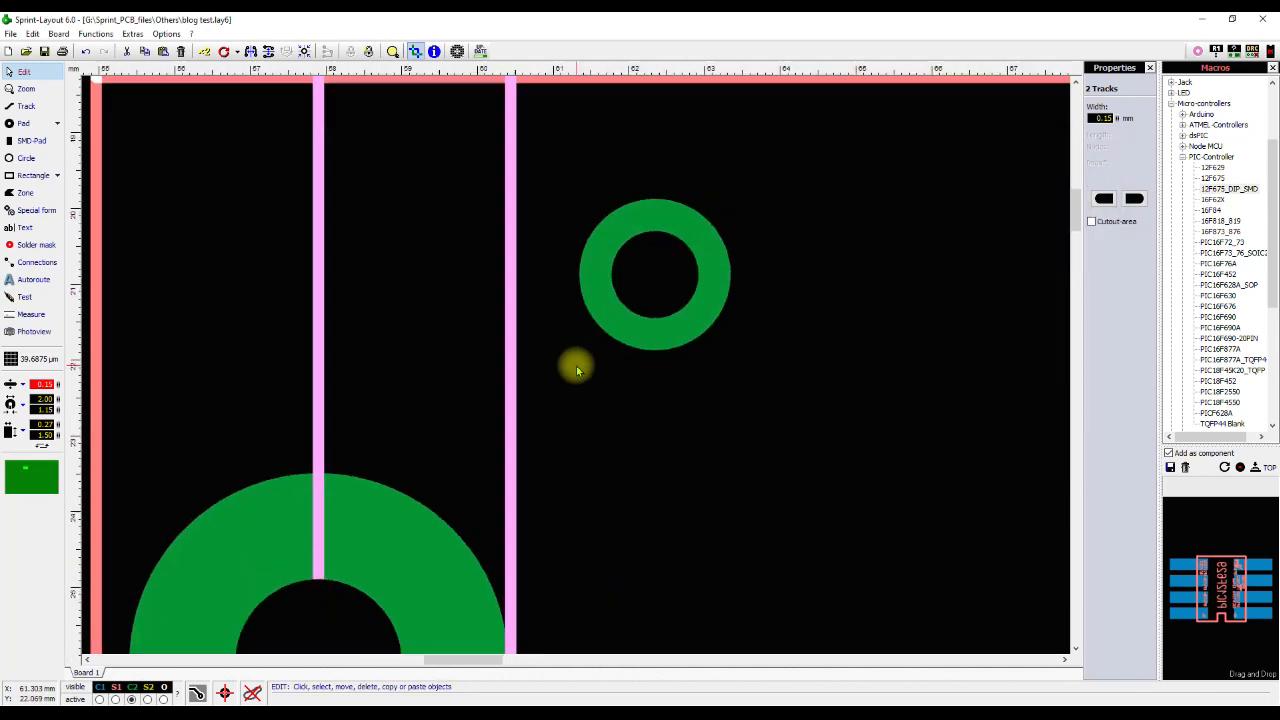
Move the two coil pads horizontally left until they are centered on the second vertical guide track.
click(625, 252)
key(Left)
key(Left)
key(Left)
key(Left)
key(Left)
key(Left)
key(Left)
key(Left)
key(Left)
key(Left)
key(Left)
key(Left)
key(Left)
key(Left)
key(Left)
key(Left)
key(Left)
key(Left)
key(Left)
key(Left)
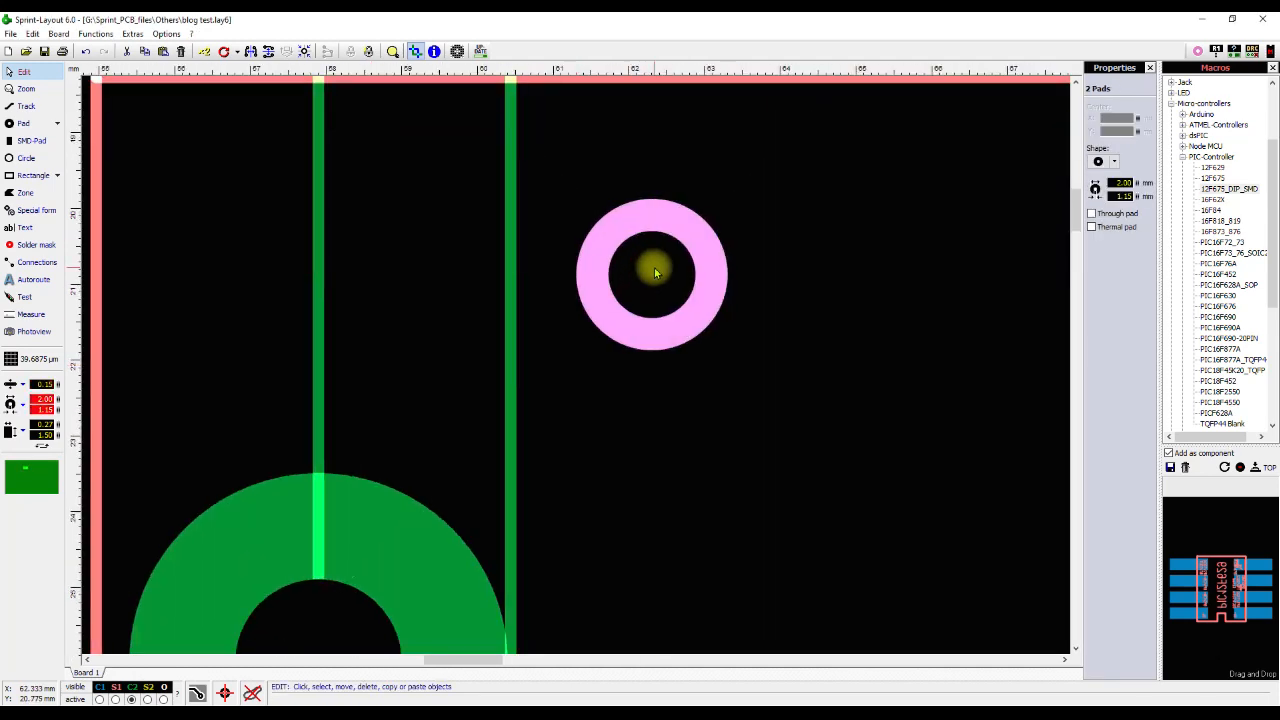
key(Left)
key(Left)
key(Left)
key(Left)
key(Left)
key(Left)
key(Left)
key(Left)
key(Left)
key(Left)
key(Left)
key(Left)
key(Left)
key(Left)
key(Left)
key(Left)
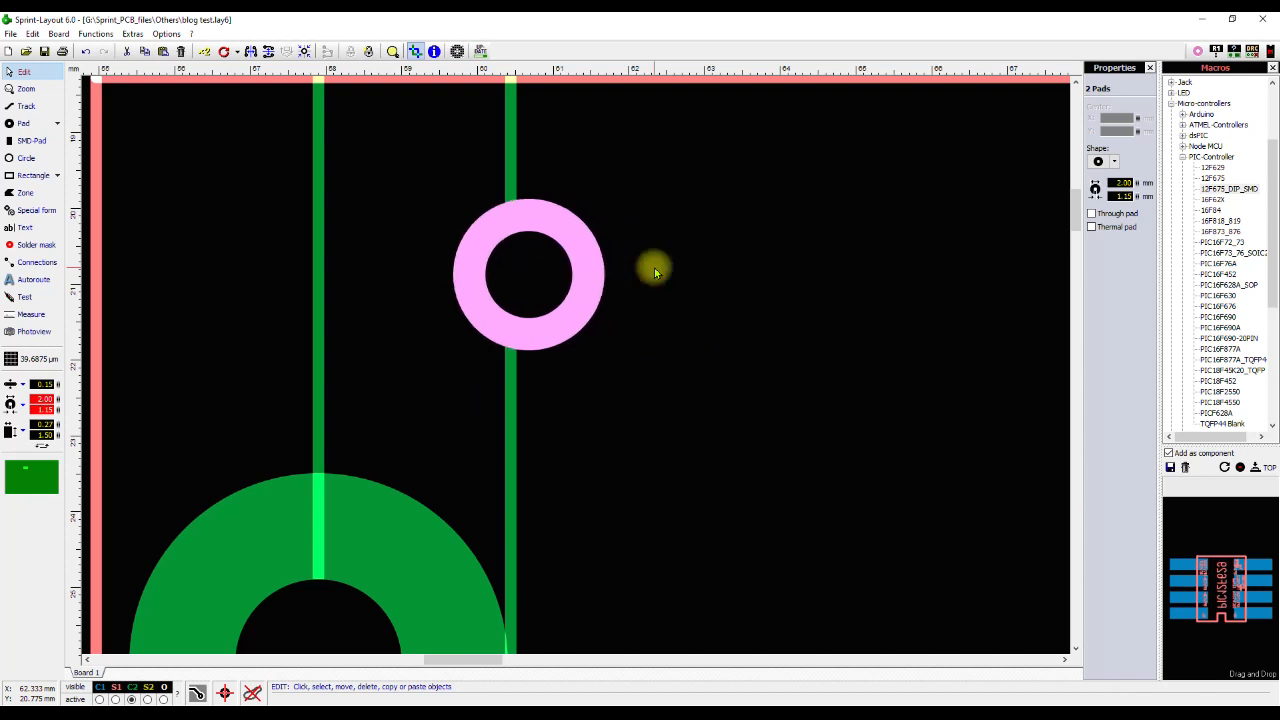
key(Right)
key(Left)
key(Right)
click(648, 268)
scroll(617, 306, down, 2)
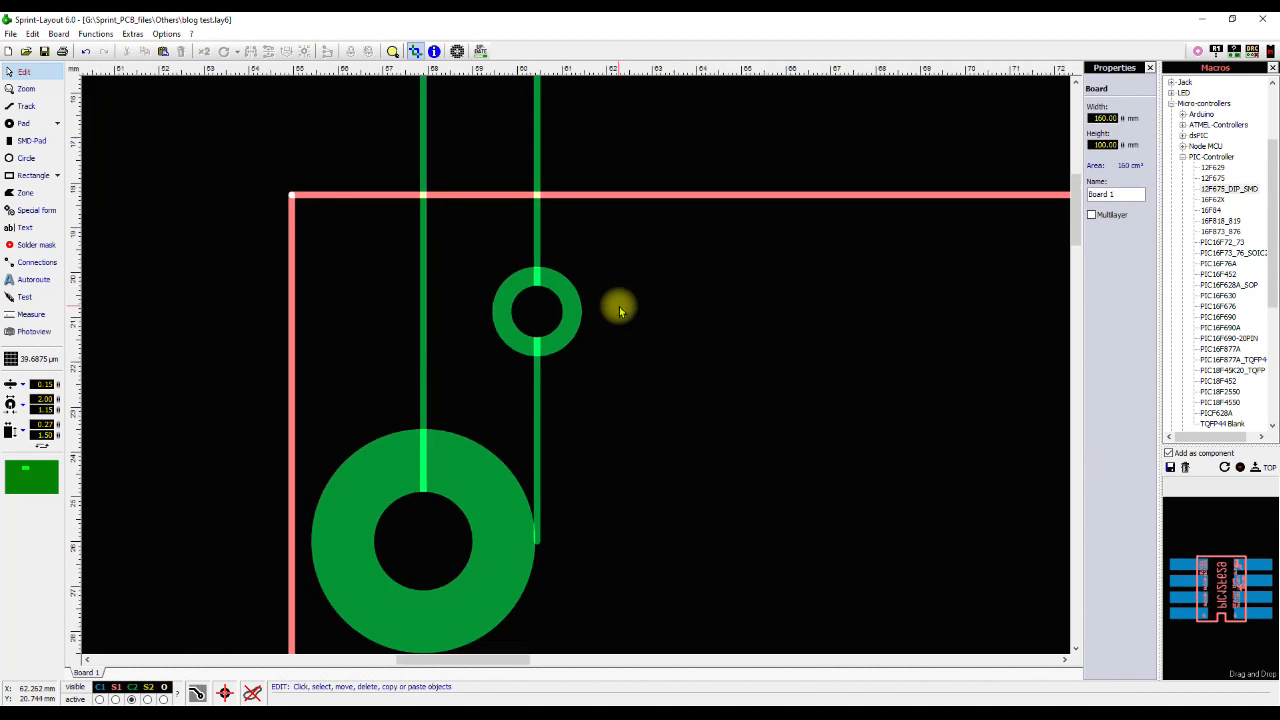
click(561, 286)
key(Left)
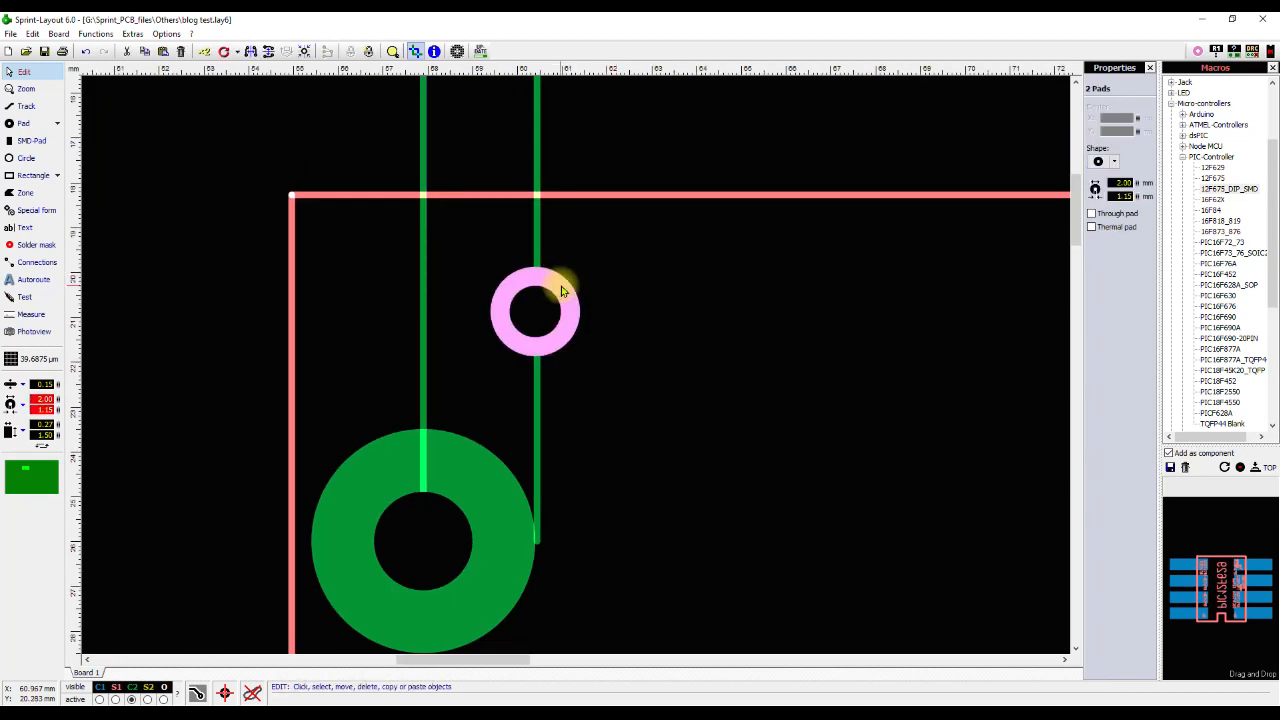
Delete both vertical guide tracks.
click(614, 282)
drag(600, 230, 391, 234)
key(Delete)
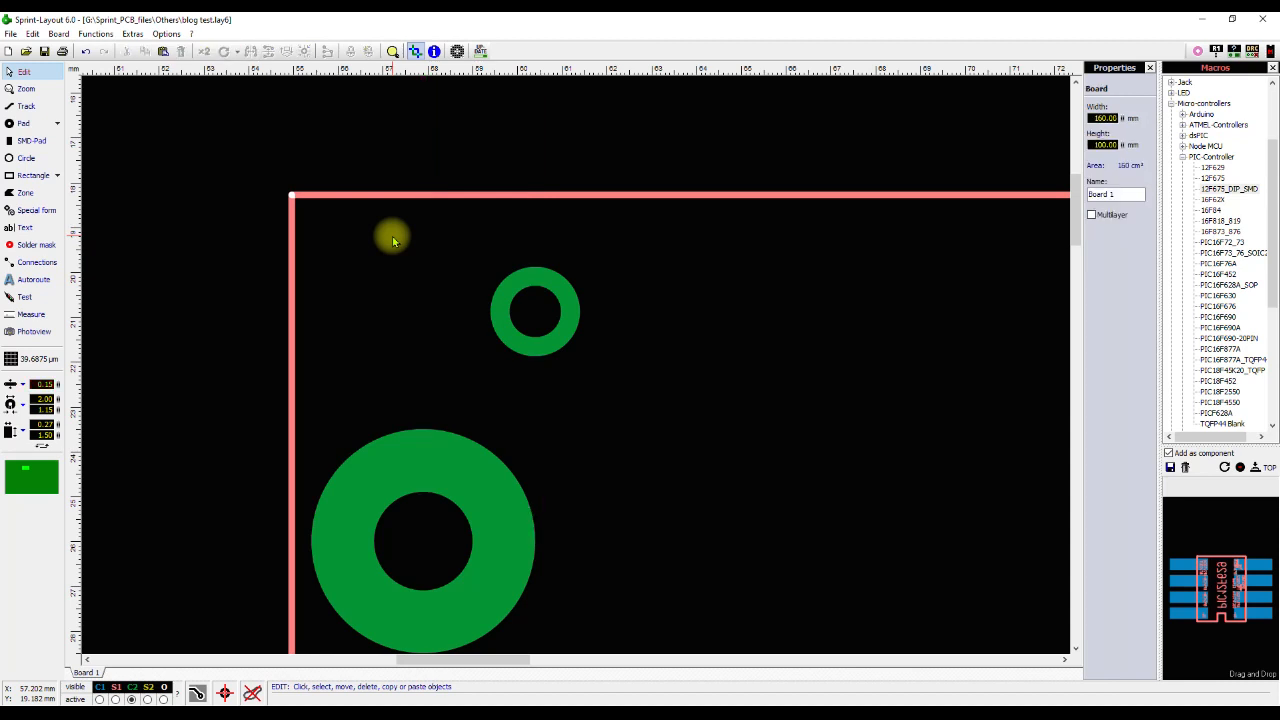
right_drag(393, 241, 577, 366)
scroll(577, 340, down, 6)
scroll(574, 371, up, 1)
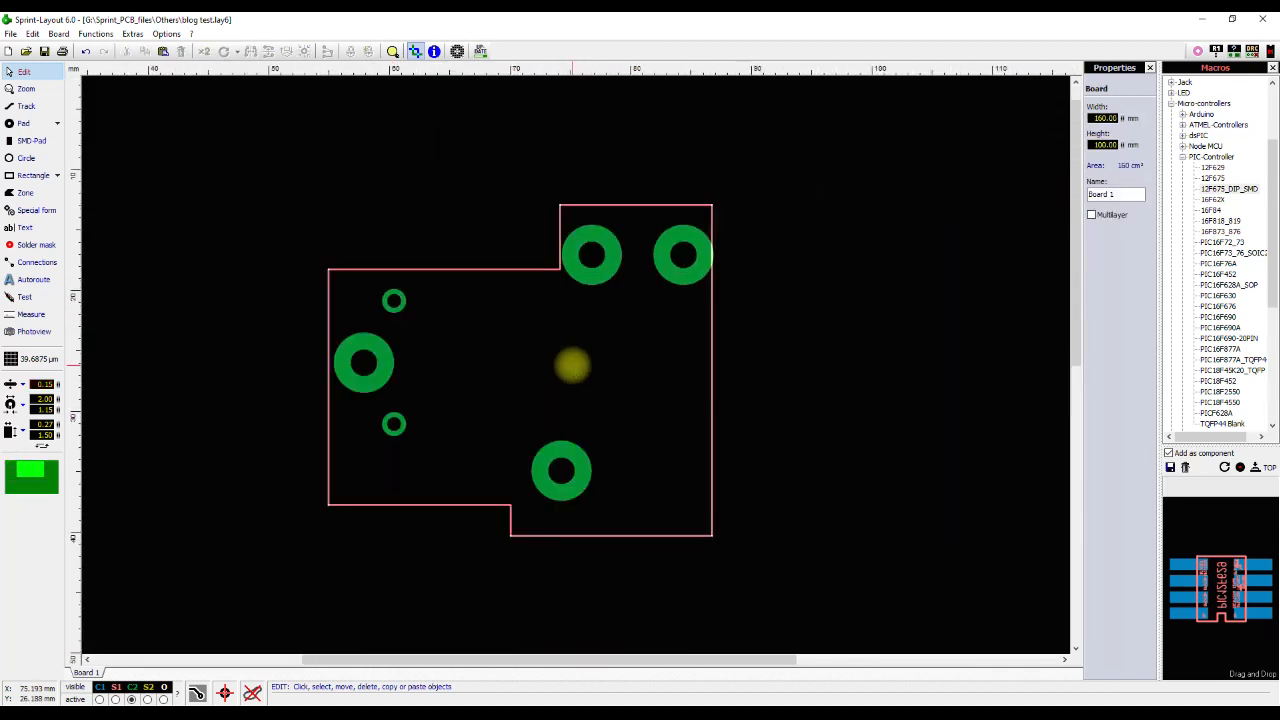
Align the pad group and the relay outline with each other at their horizontal and vertical centers.
scroll(573, 371, up, 1)
drag(383, 462, 328, 377)
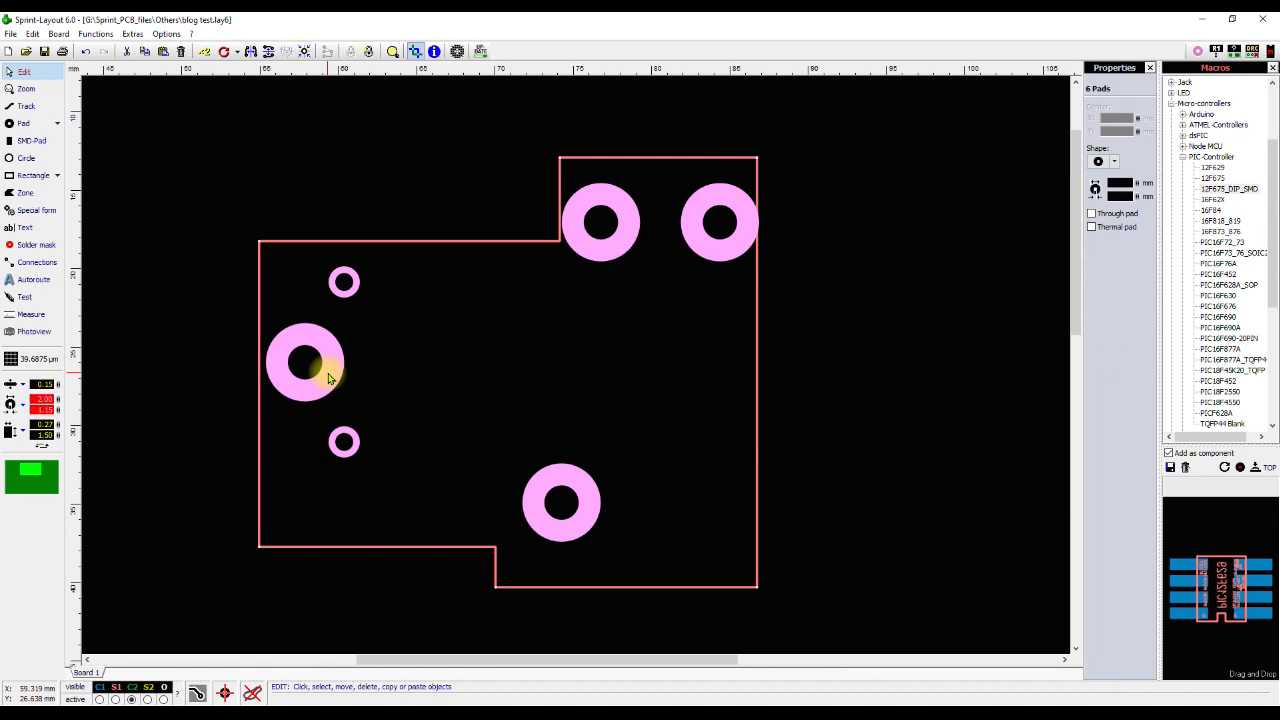
shift+drag(478, 193, 449, 286)
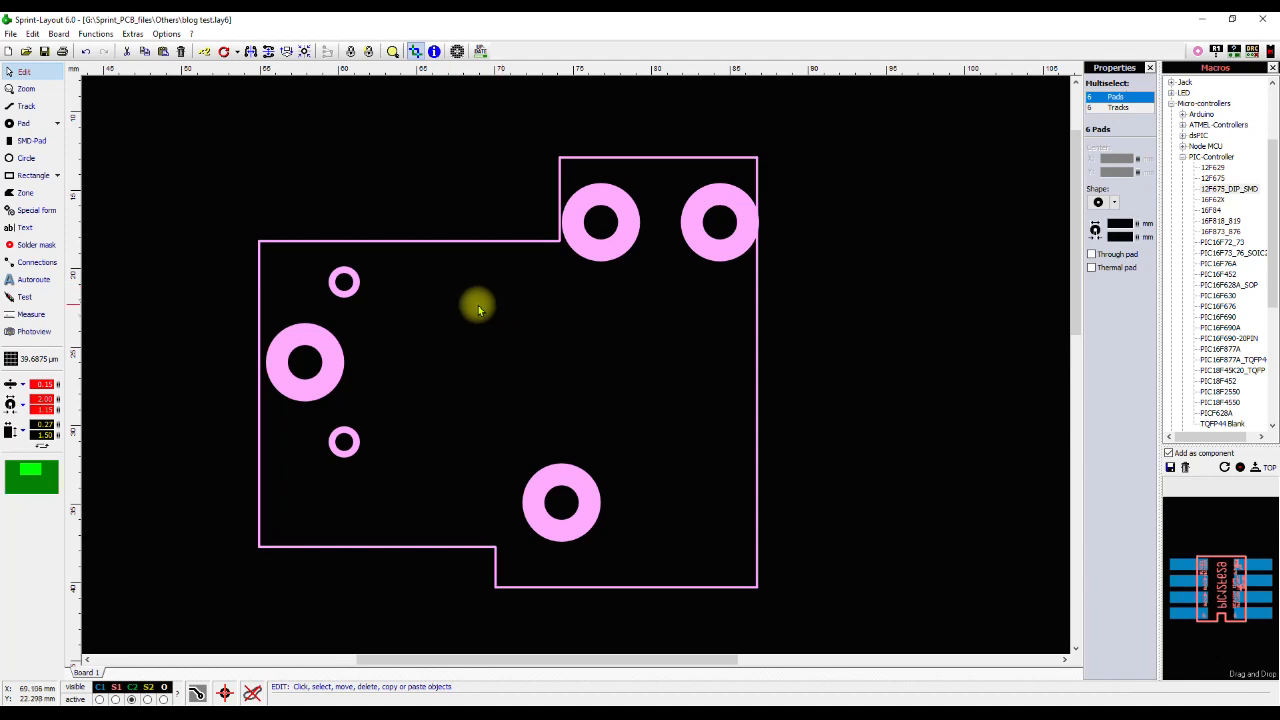
click(286, 51)
click(306, 131)
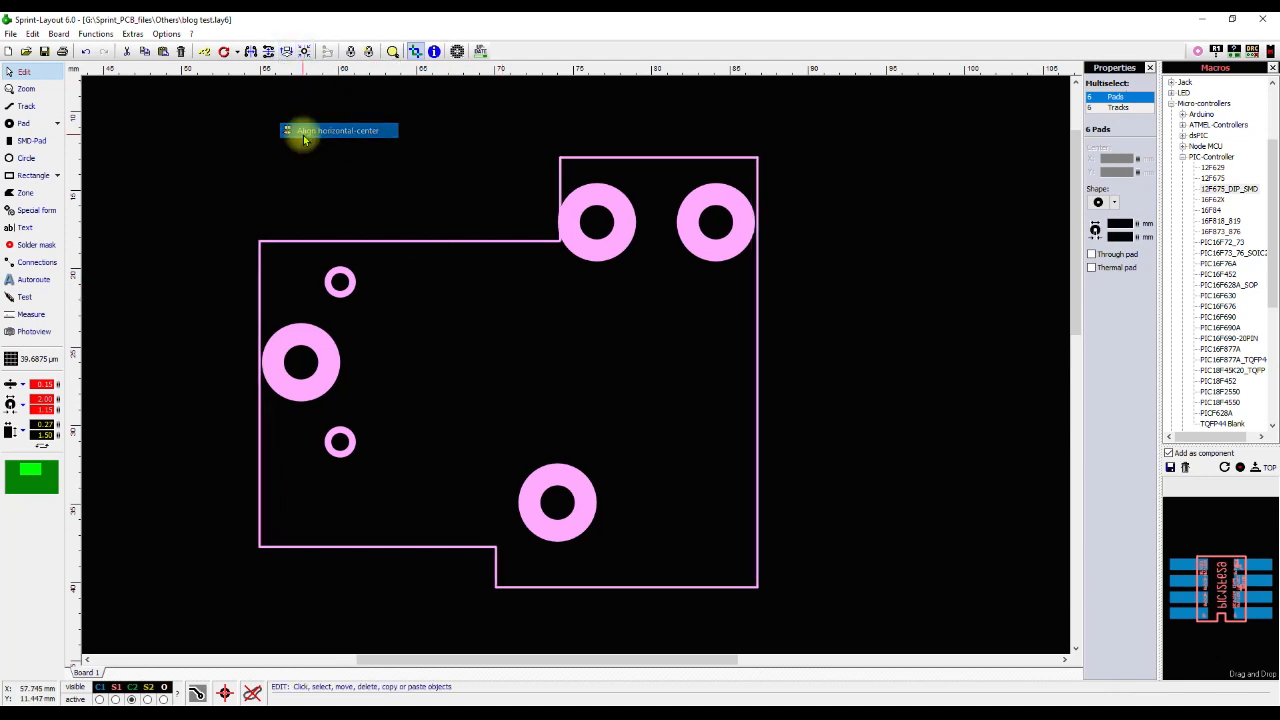
click(286, 51)
click(306, 145)
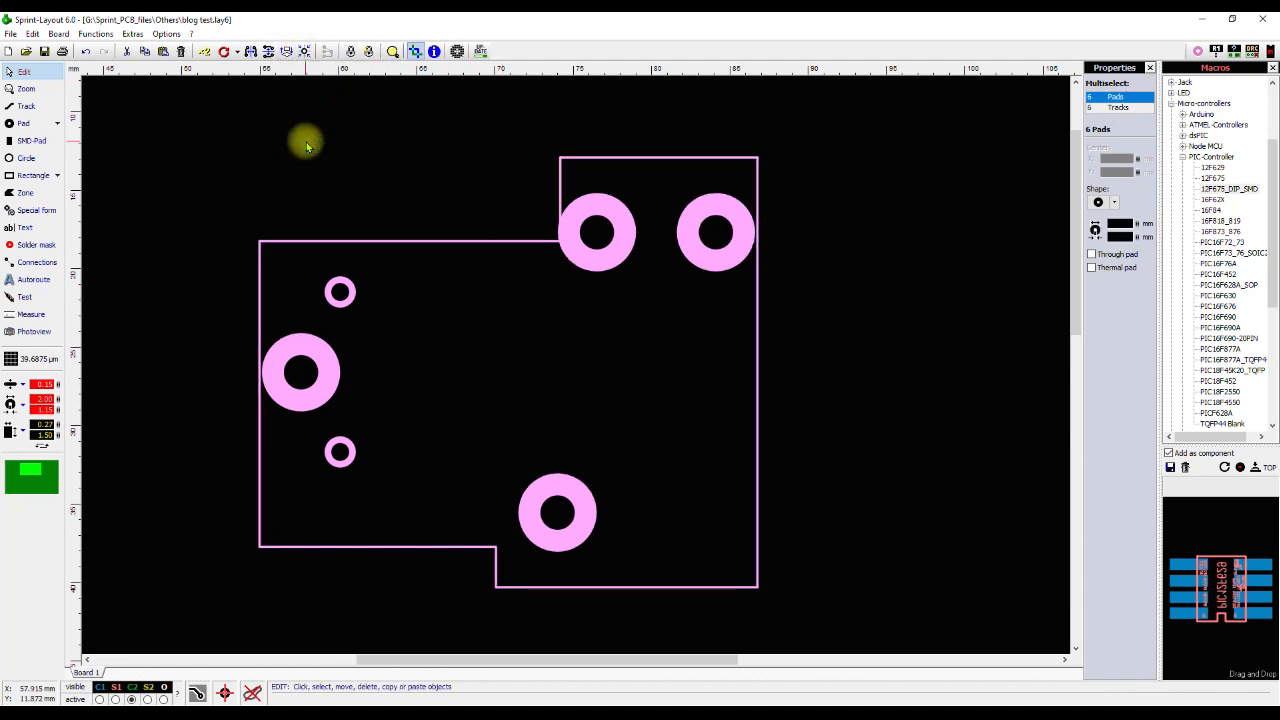
click(318, 170)
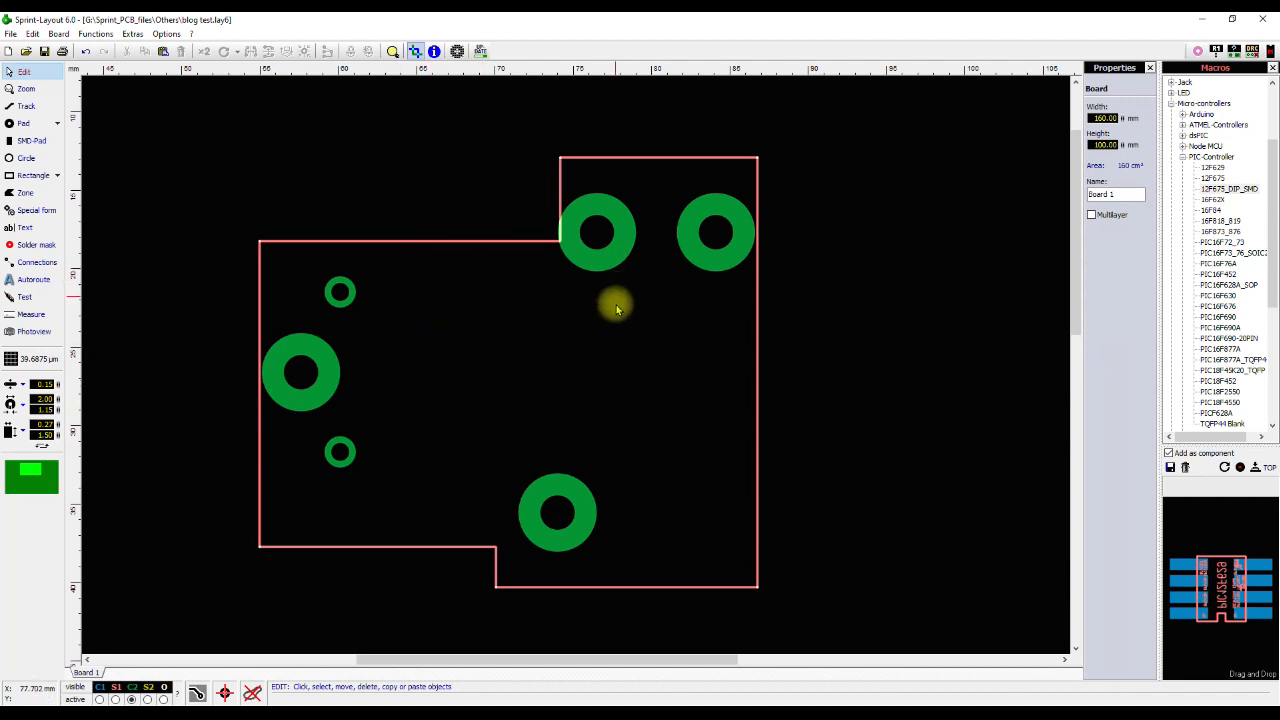
Draw an upright coil-symbol rectangle about 1.7 mm wide and 5.4 mm high, just right of the left large pad.
scroll(480, 390, up, 1)
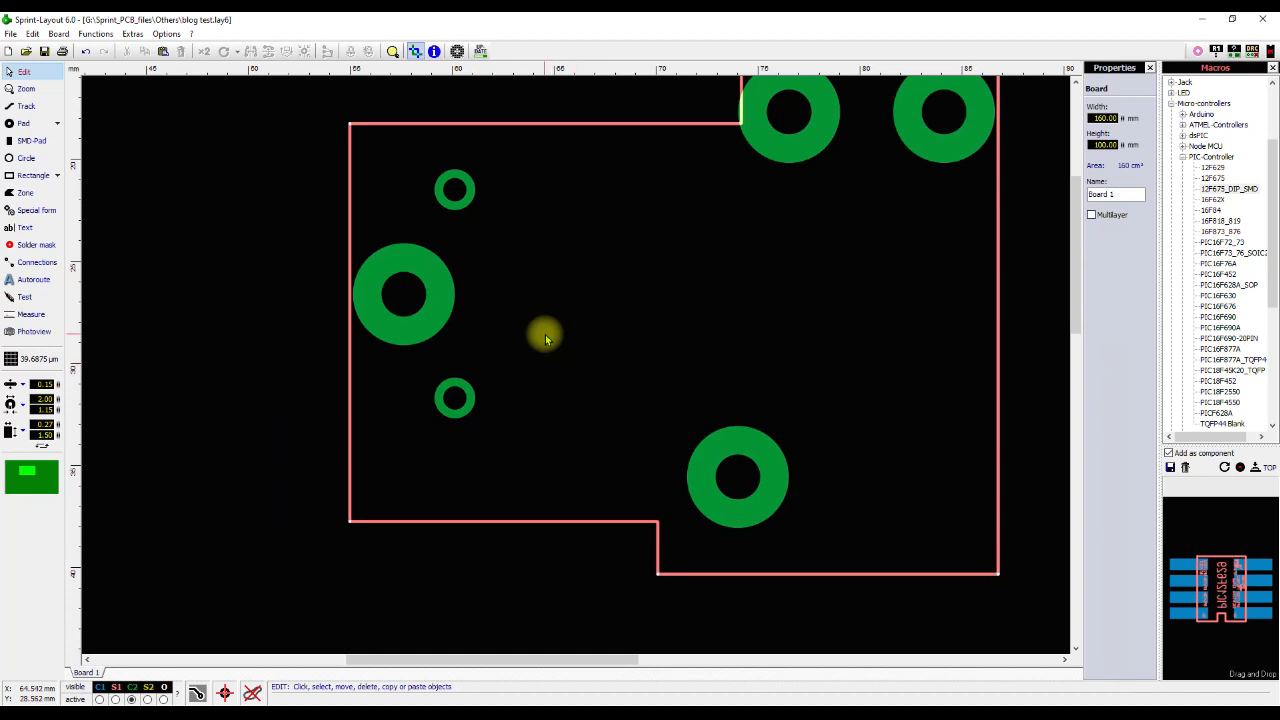
scroll(545, 340, up, 2)
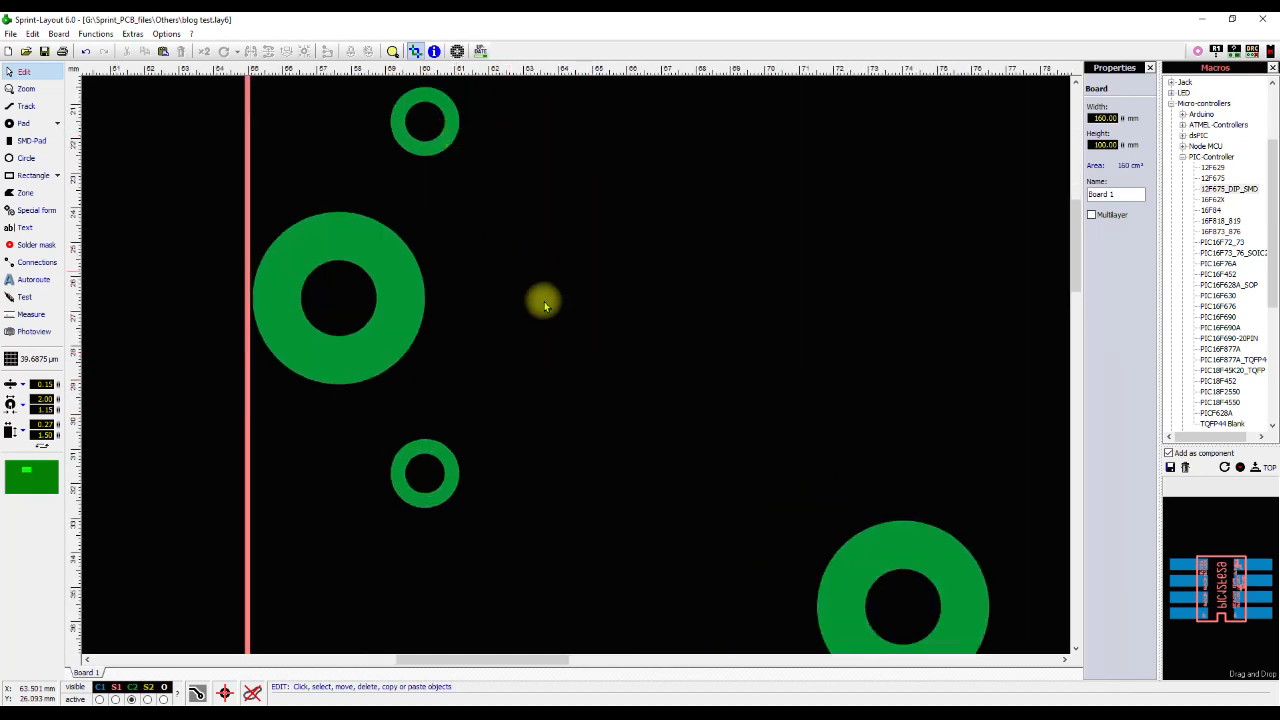
key(l)
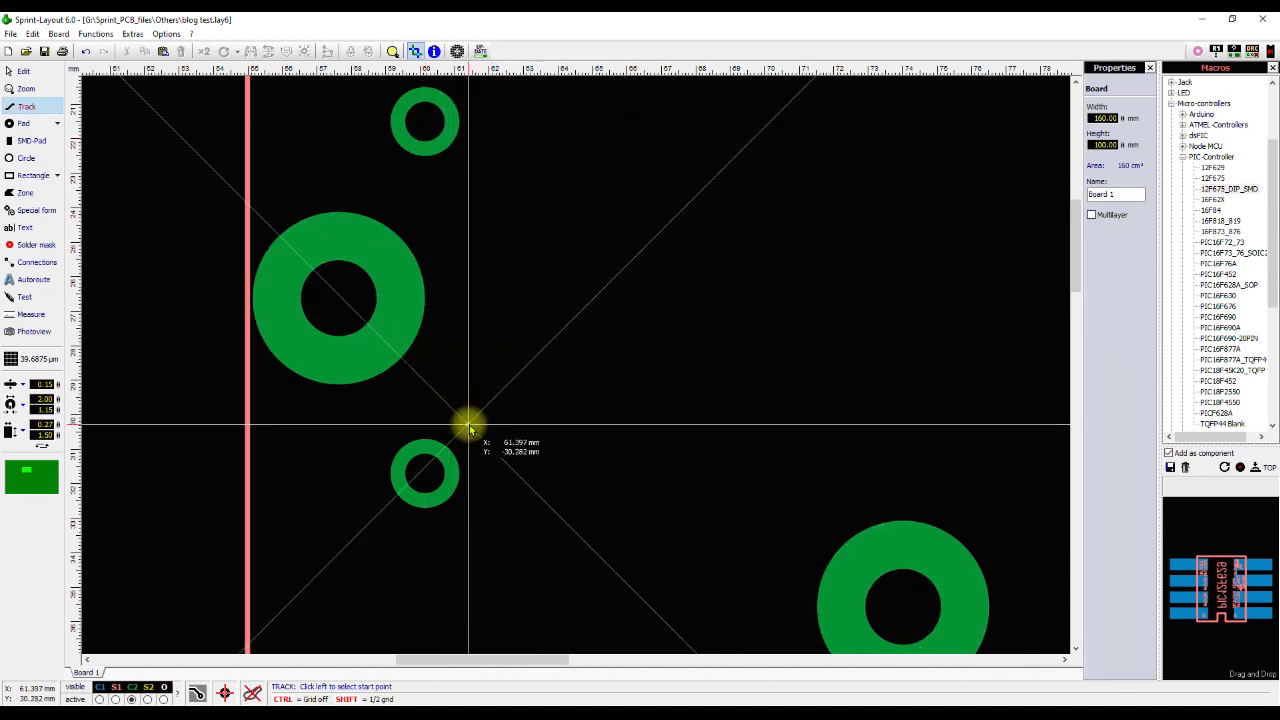
key(q)
drag(485, 197, 545, 381)
key(Escape)
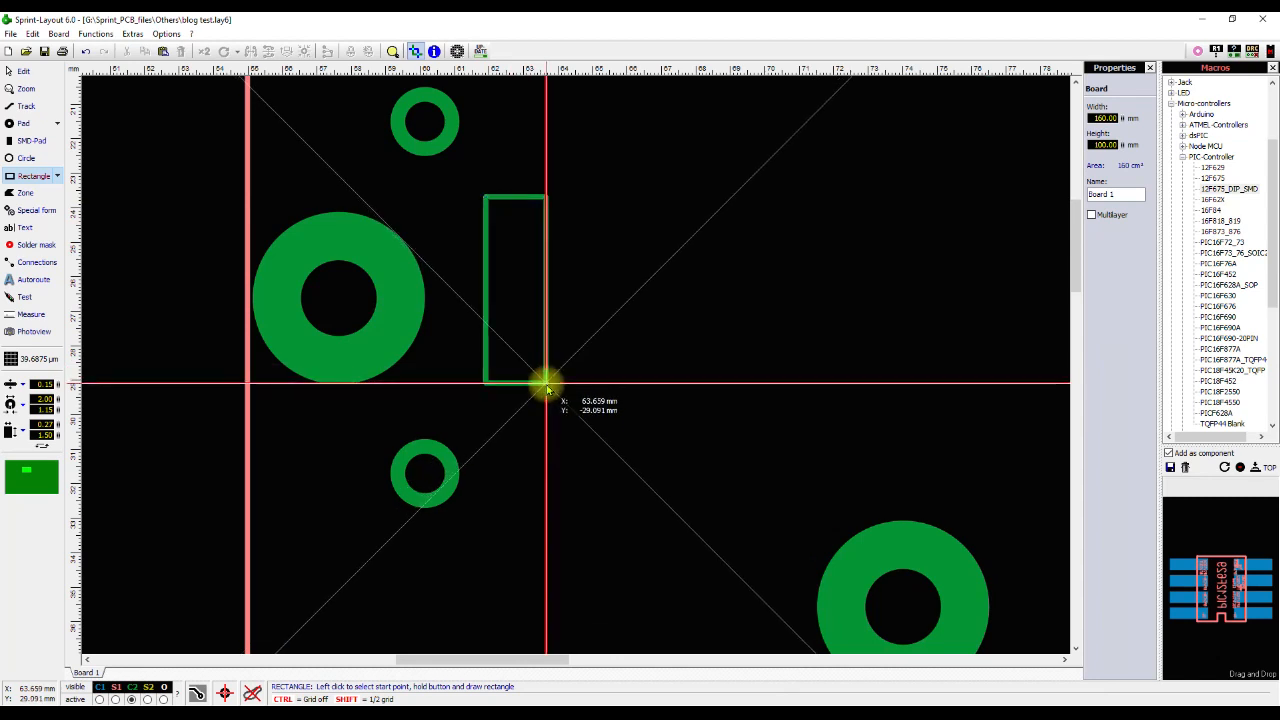
Draw a track about 2.2 mm up from the rectangle's top center and across to the upper coil pad.
scroll(547, 242, up, 2)
key(l)
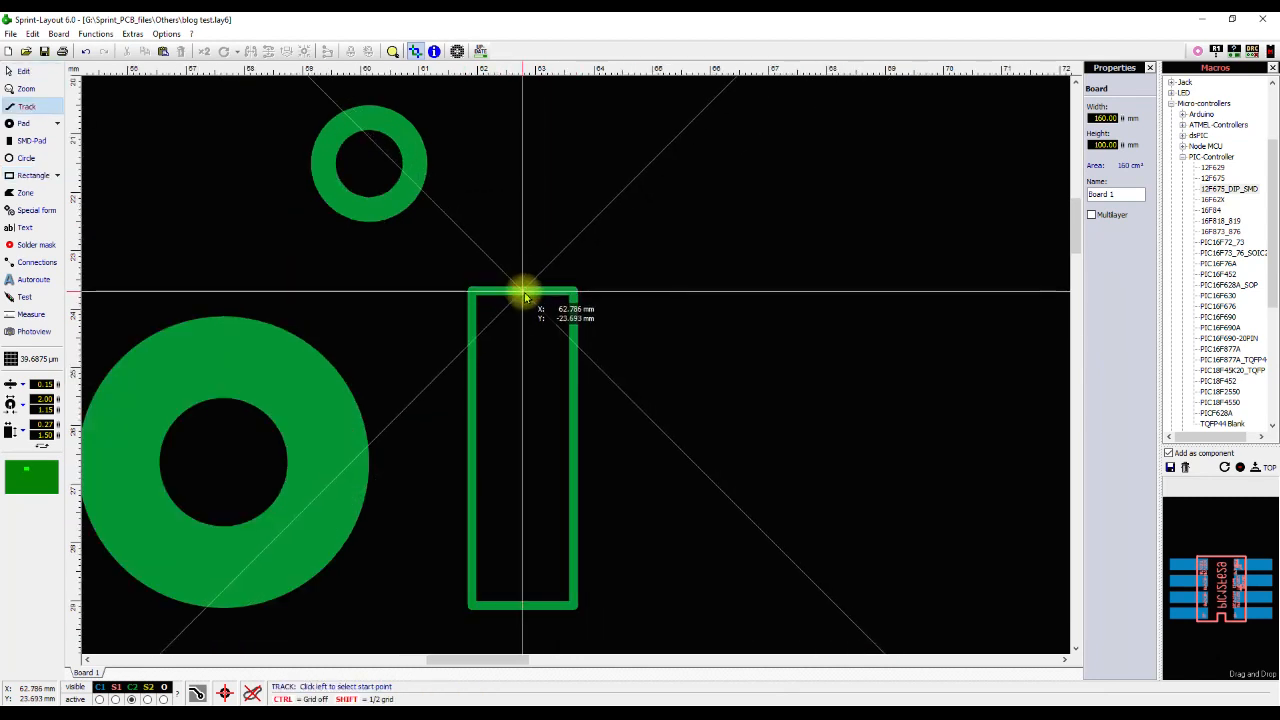
click(523, 291)
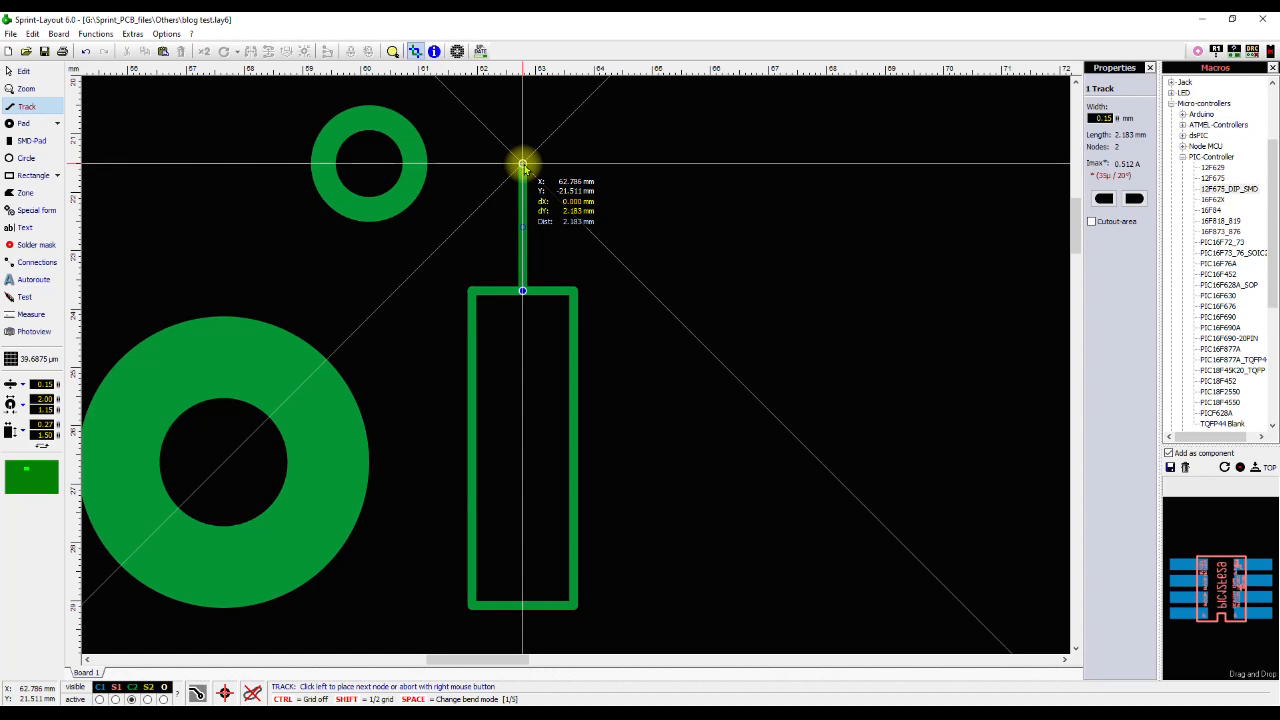
click(523, 163)
click(397, 168)
right_click(397, 168)
right_click(397, 168)
Draw a track down from the rectangle's bottom center and across to the lower coil pad.
scroll(668, 620, down, 2)
scroll(486, 360, up, 3)
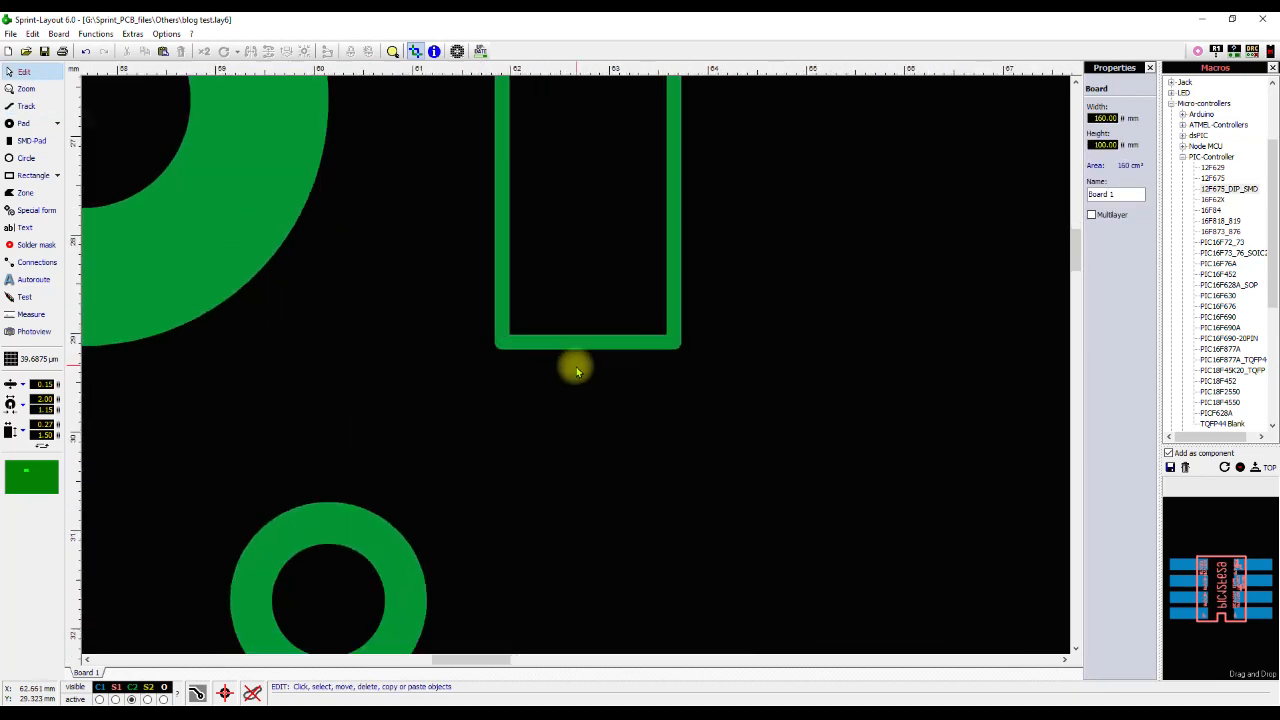
key(l)
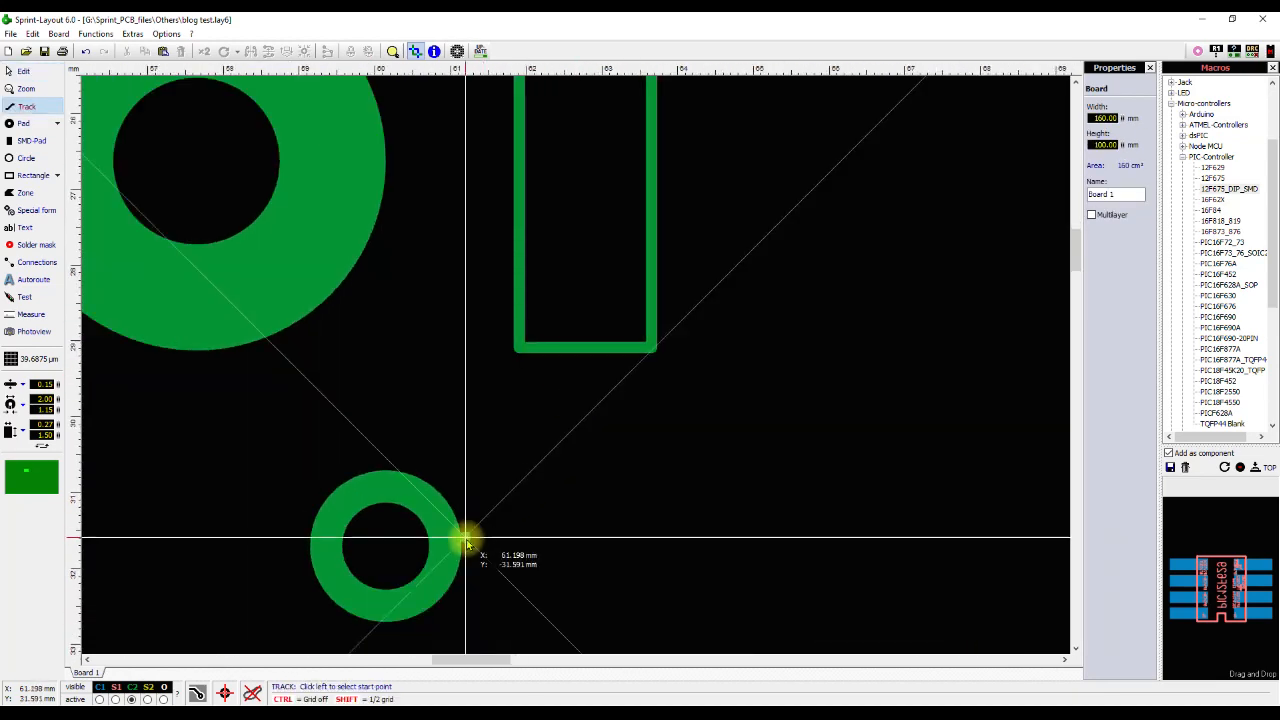
click(588, 347)
click(588, 548)
click(430, 548)
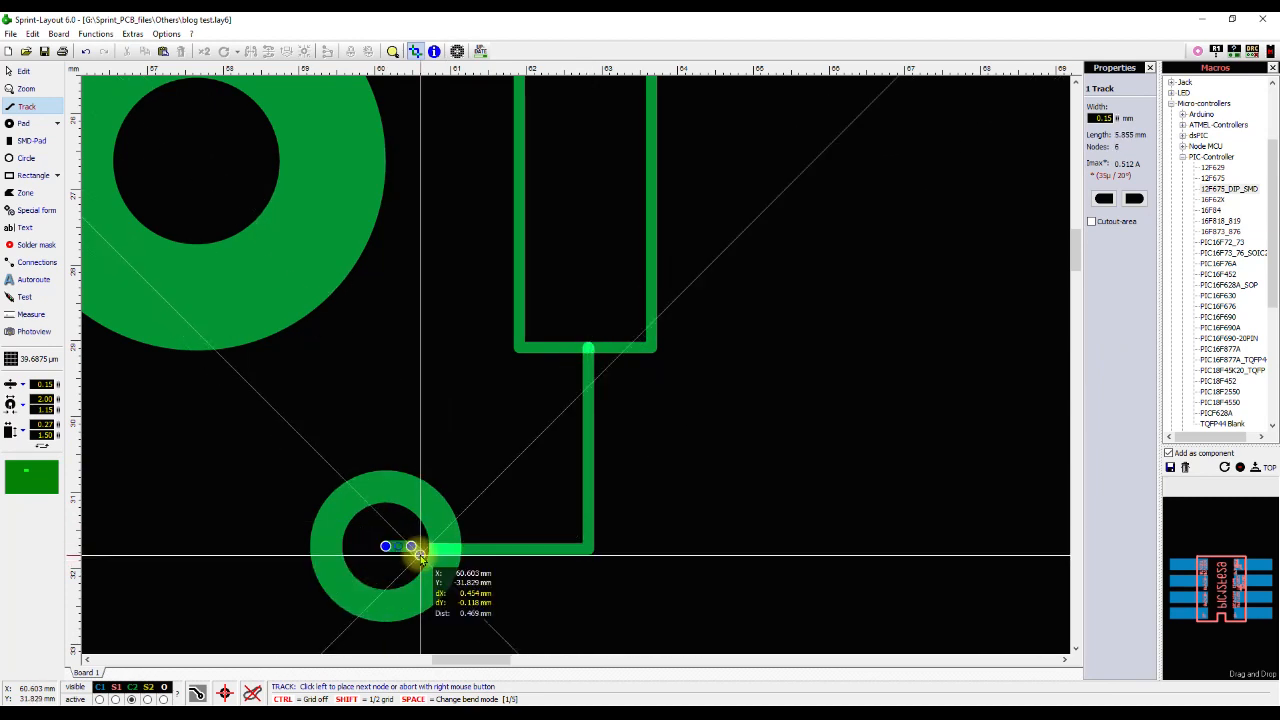
right_click(430, 548)
right_click(430, 548)
Assign the coil rectangle and its two connecting tracks to layer S1.
scroll(650, 527, down, 5)
drag(605, 240, 574, 370)
right_click(579, 372)
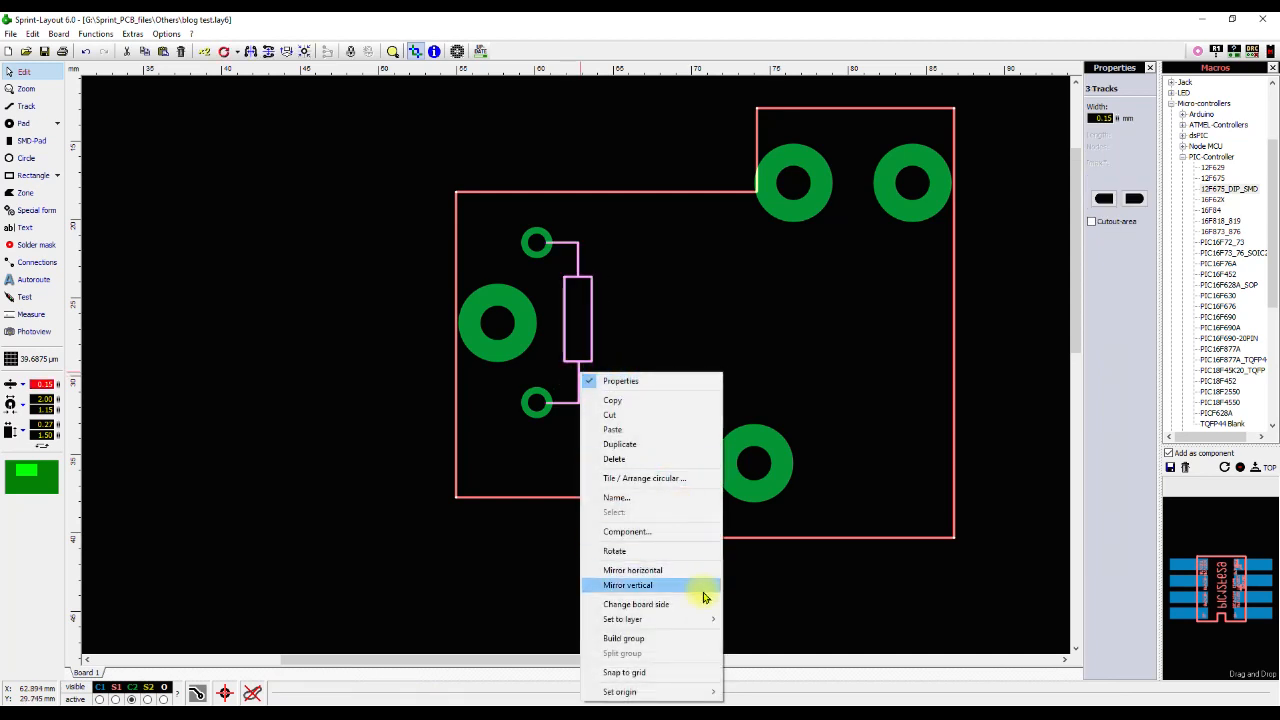
mouse_move(705, 622)
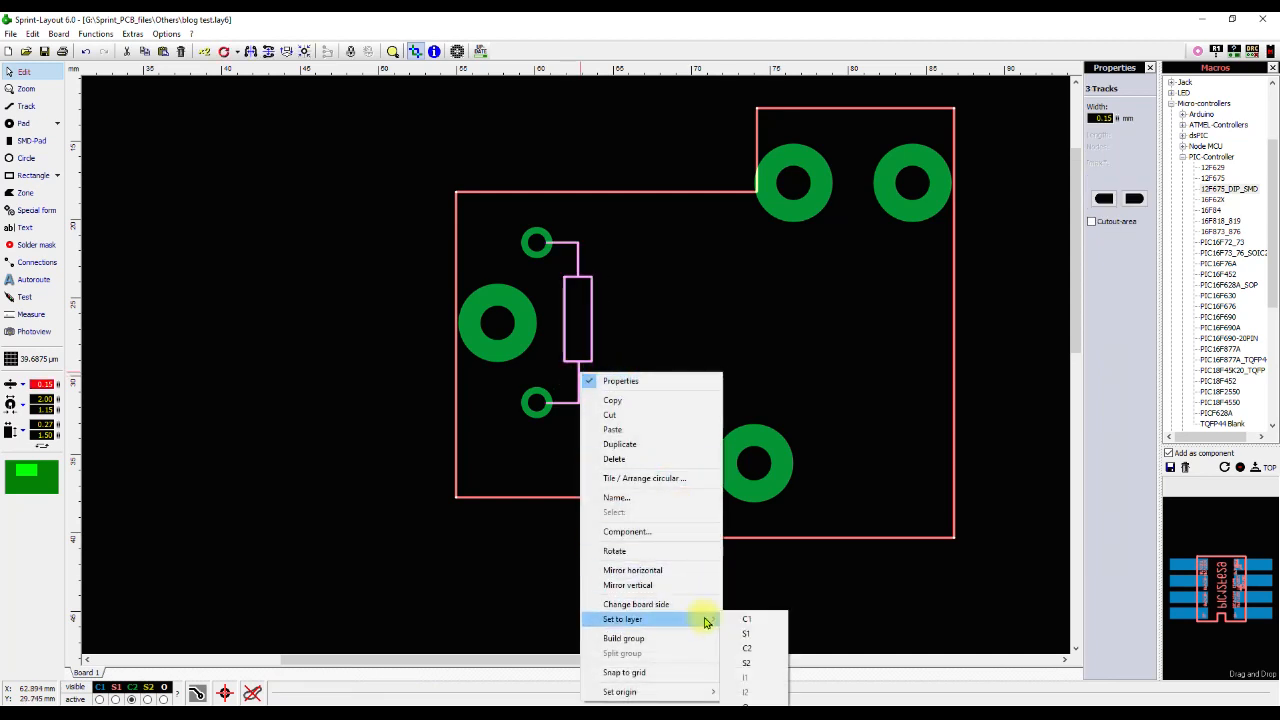
click(746, 634)
click(663, 380)
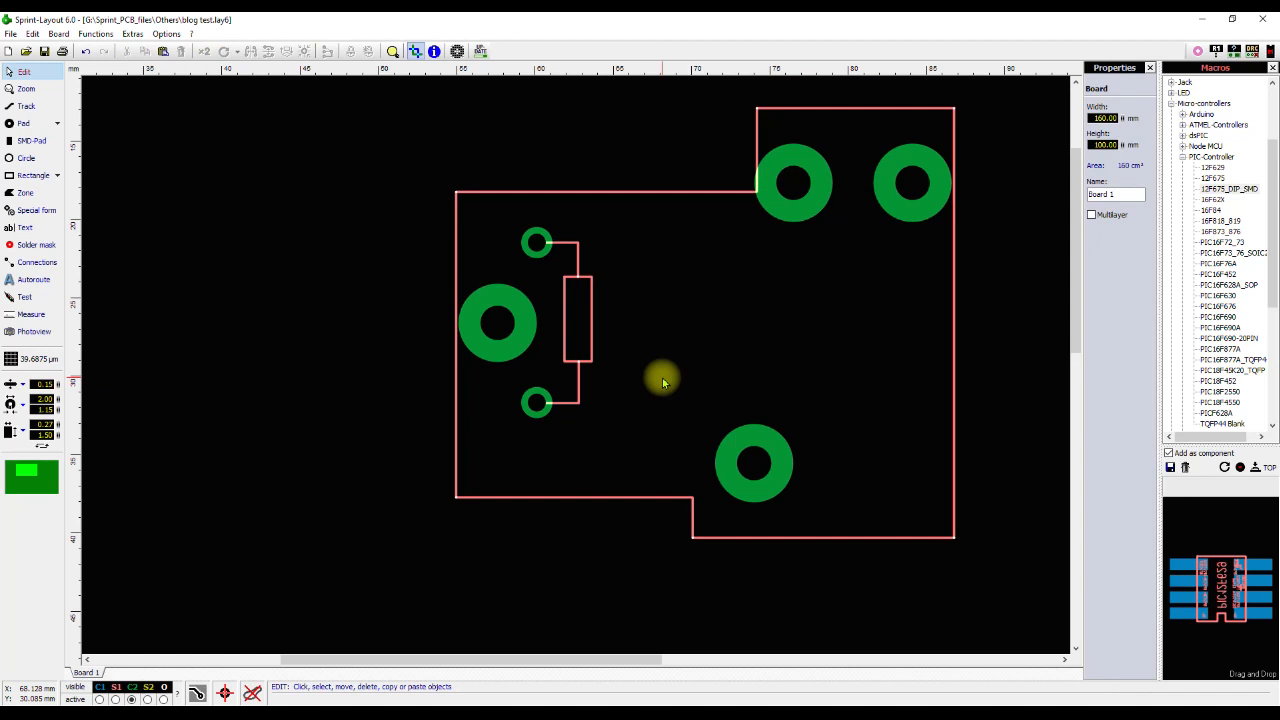
On layer S1, draw a track from the left large pad horizontally through the coil symbol and down to the lower large pad.
scroll(571, 366, up, 1)
scroll(571, 366, down, 1)
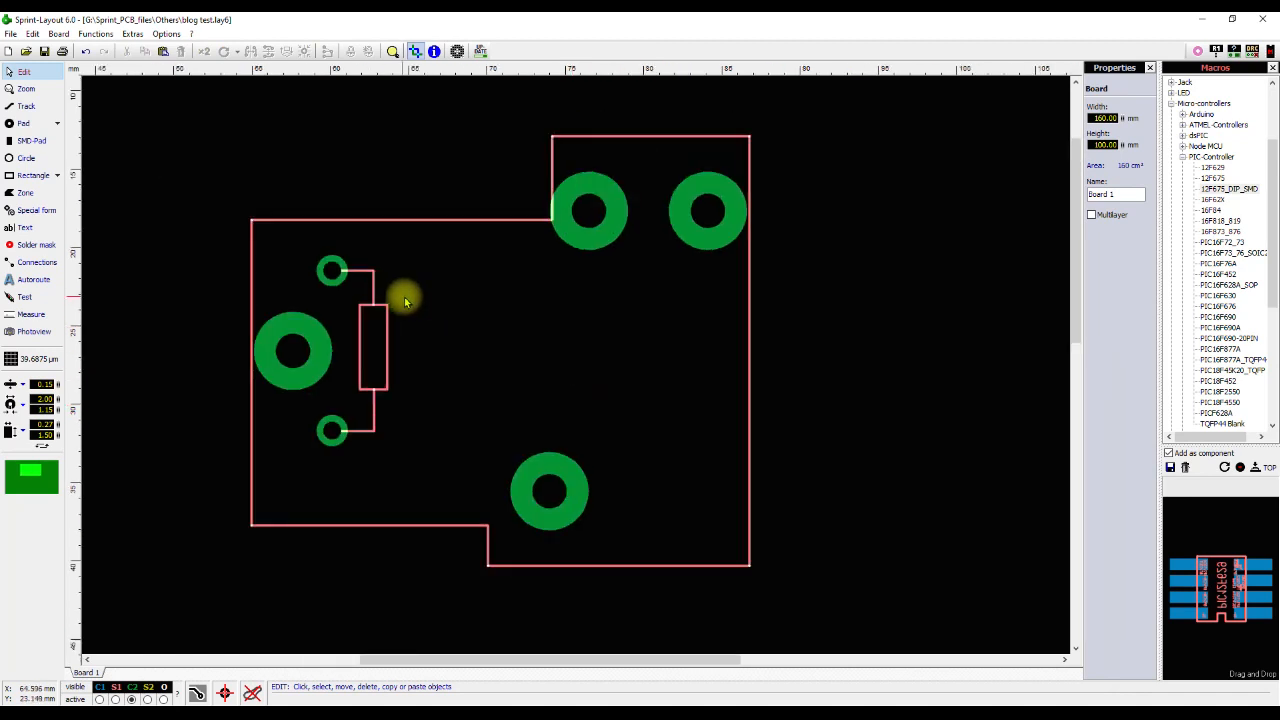
key(F3)
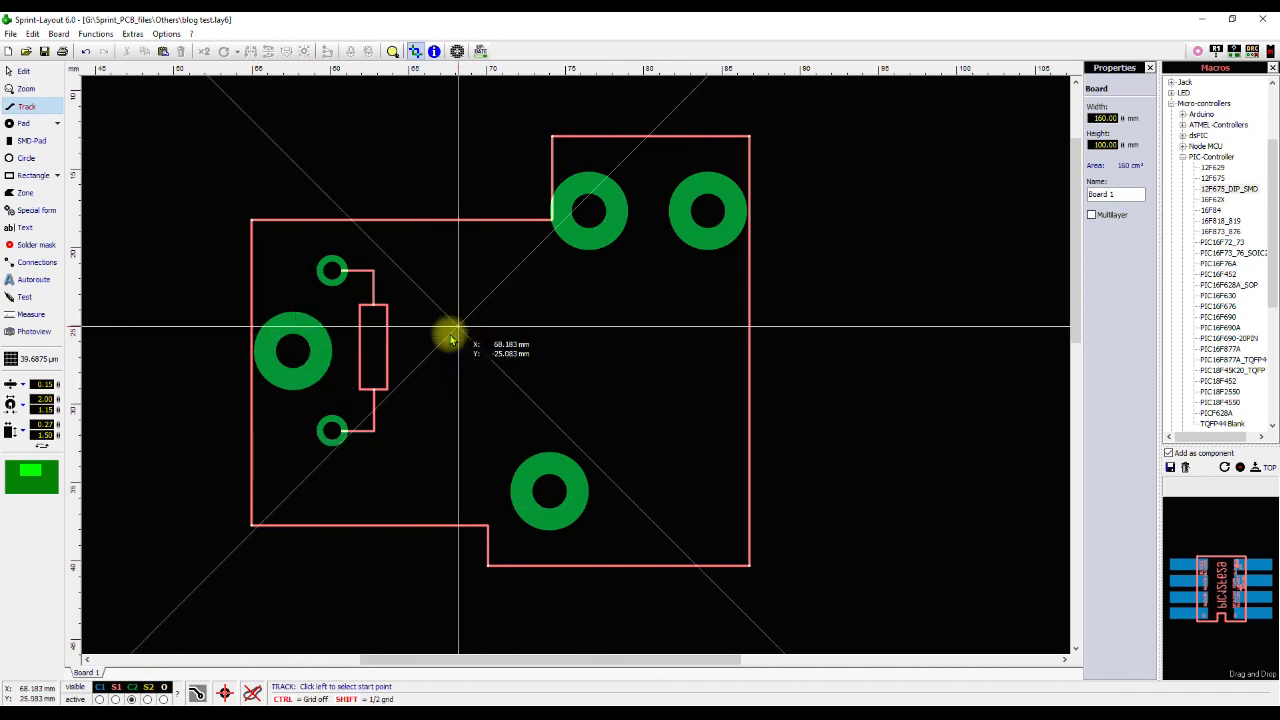
click(115, 699)
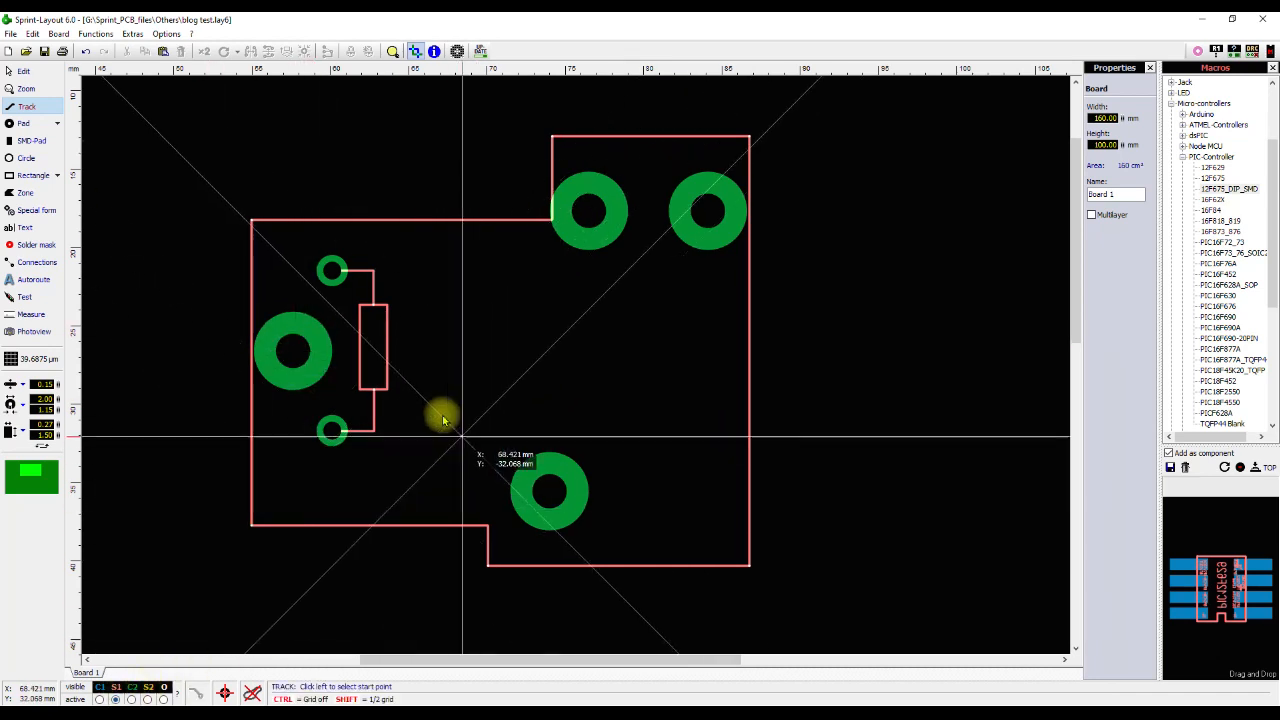
click(298, 356)
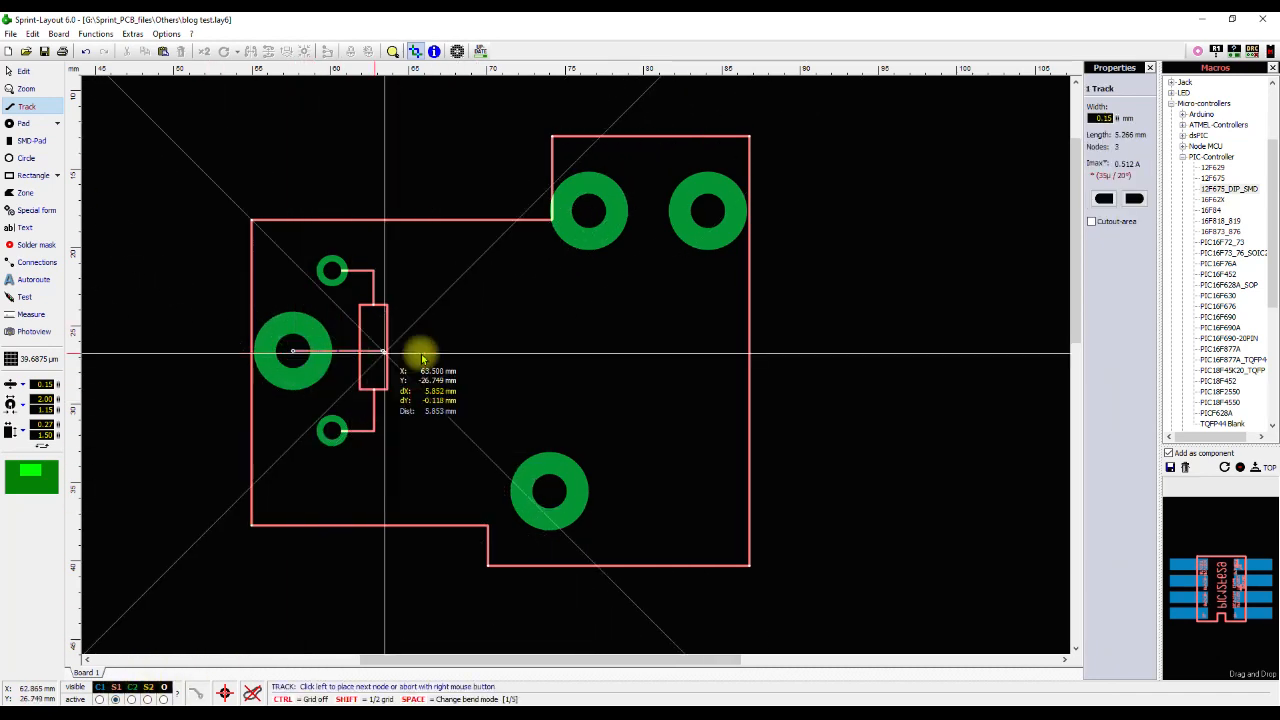
click(551, 353)
click(552, 471)
right_click(552, 471)
right_click(552, 471)
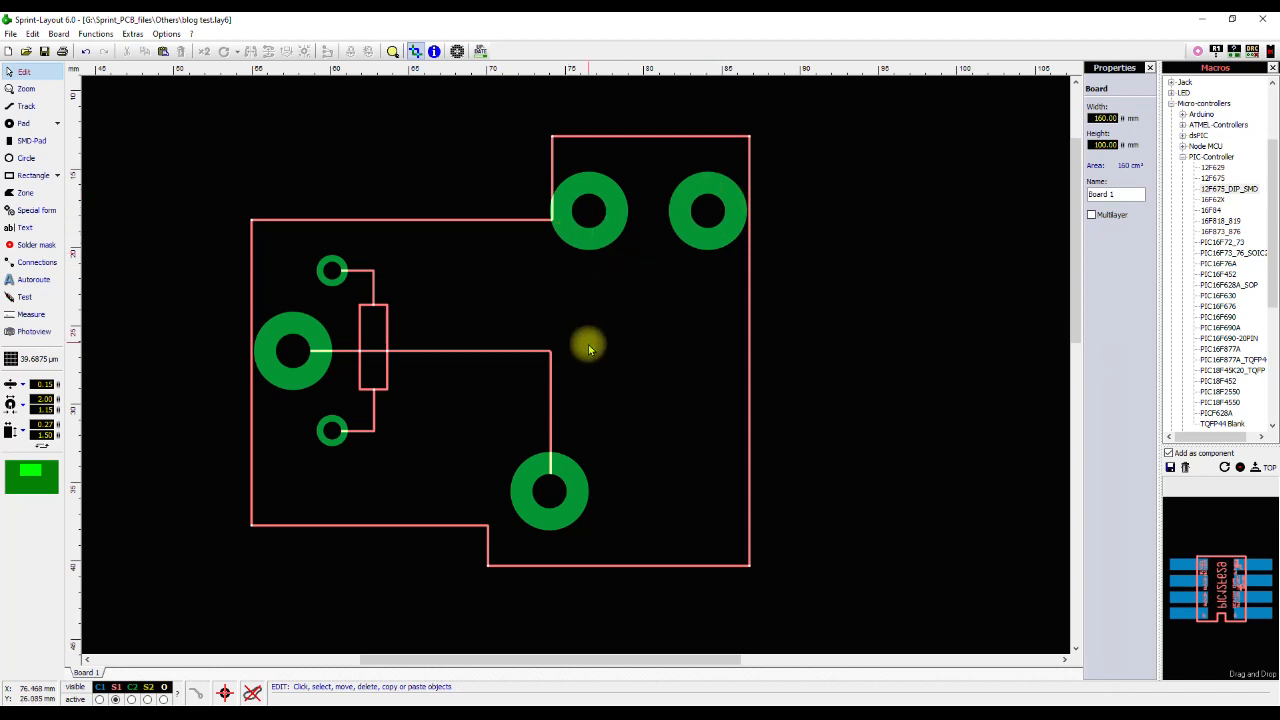
Draw the contact arm with straight free-angle segments from beside the upper-right pad diagonally down and across to the existing track corner.
key(F3)
click(549, 351)
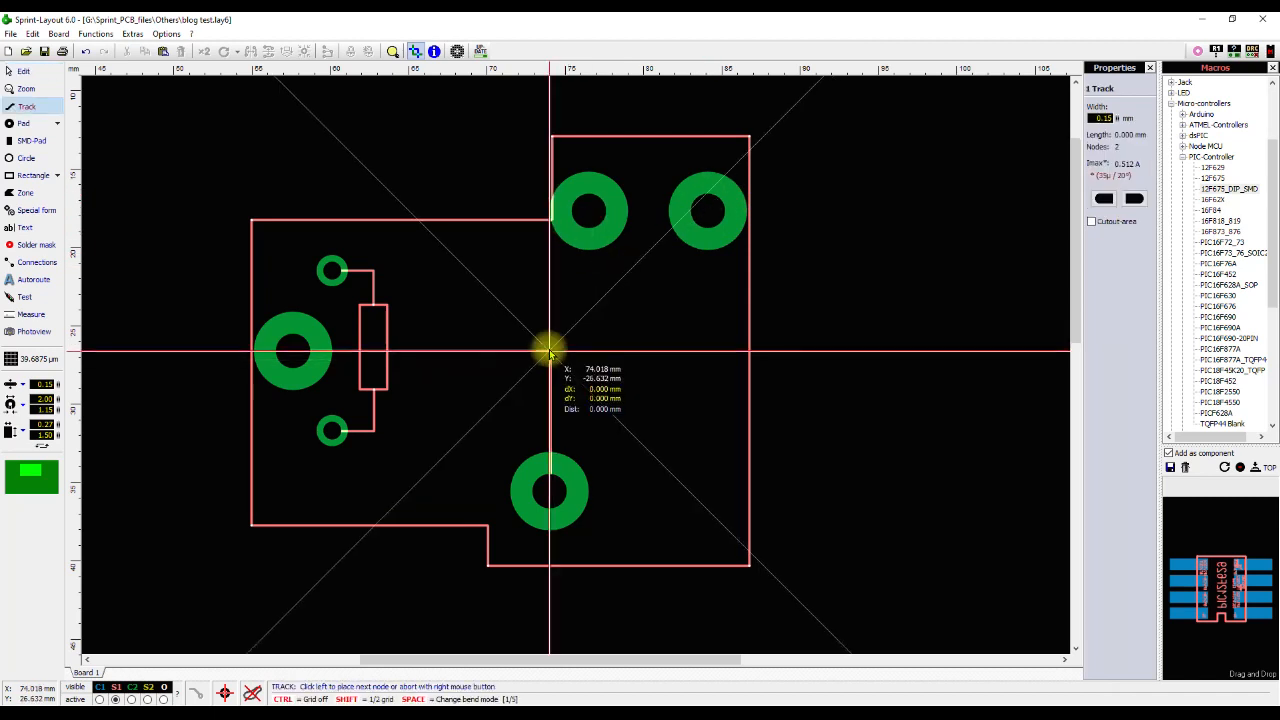
right_click(708, 218)
click(662, 215)
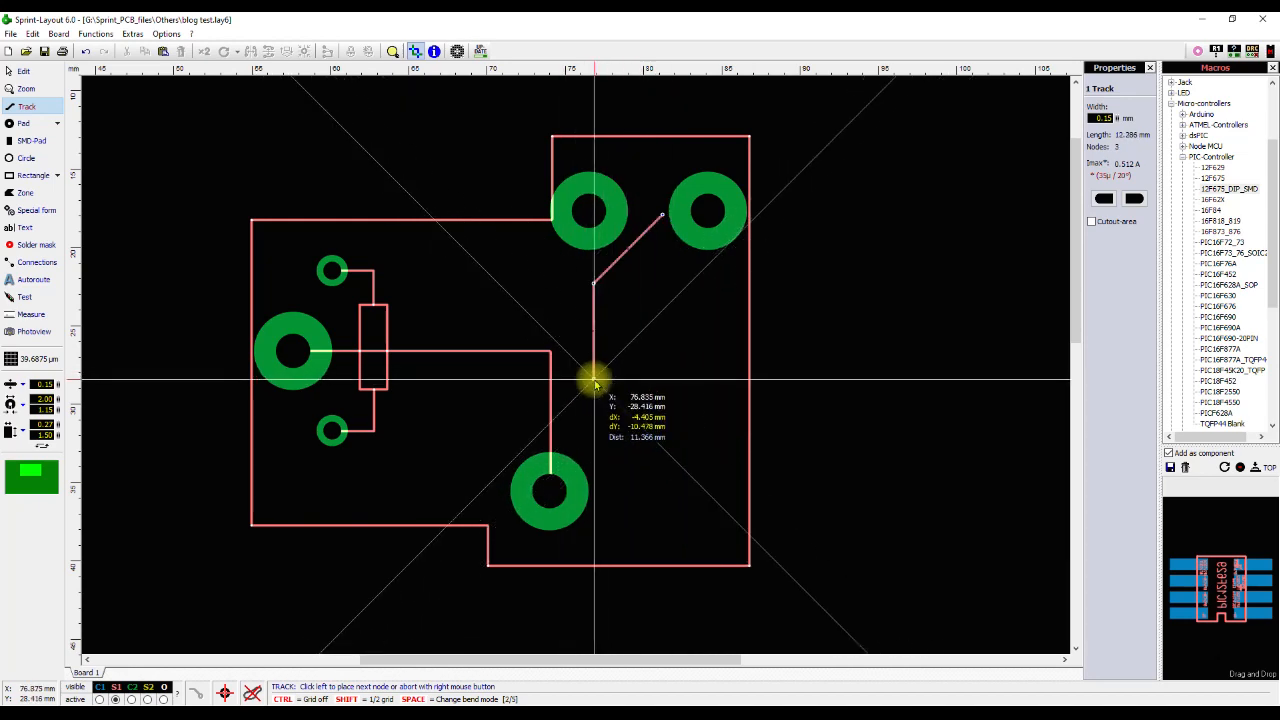
key(space)
key(space)
key(space)
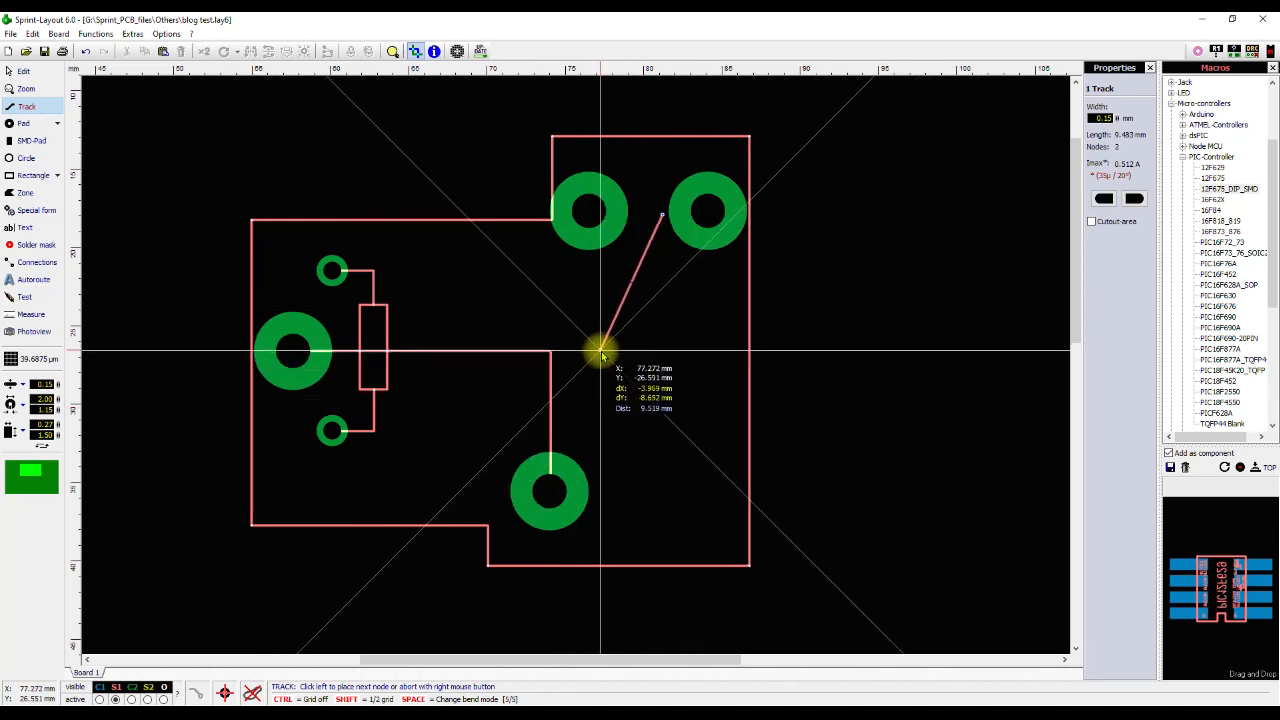
click(549, 352)
right_click(549, 352)
key(Escape)
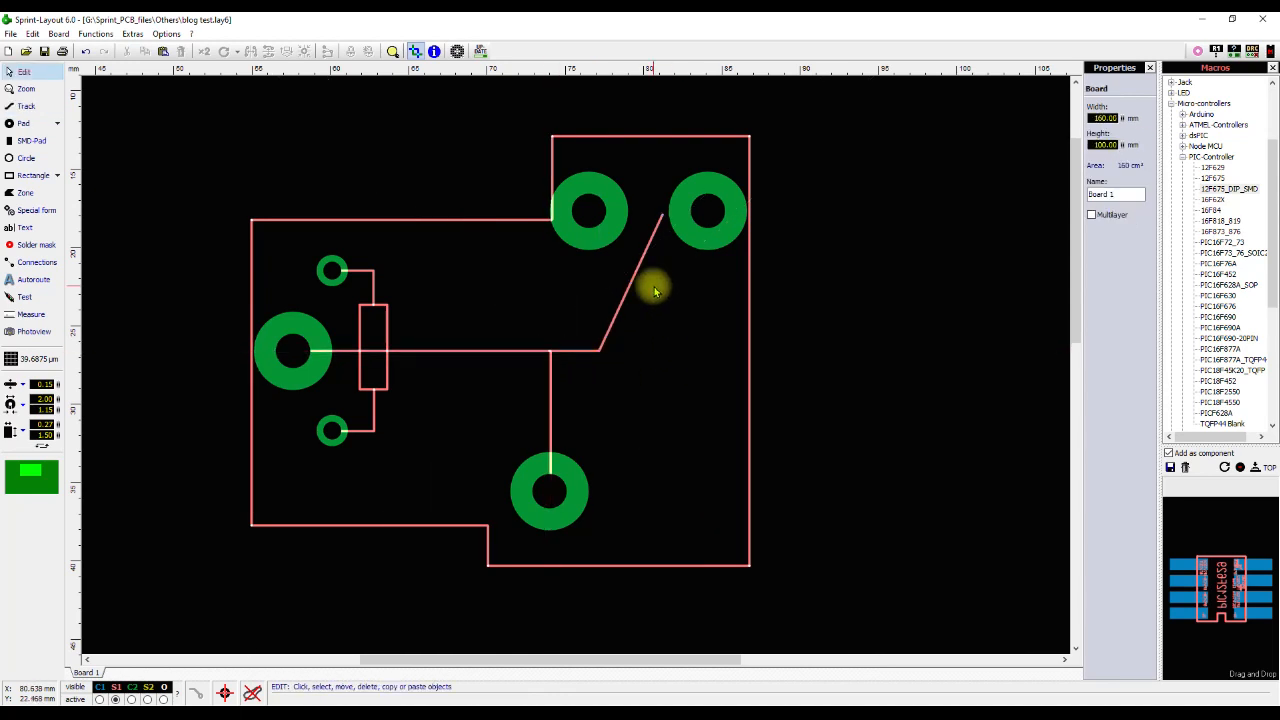
Place the text label "NC" just above the upper-right large pad.
scroll(655, 291, up, 1)
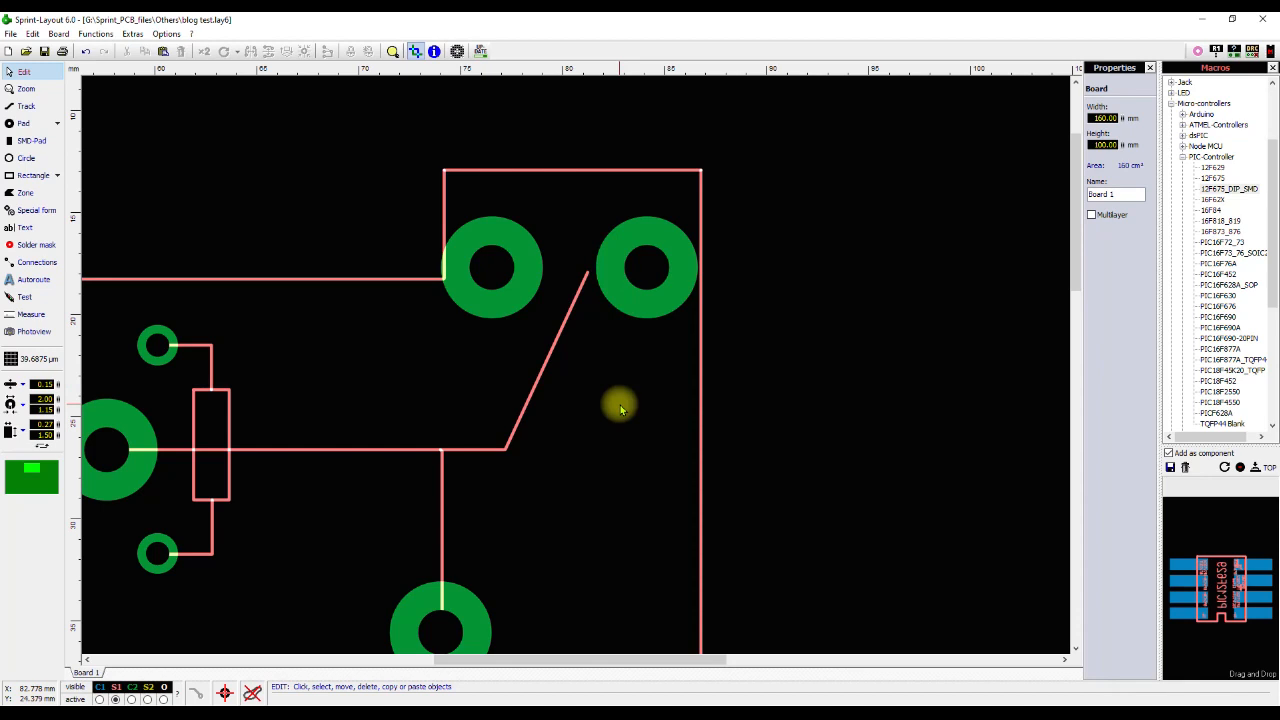
key(t)
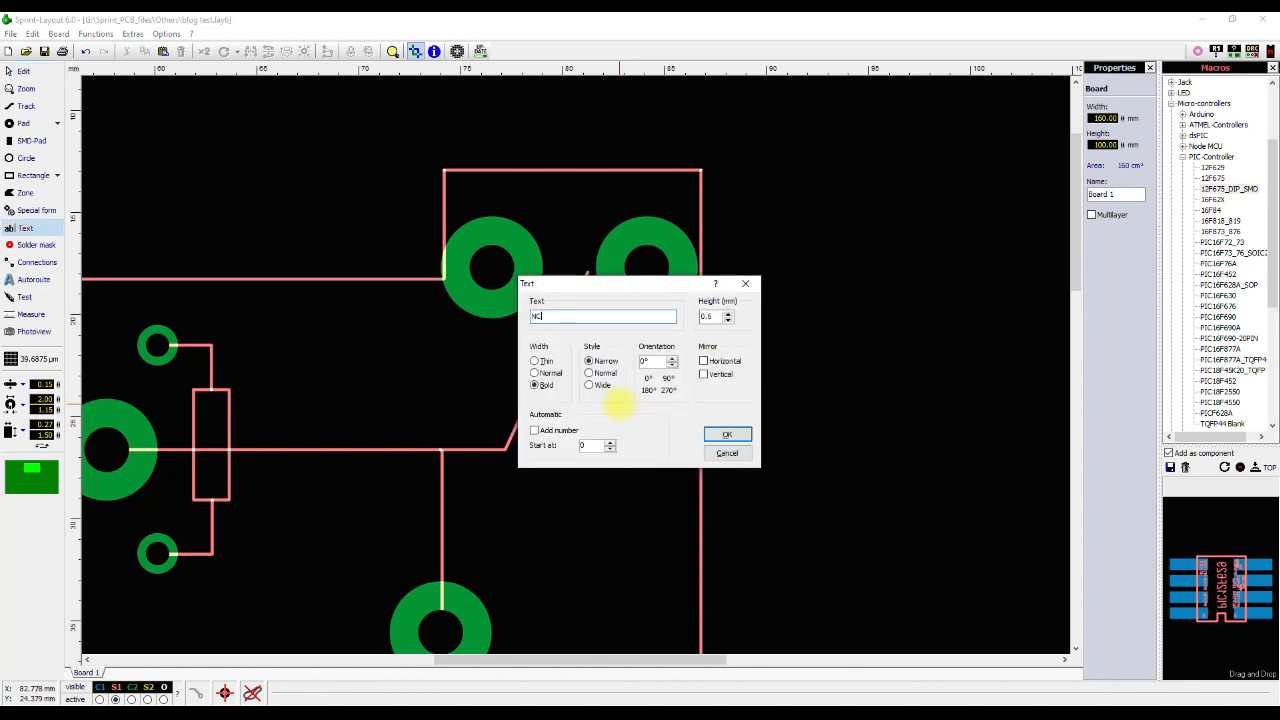
text(NC)
key(Return)
click(633, 208)
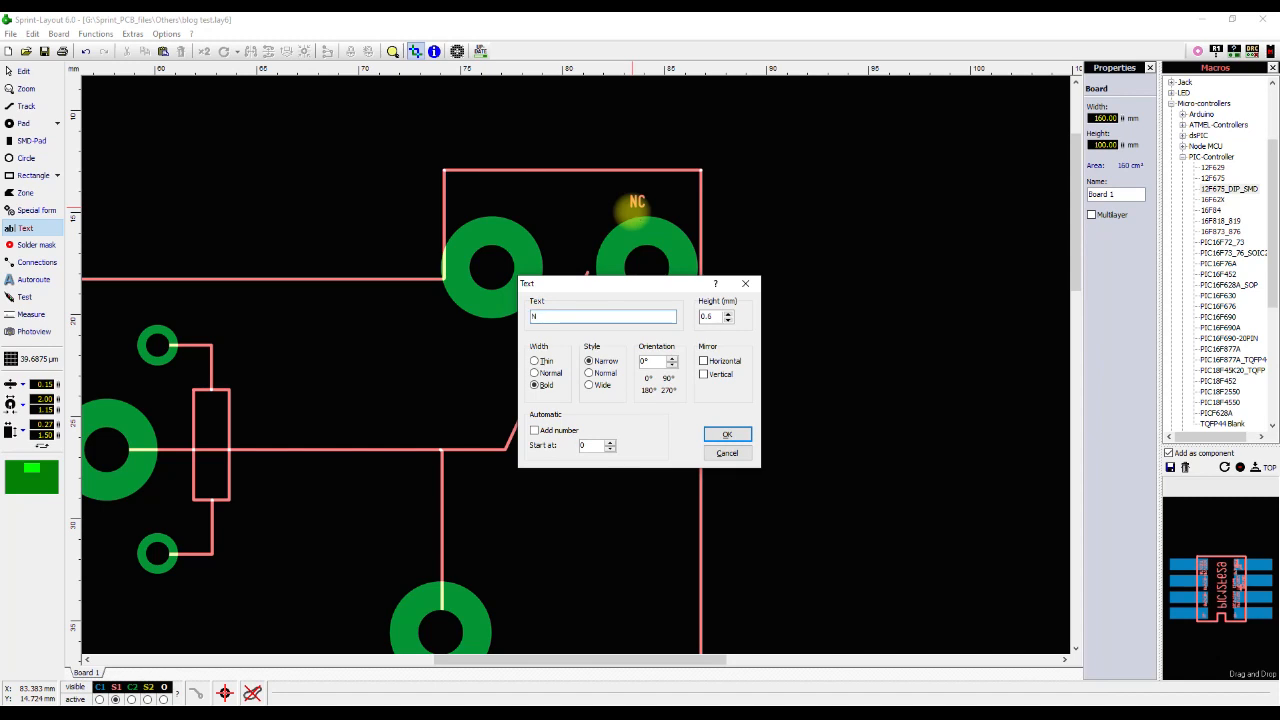
Place the text label "NO" just above the large pad beside the NC pad.
text(NO)
key(Return)
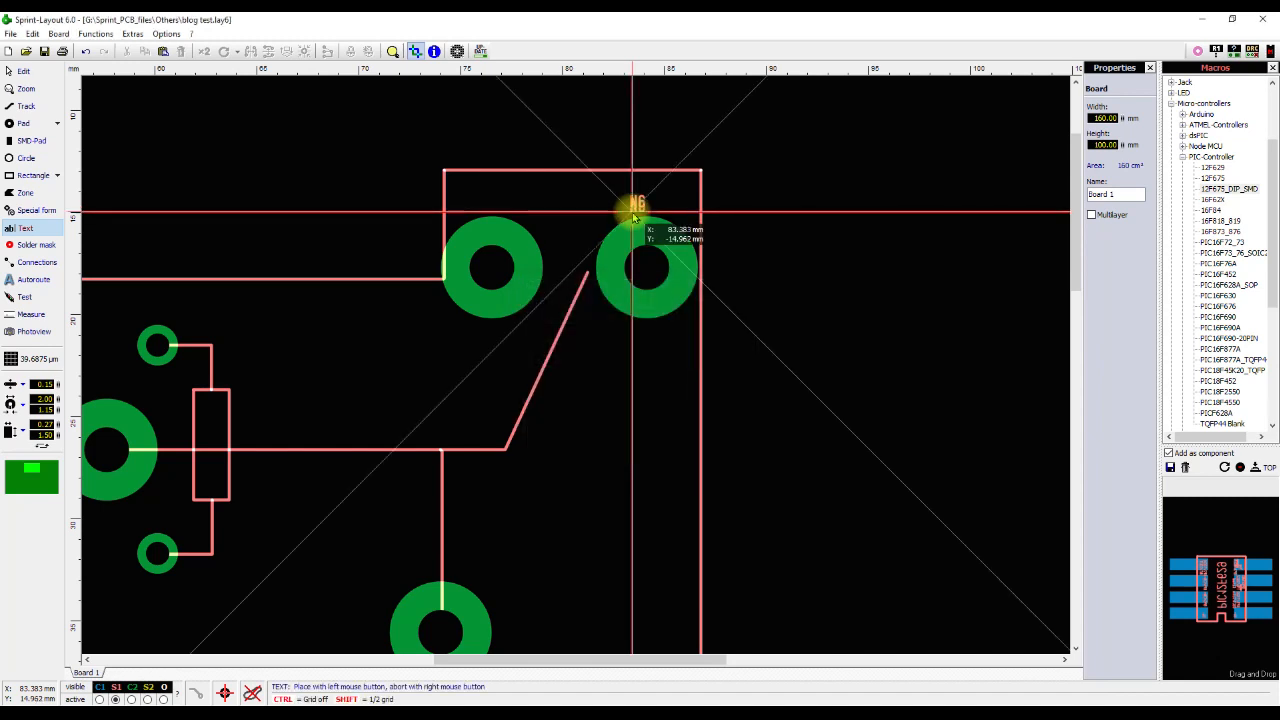
click(484, 205)
Place the text label "COM" just above the lower large pad.
text(COM)
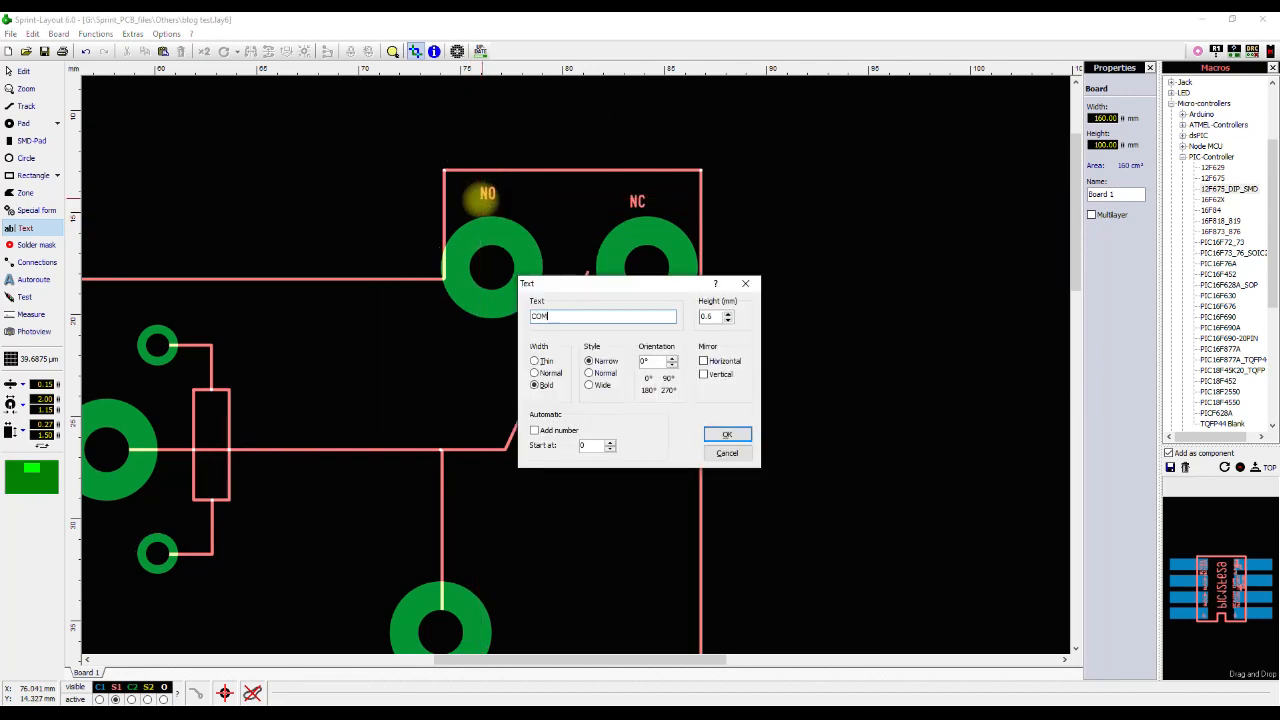
key(Return)
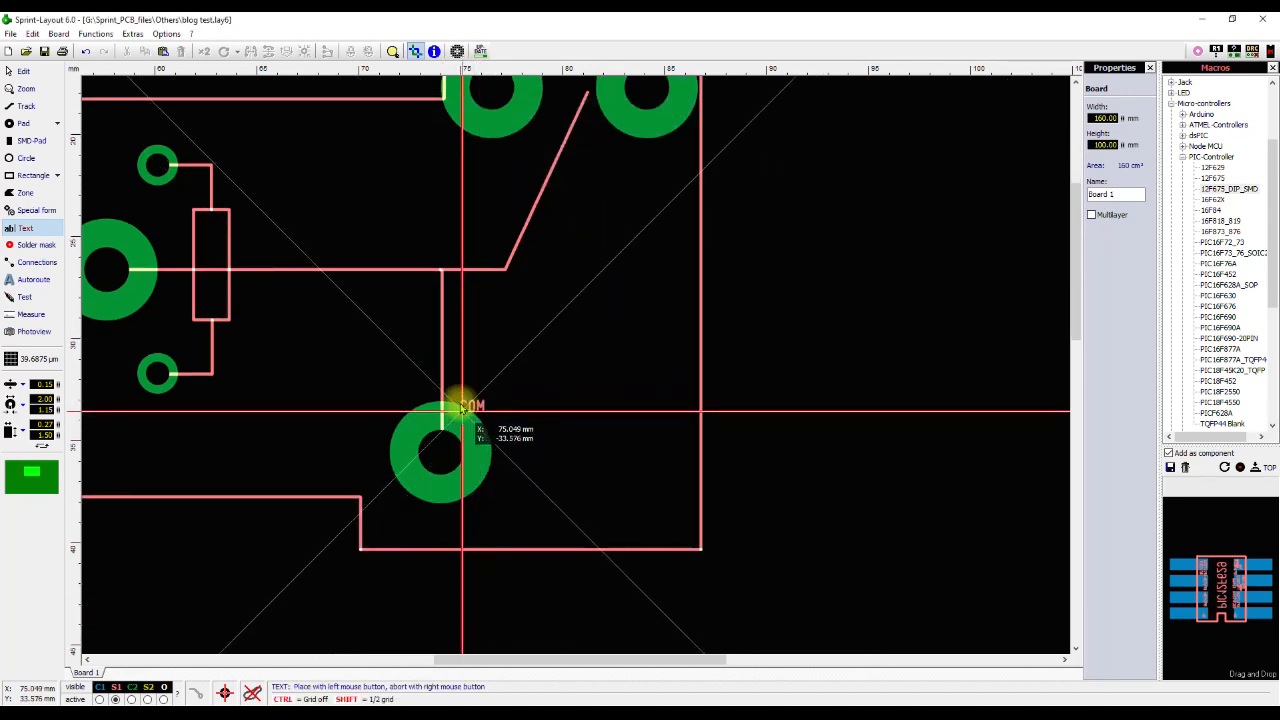
click(460, 397)
key(Escape)
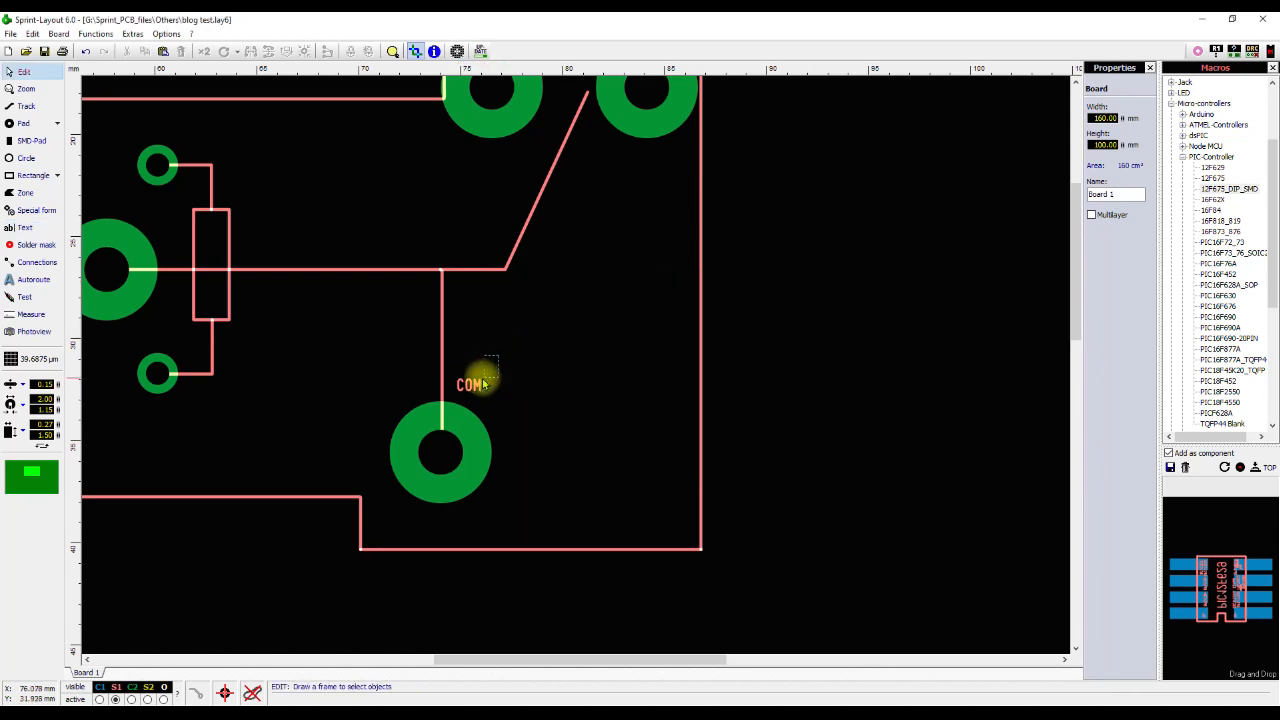
Add a second "COM" label just above the large pad beside the coil symbol.
scroll(470, 392, down, 2)
drag(470, 392, 548, 275)
scroll(298, 312, up, 3)
scroll(474, 279, down, 3)
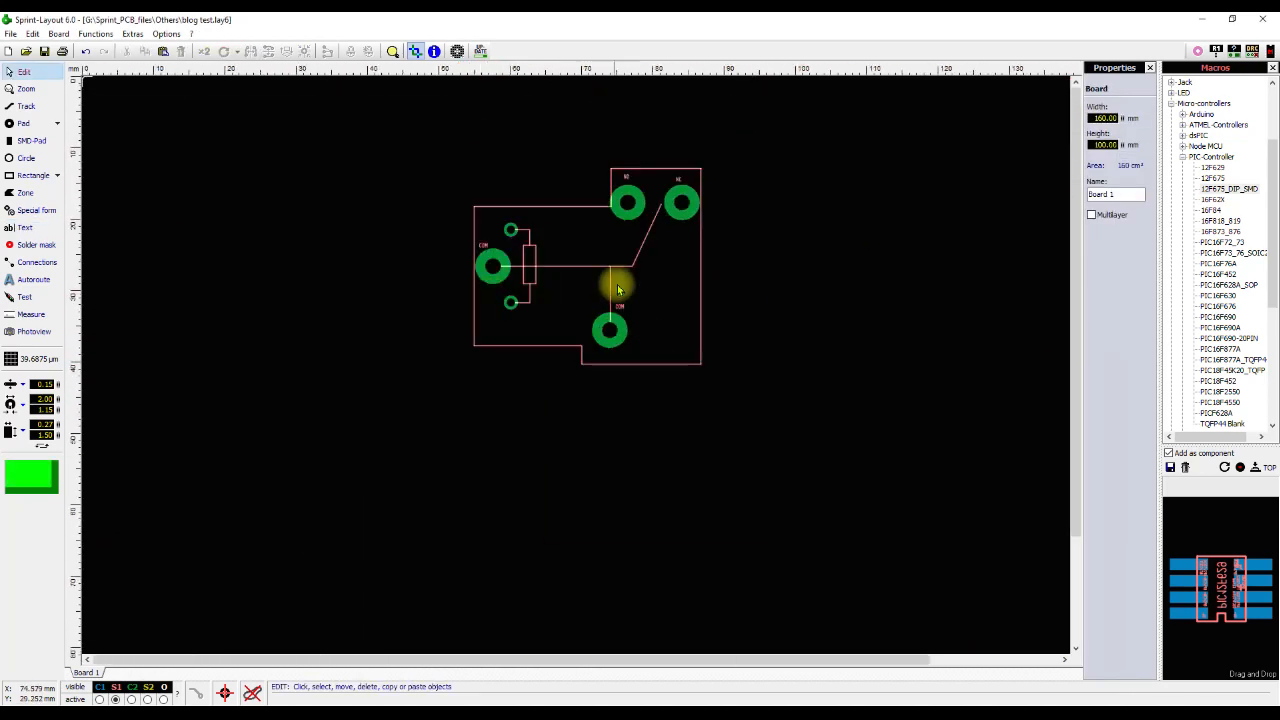
scroll(600, 276, up, 2)
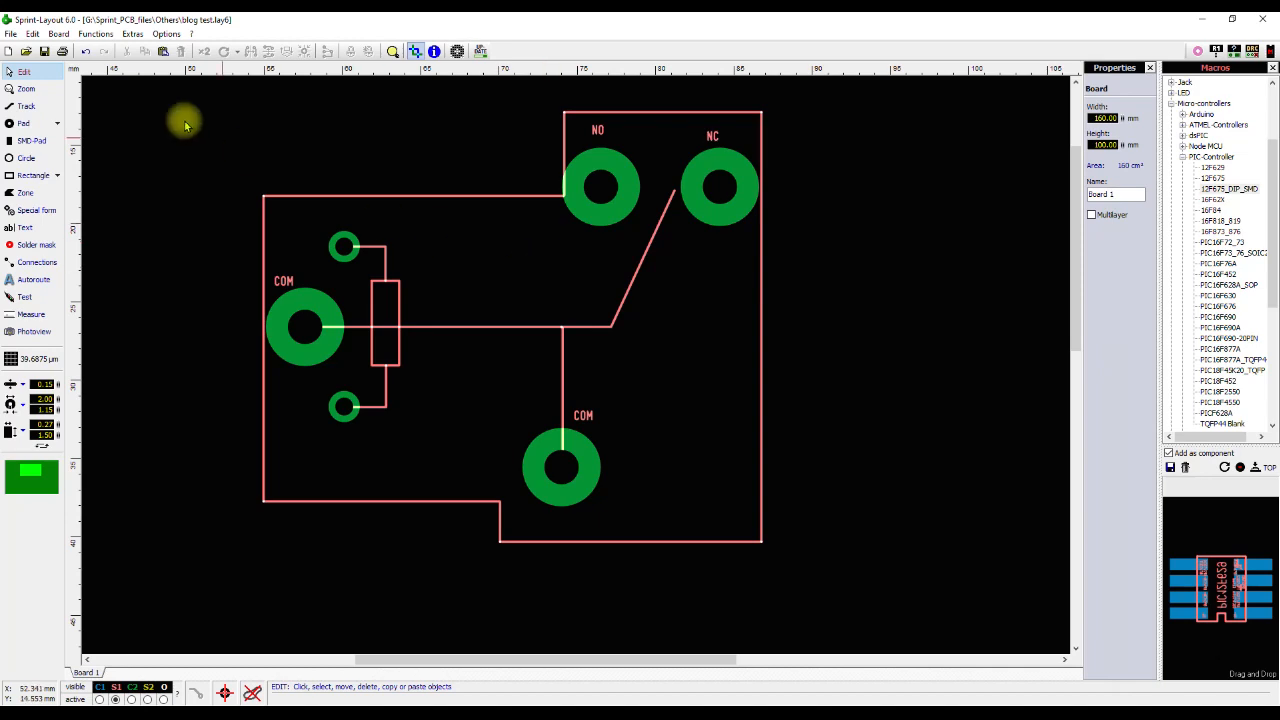
Preview the printout, reposition the relay on the page, select the Brother HL-L2360D series printer, and leave without printing.
click(60, 51)
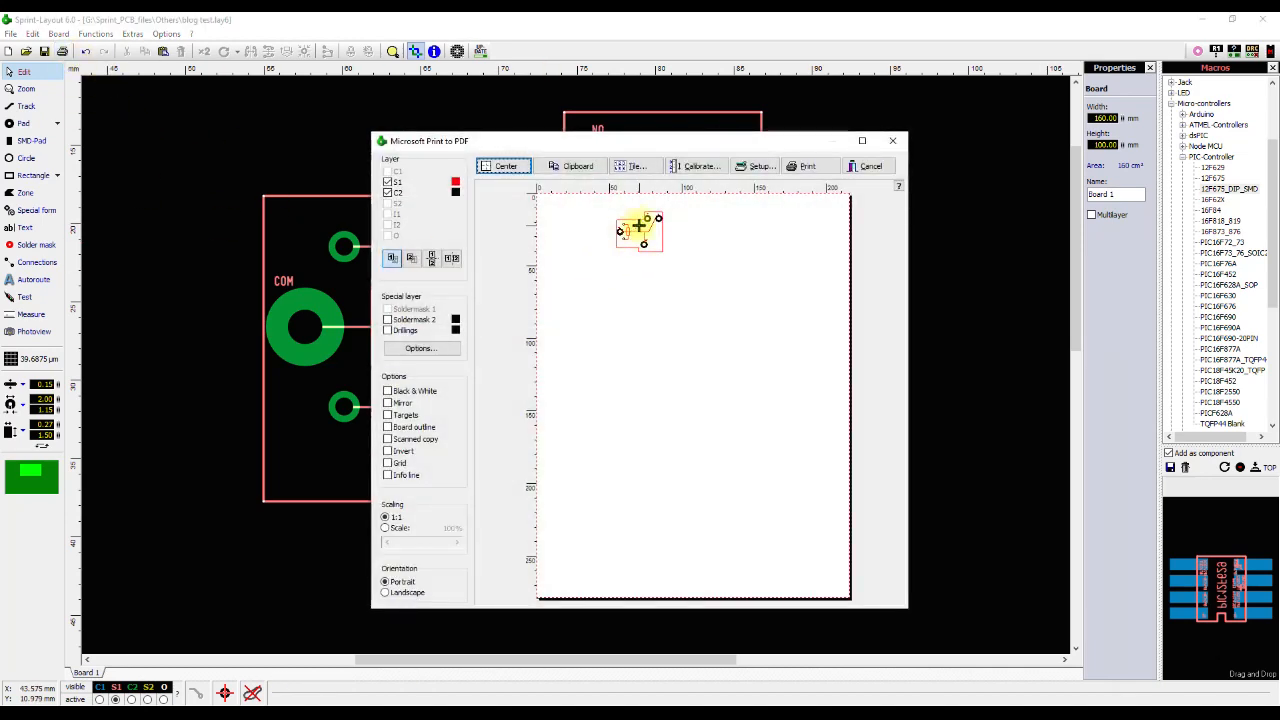
drag(638, 226, 669, 226)
click(762, 166)
click(655, 225)
click(615, 238)
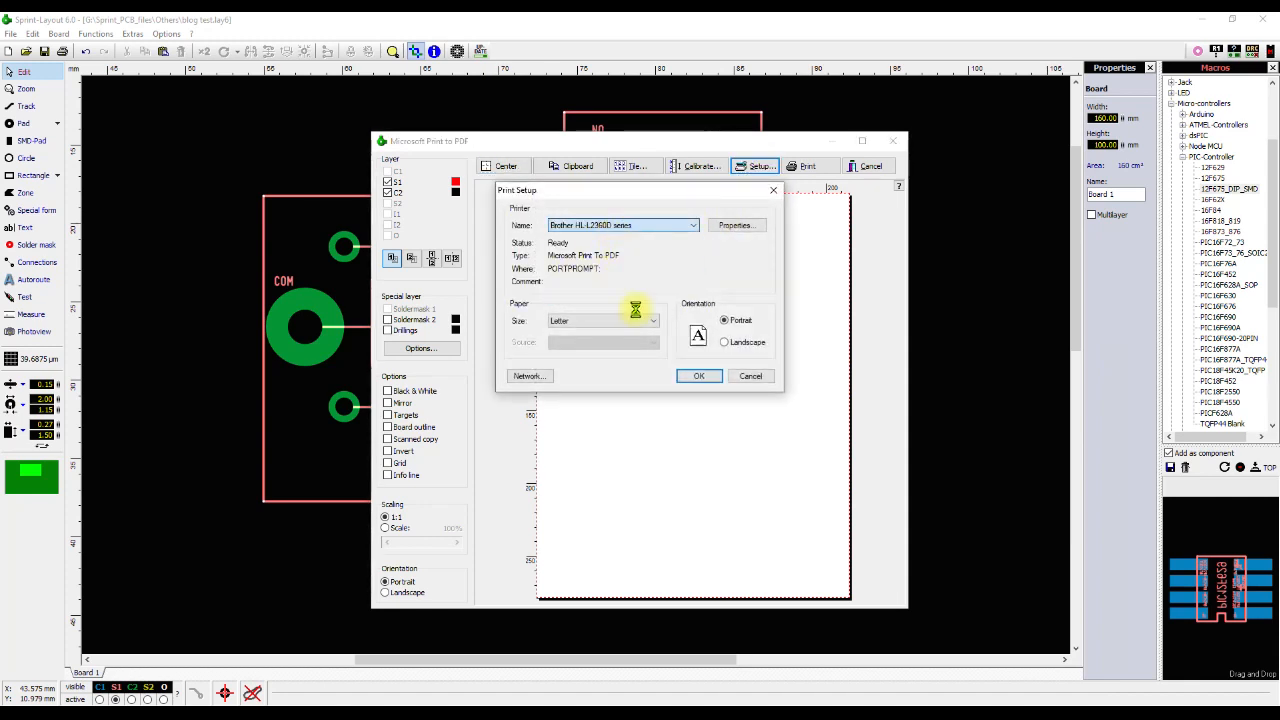
click(699, 376)
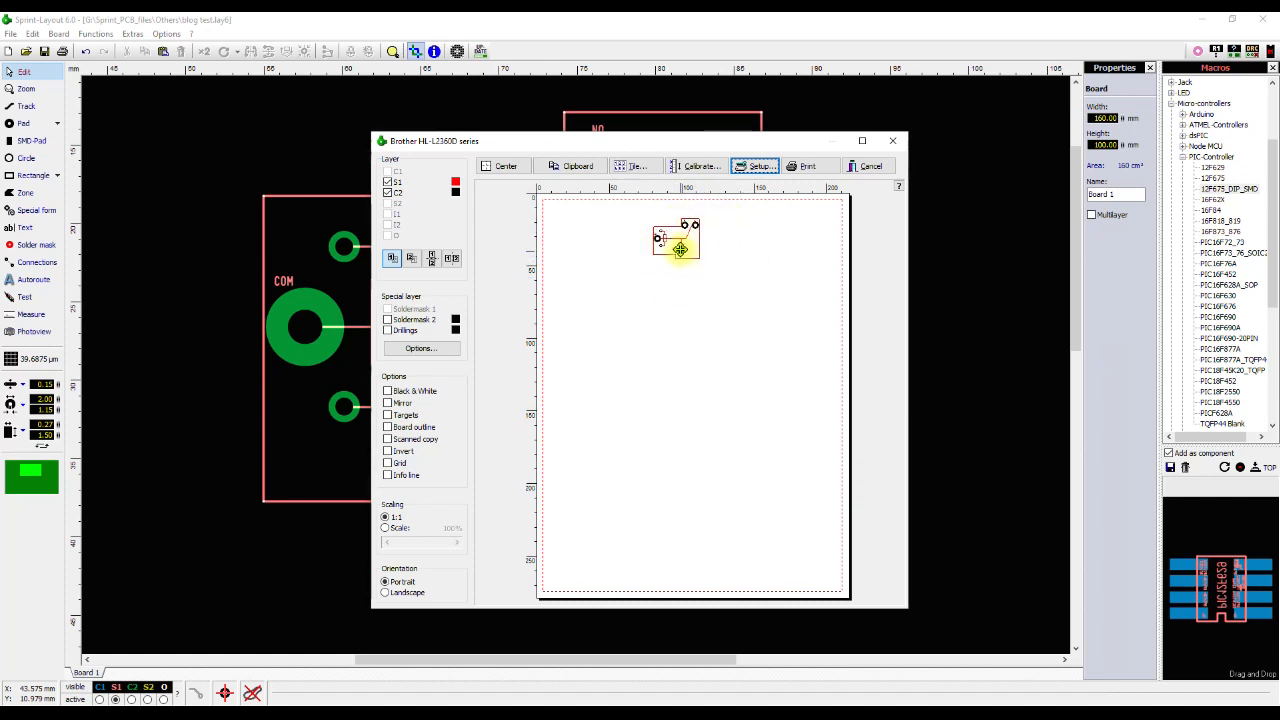
click(873, 166)
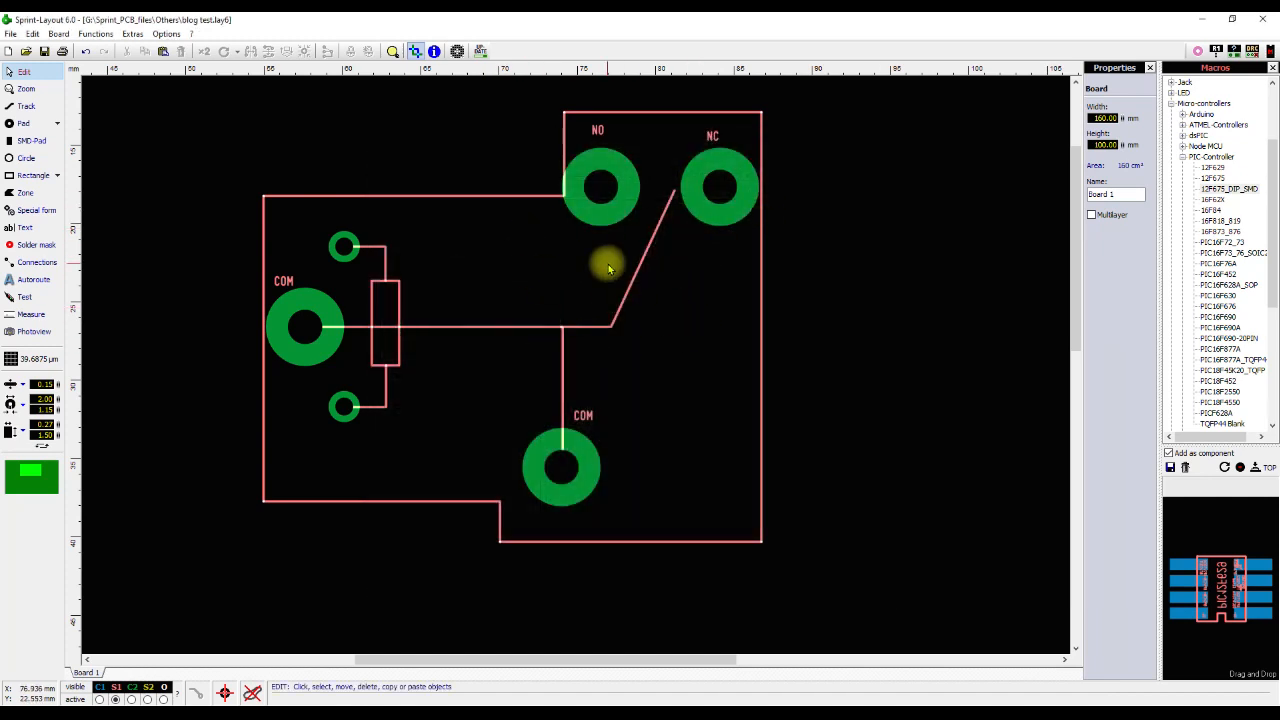
Select the four large pads and try the rounded horizontal and rounded vertical shapes on them.
click(606, 210)
click(370, 58)
click(508, 243)
click(601, 217)
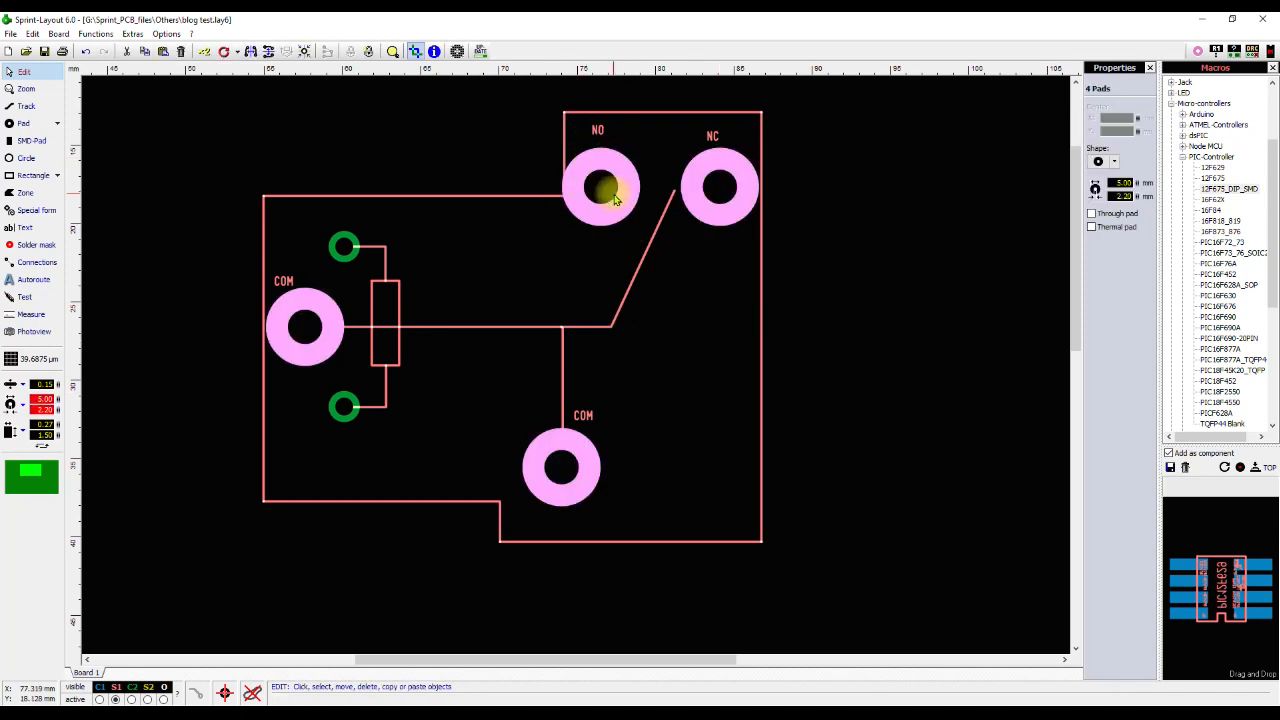
click(57, 123)
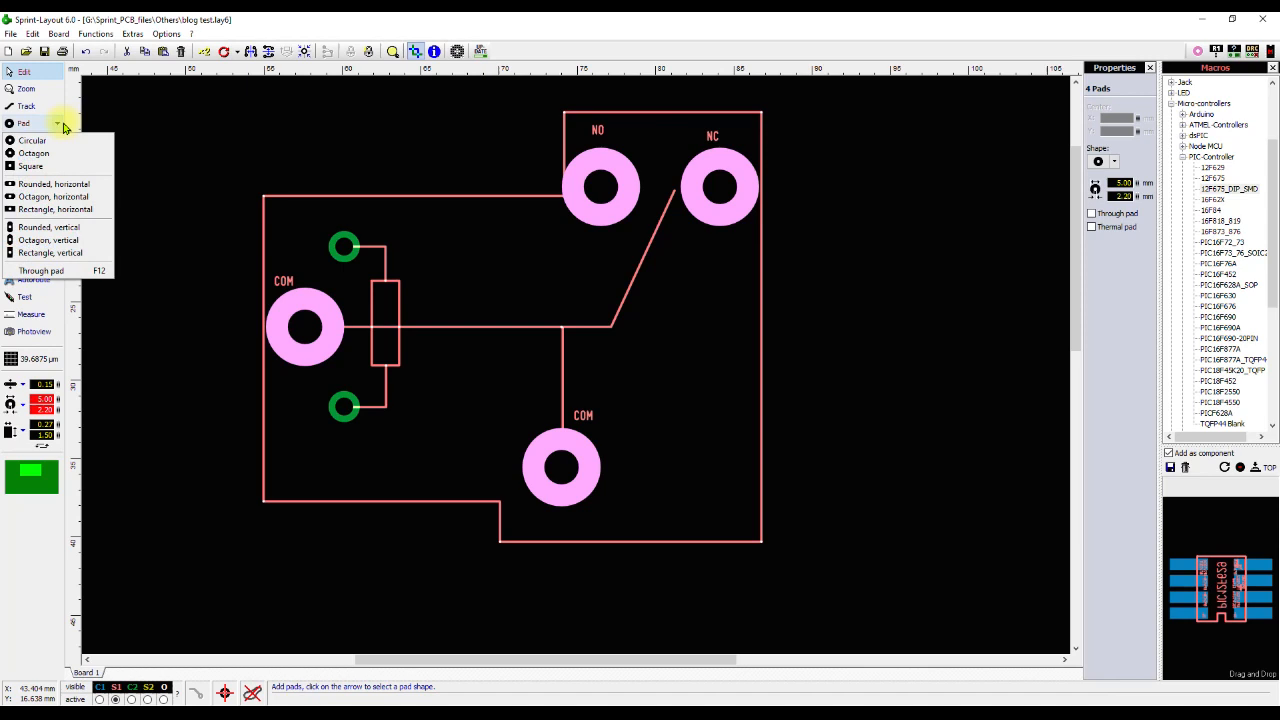
click(58, 184)
click(57, 123)
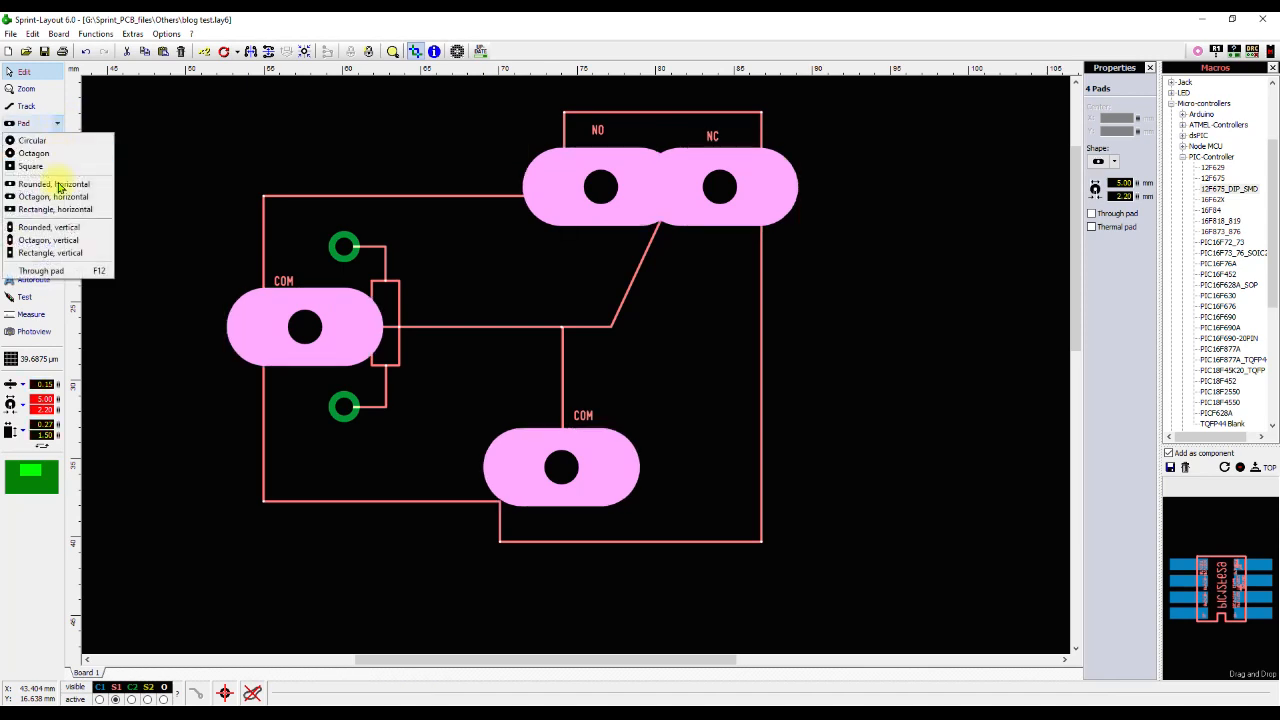
click(58, 232)
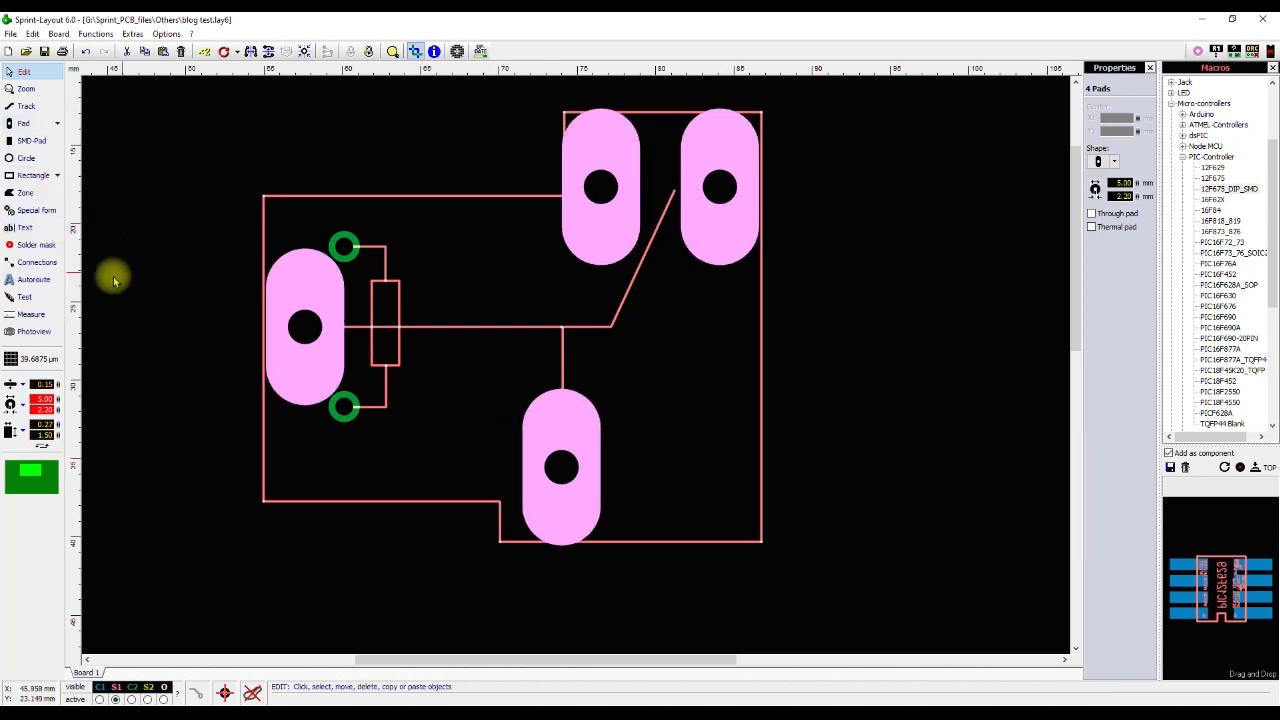
Return the four large pads to the circular shape and deselect them.
click(58, 124)
click(60, 141)
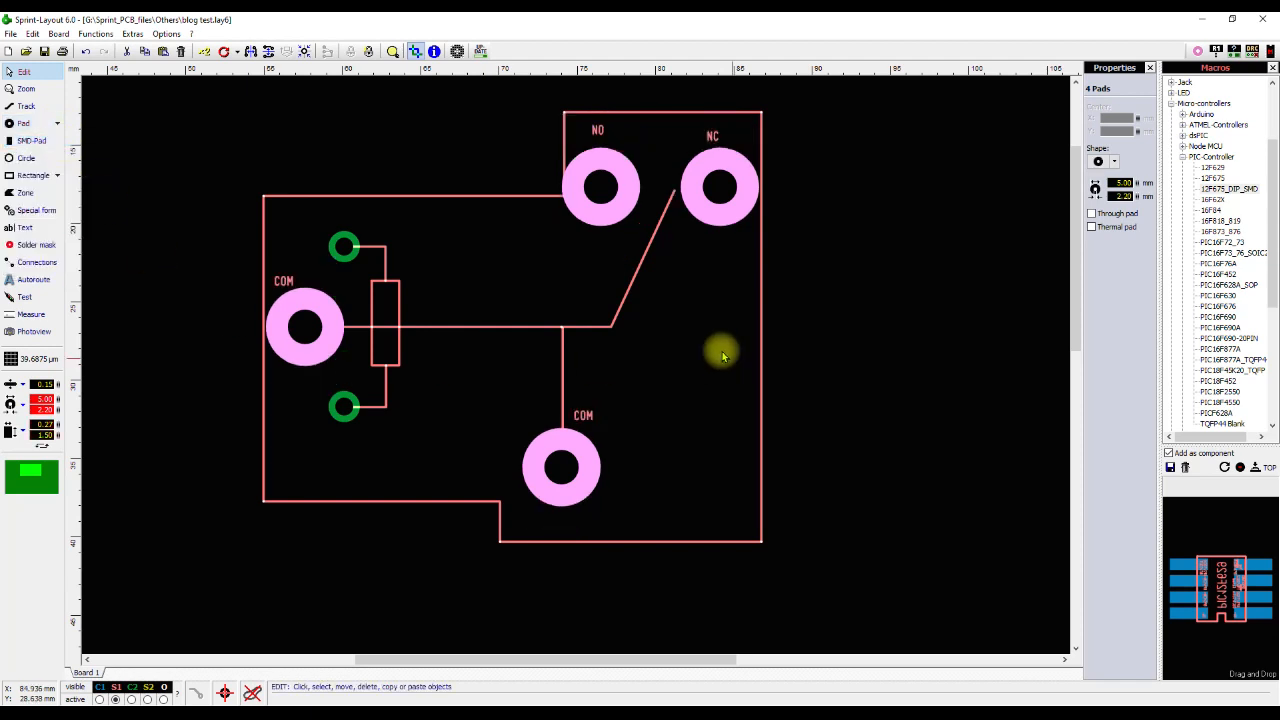
click(703, 332)
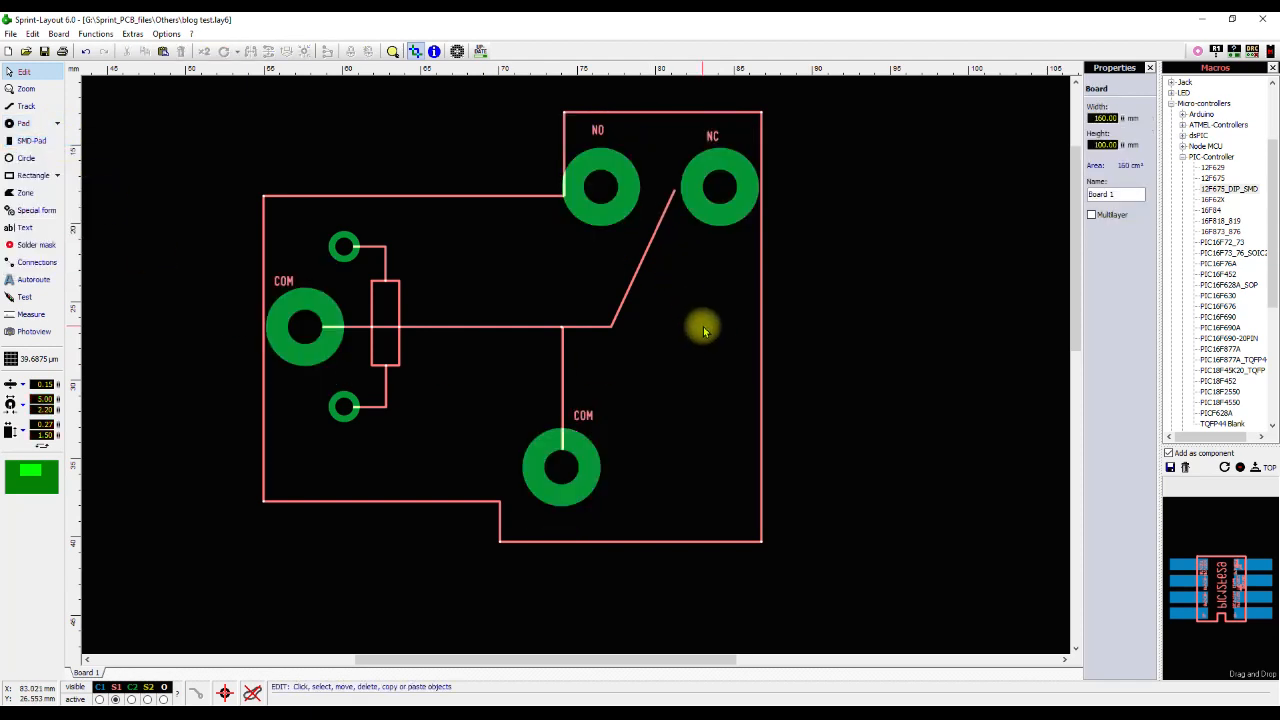
Create a component from all the relay elements with the value RELAY-30A made visible on layer S1.
scroll(703, 332, down, 2)
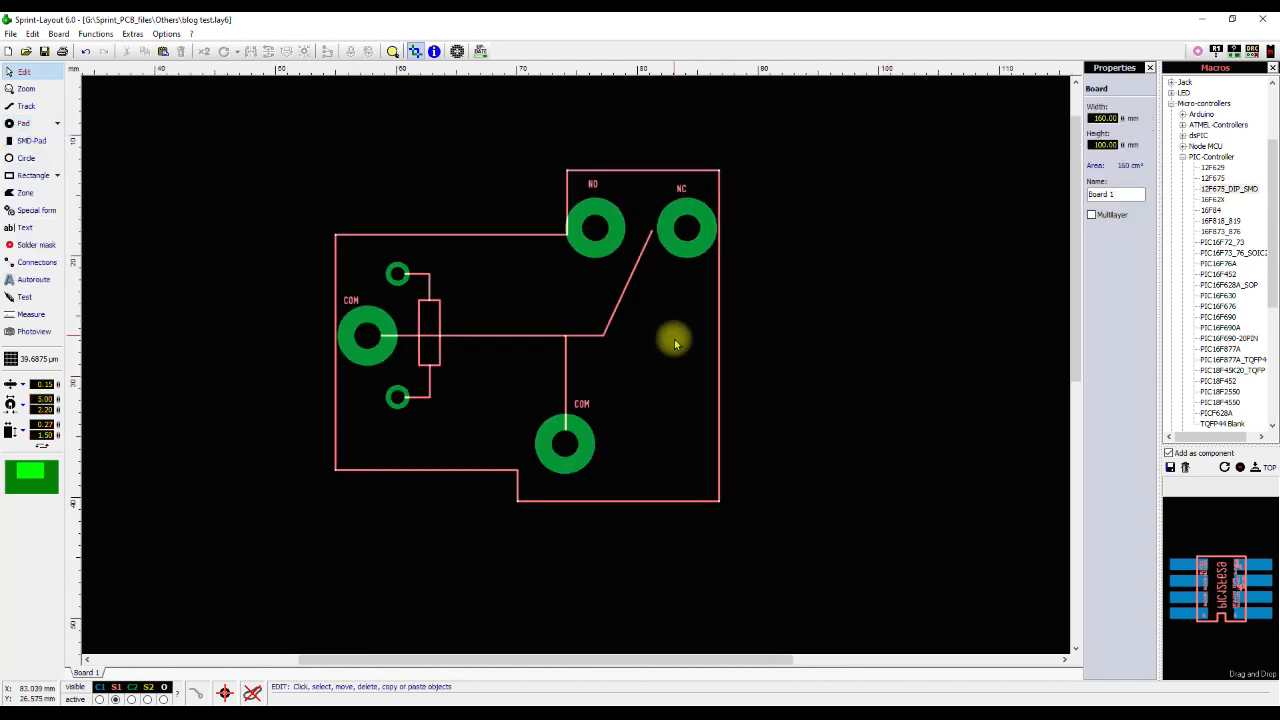
drag(763, 549, 290, 148)
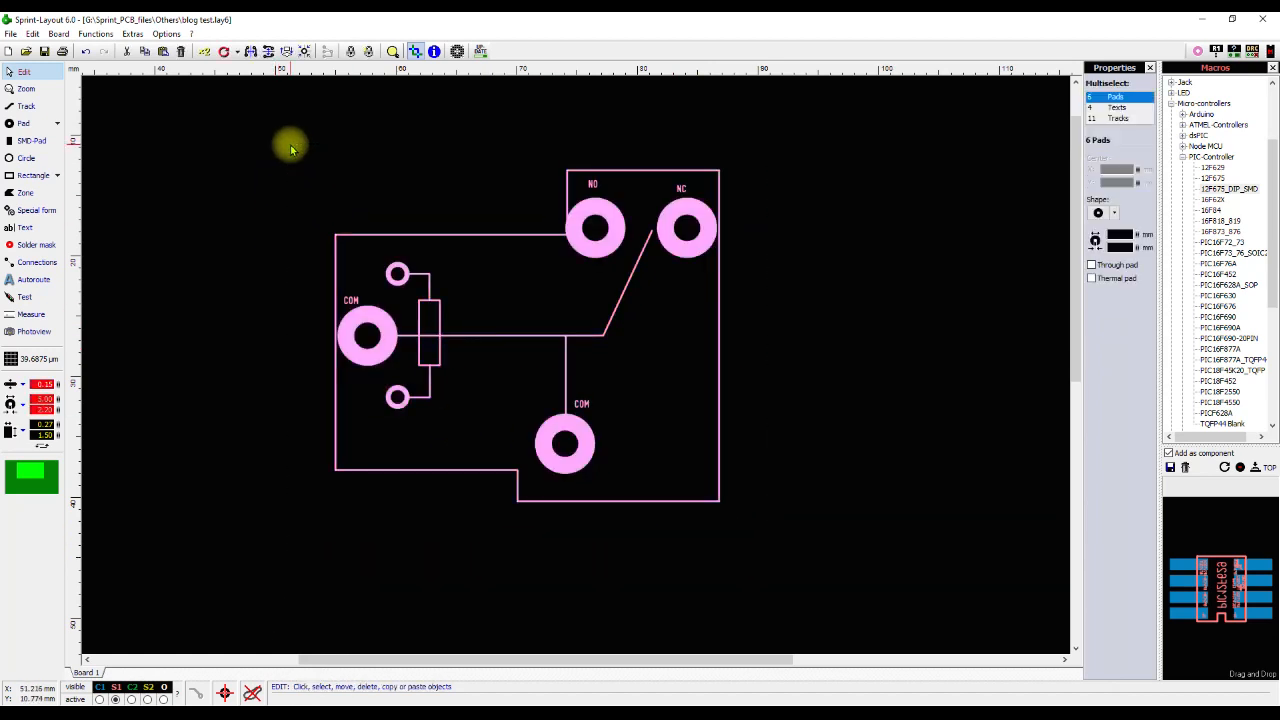
right_click(576, 252)
click(631, 405)
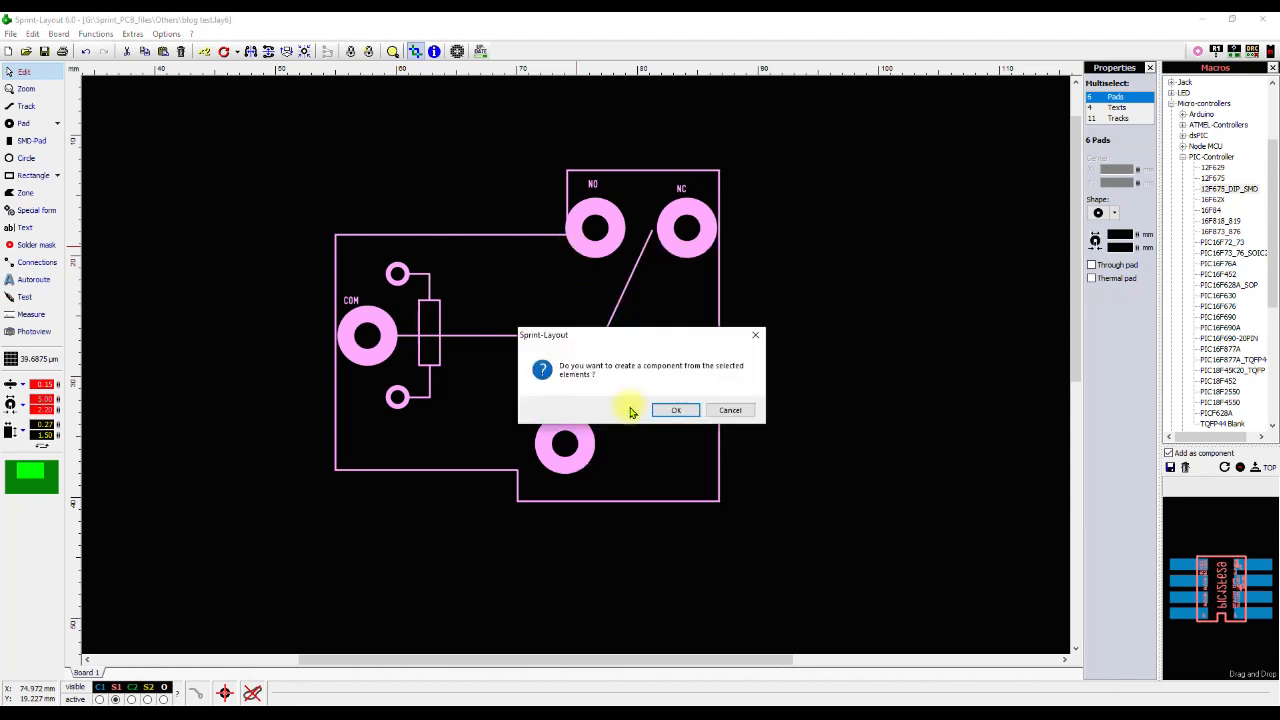
click(664, 410)
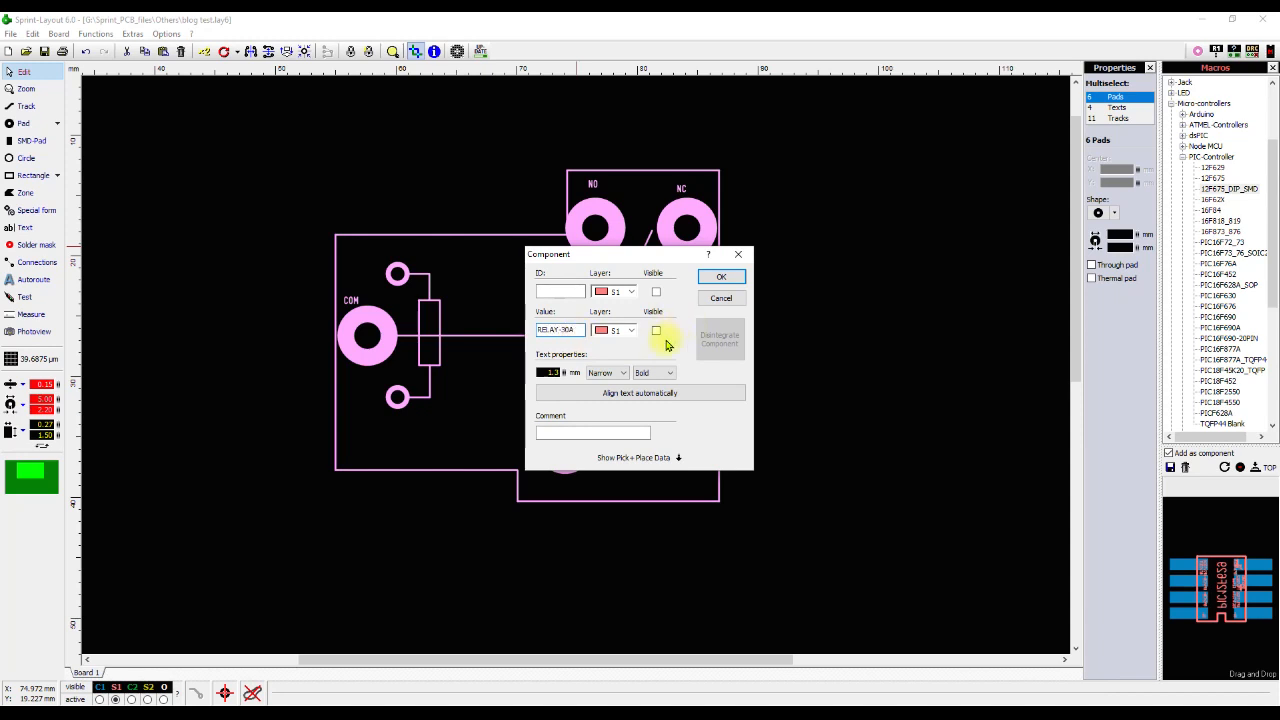
click(657, 333)
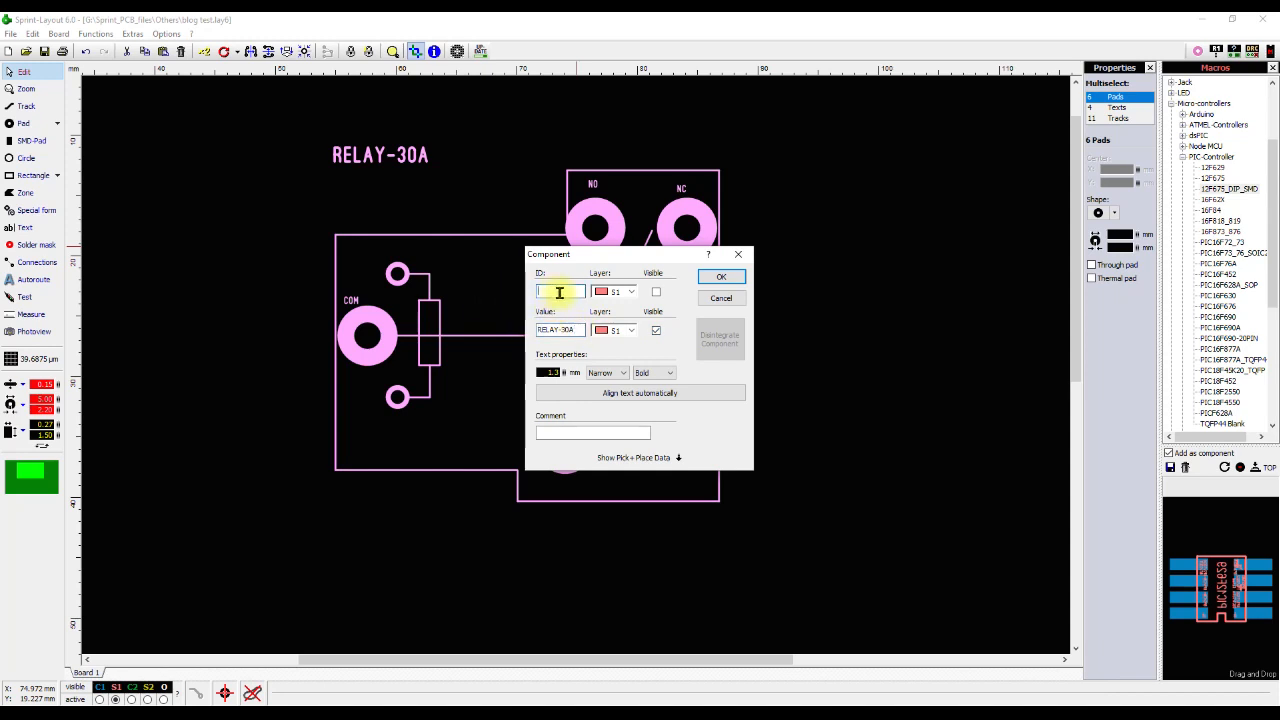
click(720, 282)
Move the RELAY-30A text inside the relay outline, between the coil symbol and the contact arm.
click(428, 209)
drag(424, 155, 564, 302)
click(608, 377)
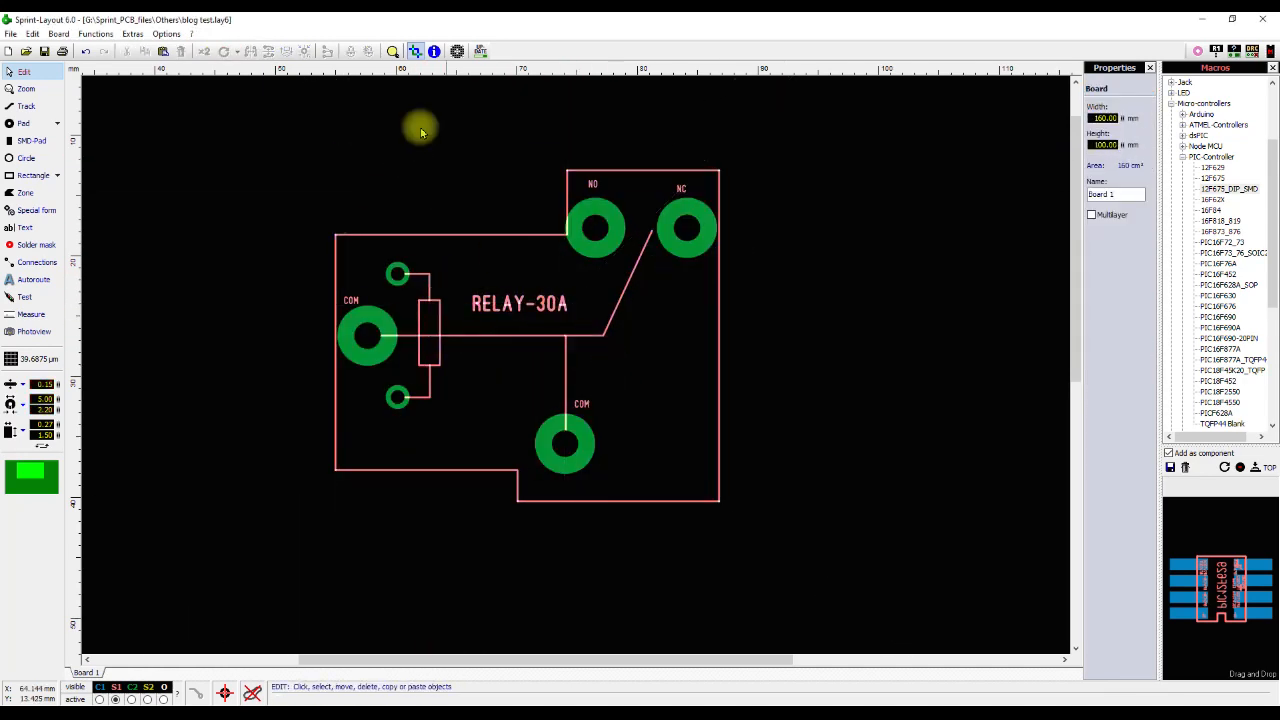
Select all elements of the finished relay.
click(417, 55)
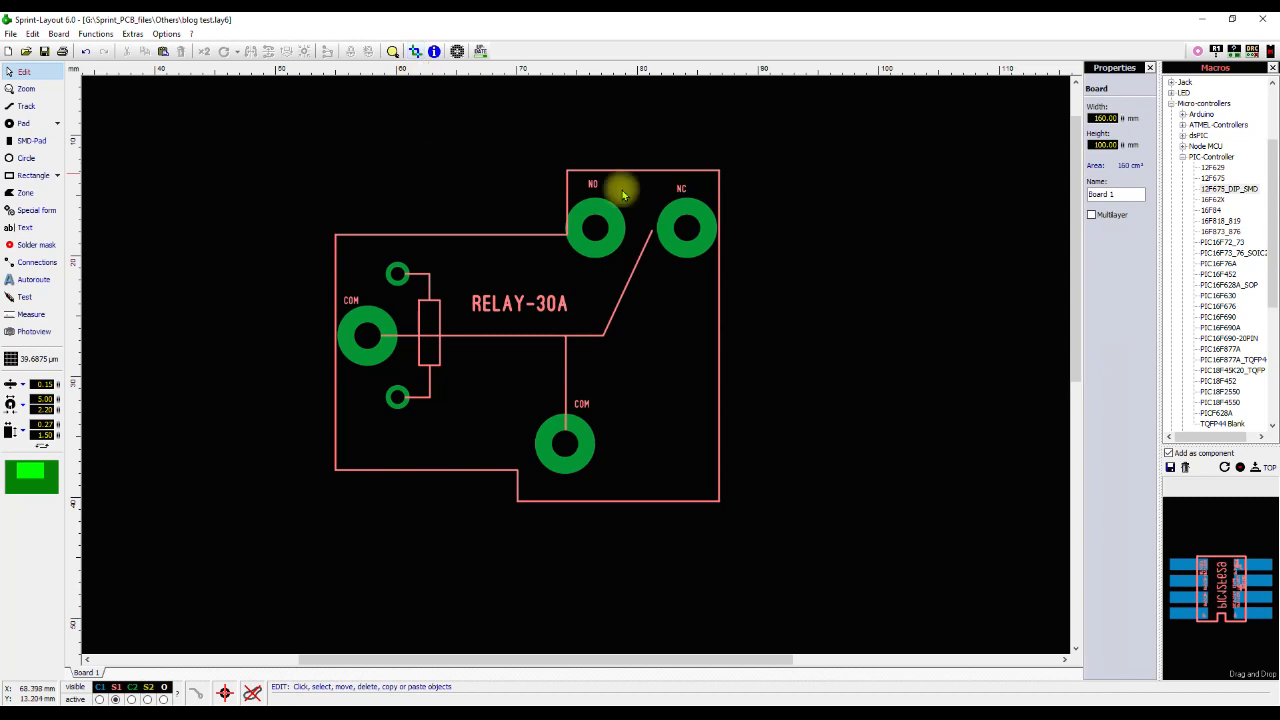
key(ctrl+a)
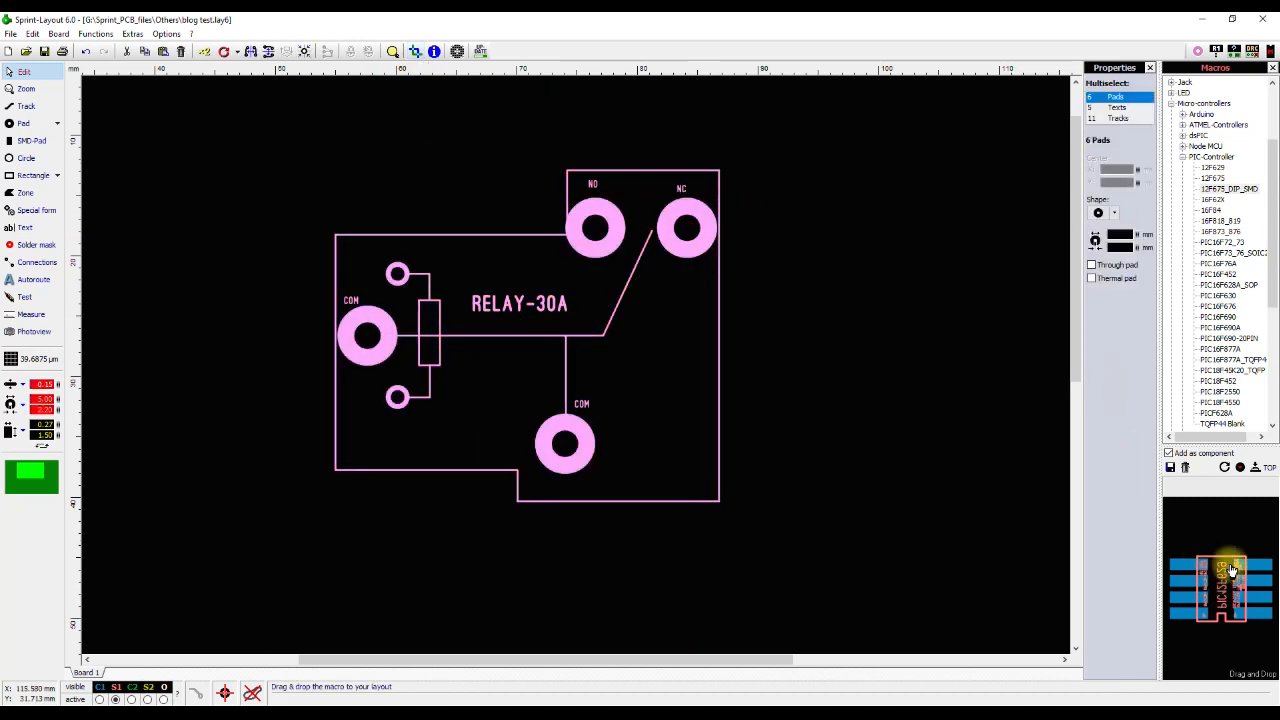